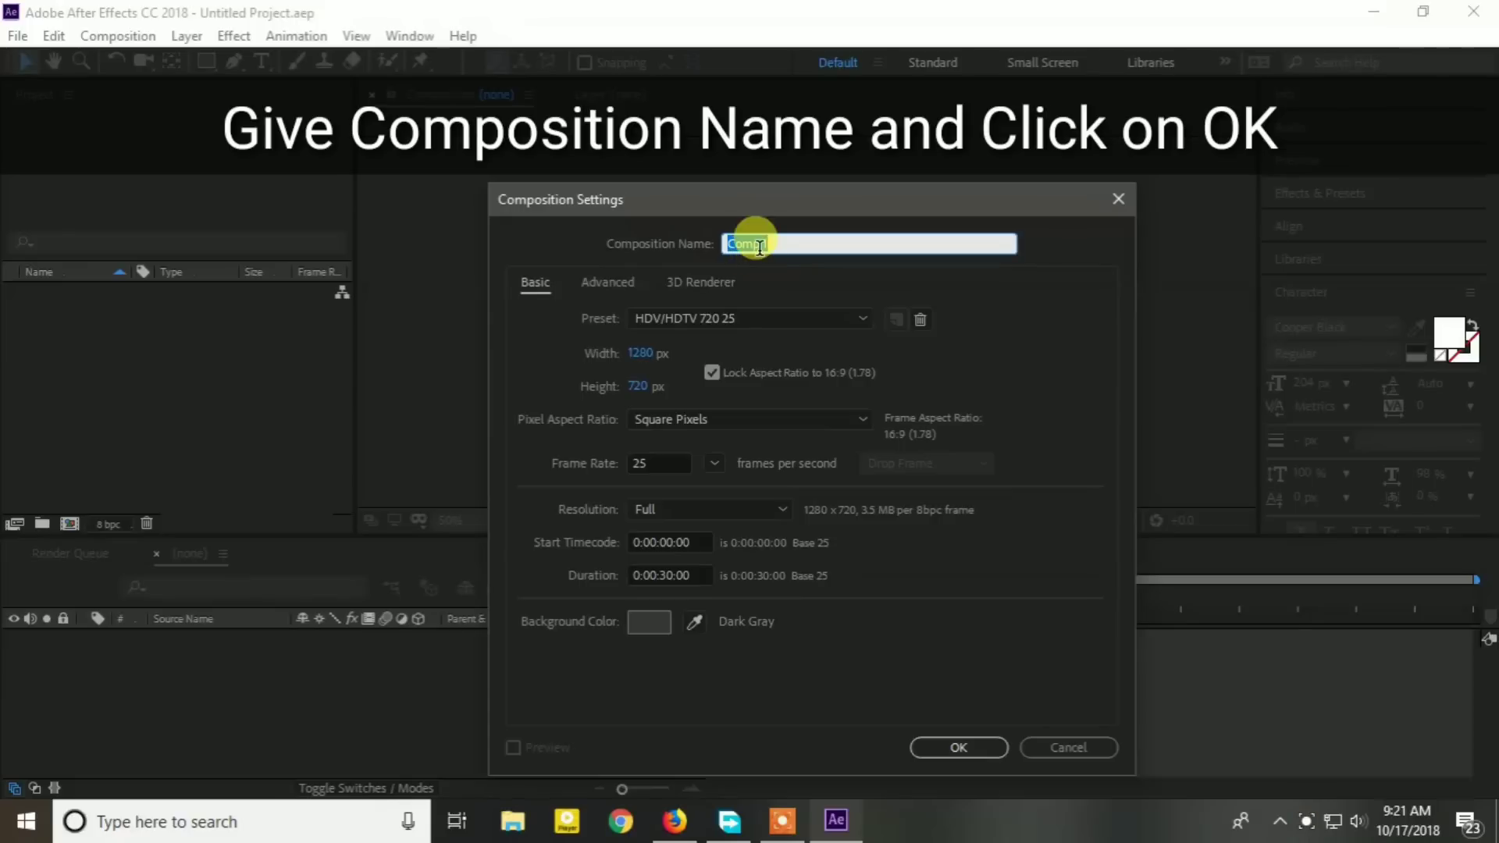
Name the new composition Morph Effect and create it with the HDV/HDTV 720 25 preset and 30-second duration.
type("Mor")
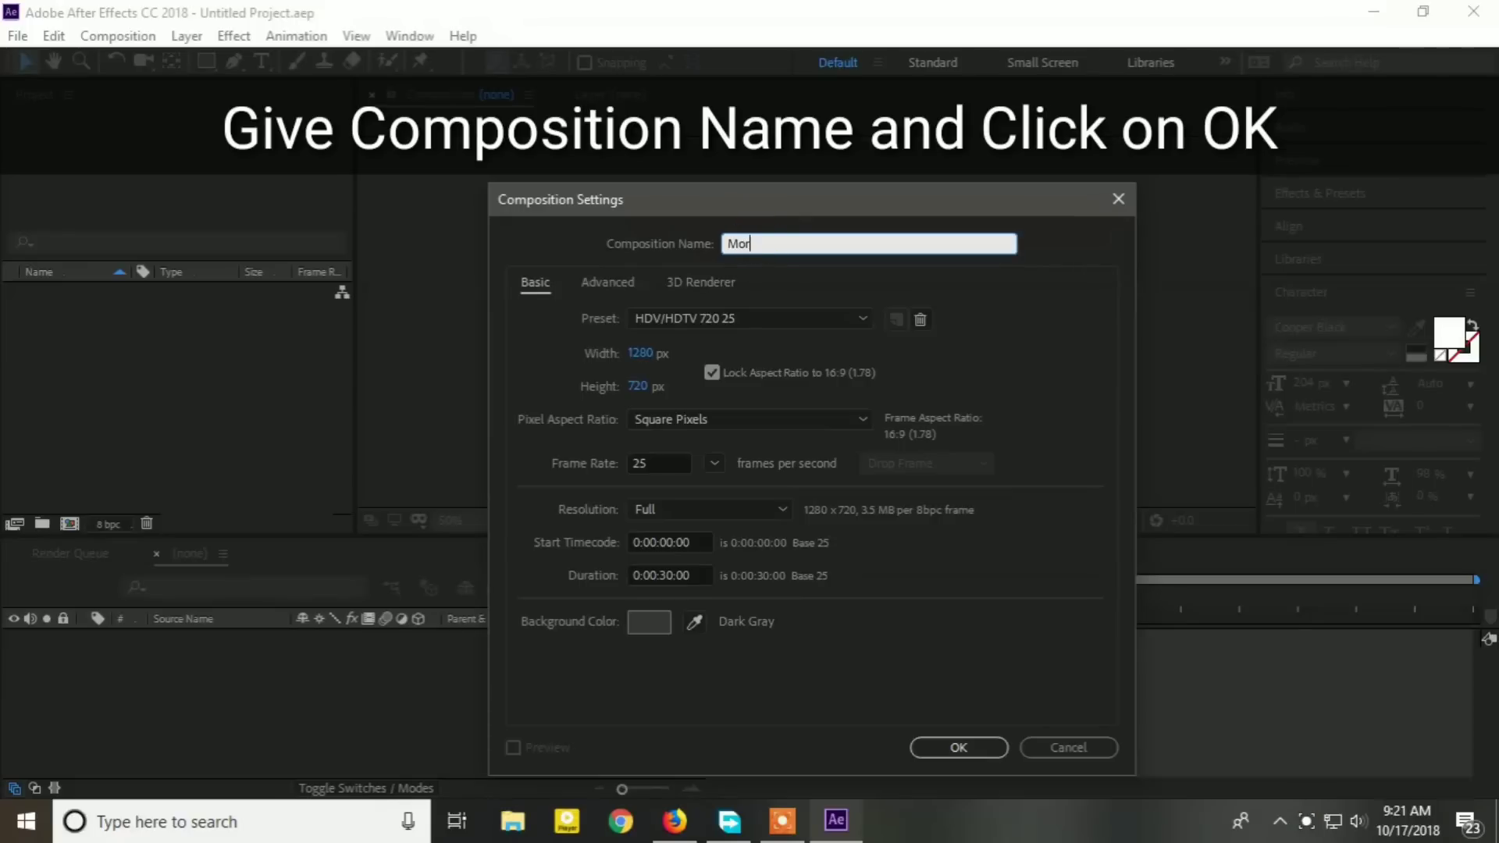
type("ph Effect")
key("Return")
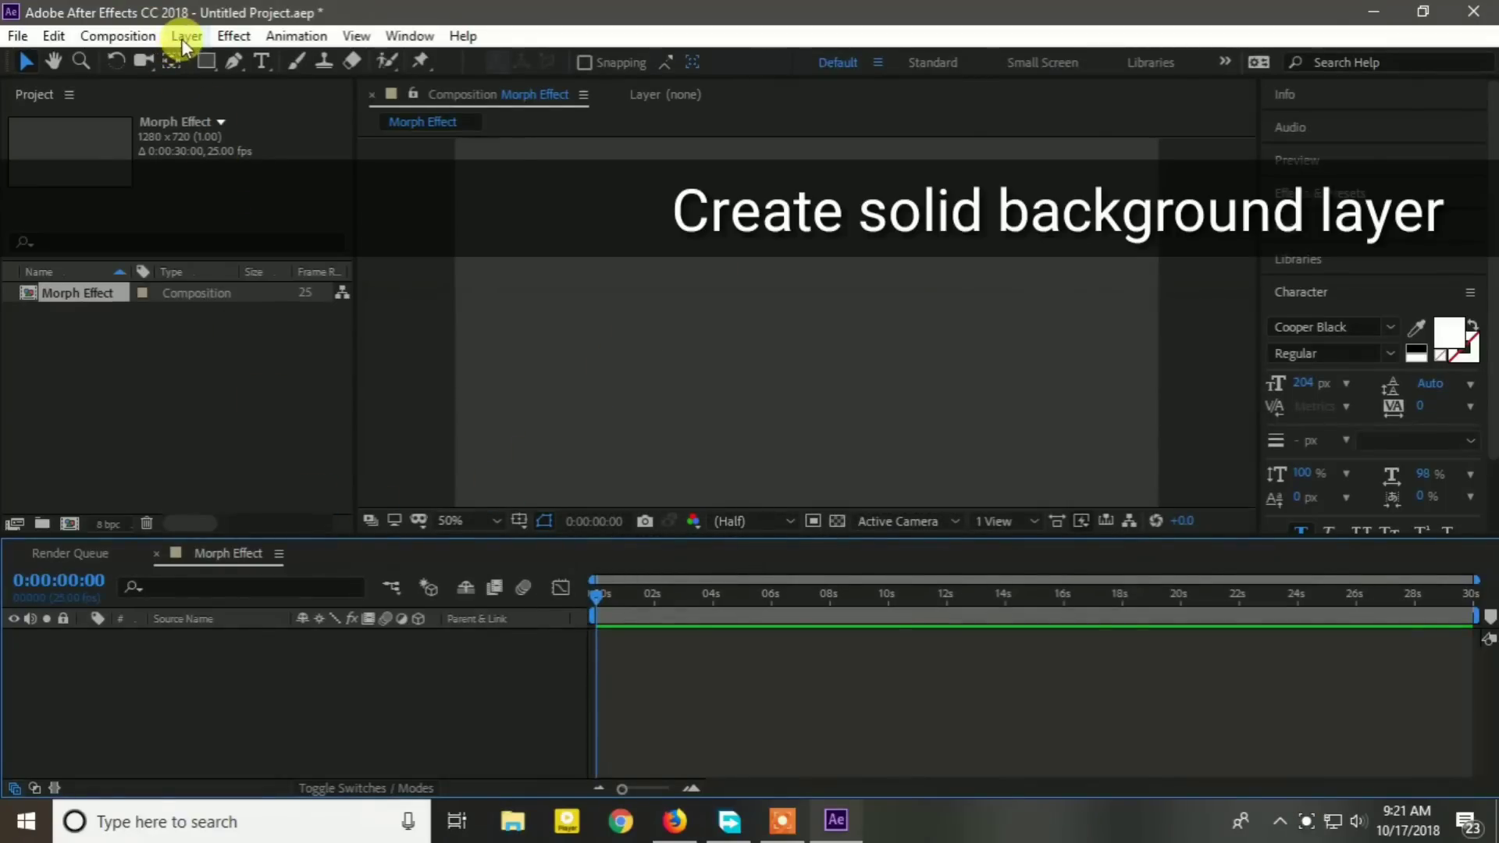
Create a red 1280 x 720 solid layer named Background.
left_click(184, 37)
mouse_move(201, 60)
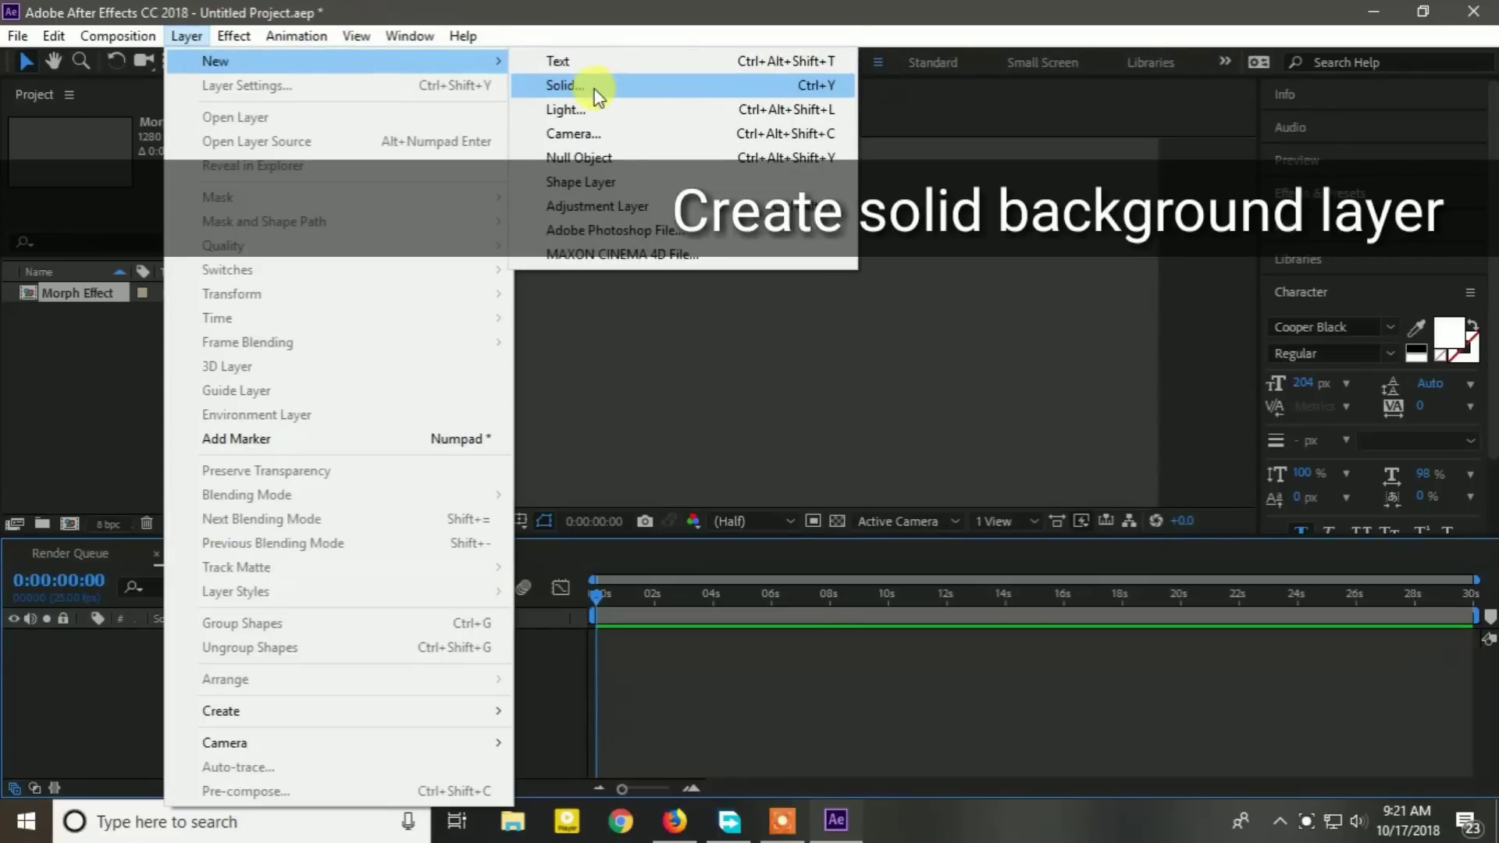
left_click(592, 91)
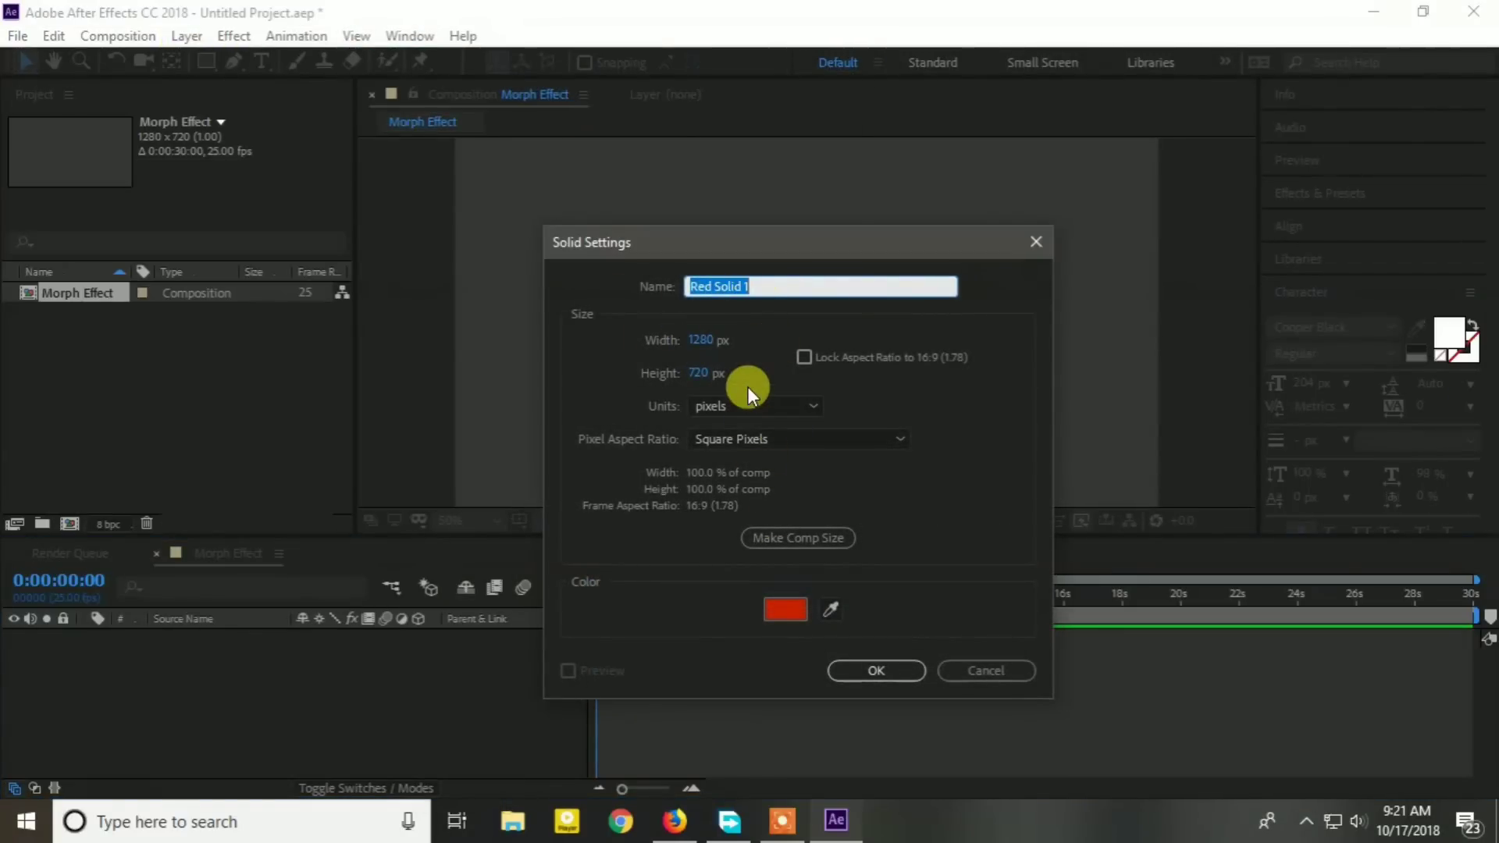
type("Bac")
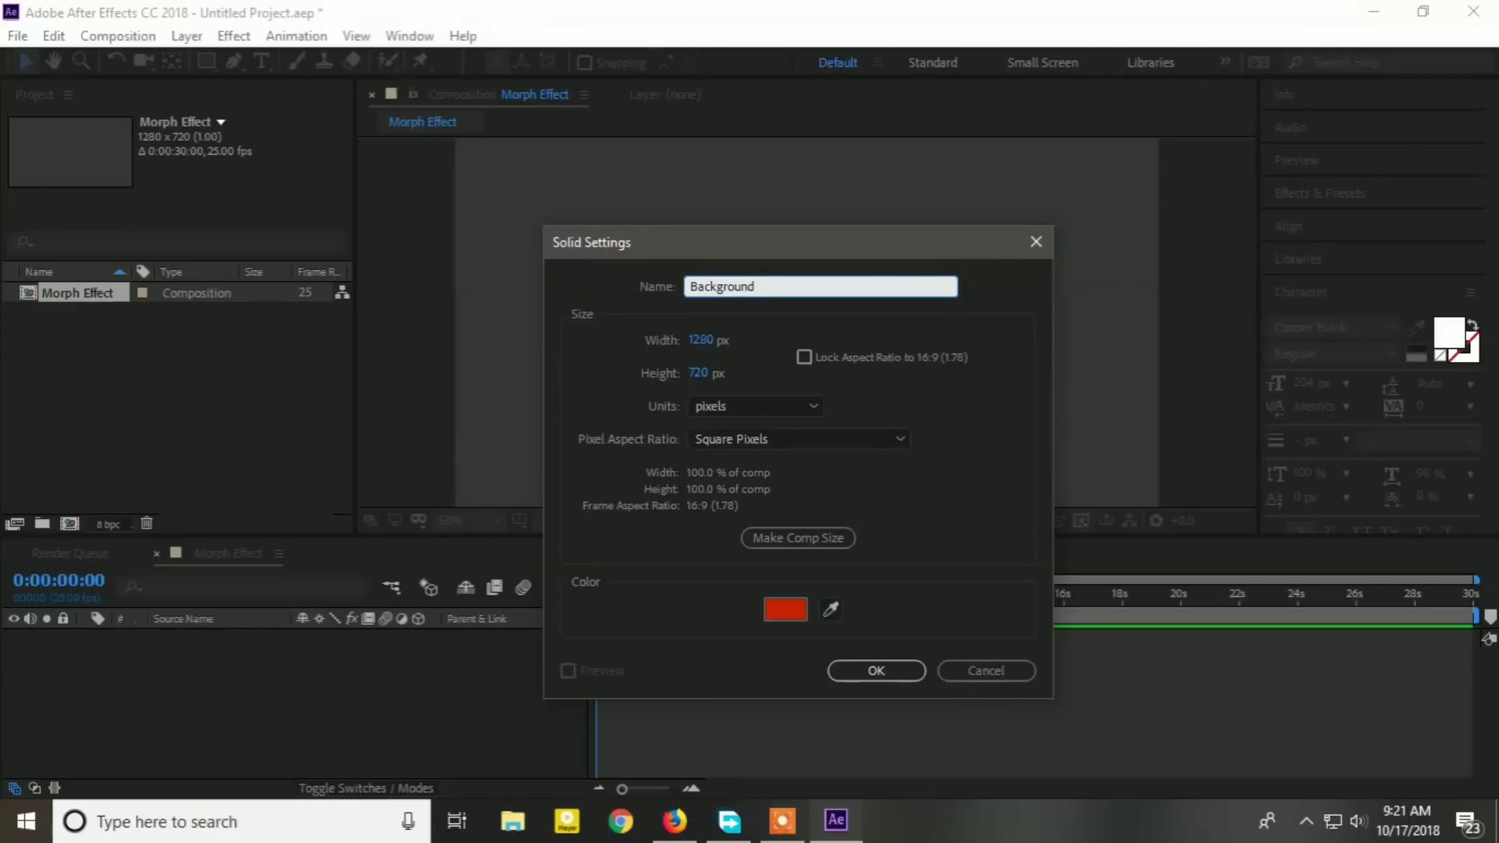
type("kground")
left_click(859, 671)
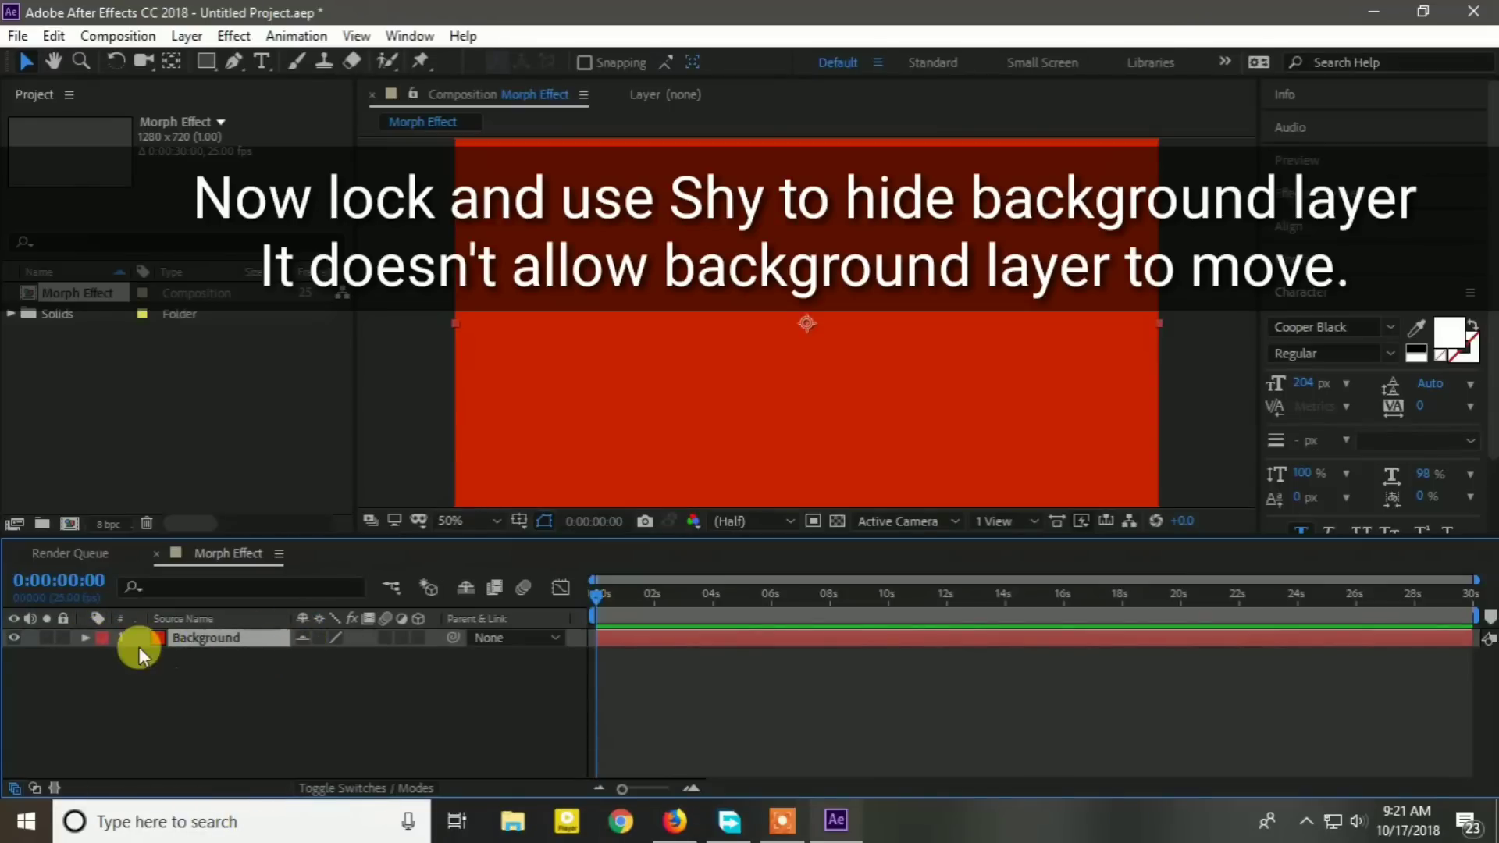
Lock the Background layer, hide it from the layer list with Shy, and try moving it in the composition view.
left_click(64, 637)
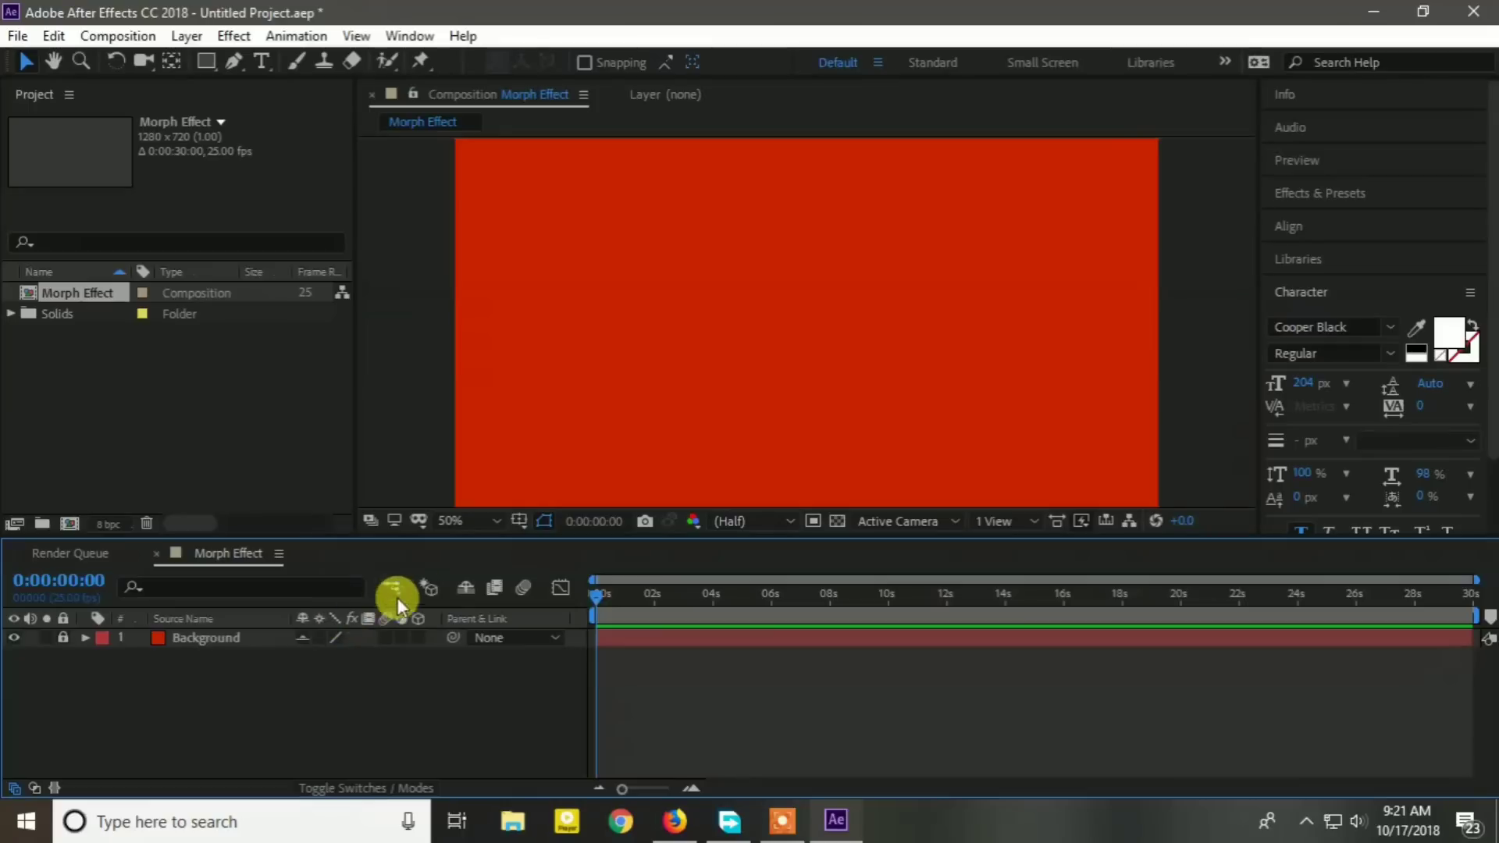
left_click(465, 588)
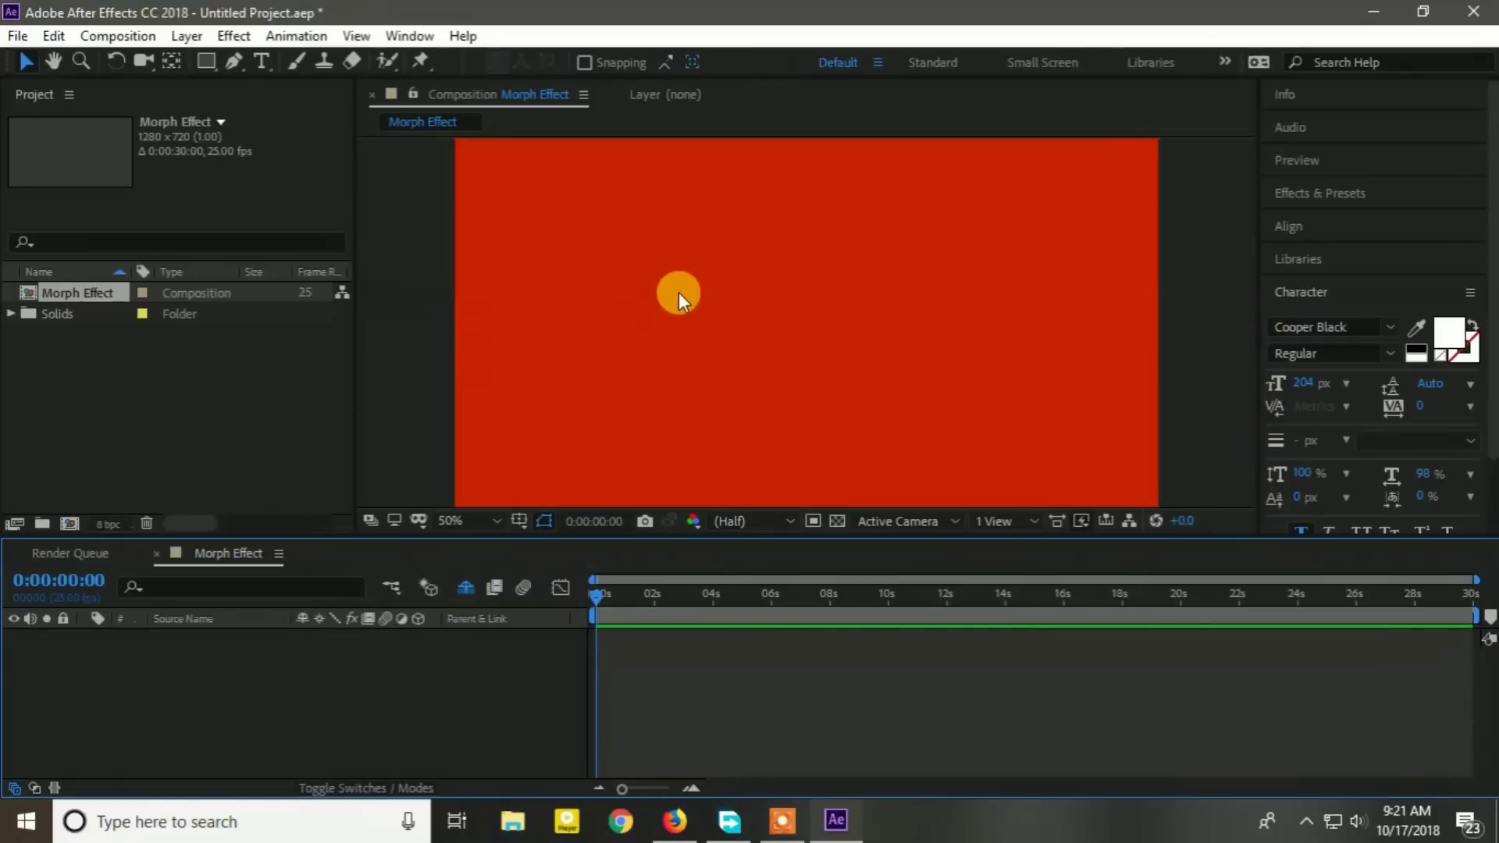
left_click_drag(675, 282, 786, 338)
left_click_drag(681, 433, 707, 302)
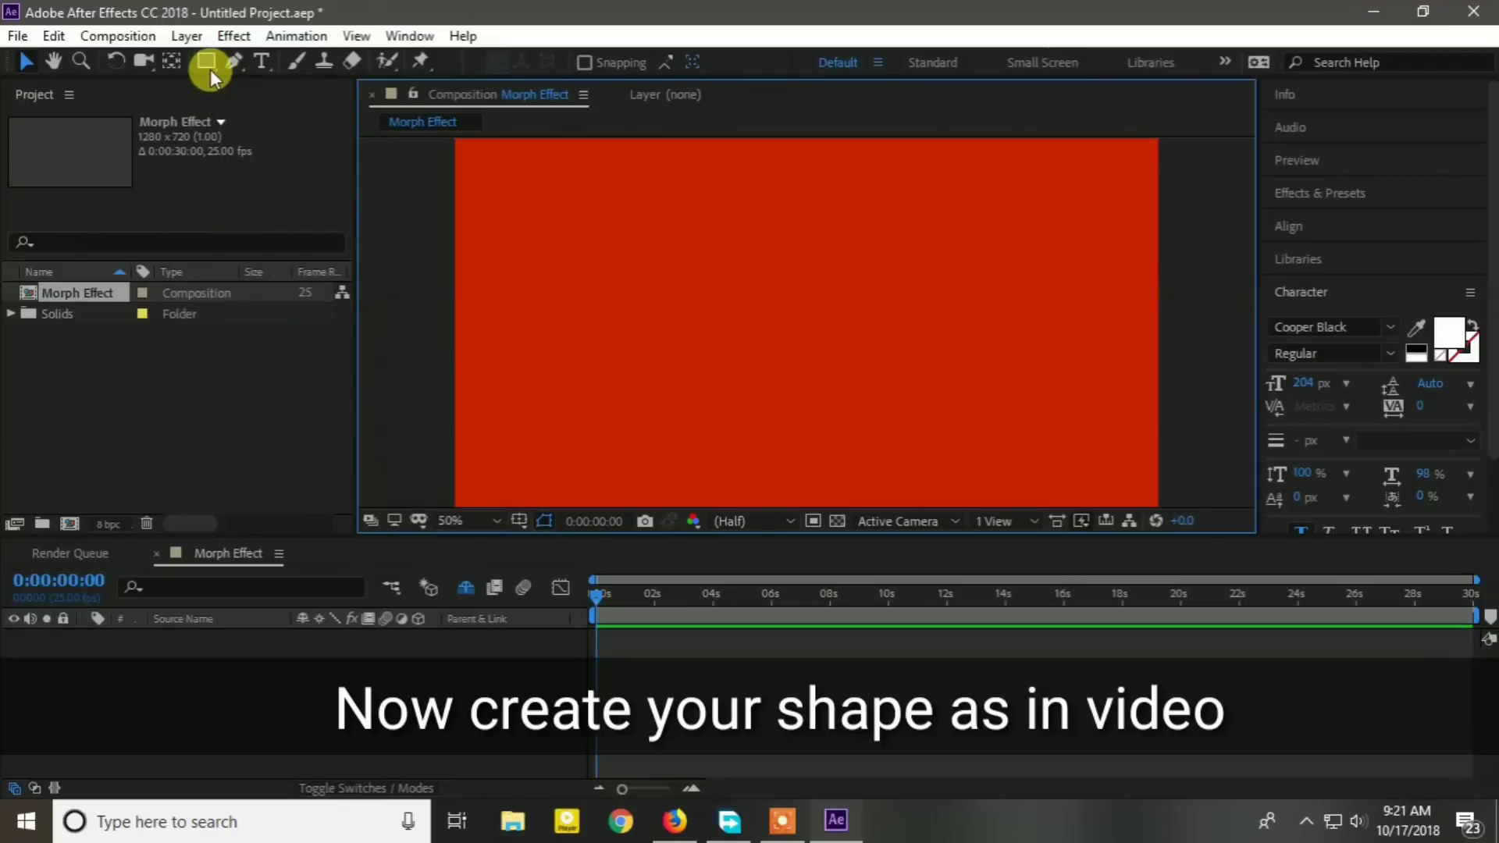
Draw a white polygon shape near the center of the composition with the Polygon tool.
left_click(209, 69)
left_click_drag(209, 68, 306, 134)
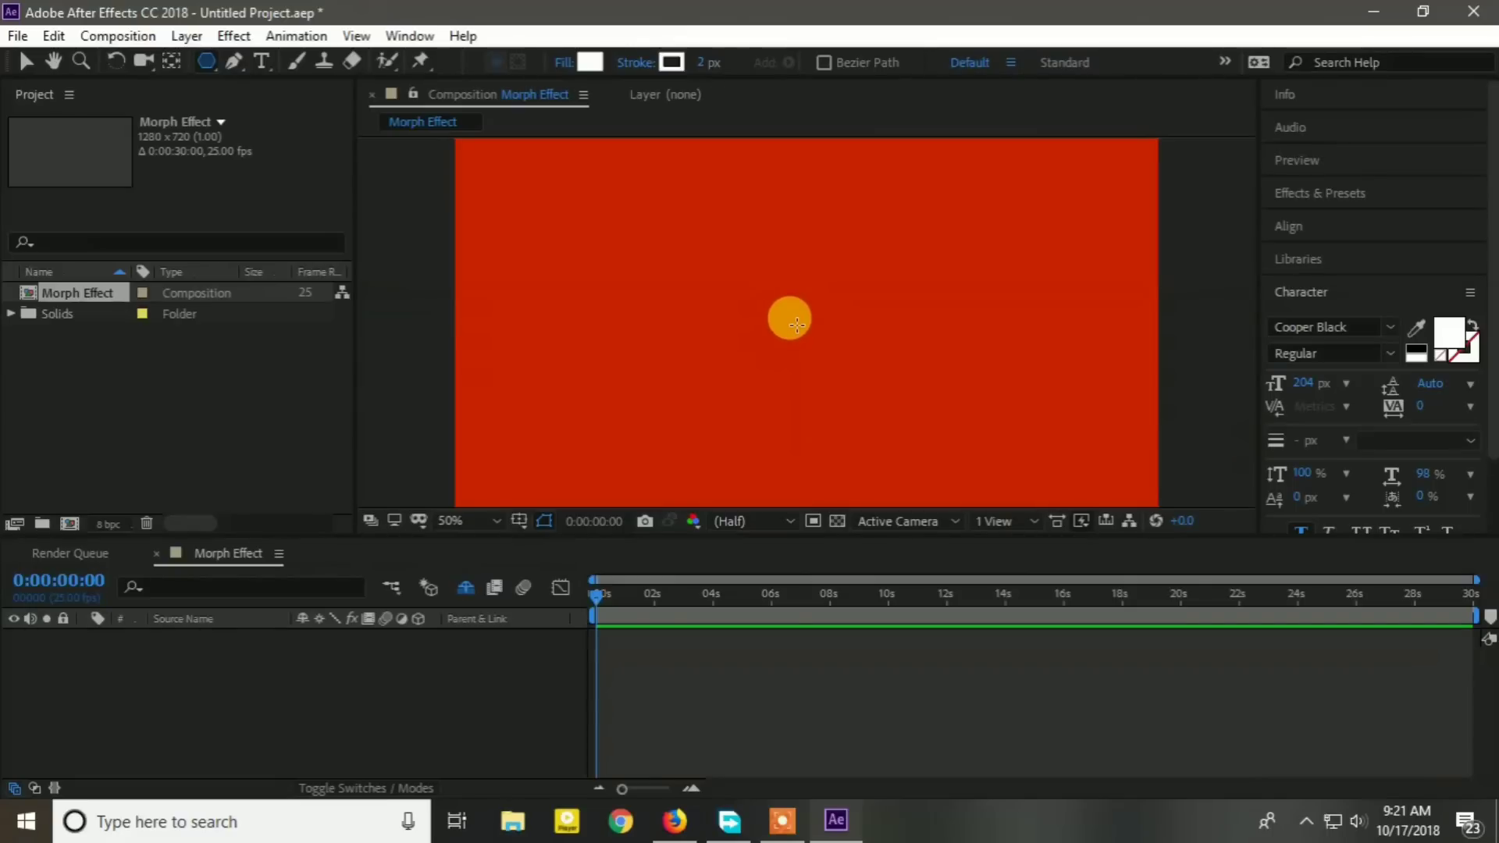
left_click_drag(800, 314, 769, 288)
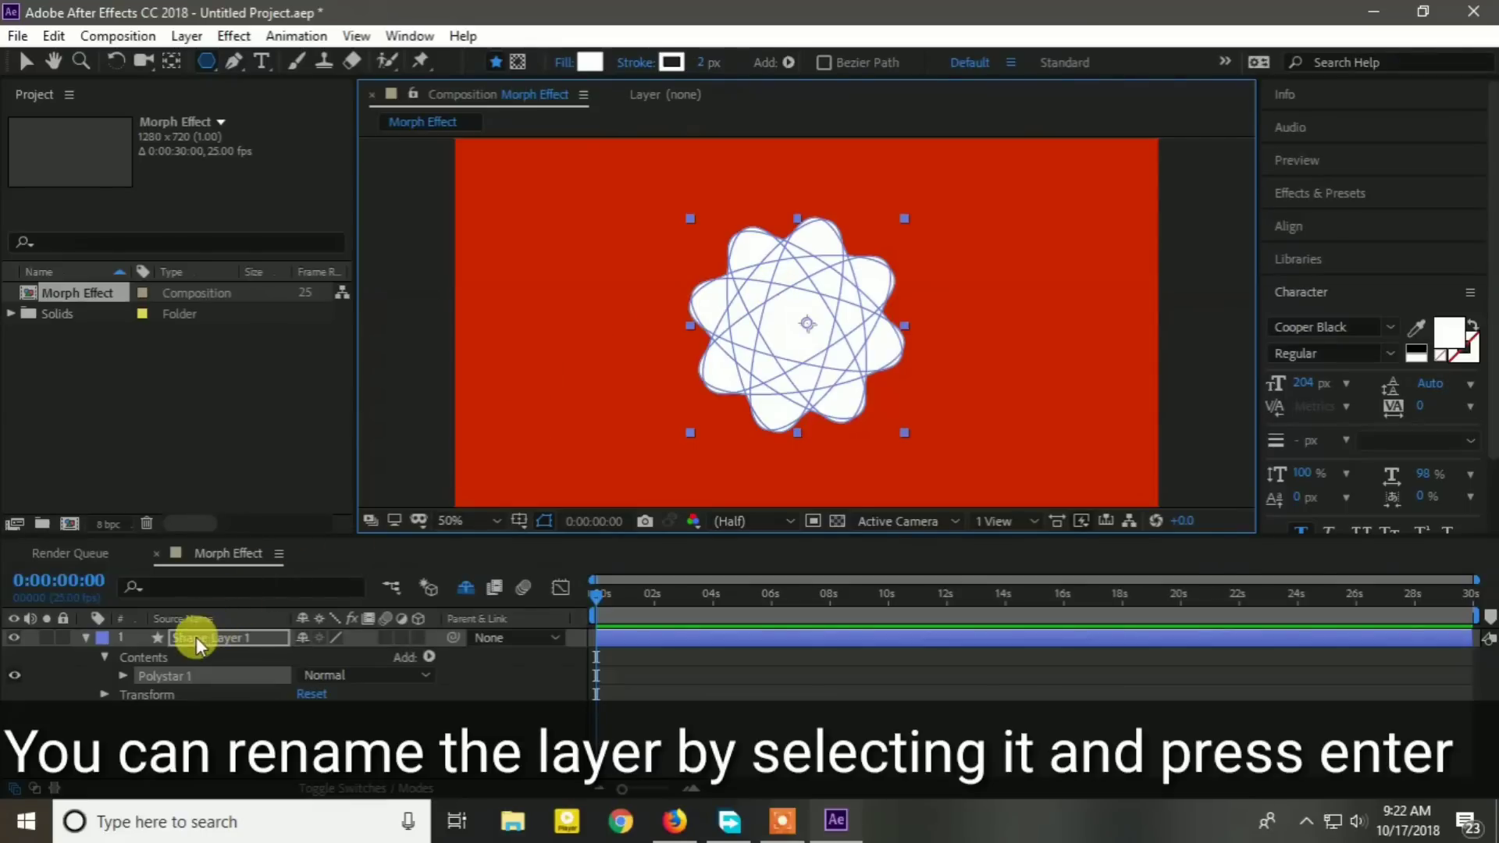
Rename the polygon's shape layer as Poly.
left_click(237, 639)
key("Return")
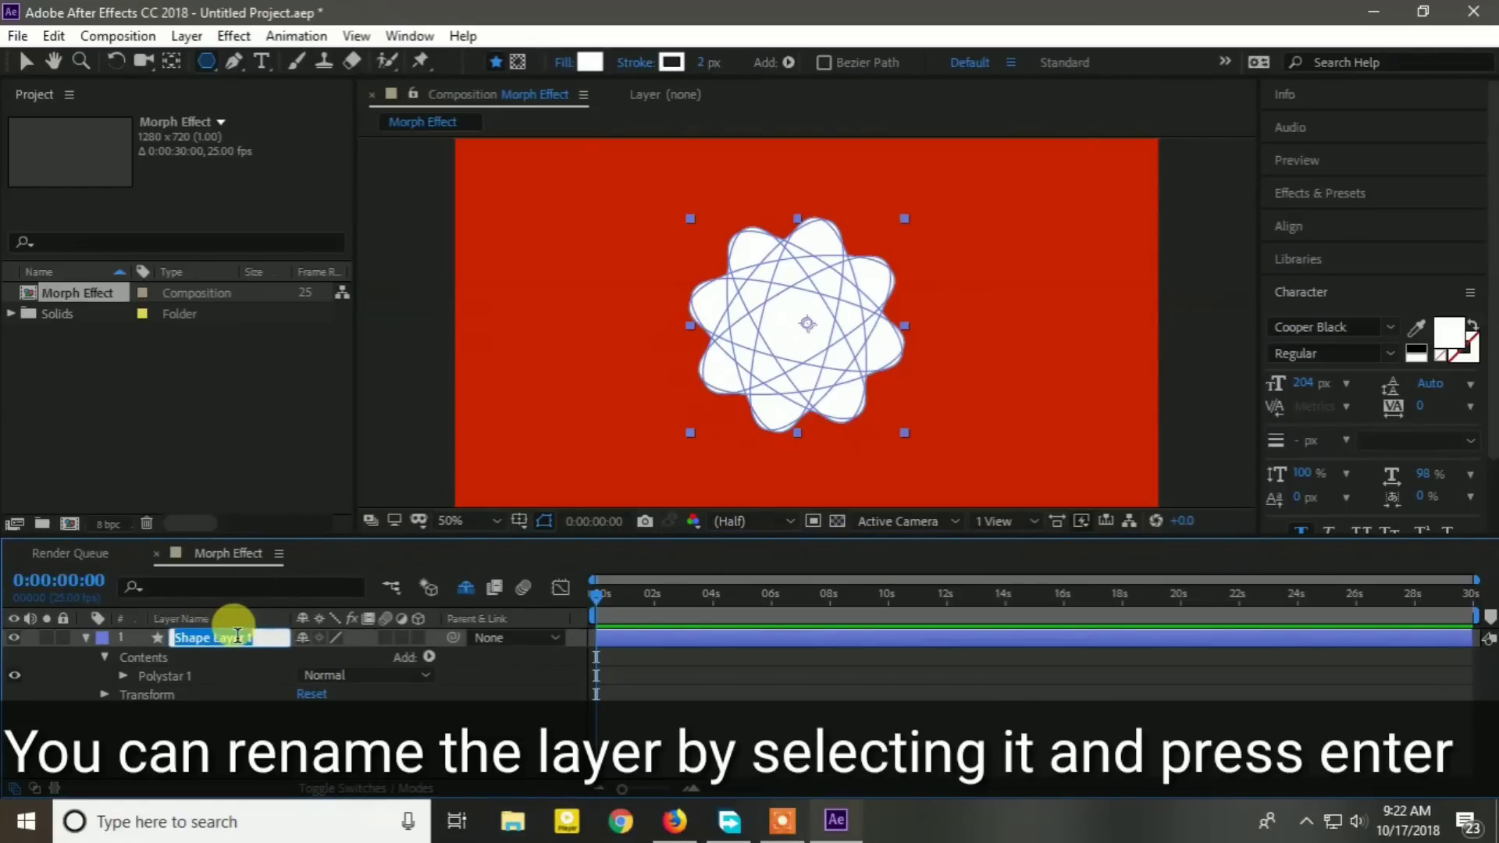
type("Poly")
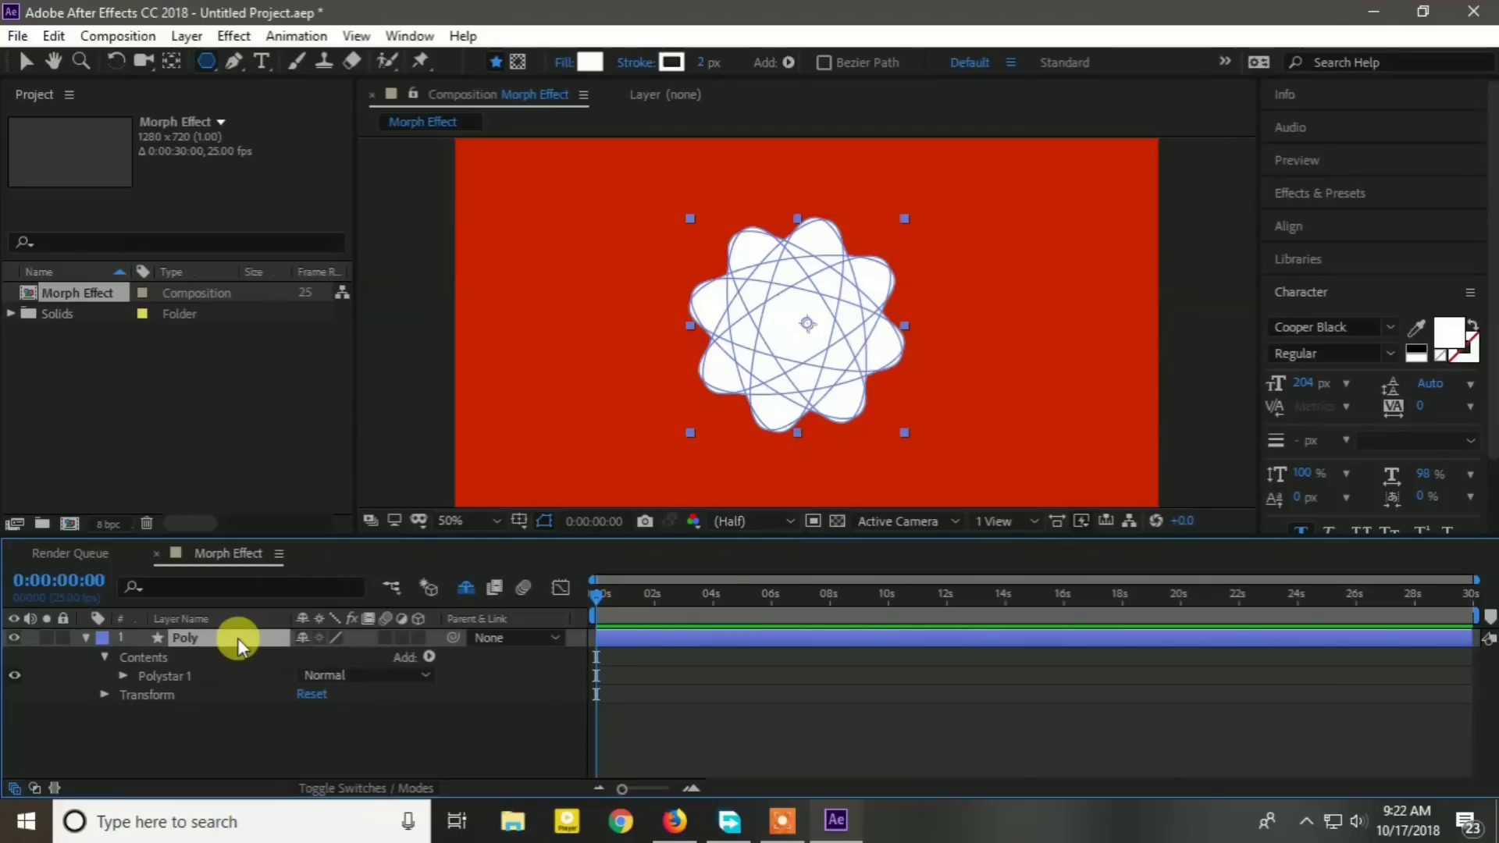
key("Return")
Set the polystar path's Outer Roundness to 0% and its Outer Radius to 100.
left_click(123, 673)
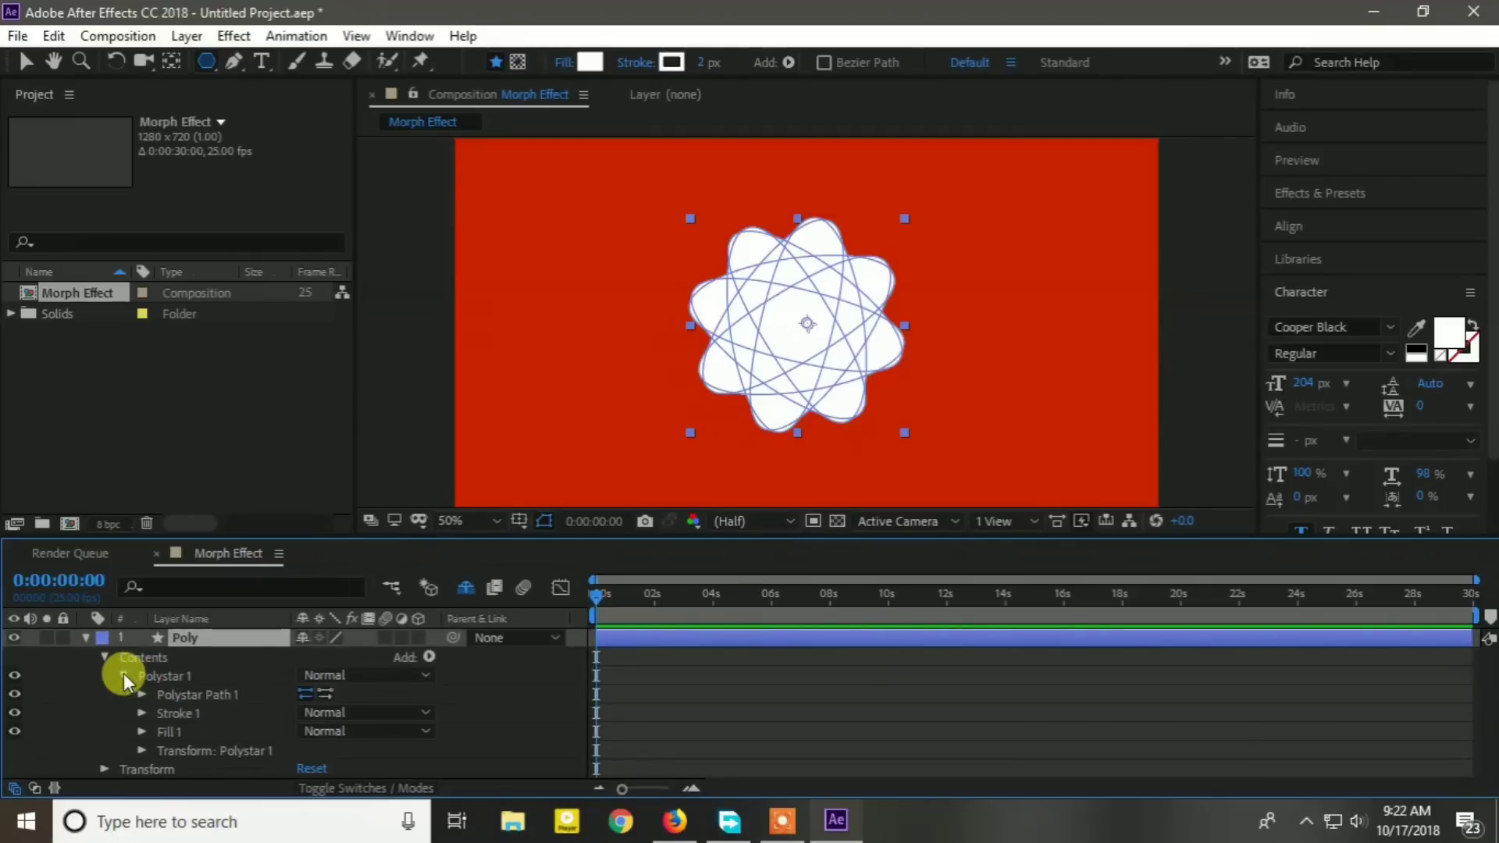
left_click(140, 693)
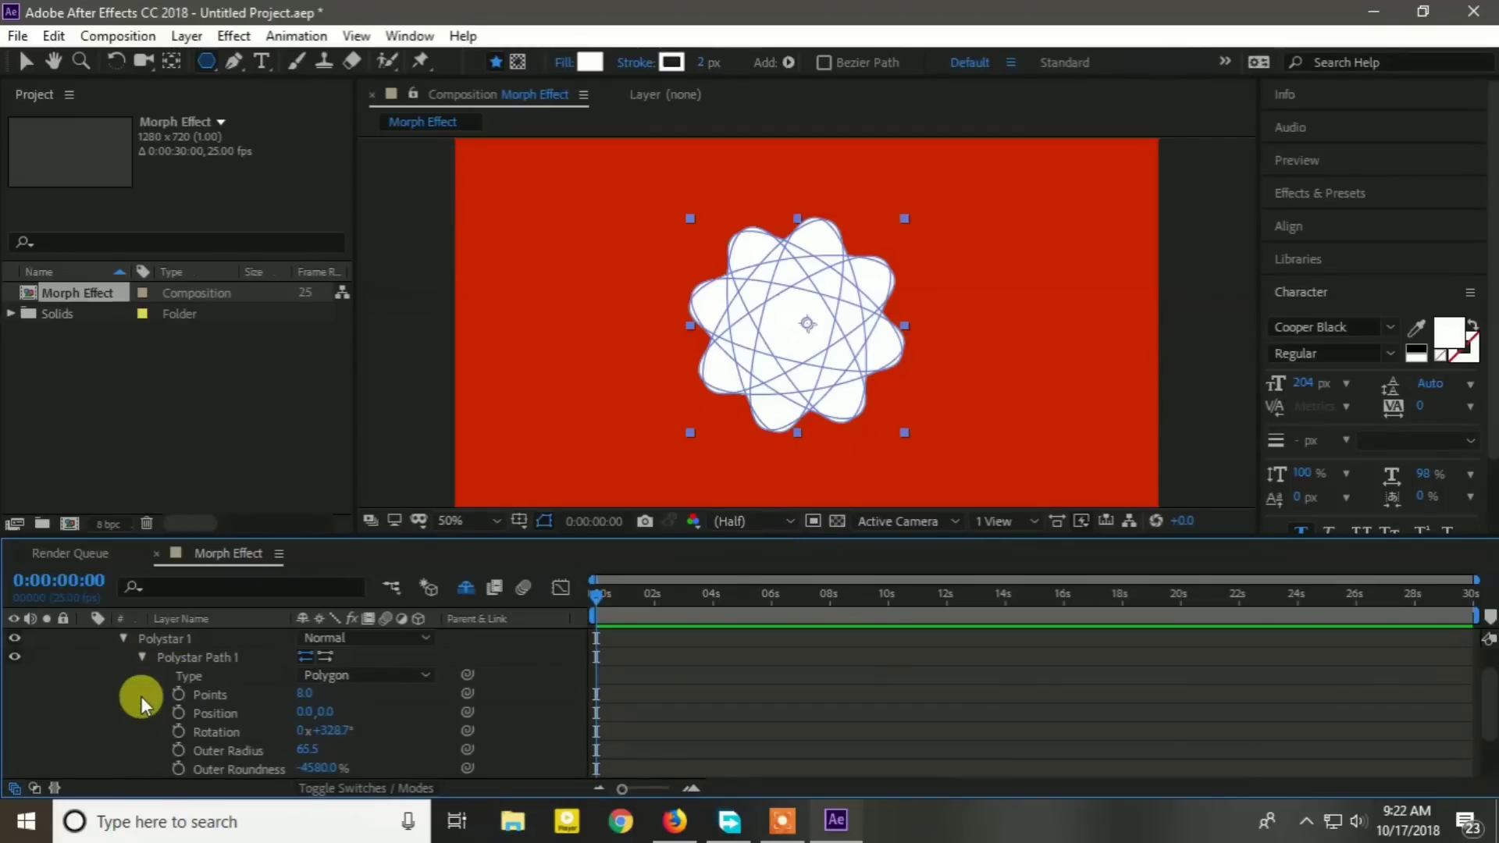
left_click(319, 768)
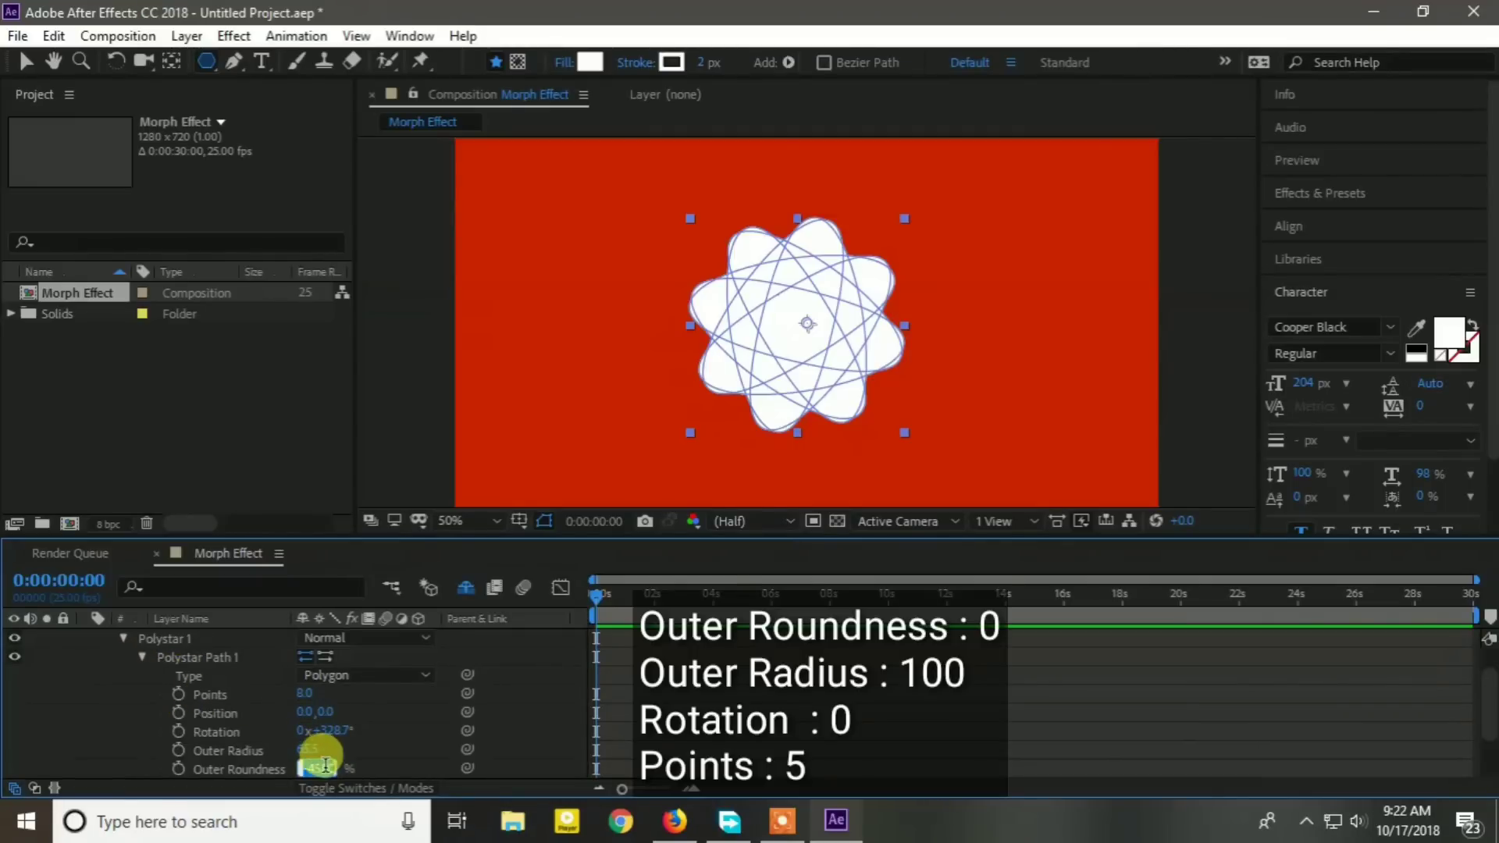
type("0")
key("Return")
left_click(308, 749)
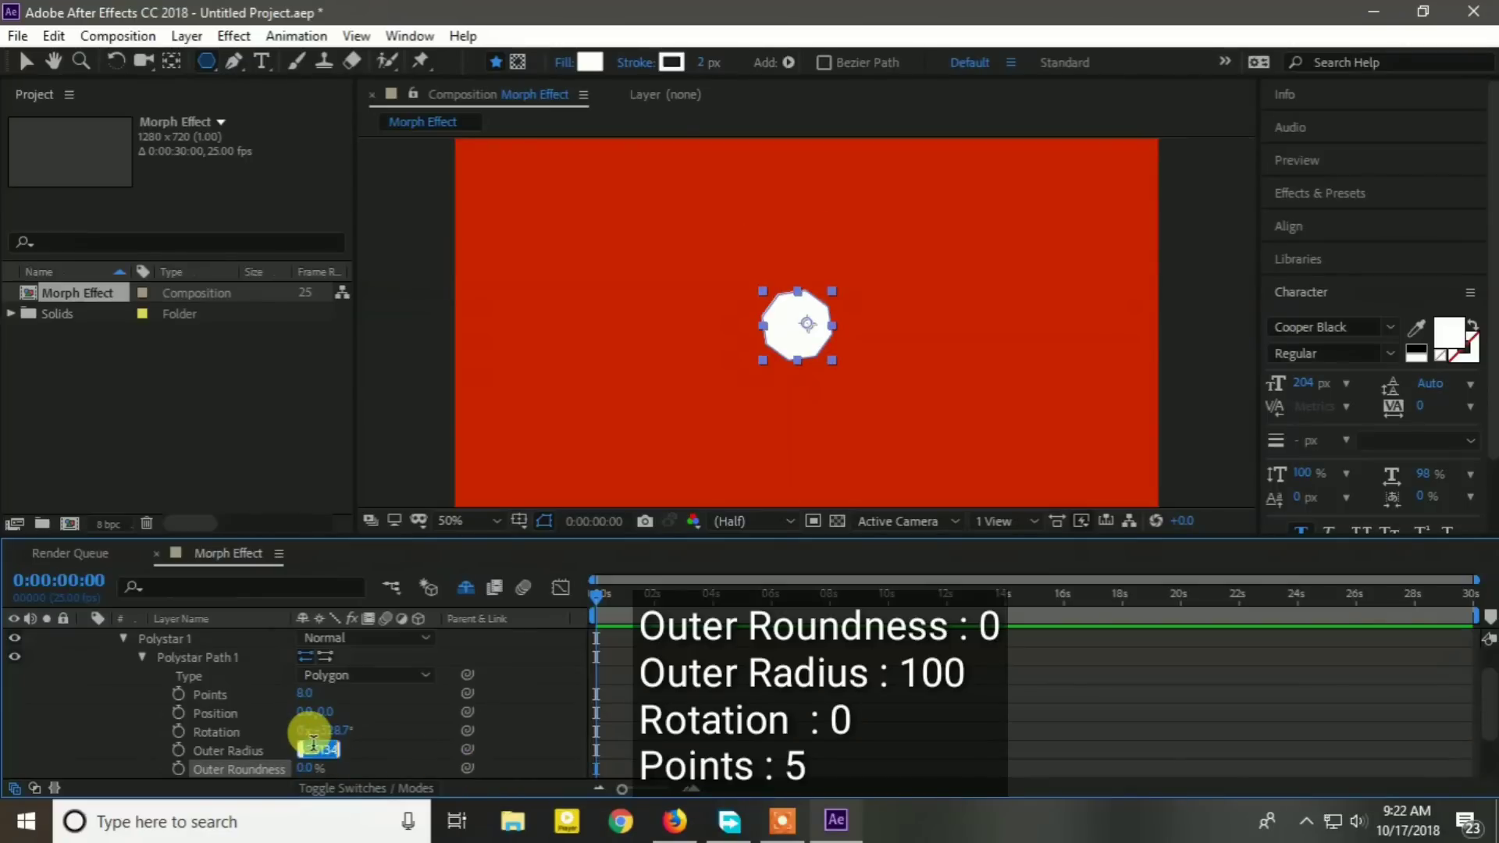
type("100")
key("Return")
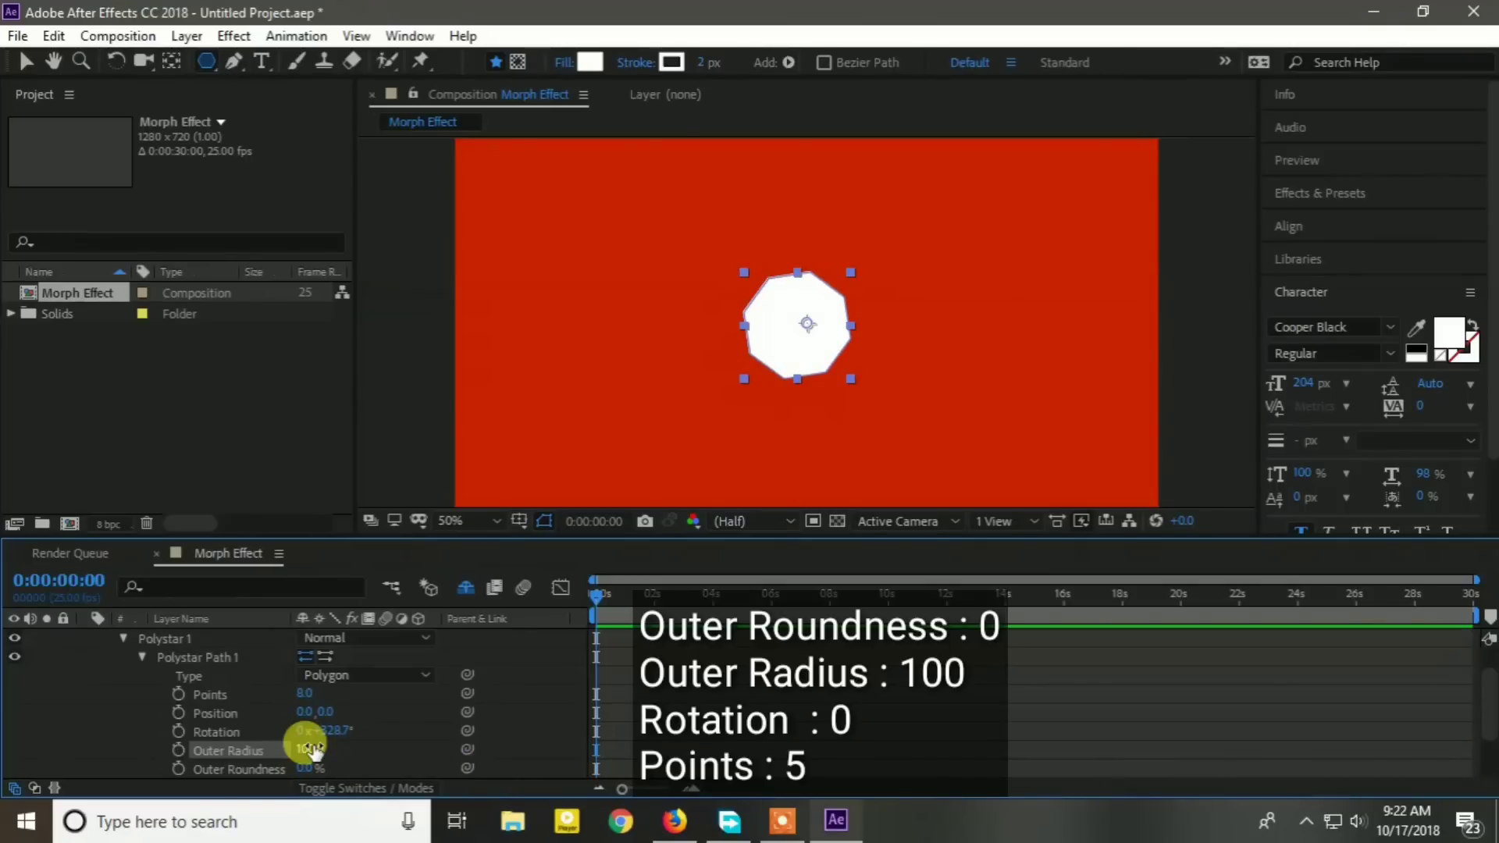
Set the polystar path's Rotation to 0° and its Points to 5.
left_click(336, 730)
type("0")
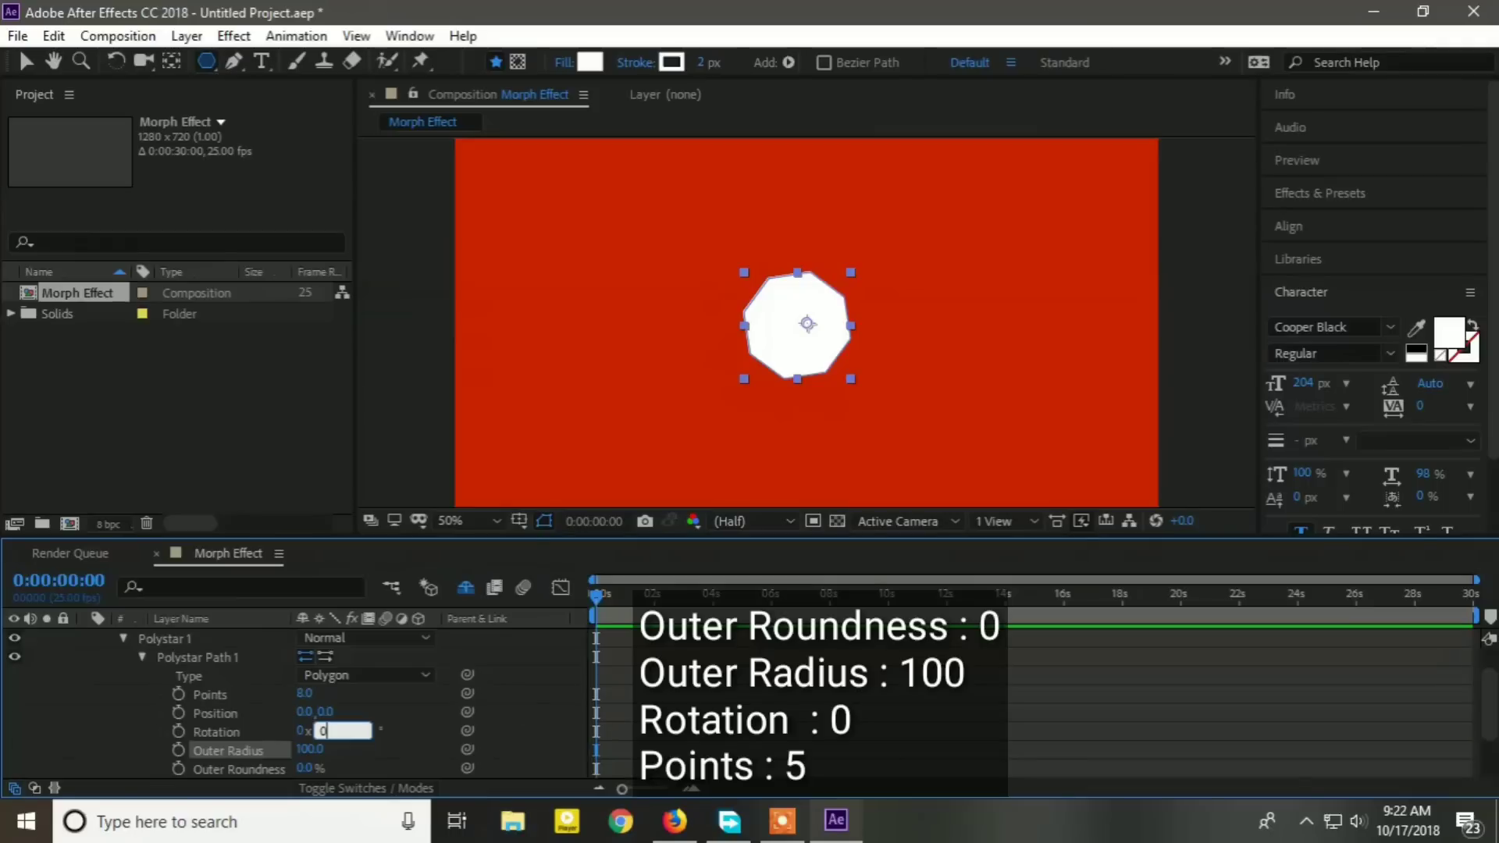
key("Return")
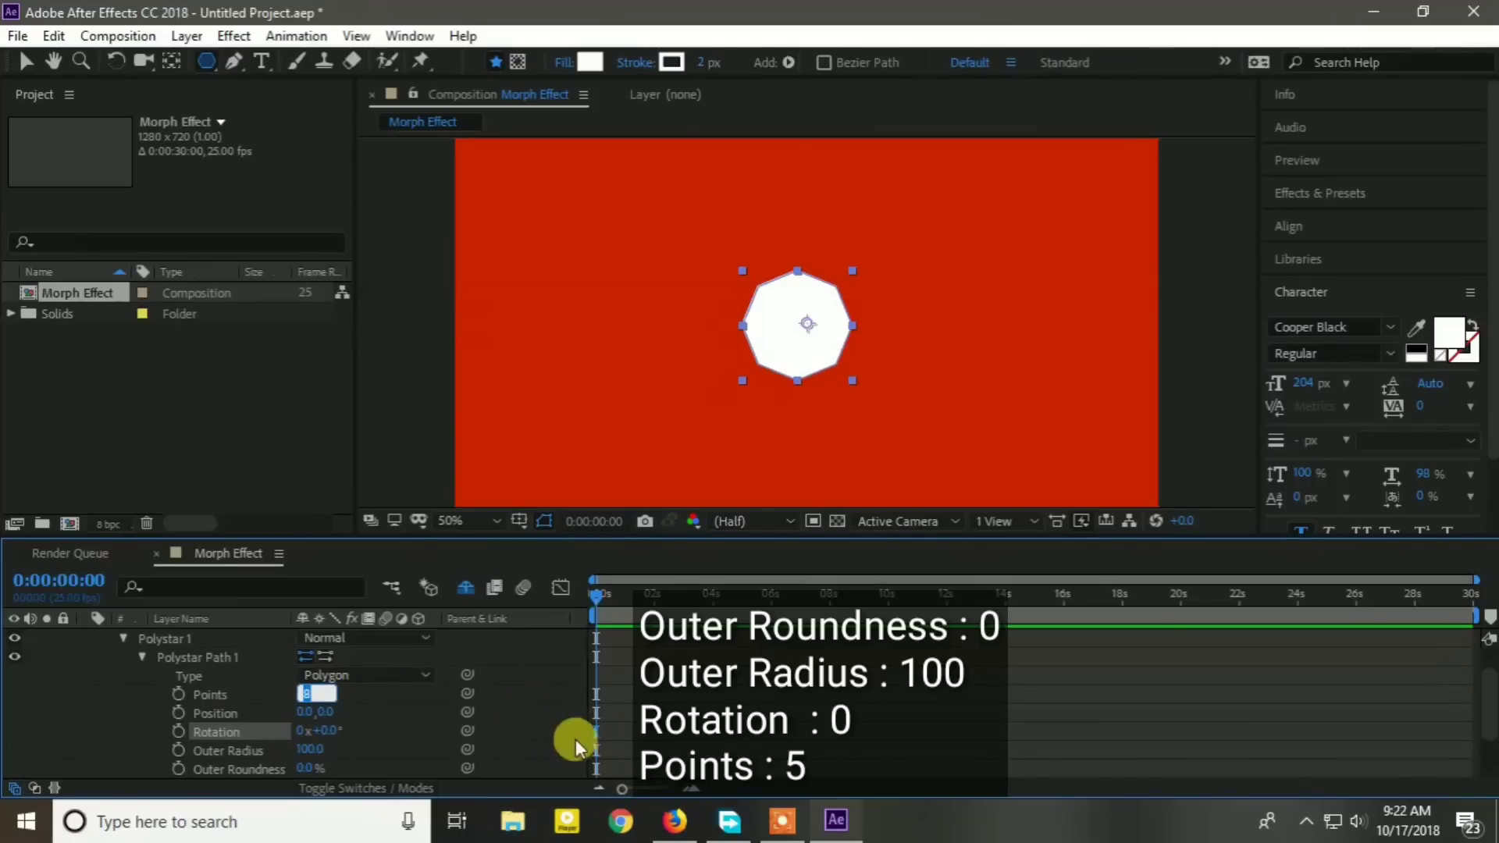
type("5")
key("Return")
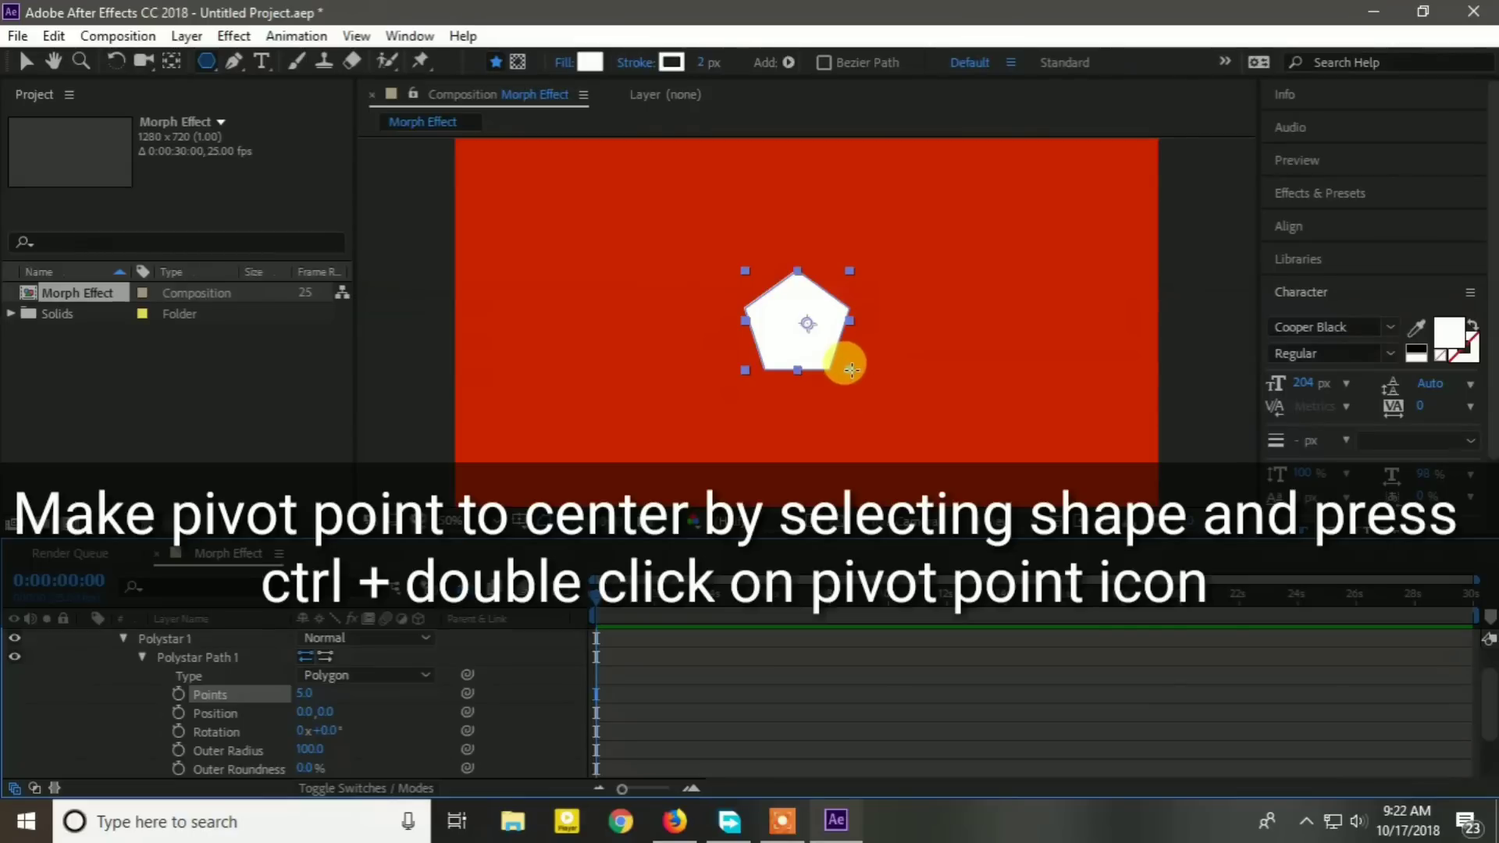
Scale the pentagon up around its center, center the Poly layer's anchor point on the shape, and collapse the layer's properties.
left_click(26, 60)
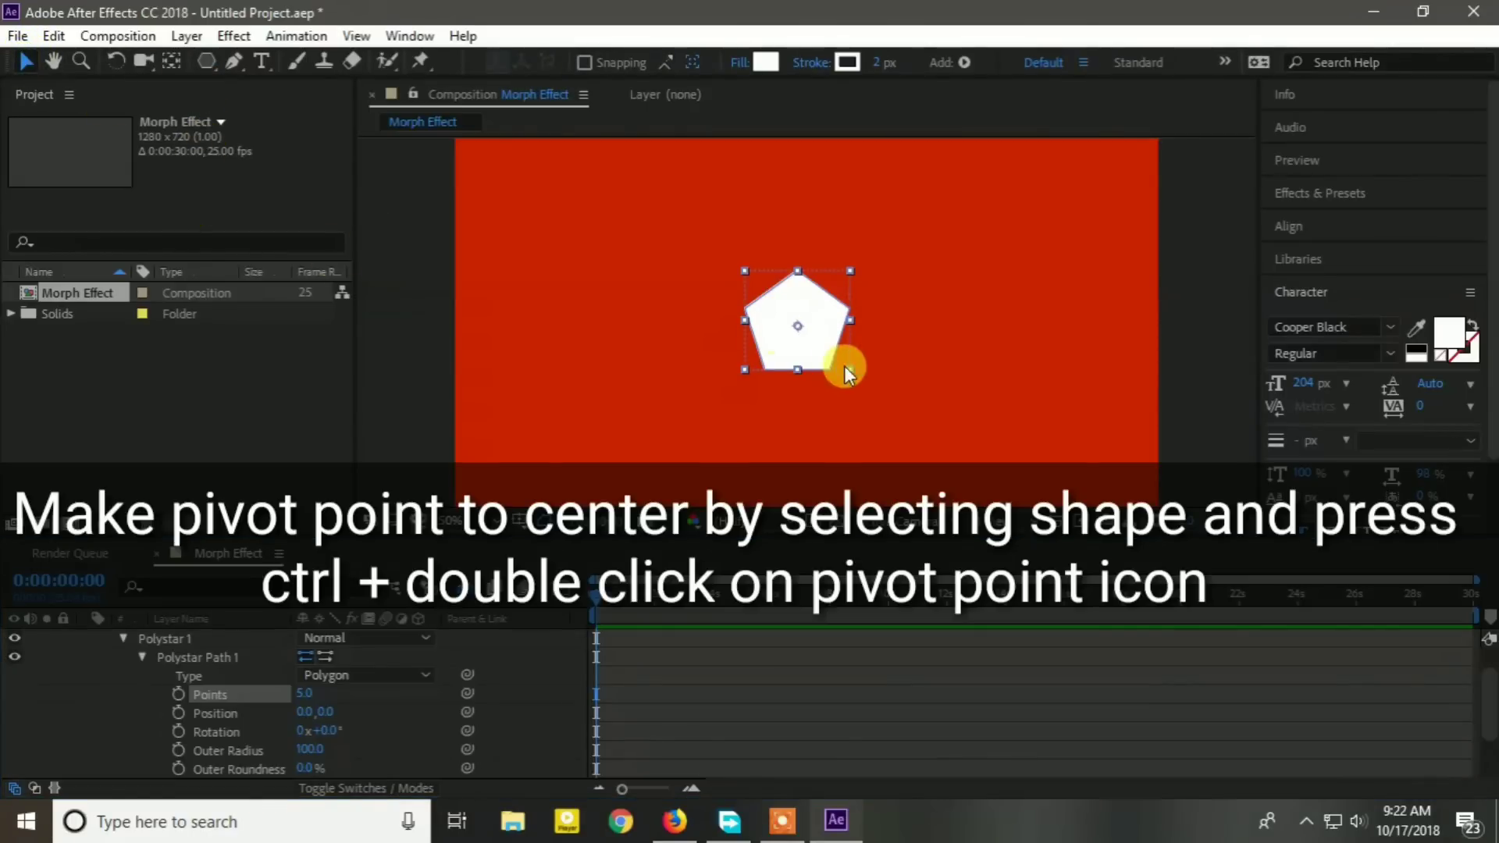
left_click_drag(851, 369, 880, 401)
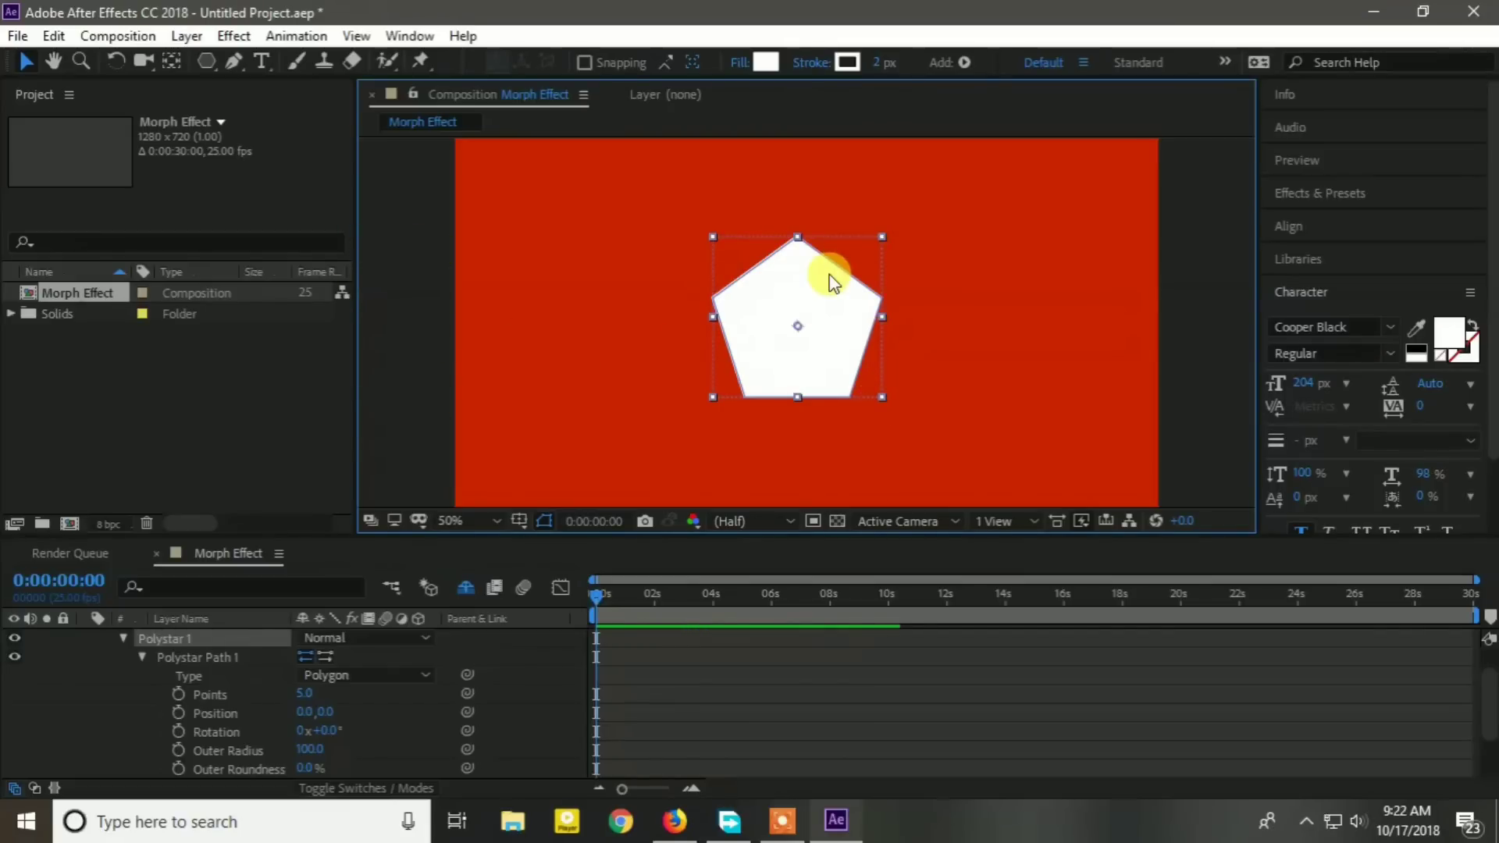
left_click(171, 62)
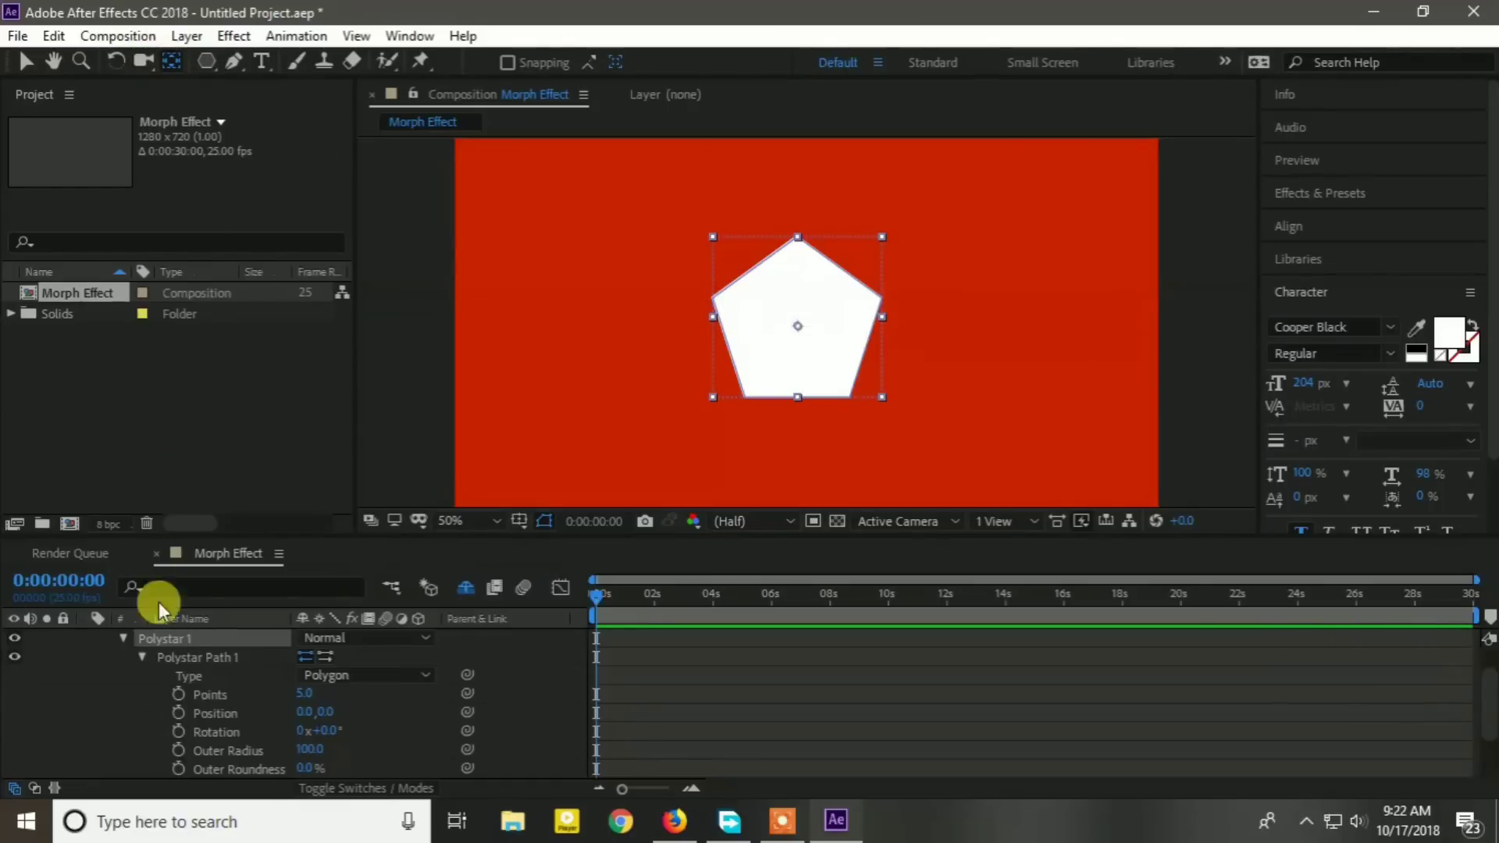
left_click(200, 639)
scroll(189, 642, "up", 1)
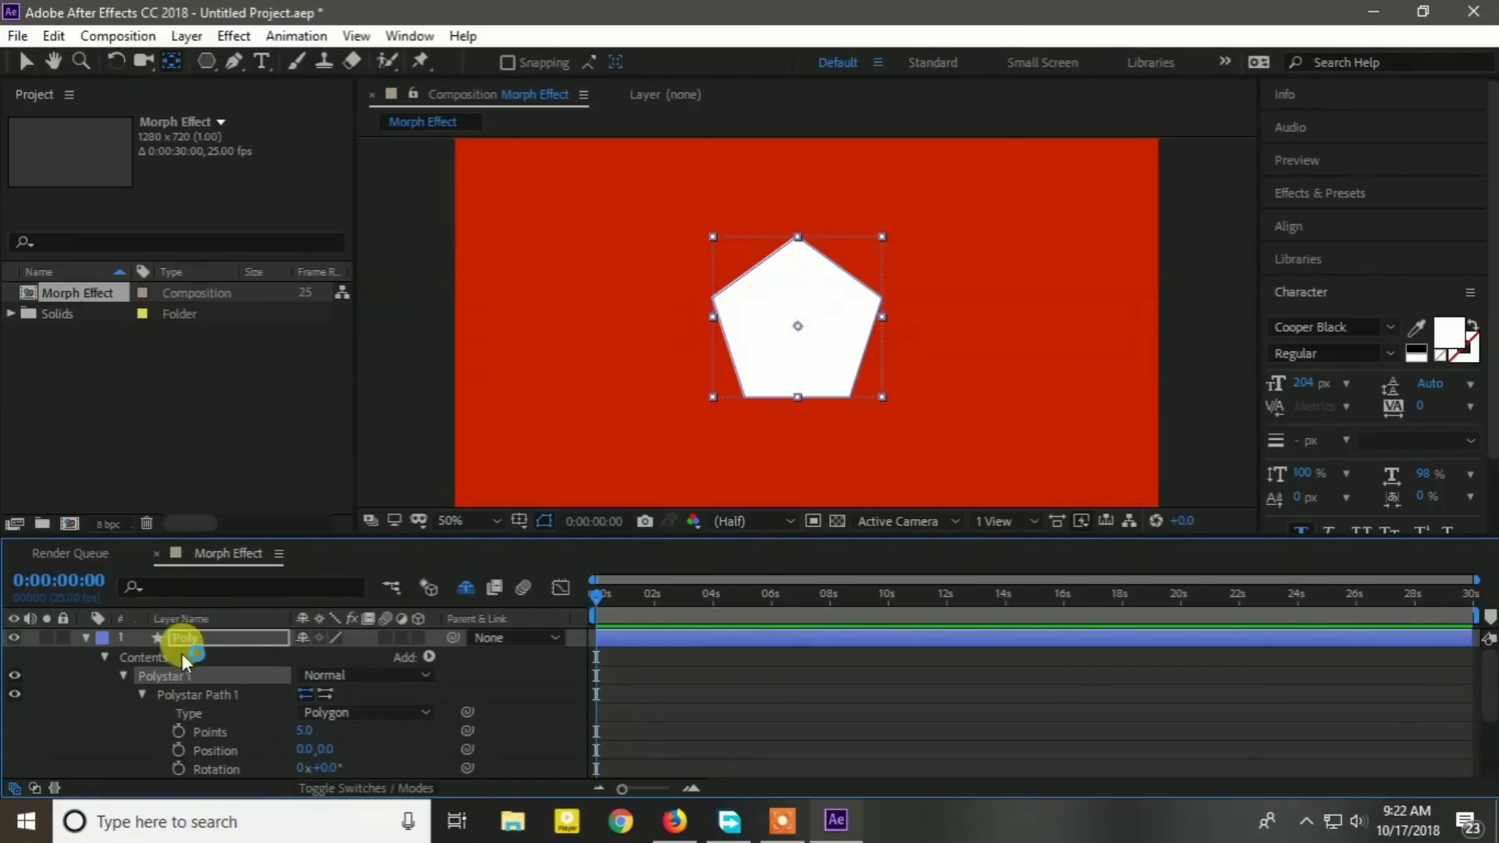
left_click(166, 658)
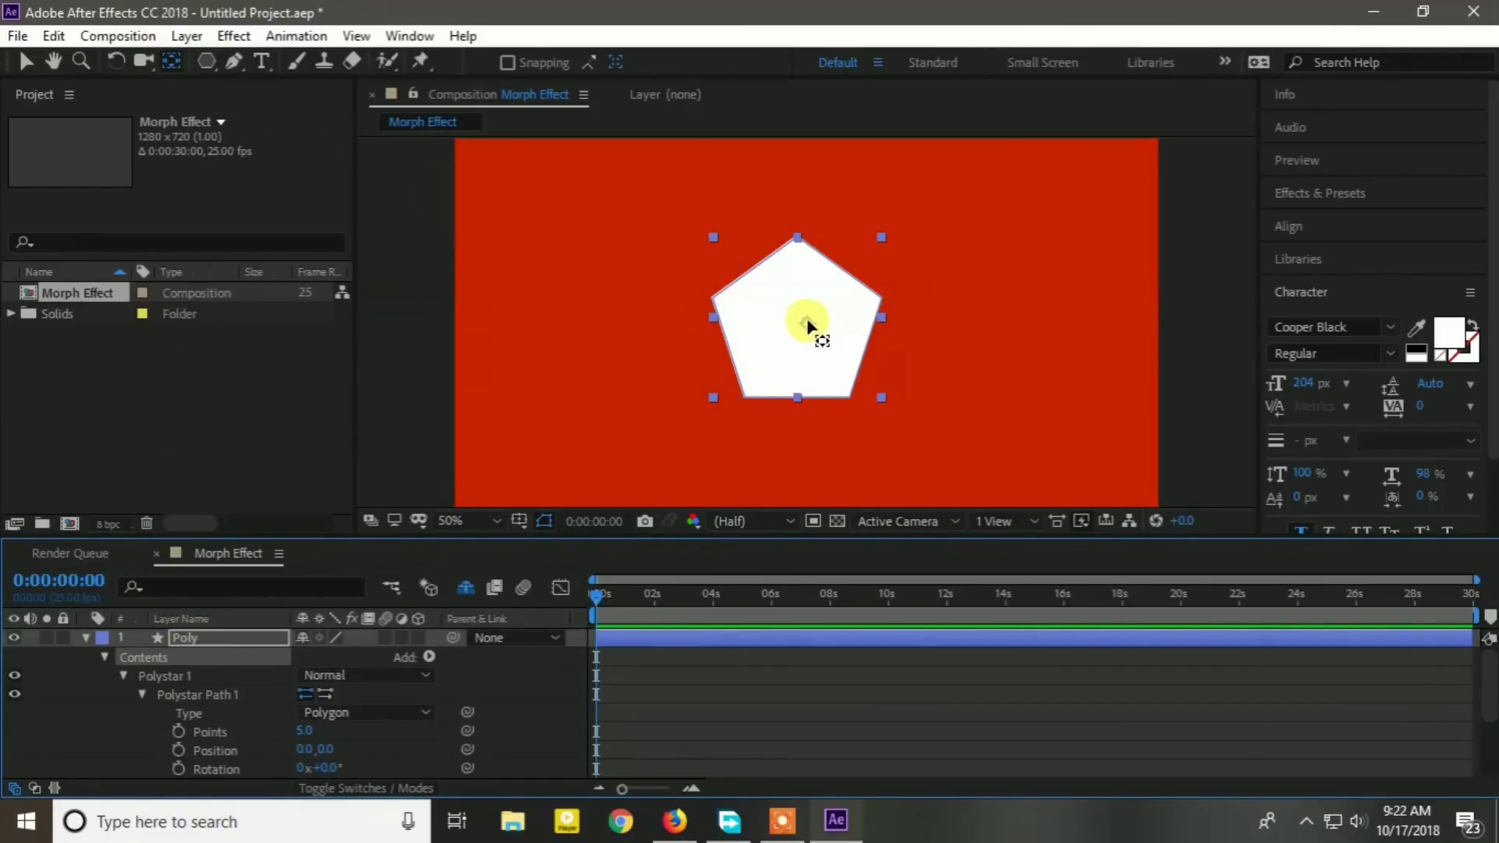
left_click(172, 63)
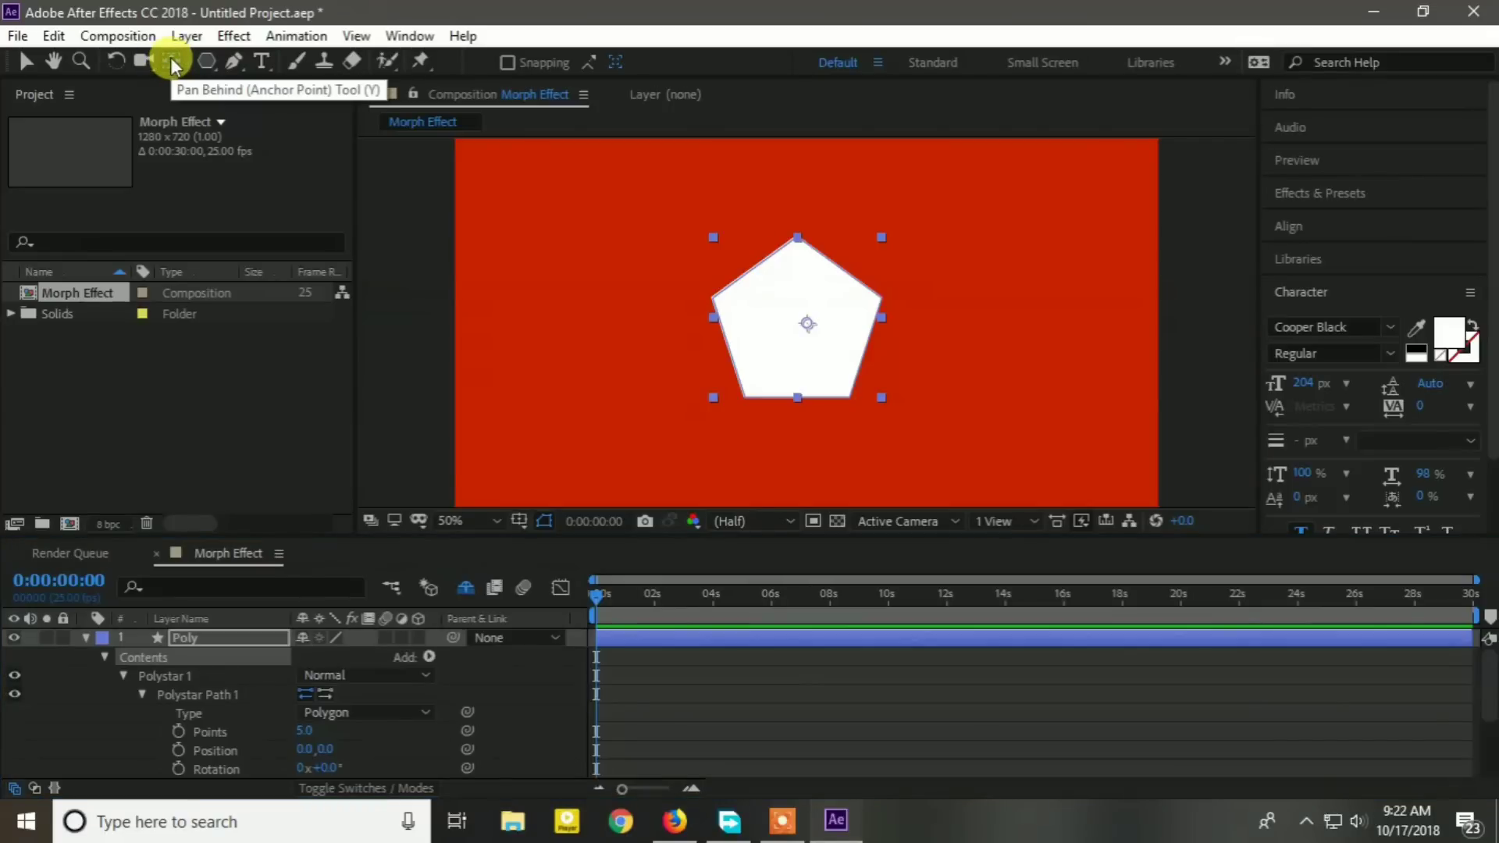
key("ctrl+alt+Home")
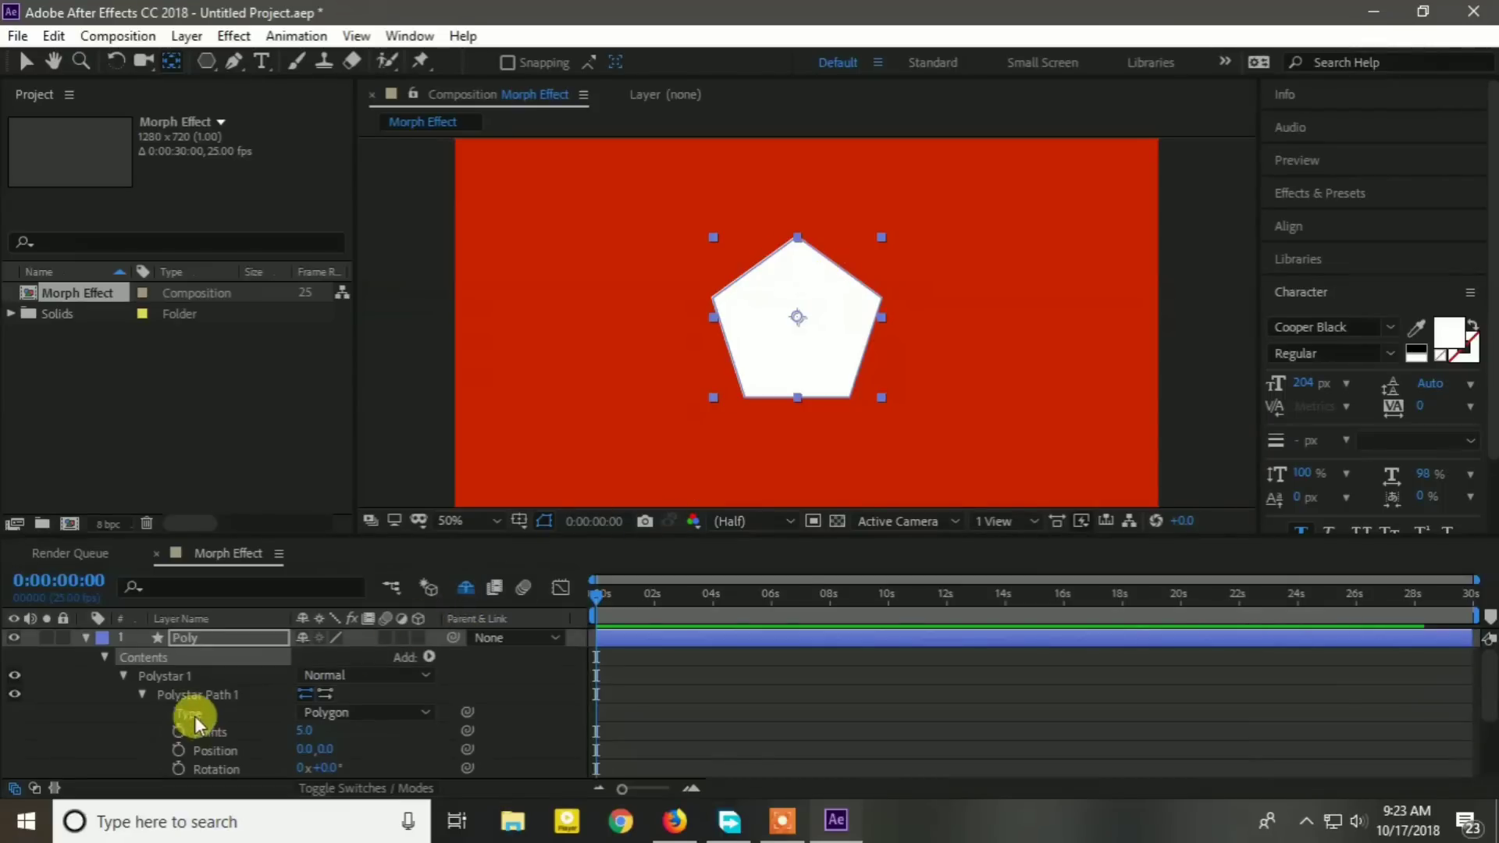
left_click(102, 657)
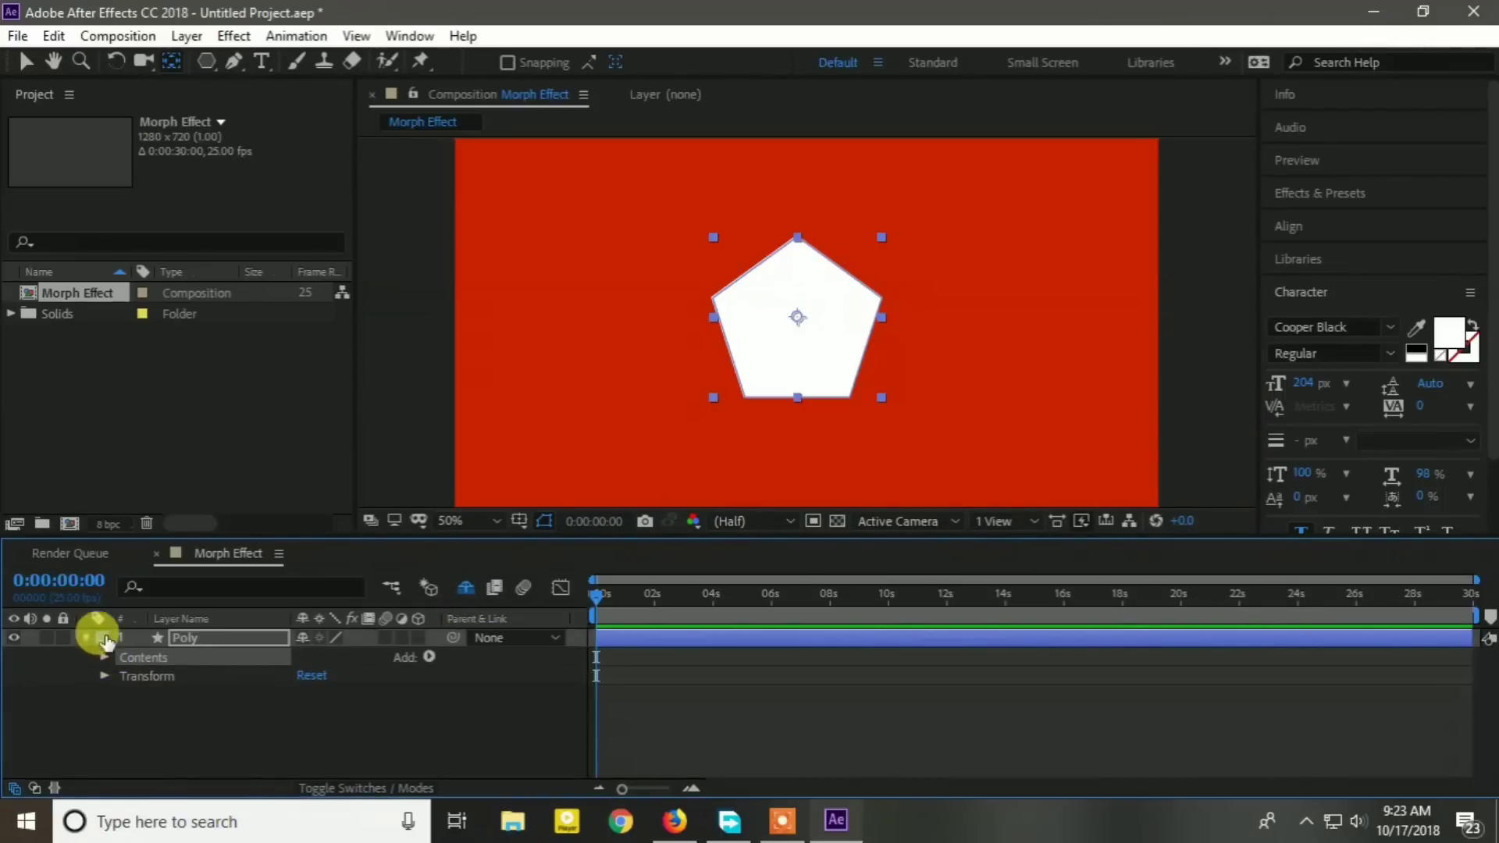
left_click(186, 735)
left_click(83, 638)
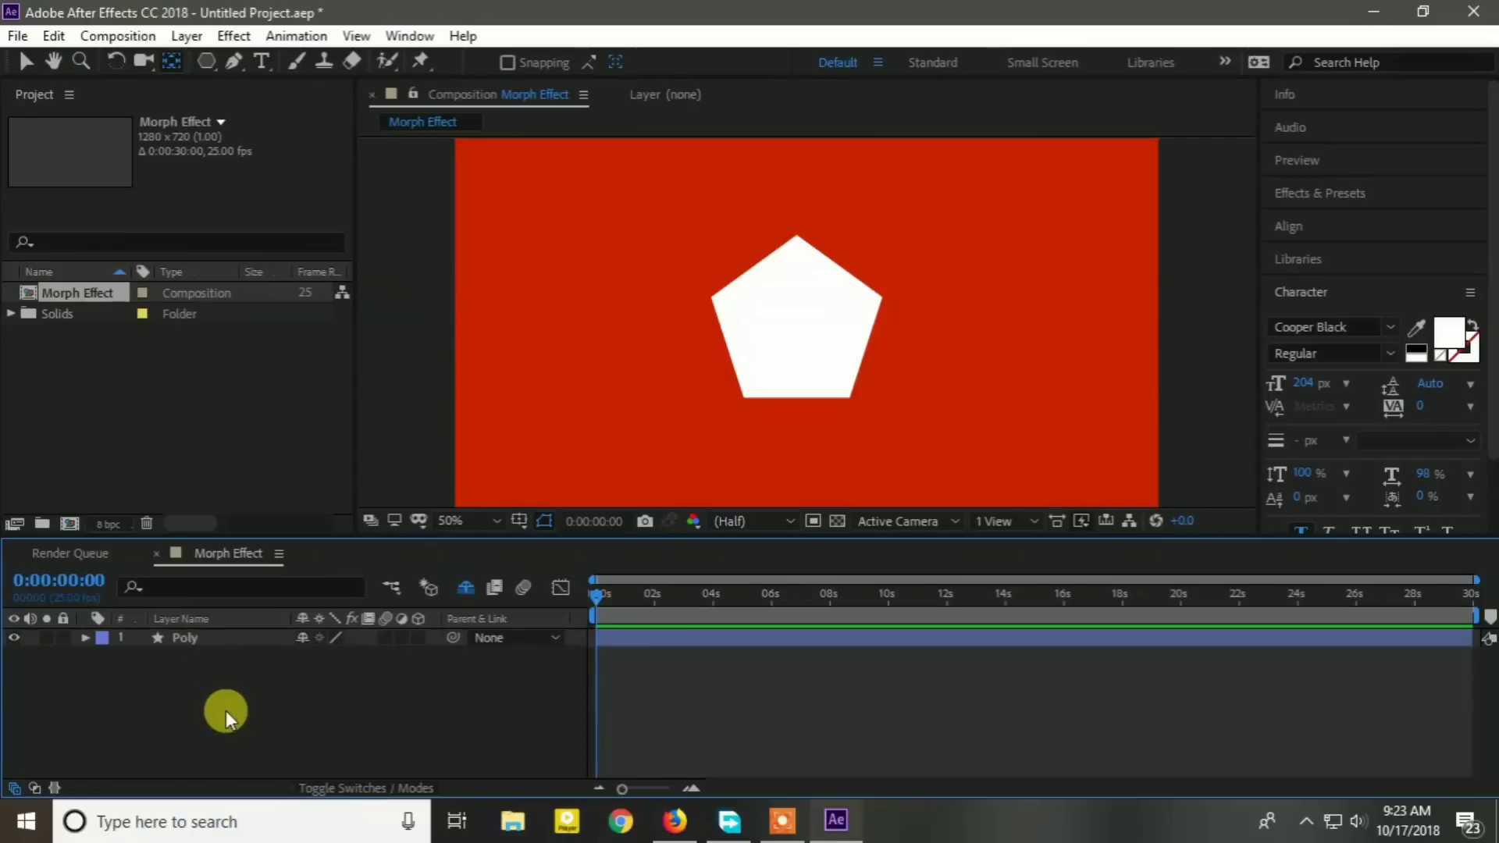
Draw a white square over the pentagon on a new shape layer with the Rectangle tool.
left_click(211, 68)
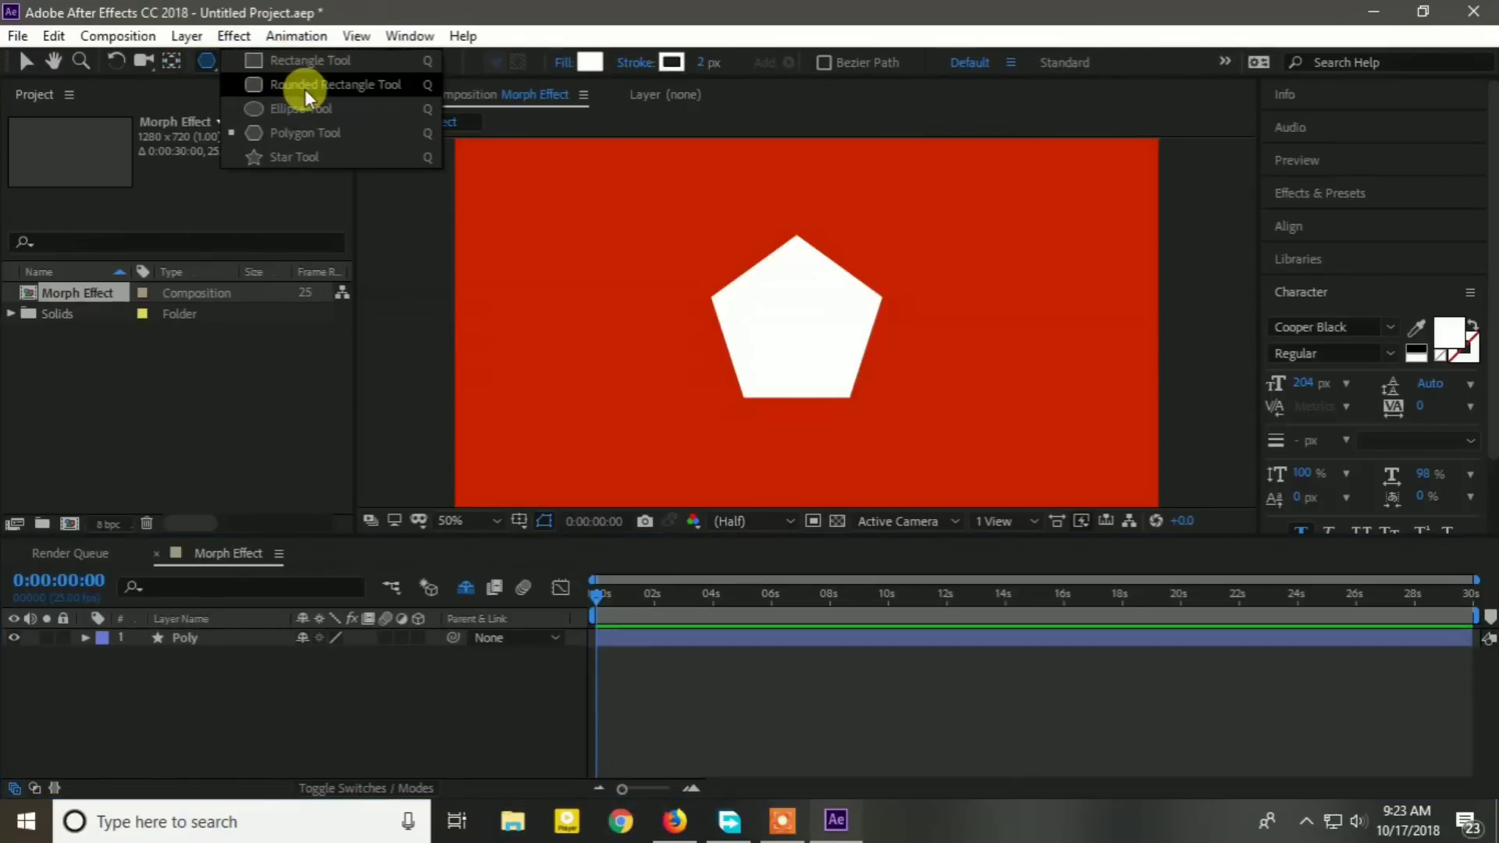
left_click(298, 64)
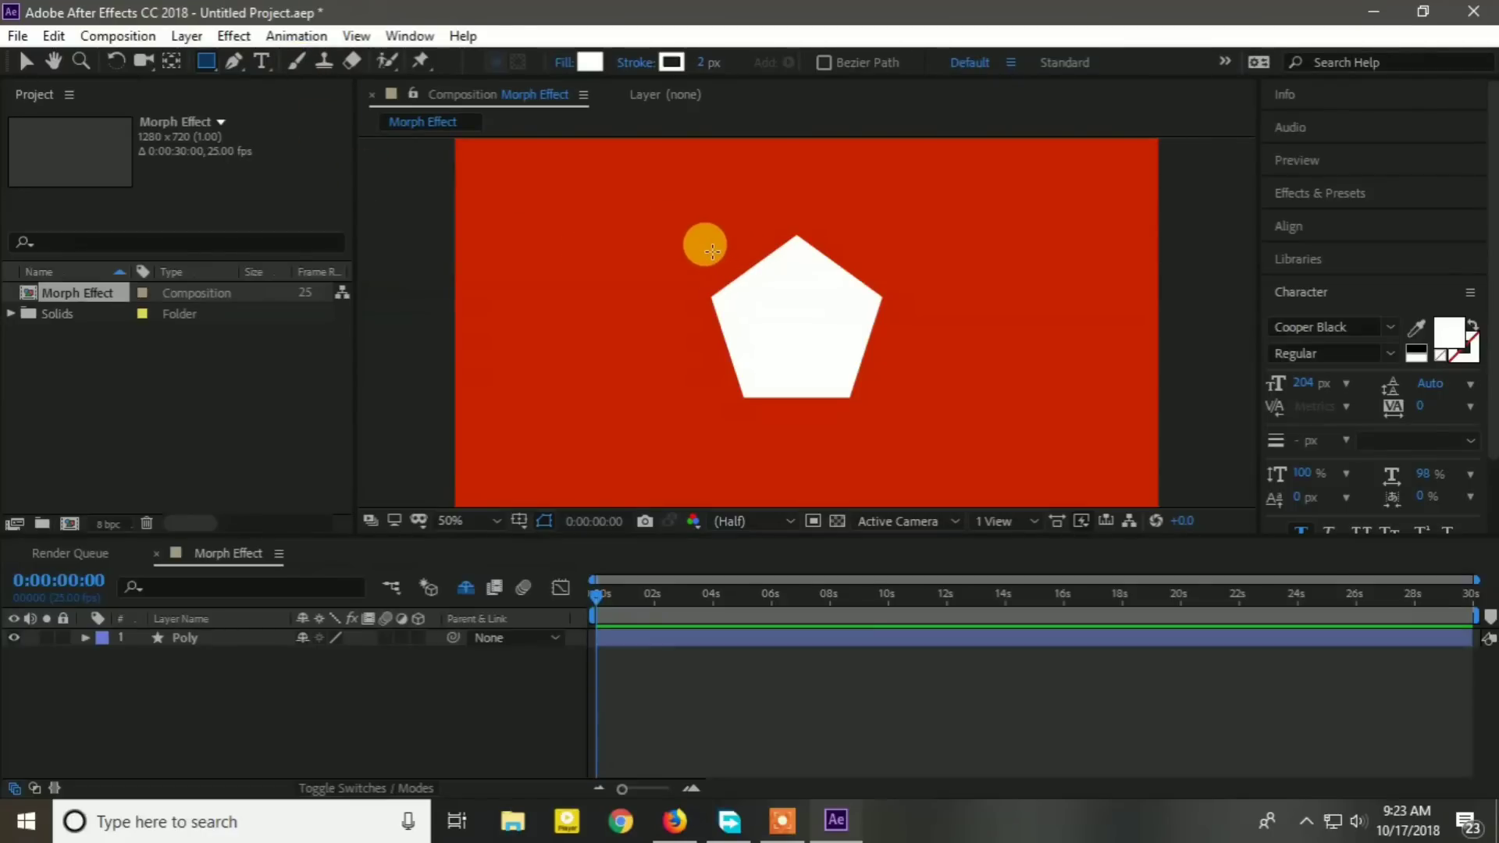
left_click_drag(712, 252, 851, 323)
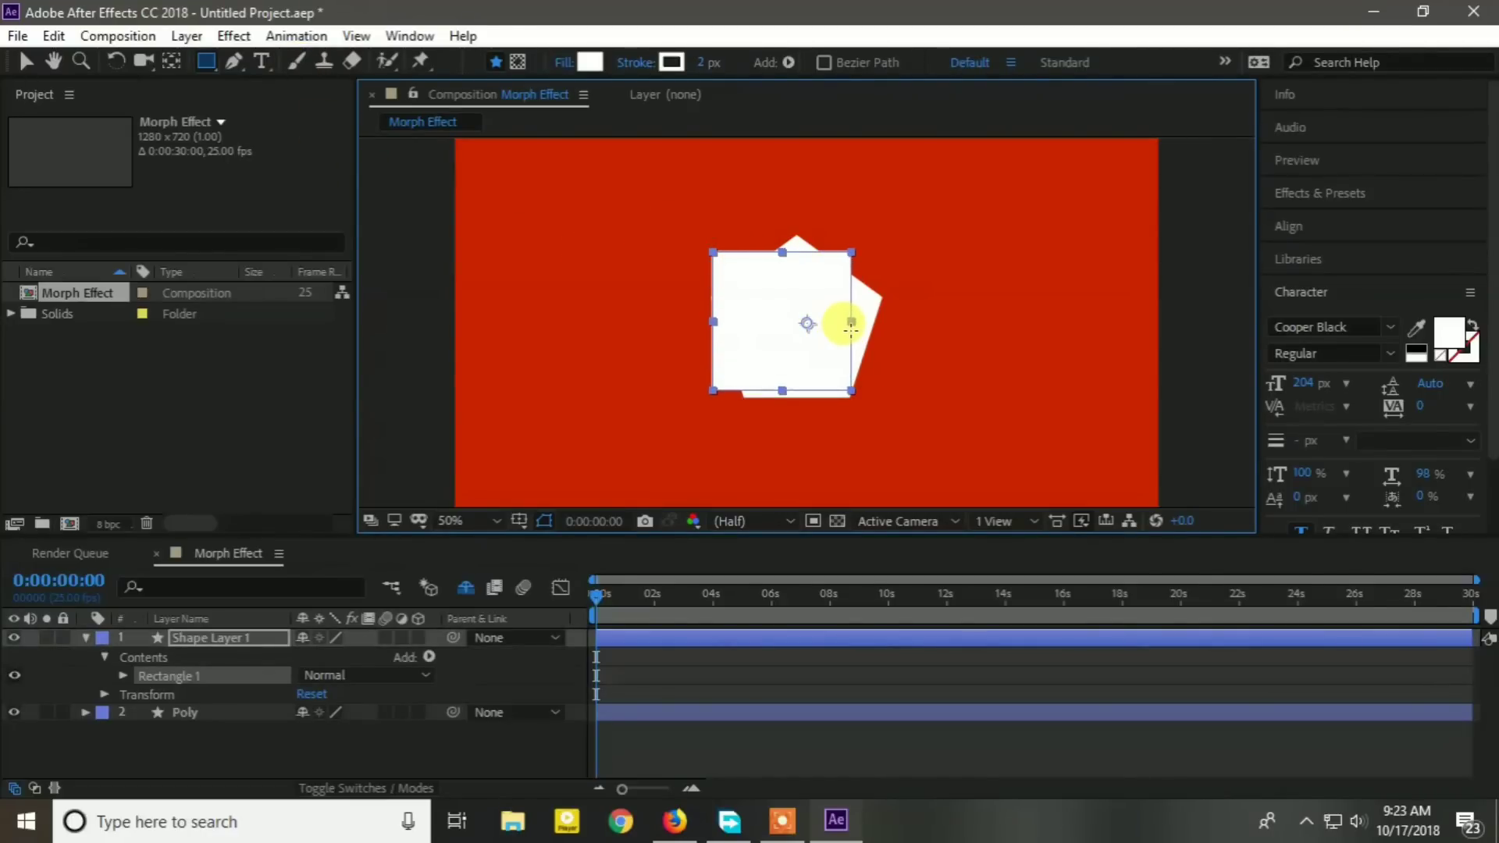
Rename the square's new shape layer as Rect.
left_click(30, 58)
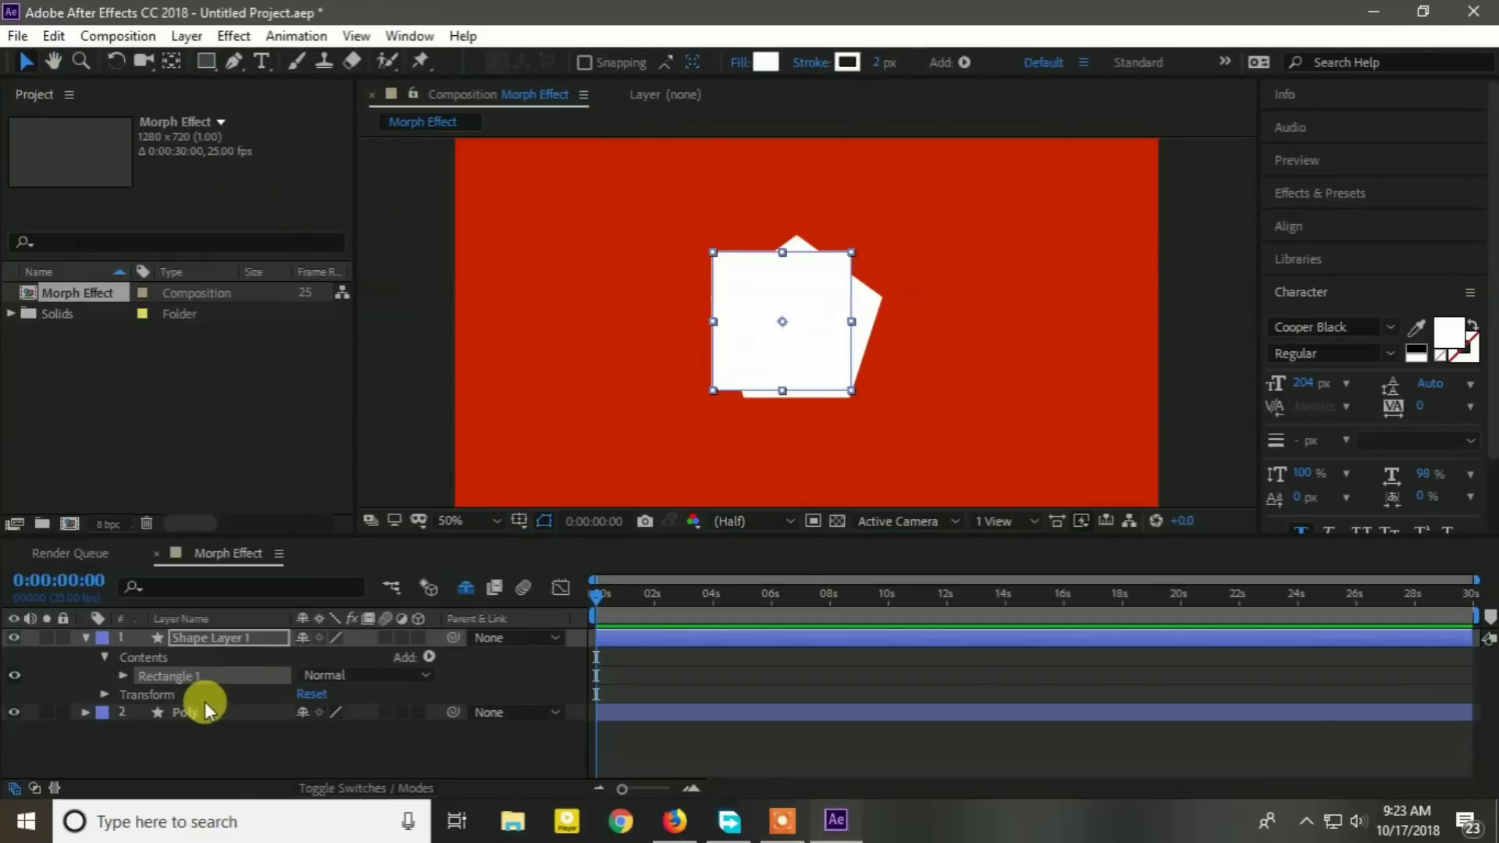
left_click(213, 640)
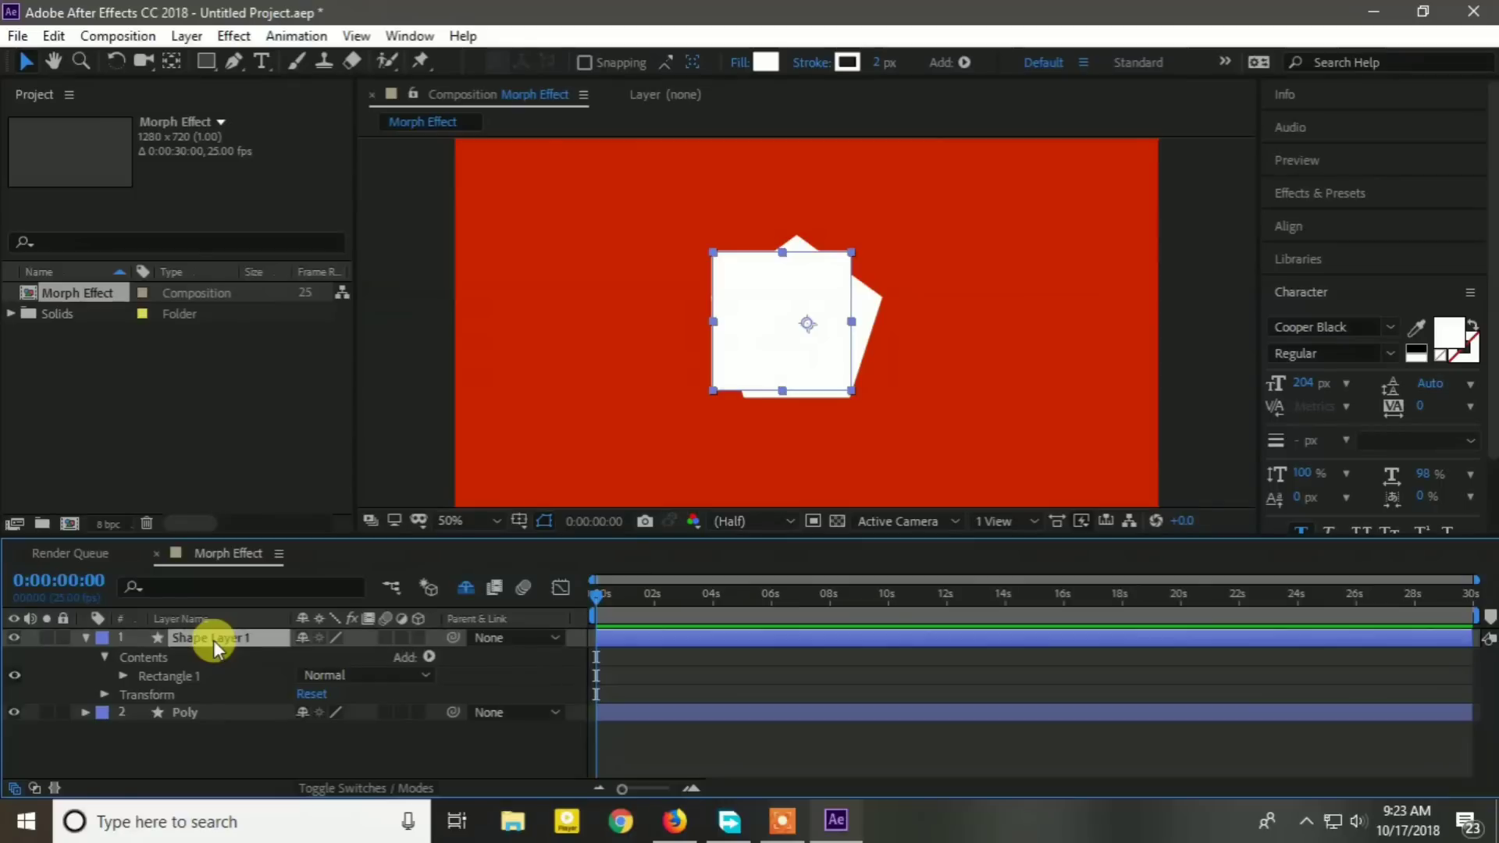
key("Return")
type("Rec")
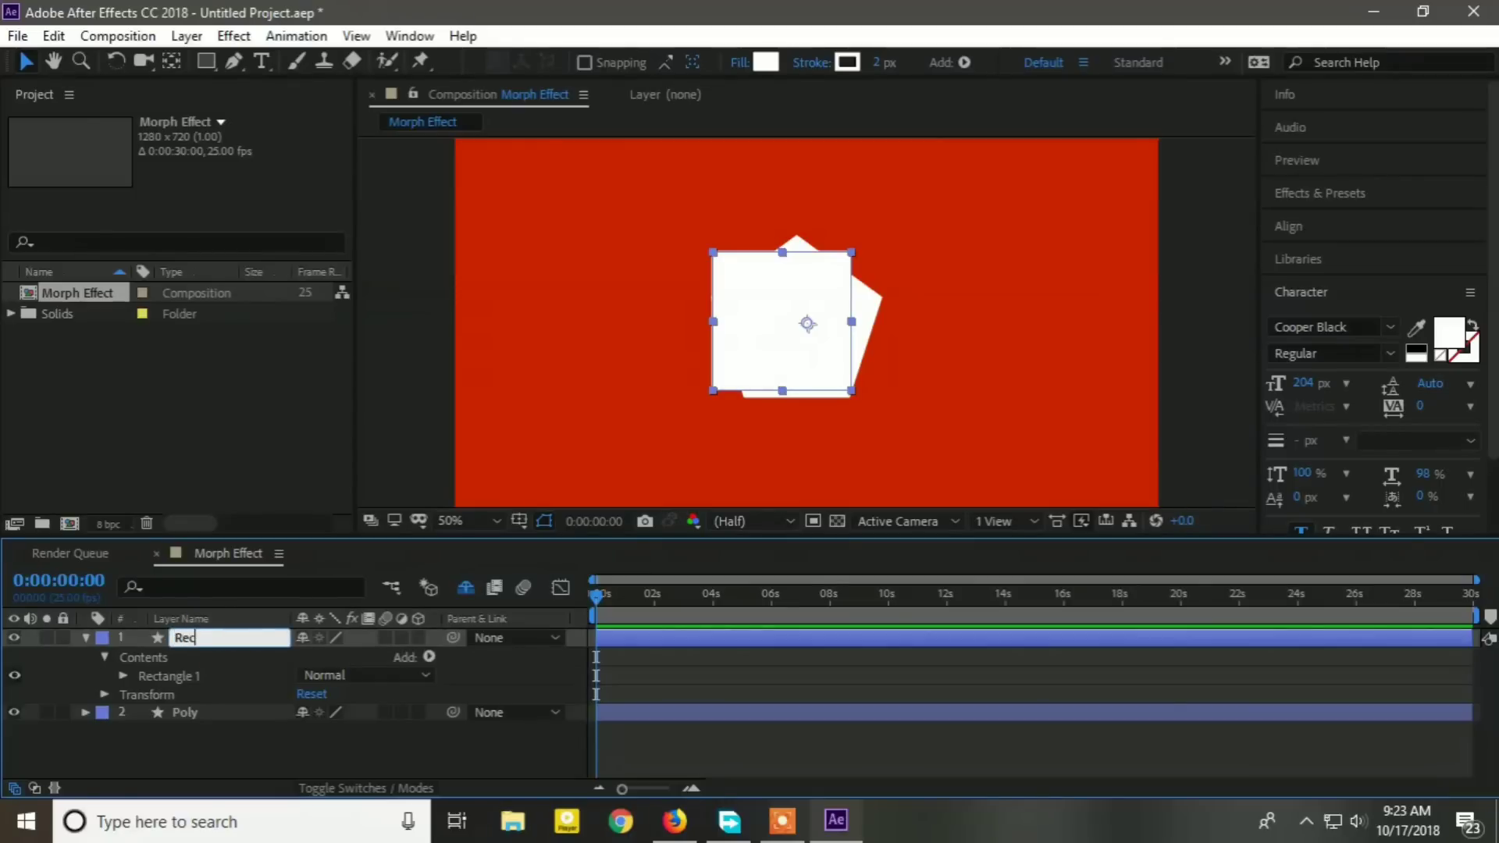
type("t")
key("Return")
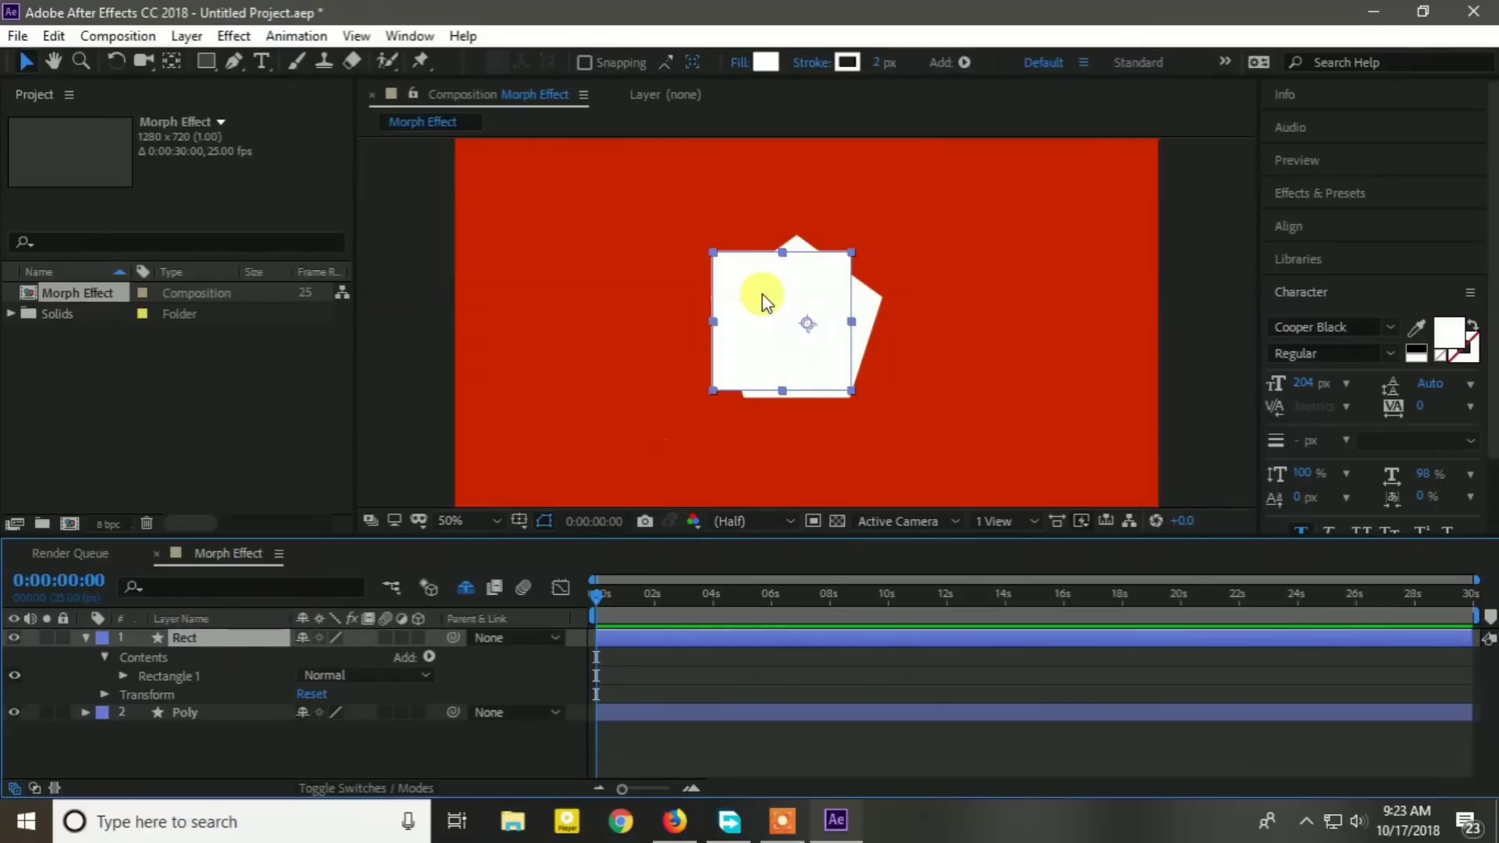
Center the Rect layer's anchor point on the square and move the square horizontally to the middle of the pentagon.
double_click(172, 58)
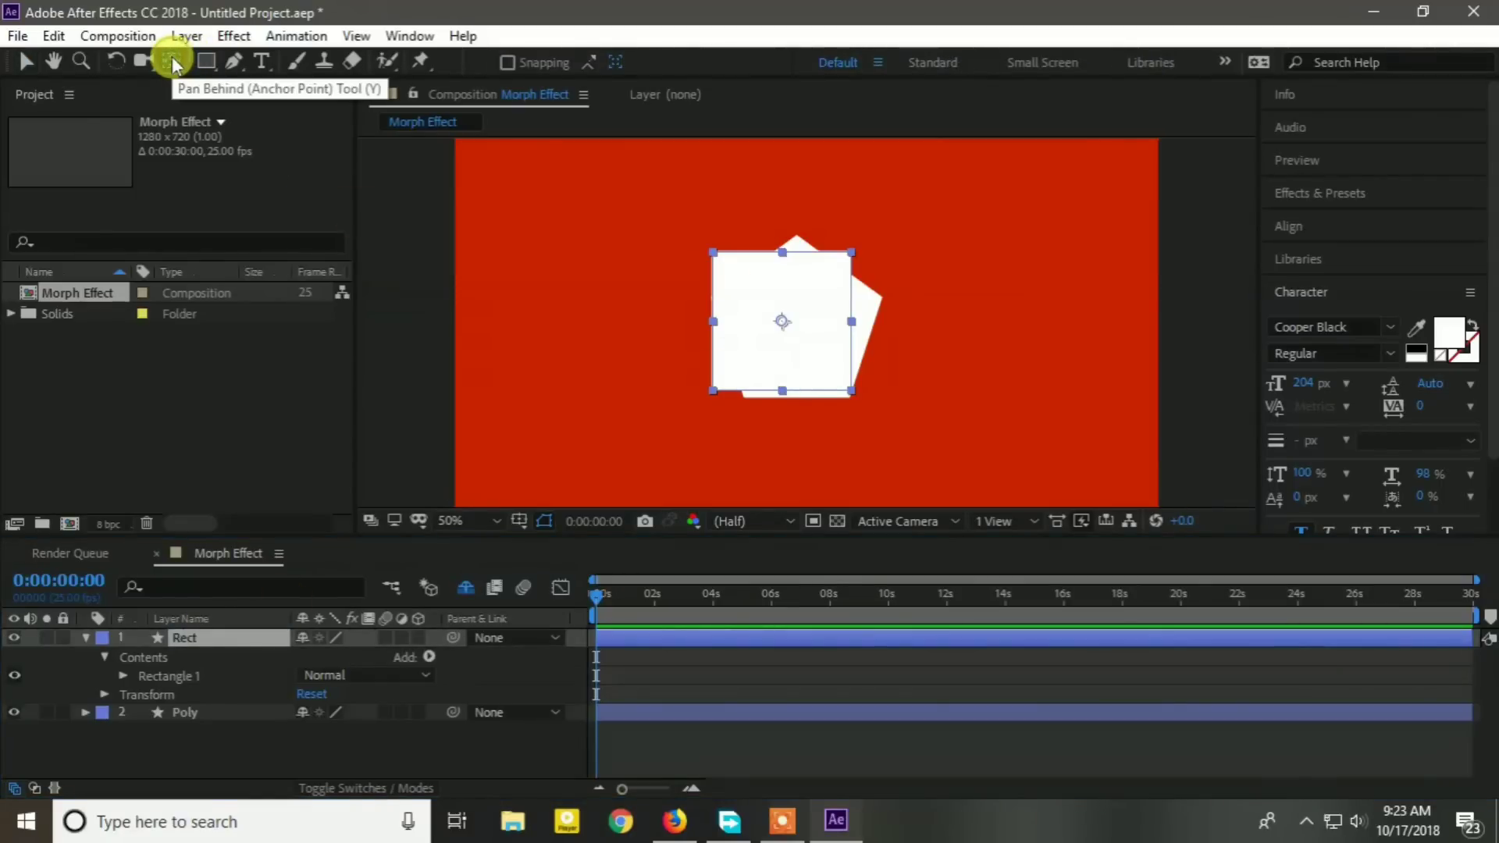
left_click(789, 291)
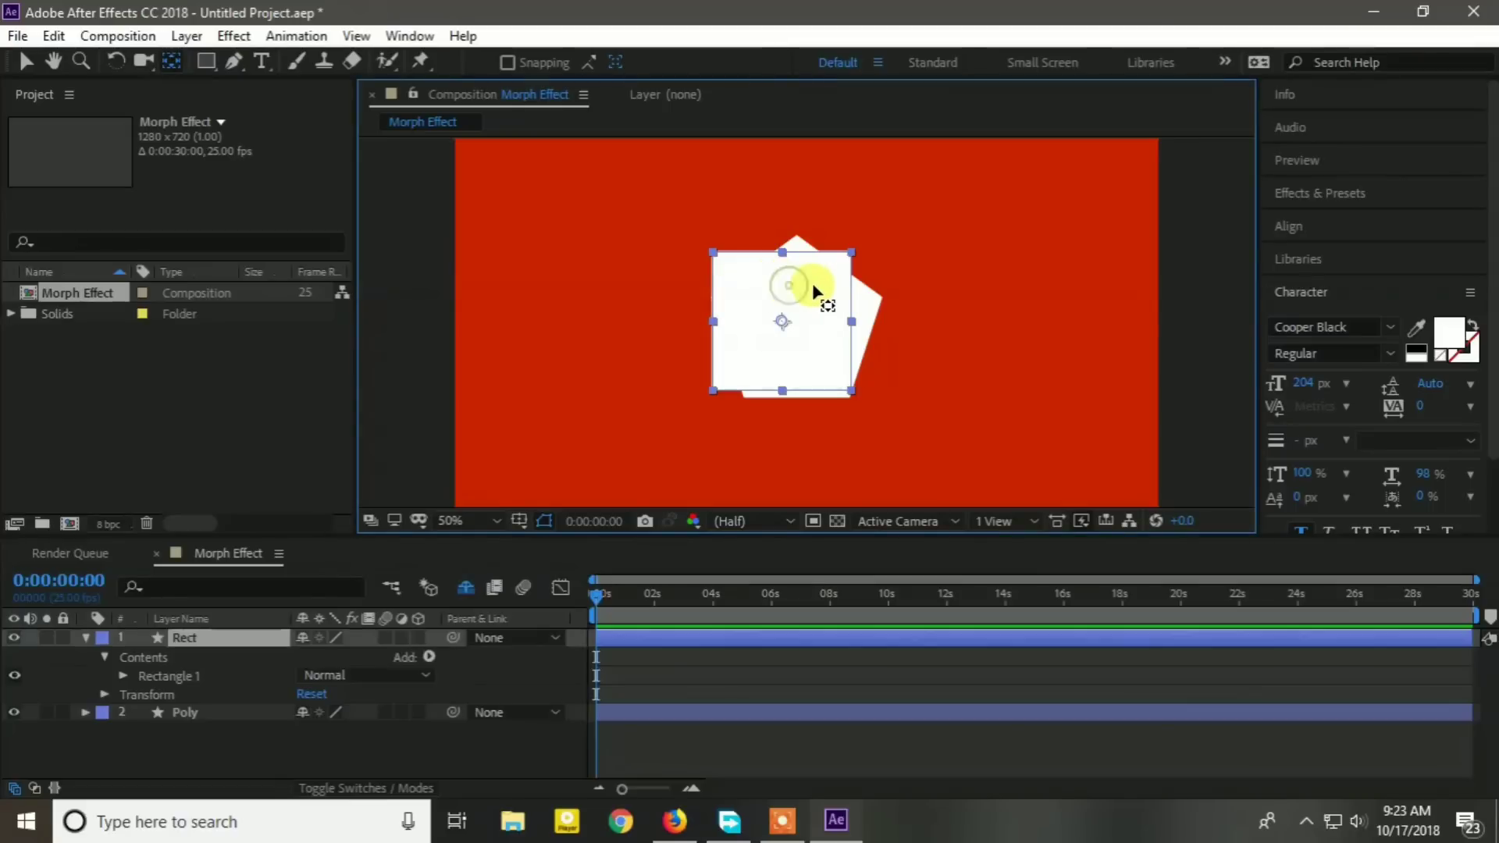
left_click(25, 61)
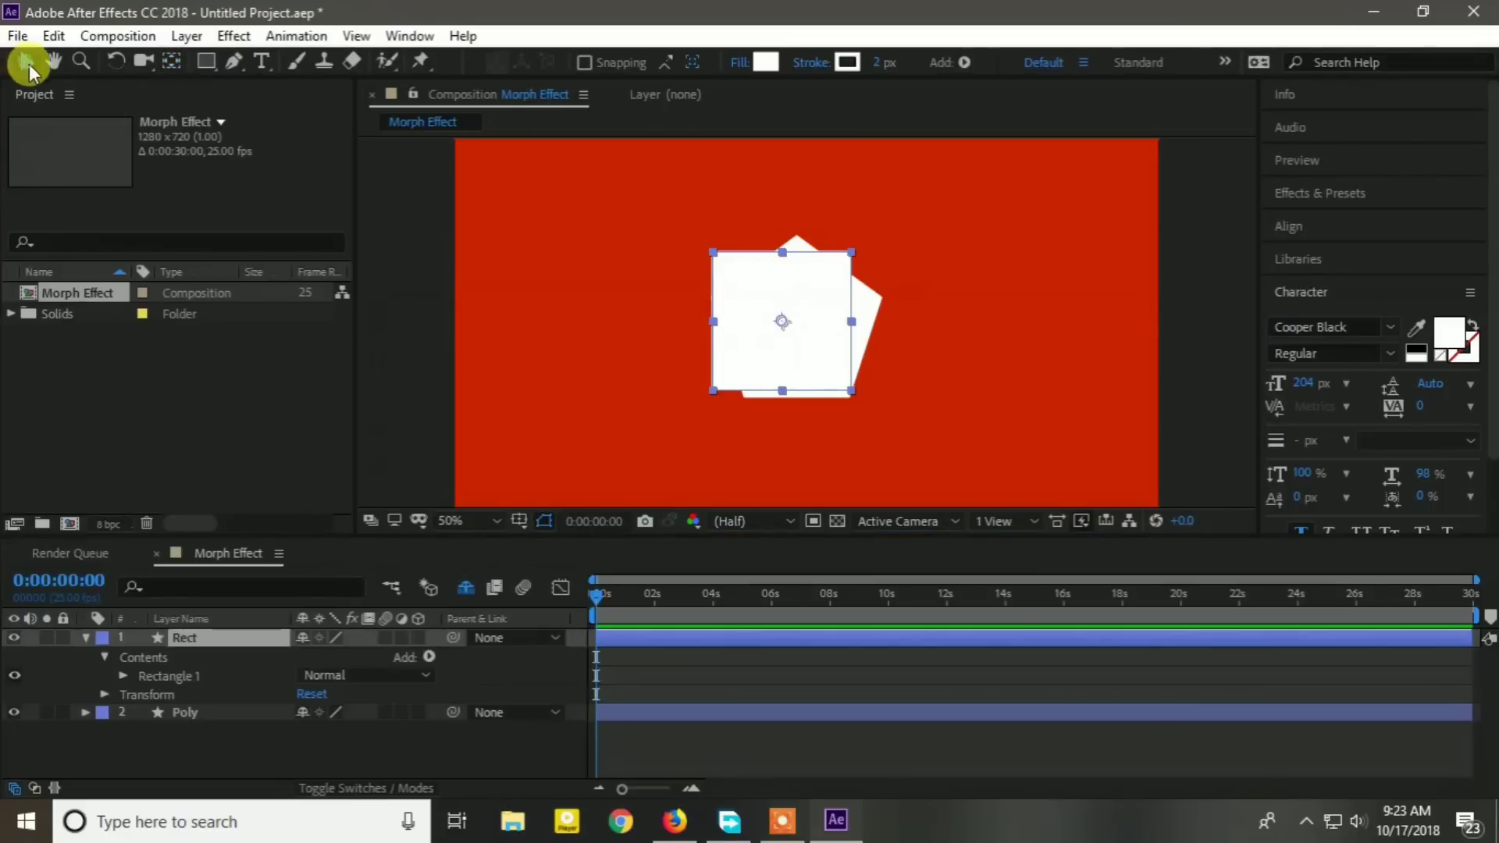
left_click_drag(807, 274, 822, 270)
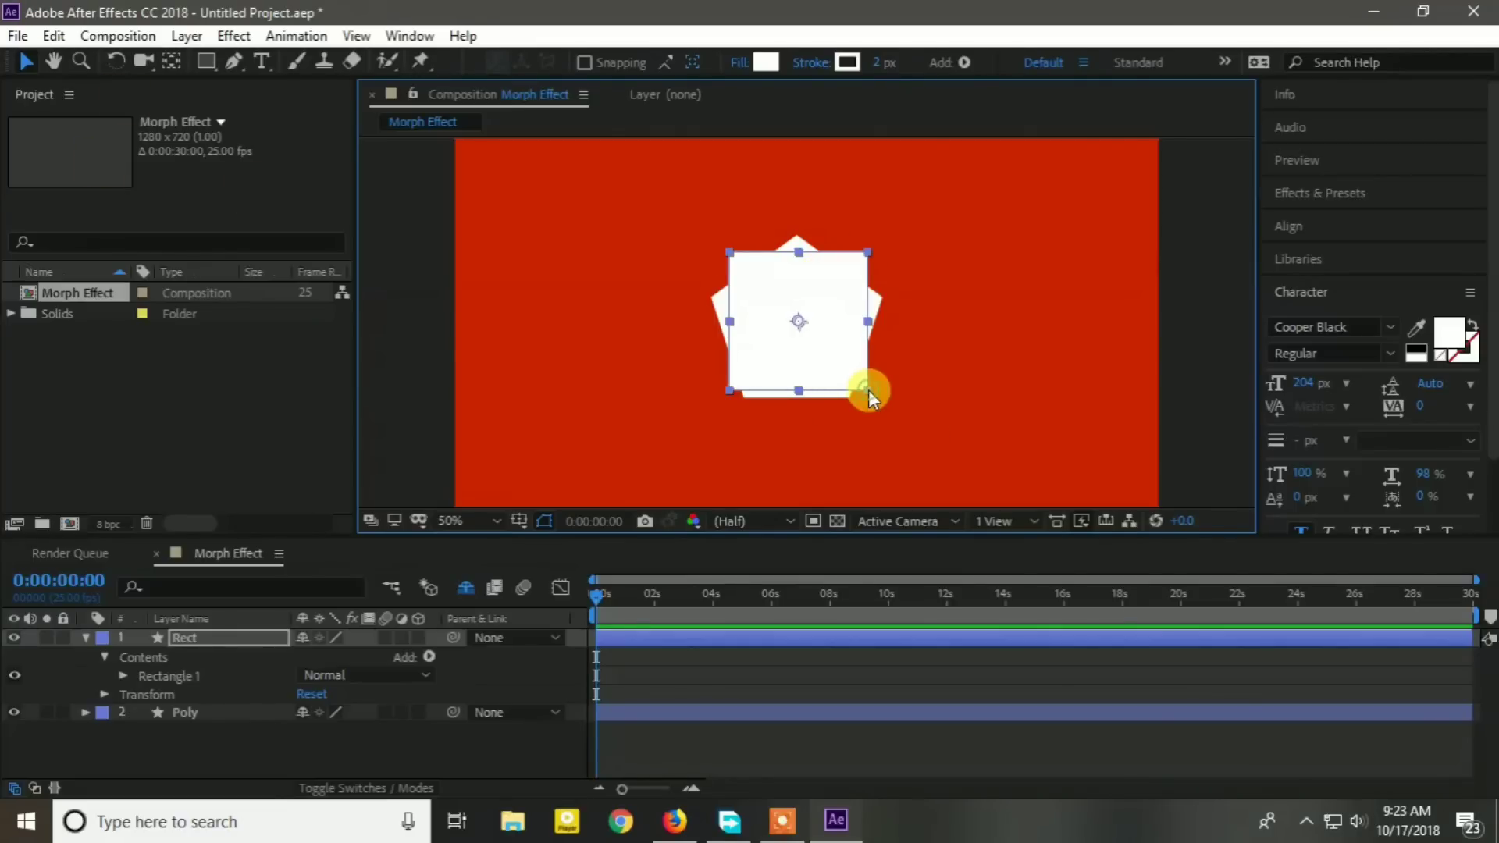
Scale the square up slightly around its center to nearly the pentagon's size, and collapse the Rect layer's properties.
left_click_drag(868, 390, 878, 393)
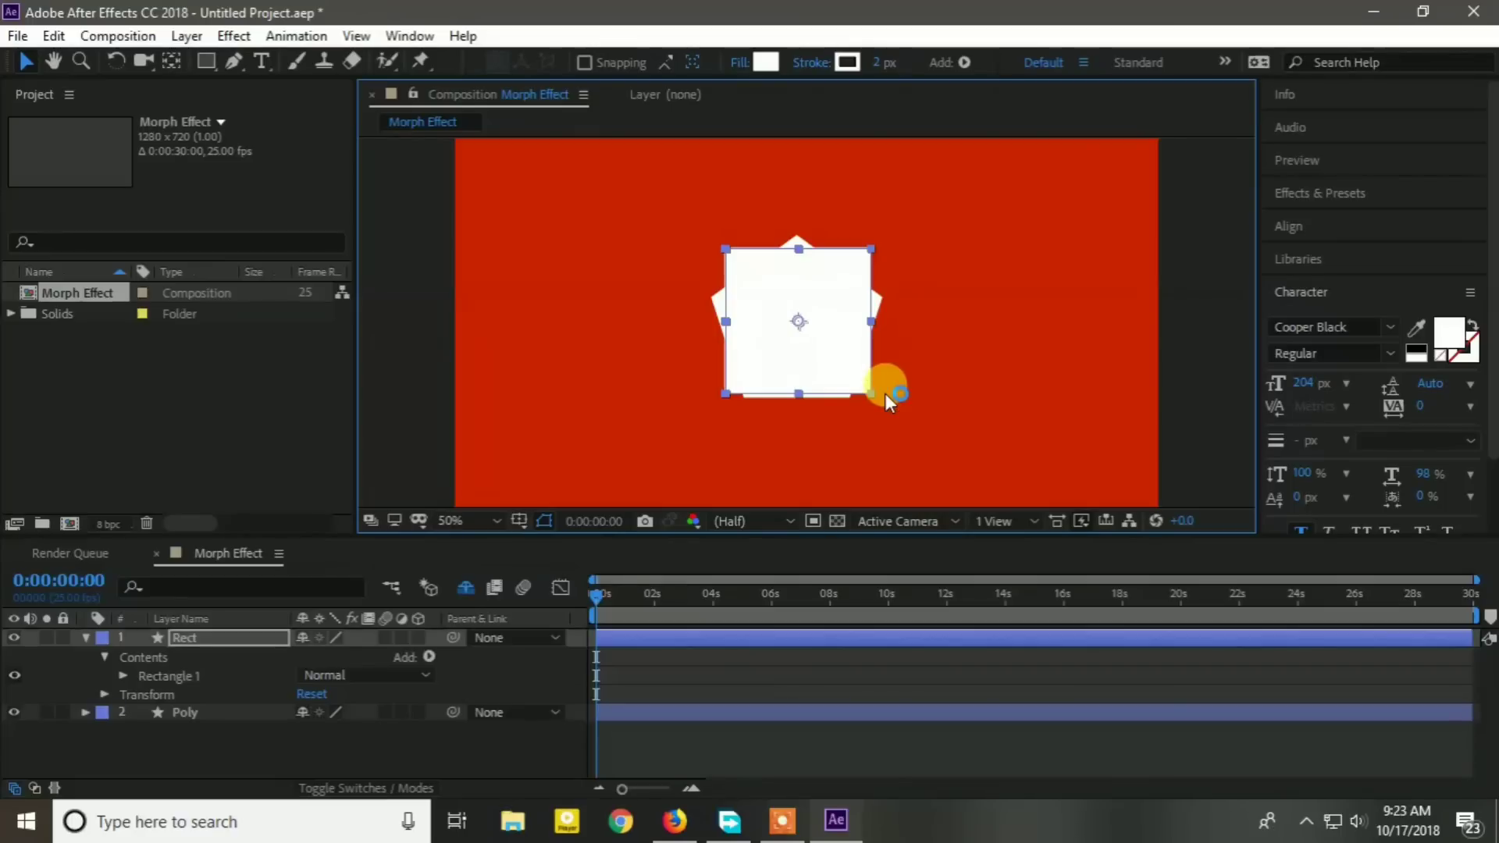
left_click(871, 251)
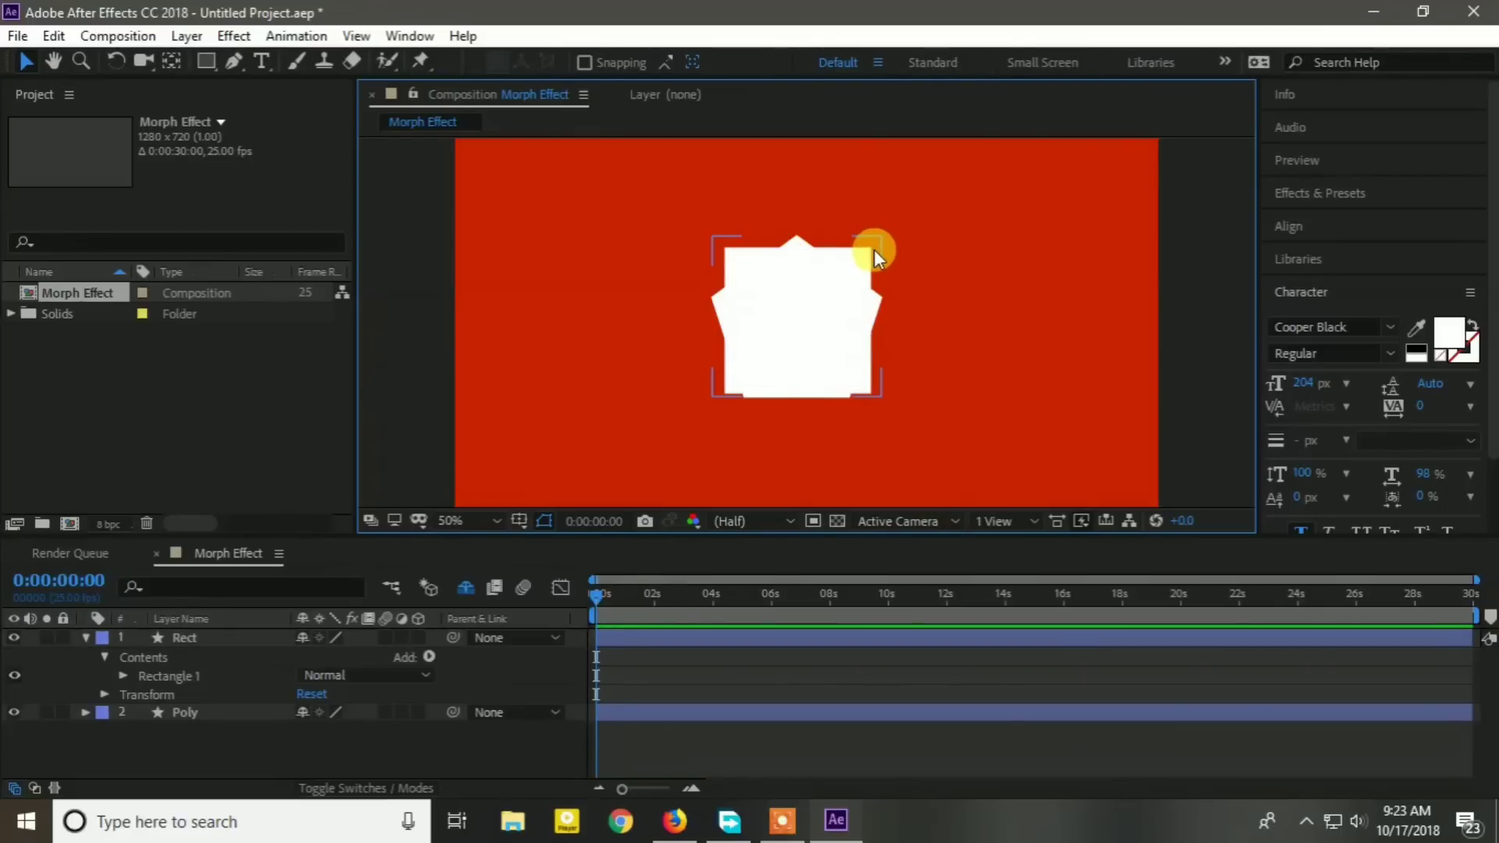
left_click(880, 243)
left_click(883, 240)
left_click(869, 248)
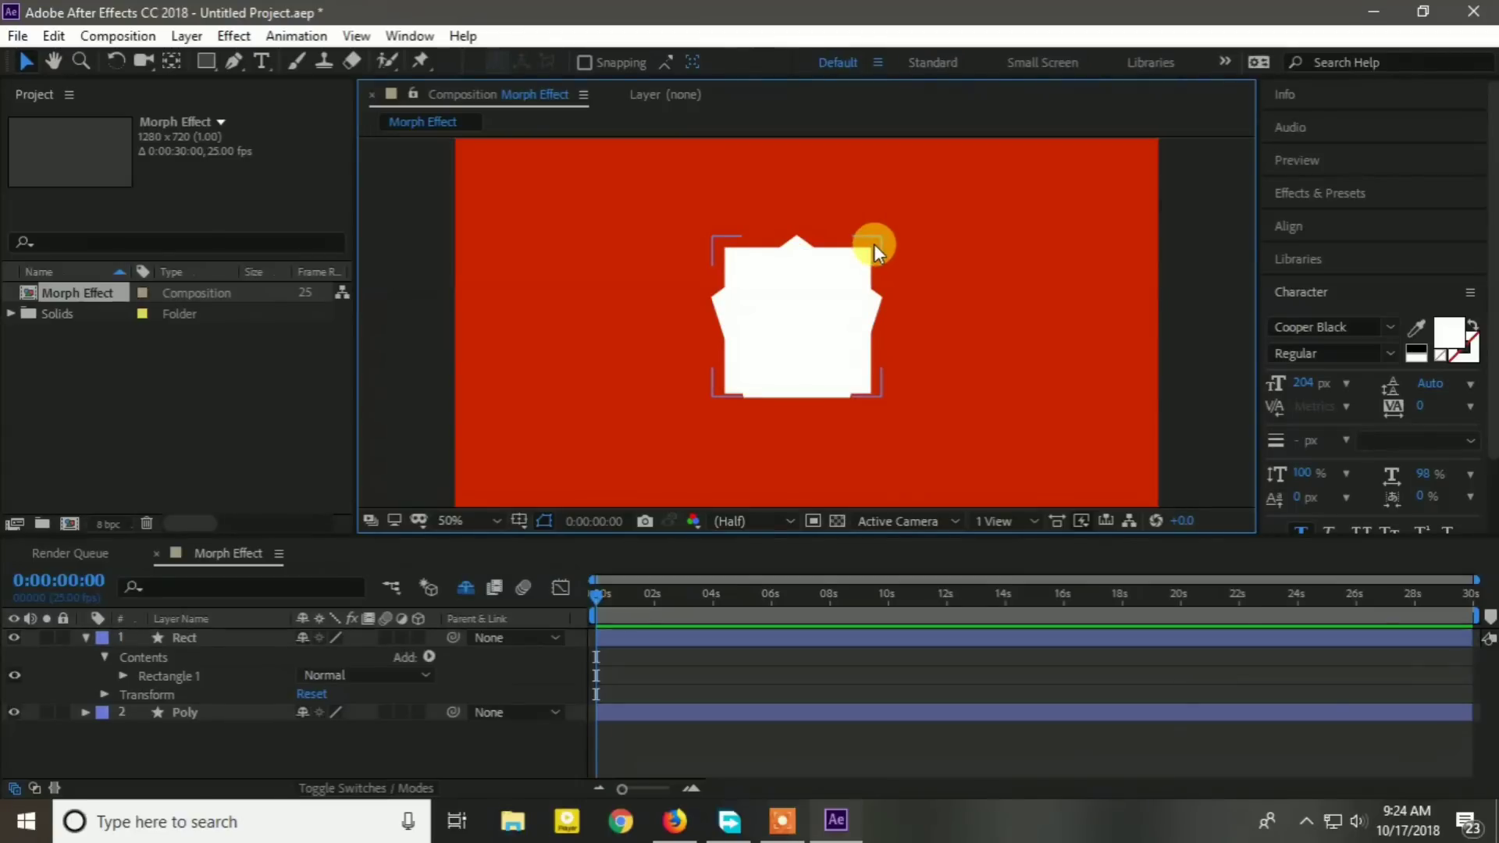
left_click(873, 244)
left_click(86, 637)
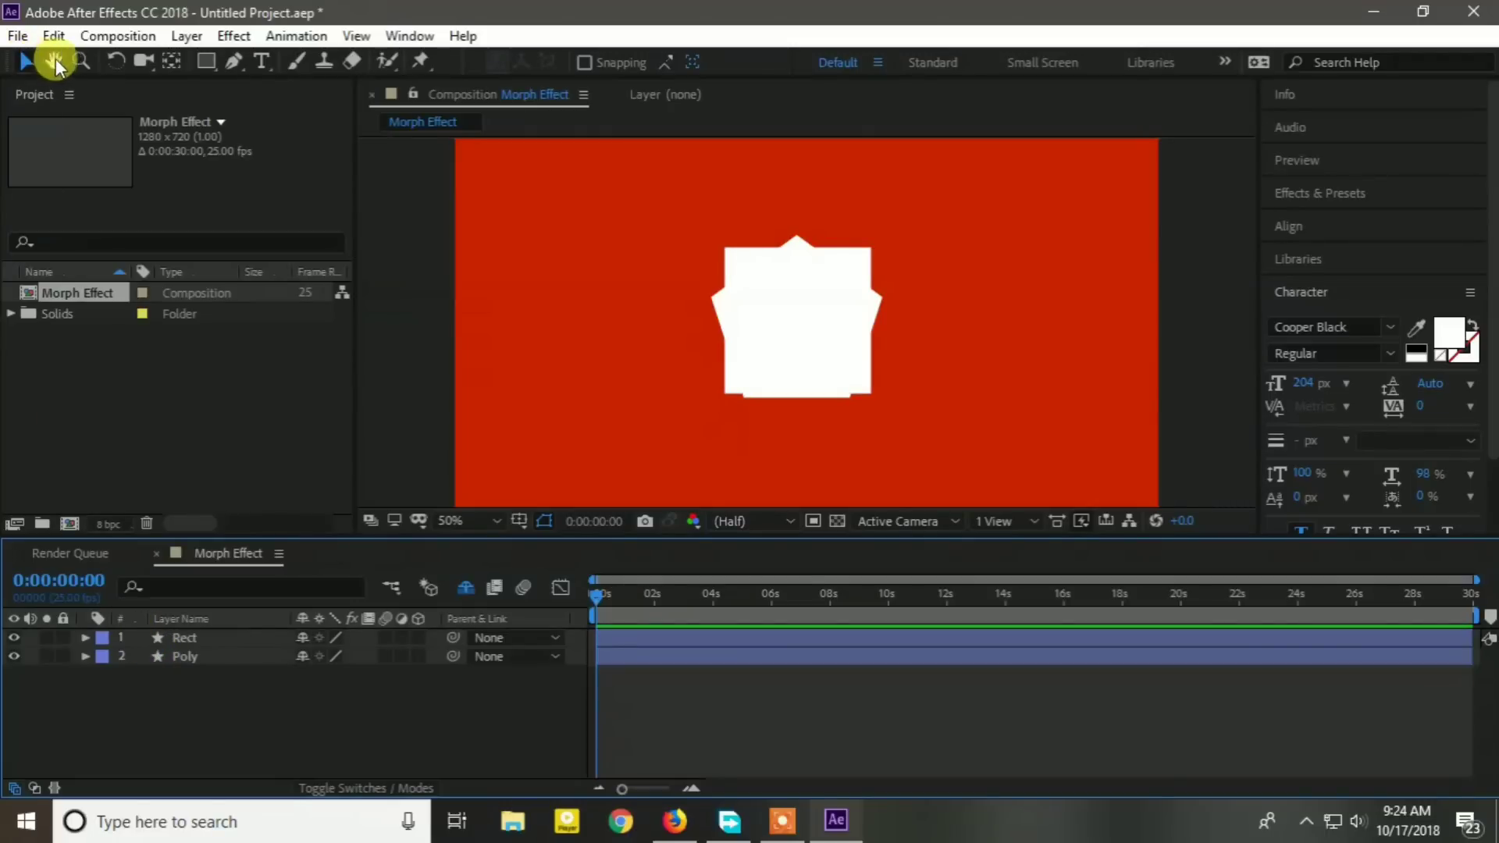
Draw a white shape from the center of the square with the Polygon tool on a new shape layer, and rename that layer as Triangle.
left_click(206, 62)
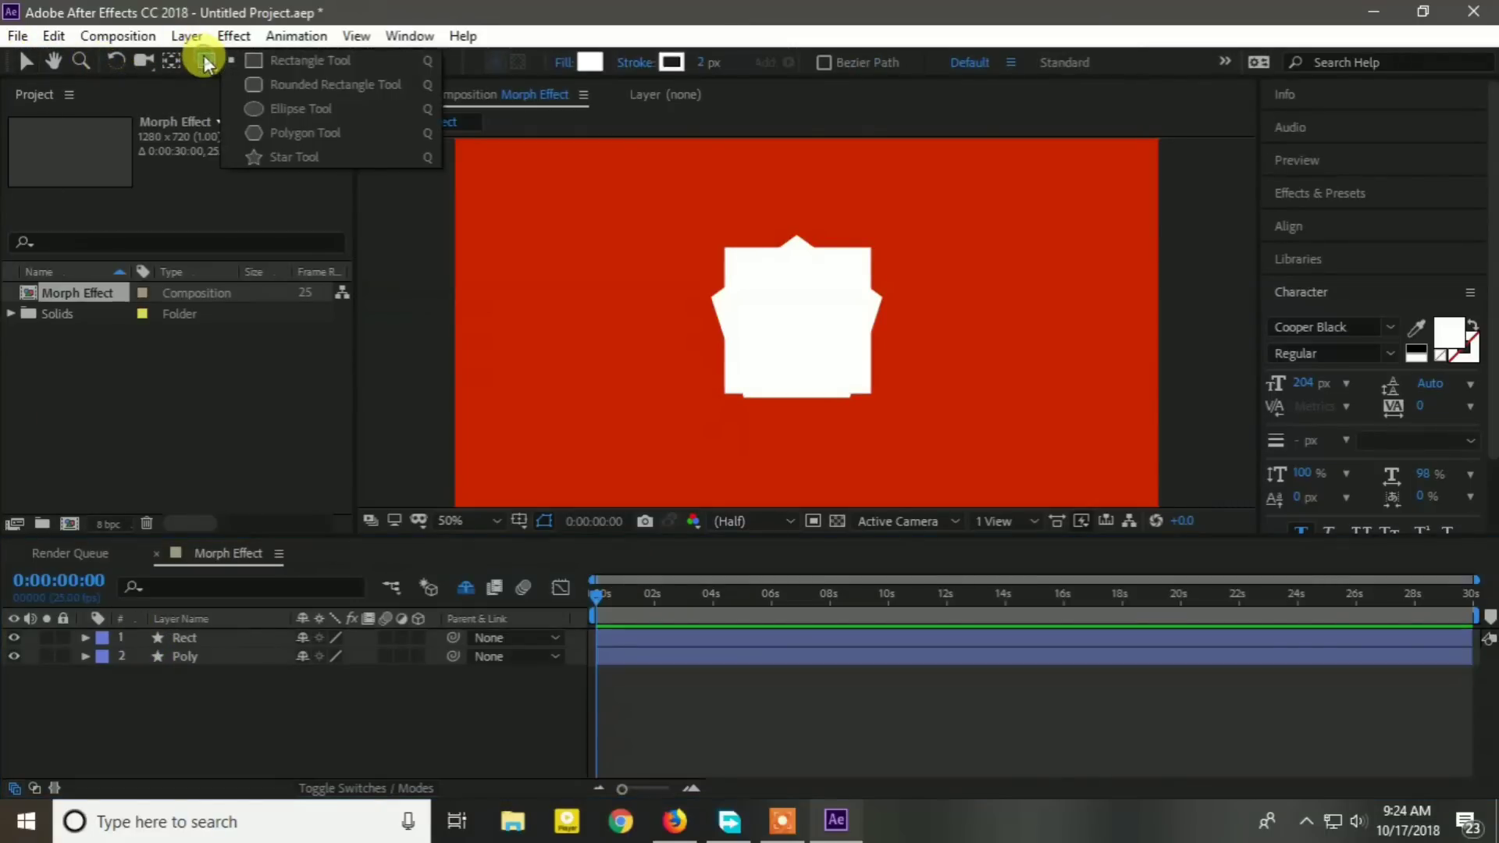
left_click(265, 134)
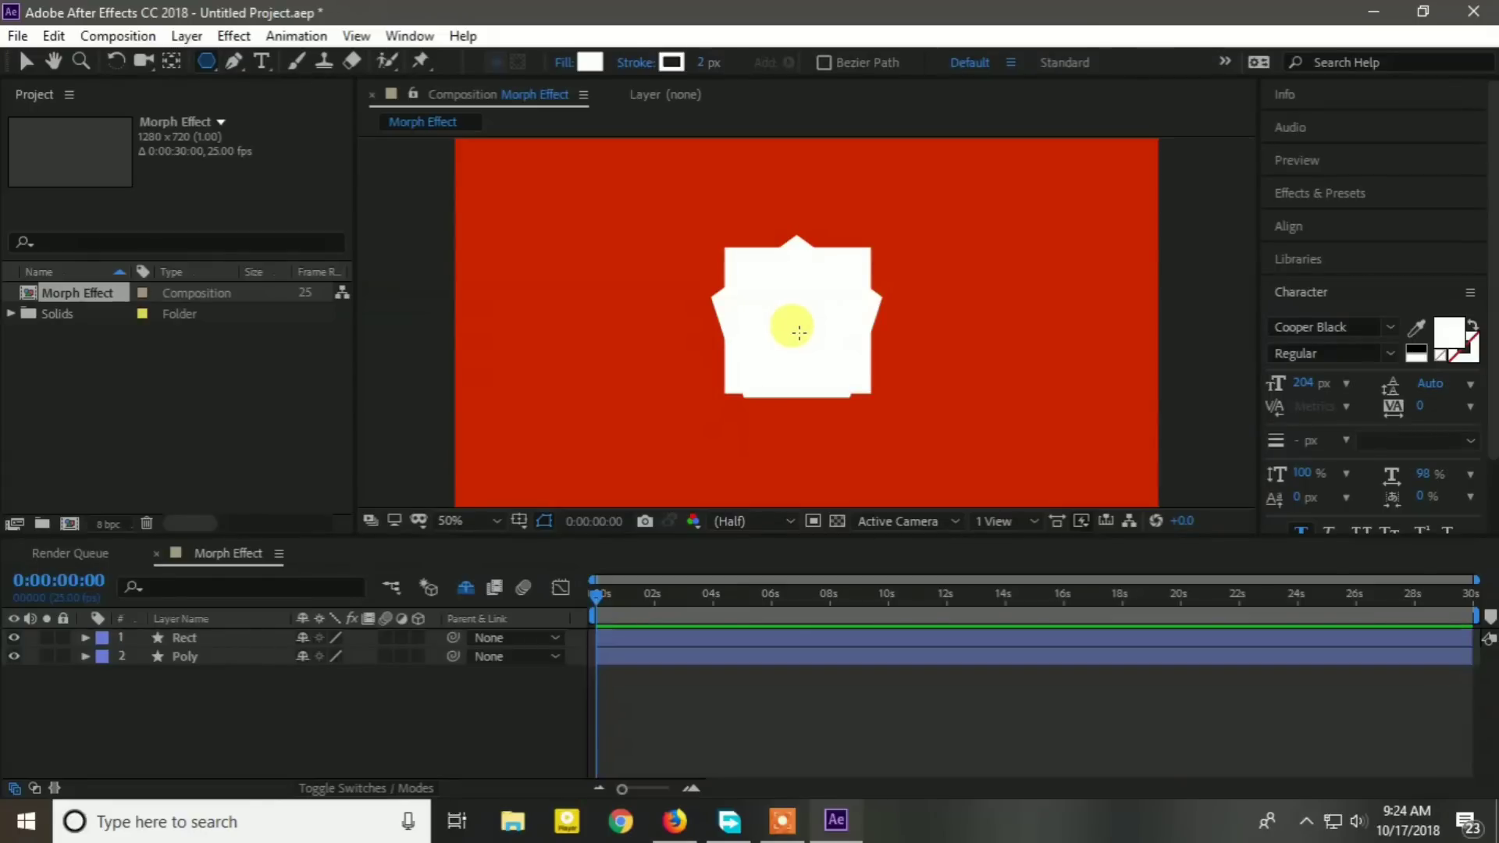
left_click_drag(801, 329, 776, 301)
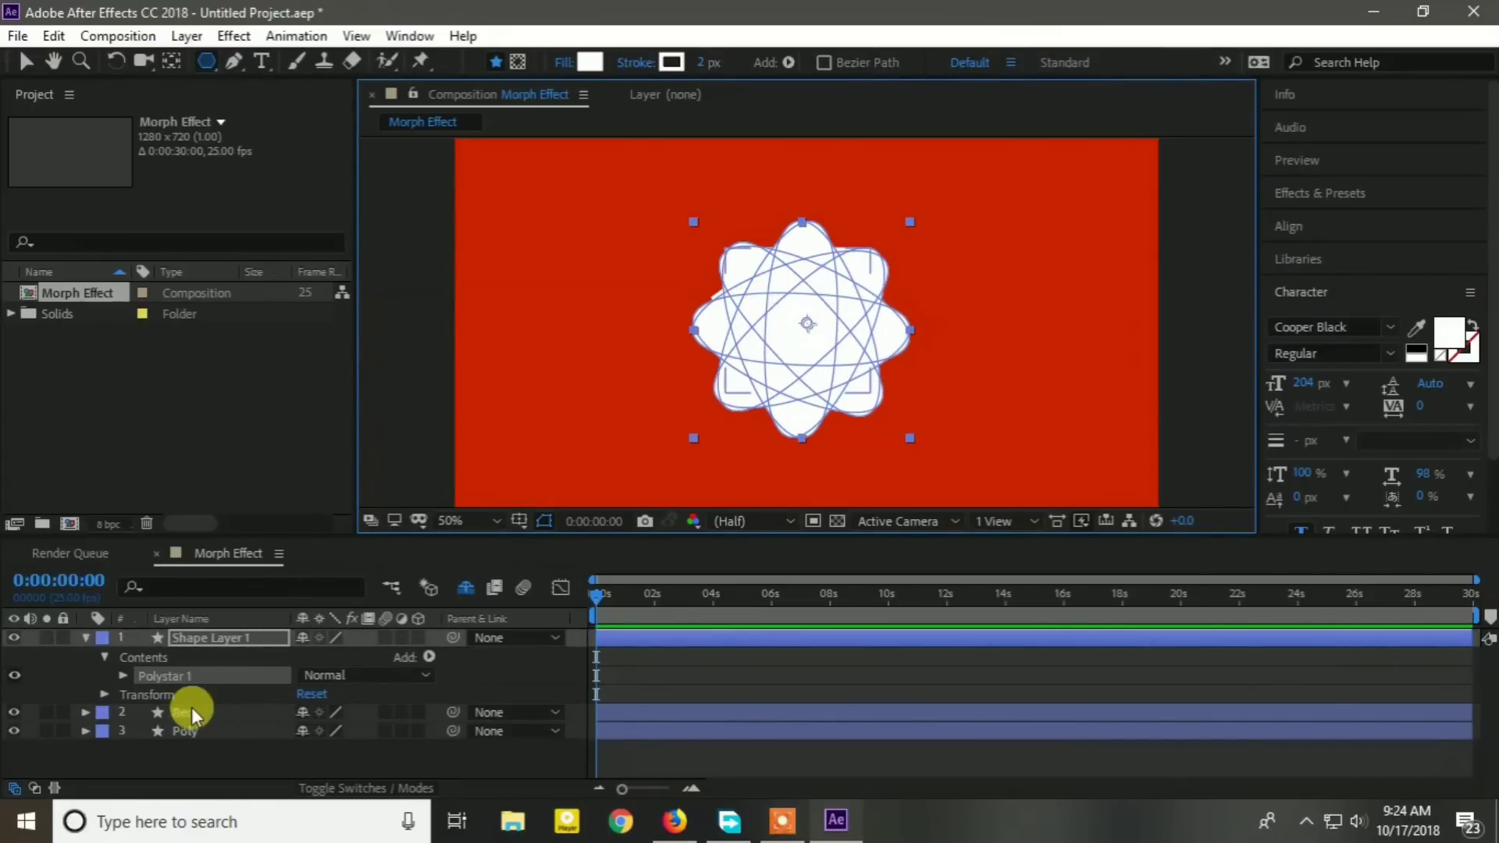
left_click(205, 635)
key("Return")
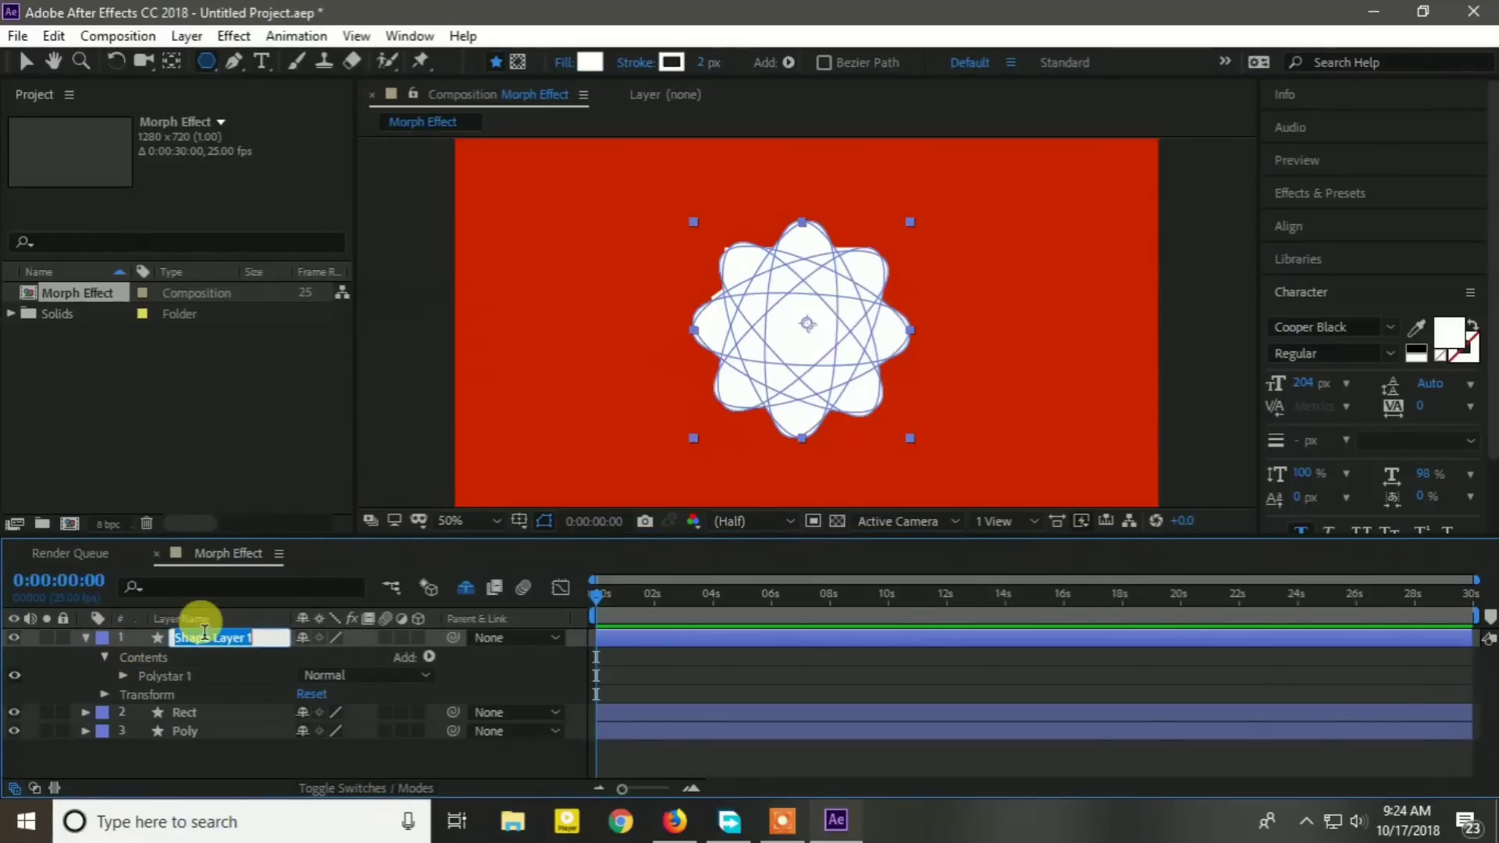
type("riangle")
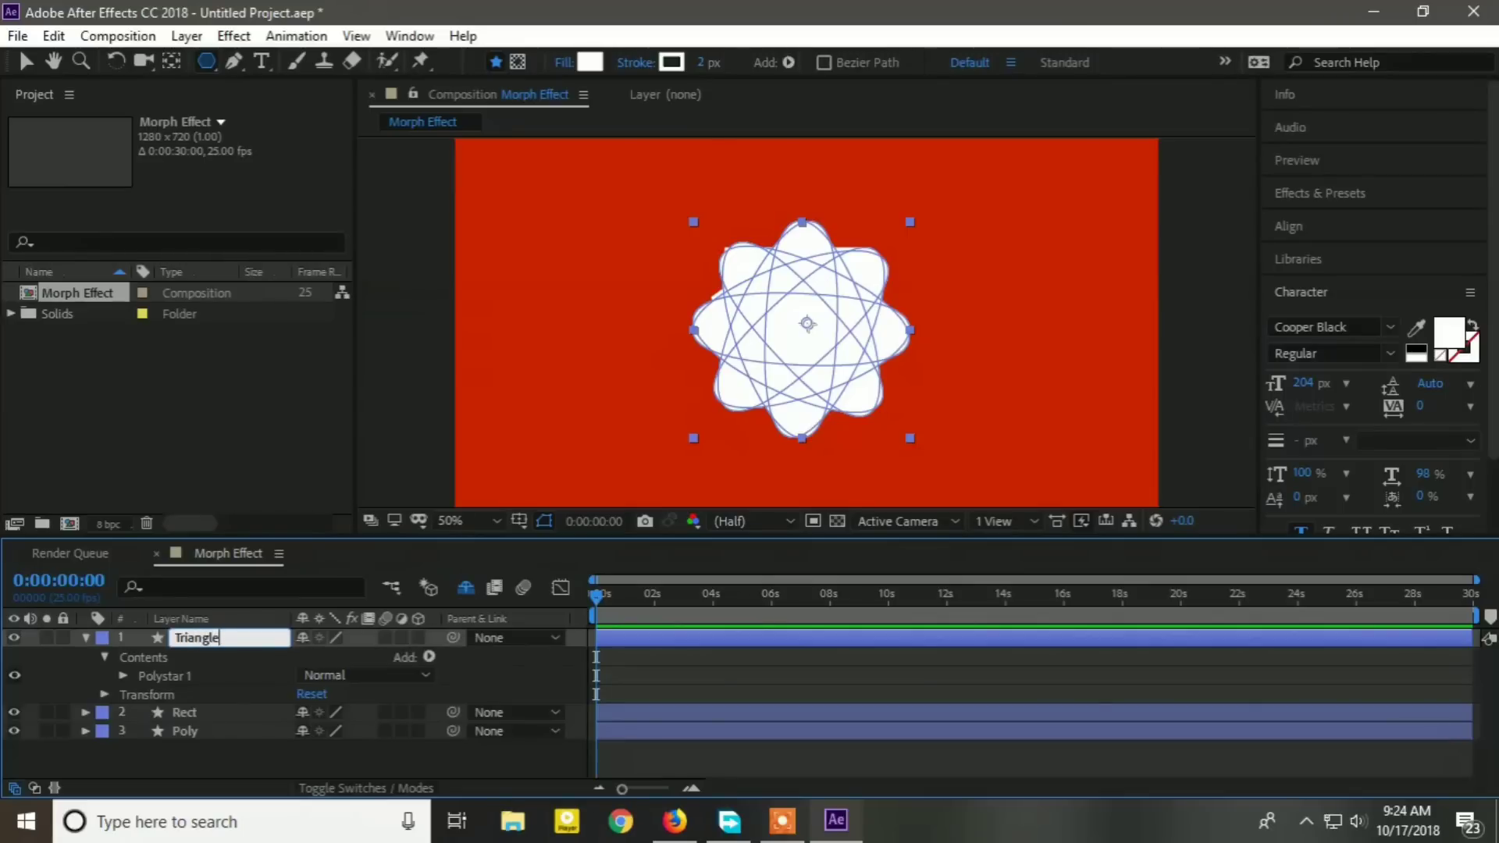
key("Return")
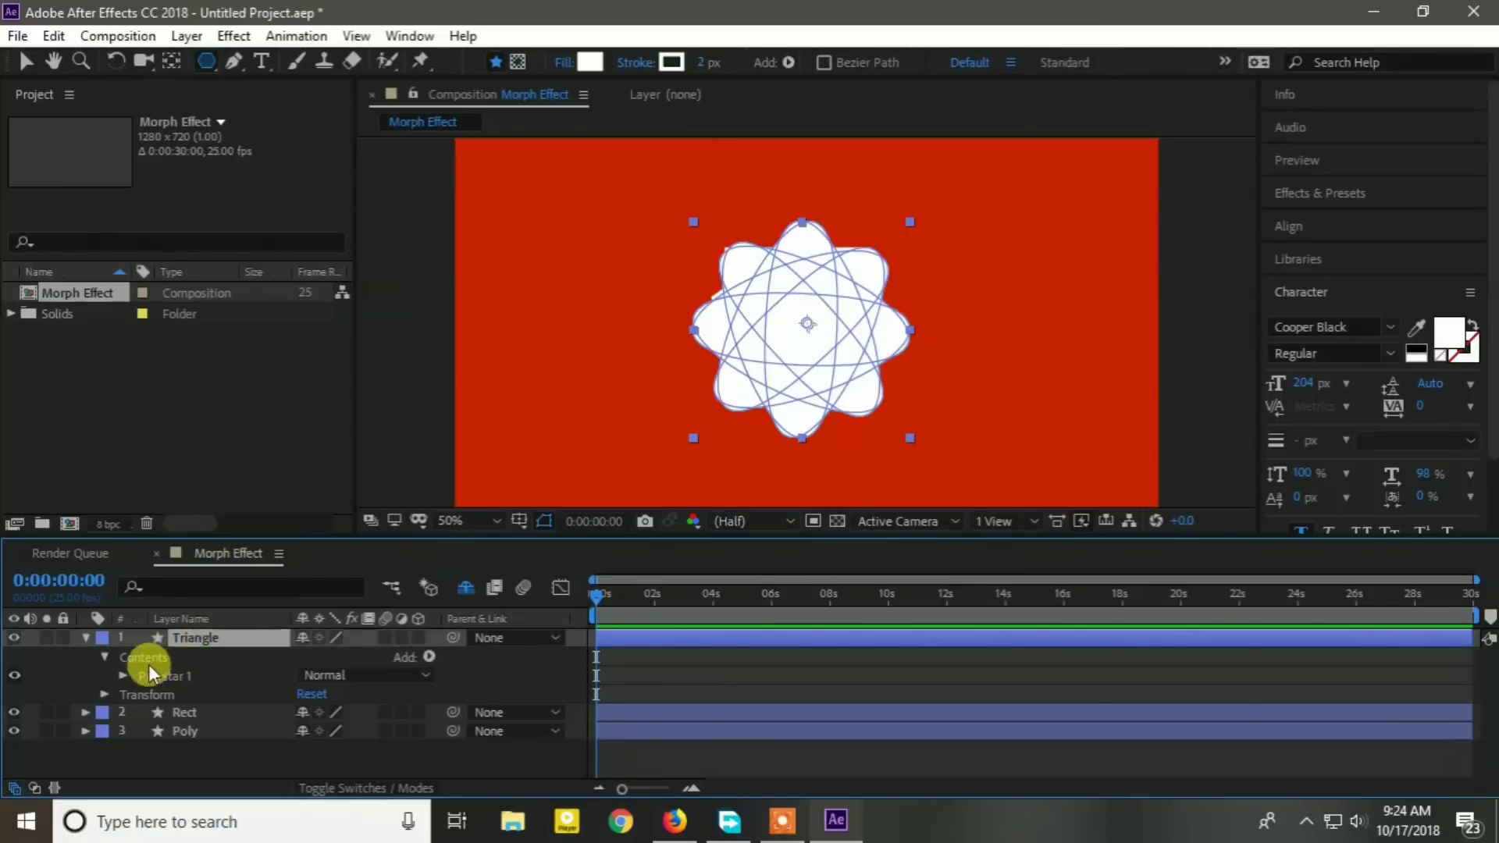
Expand the Triangle layer's polystar path and set its Points to 3.
left_click(123, 675)
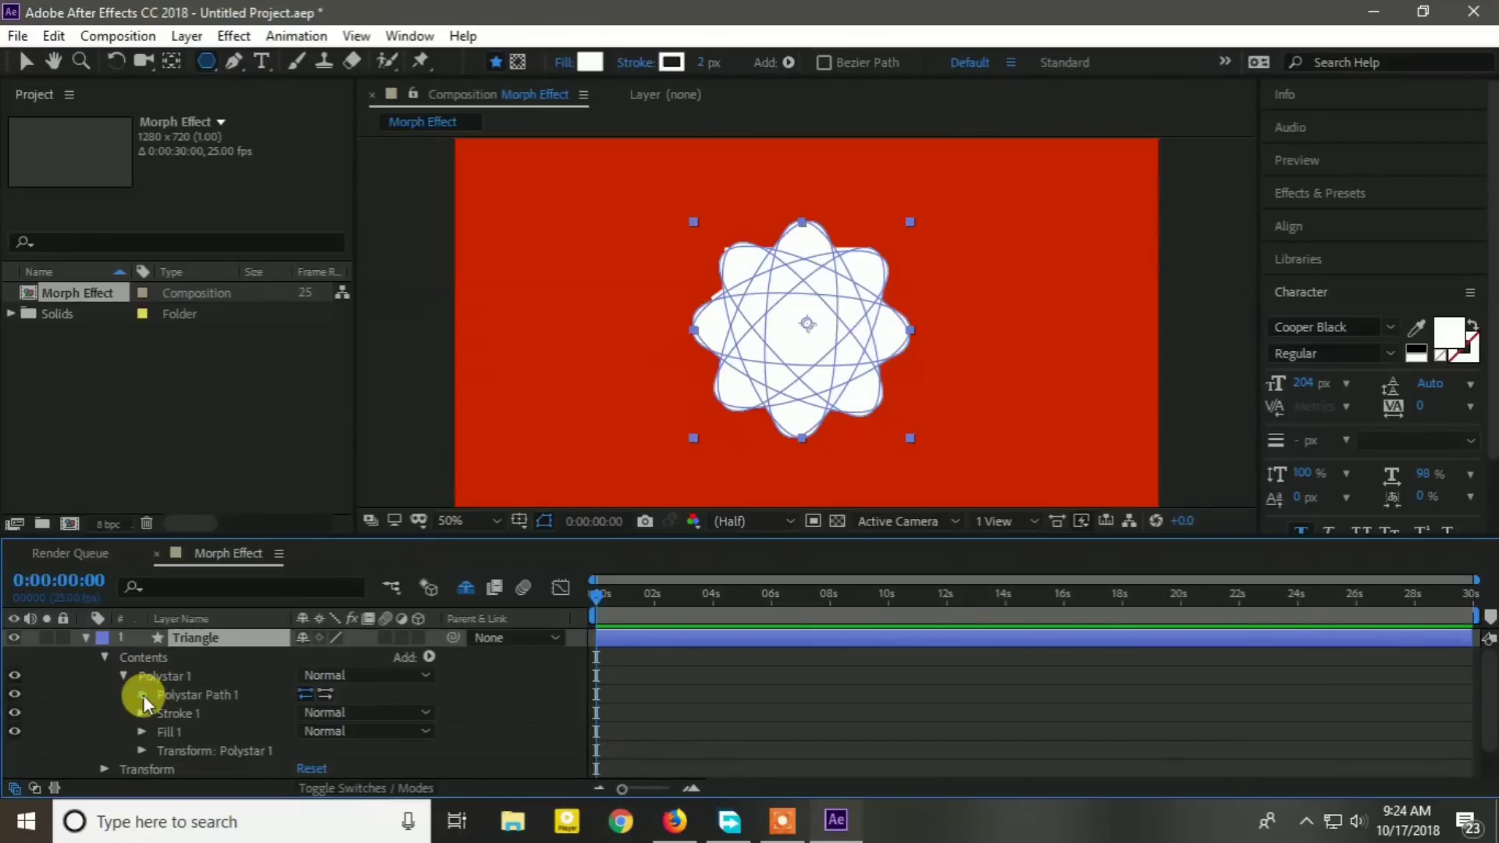
left_click(142, 693)
left_click(309, 692)
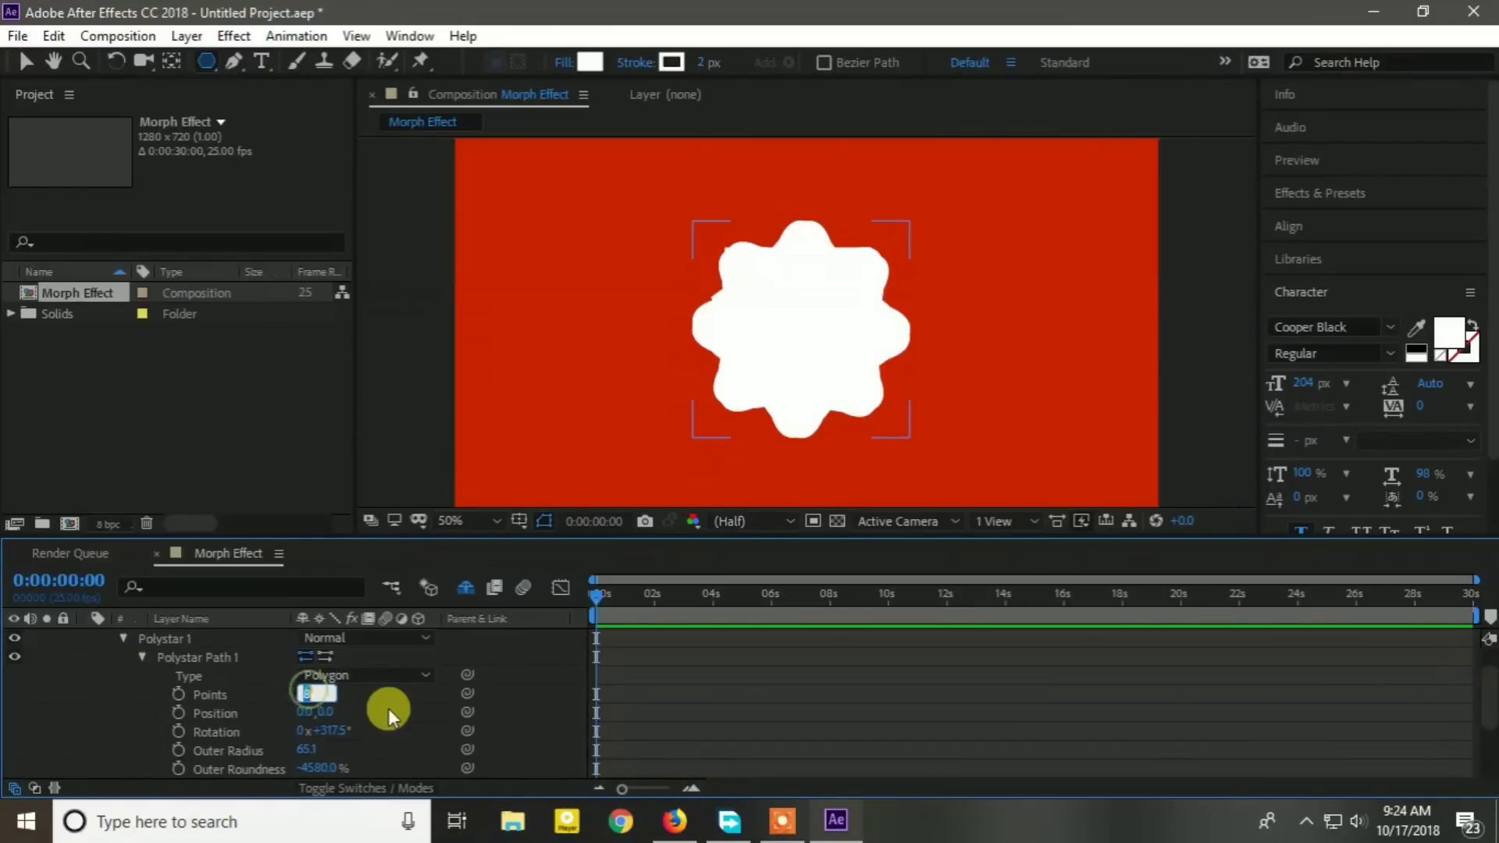
type("3")
key("Return")
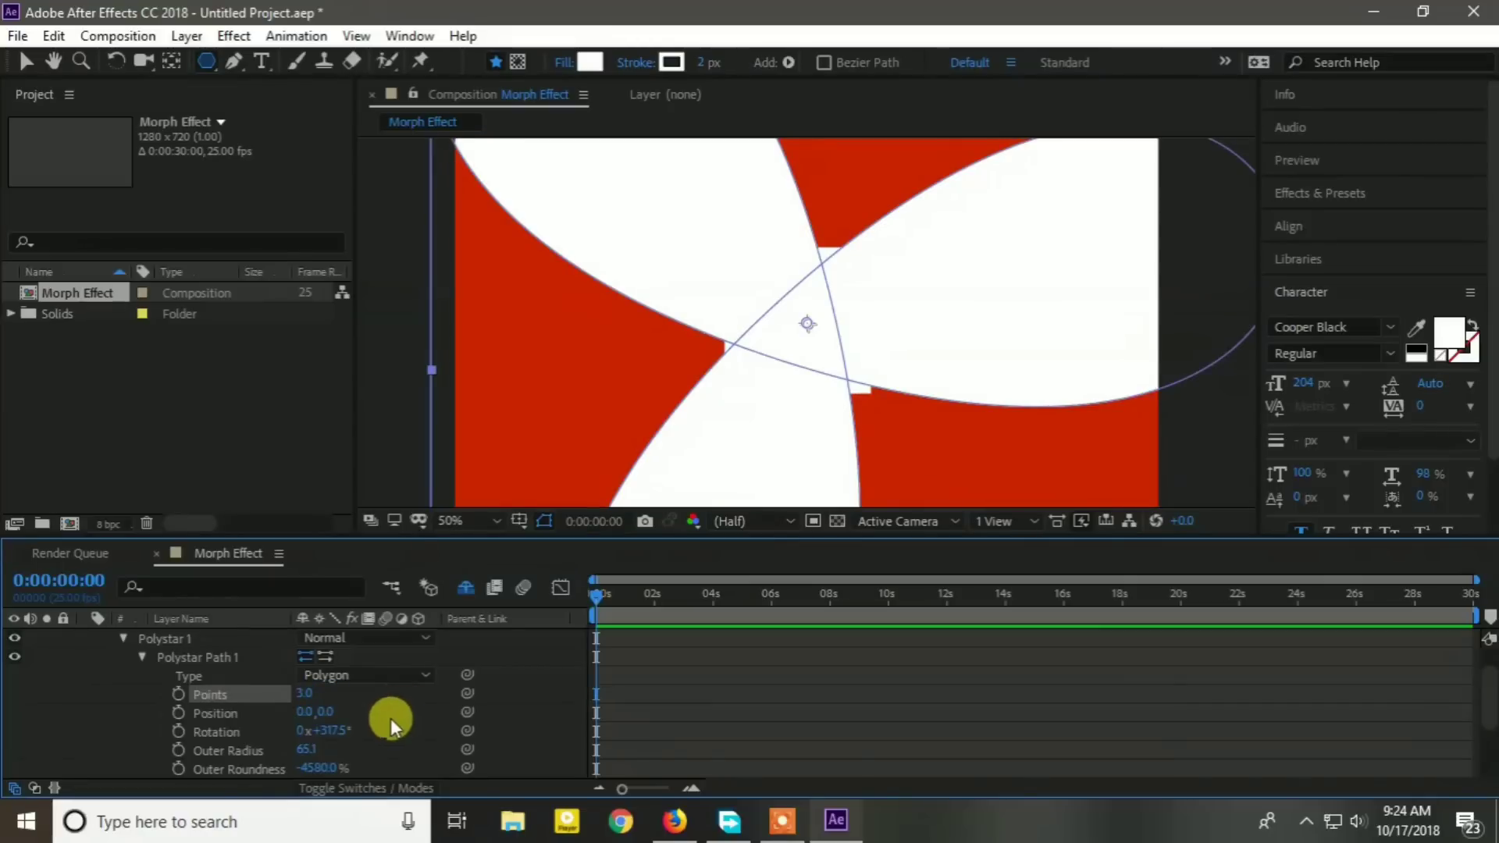
Set the Triangle polystar path's Rotation to 0° and its Outer Roundness to 0%.
left_click(336, 732)
type("0")
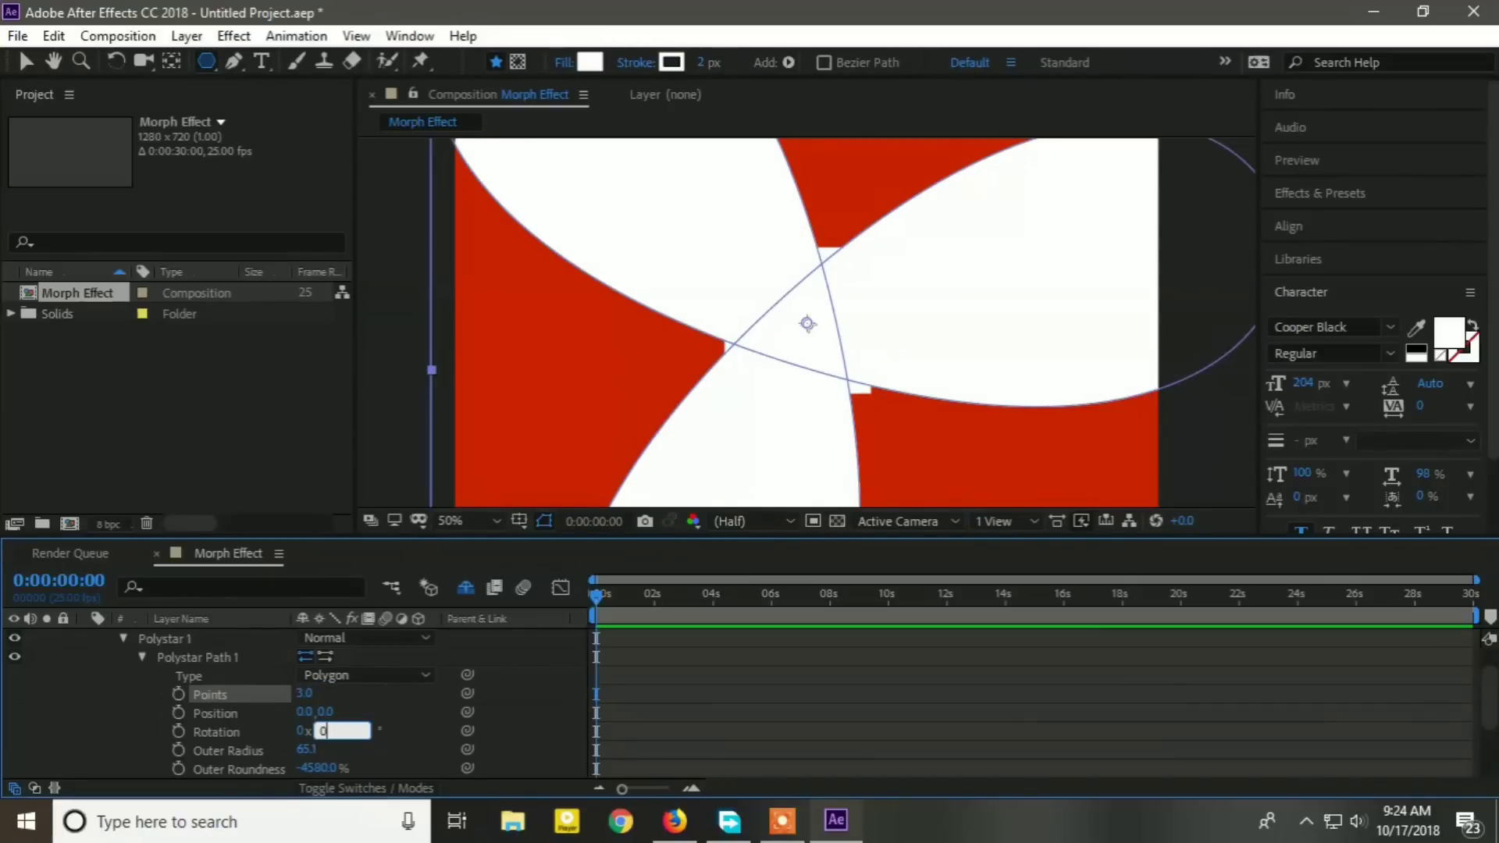
key("Return")
left_click(315, 768)
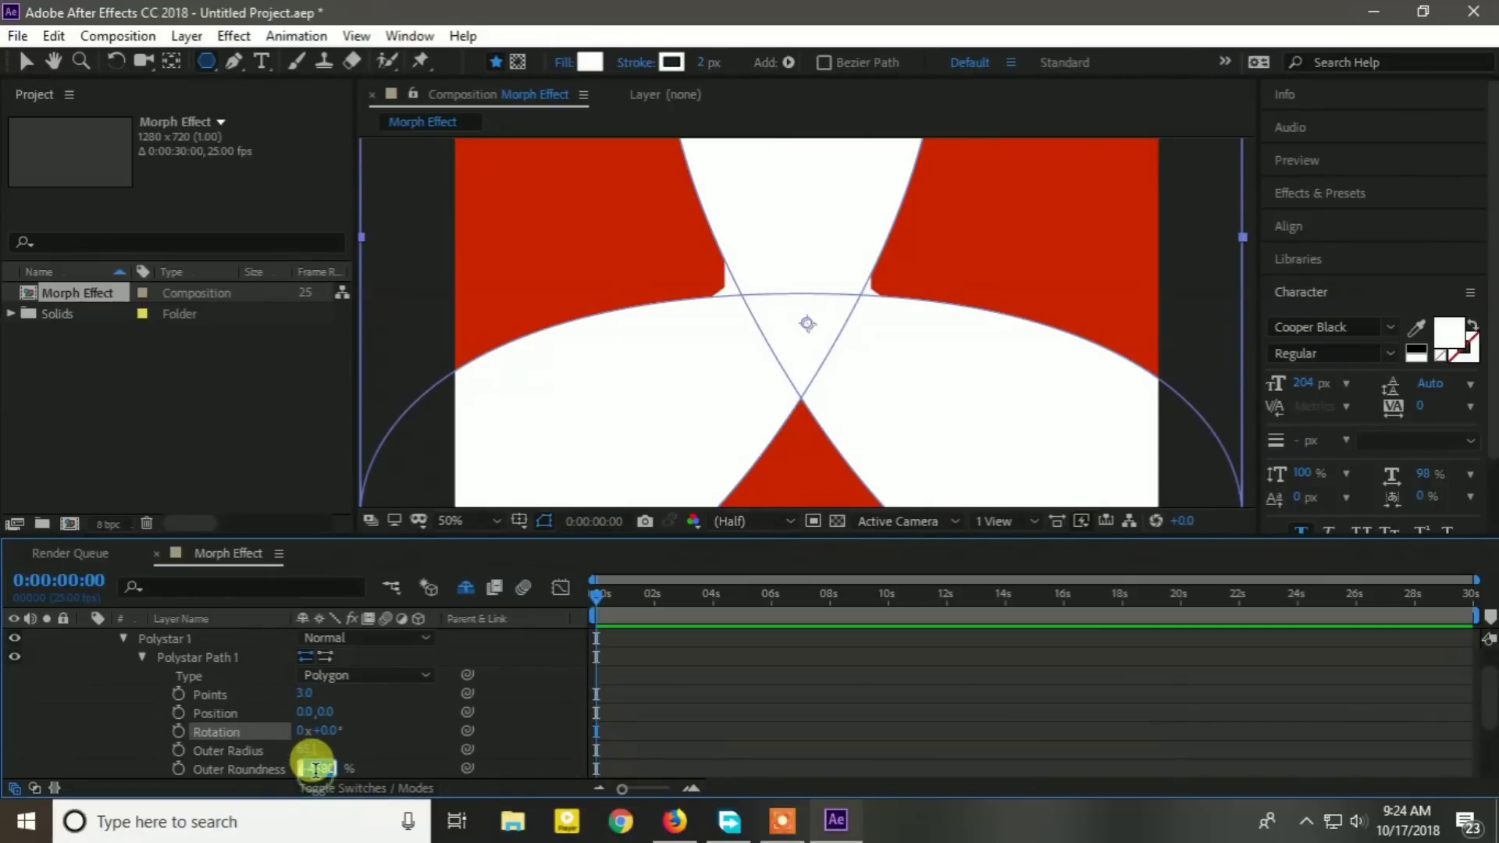
type("0")
key("Return")
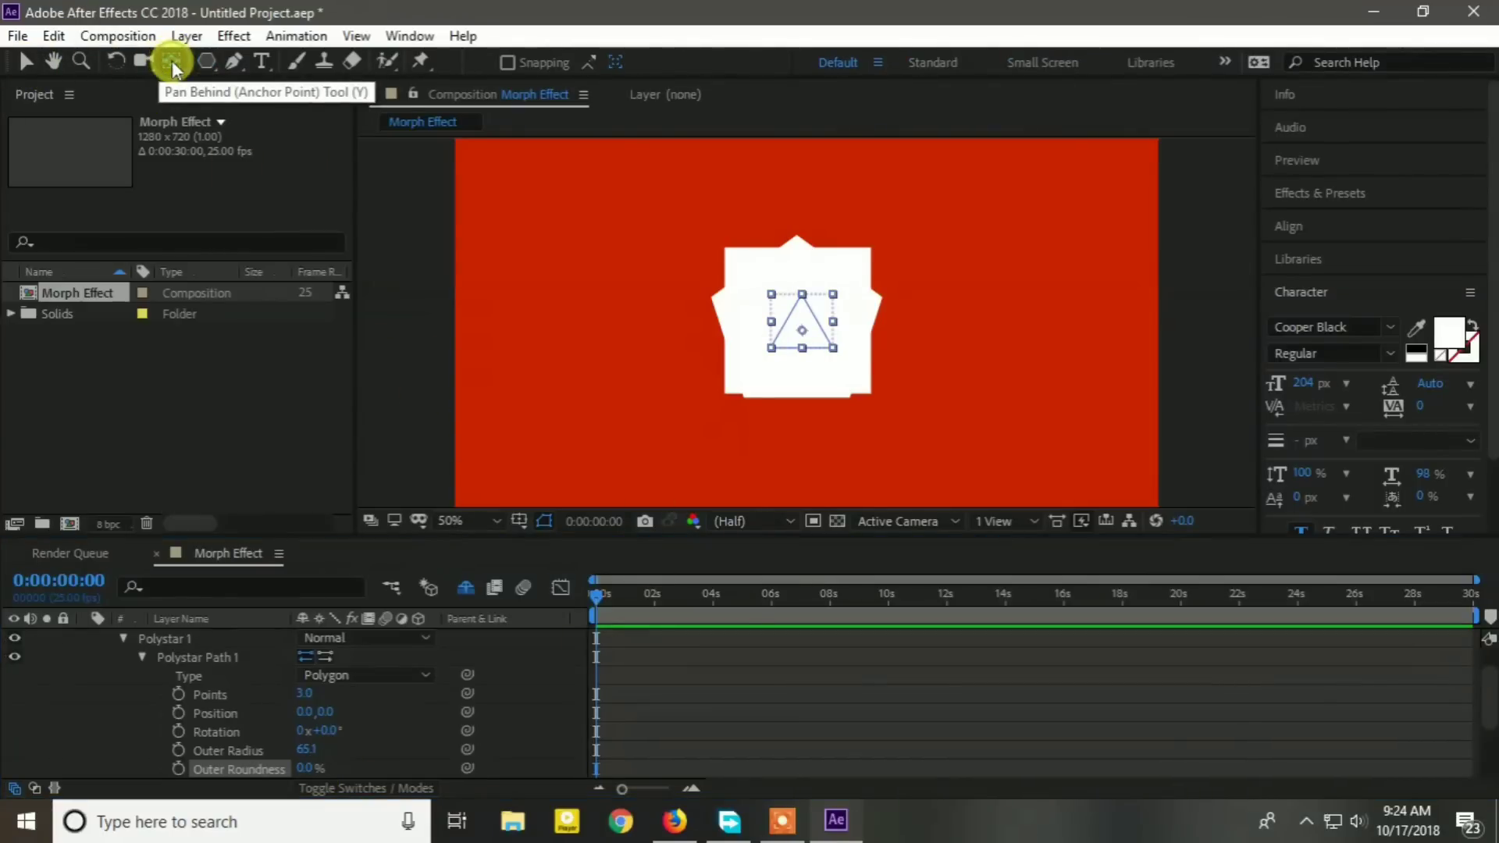
Center the Triangle layer's anchor point on the small triangle shape.
left_click(26, 65)
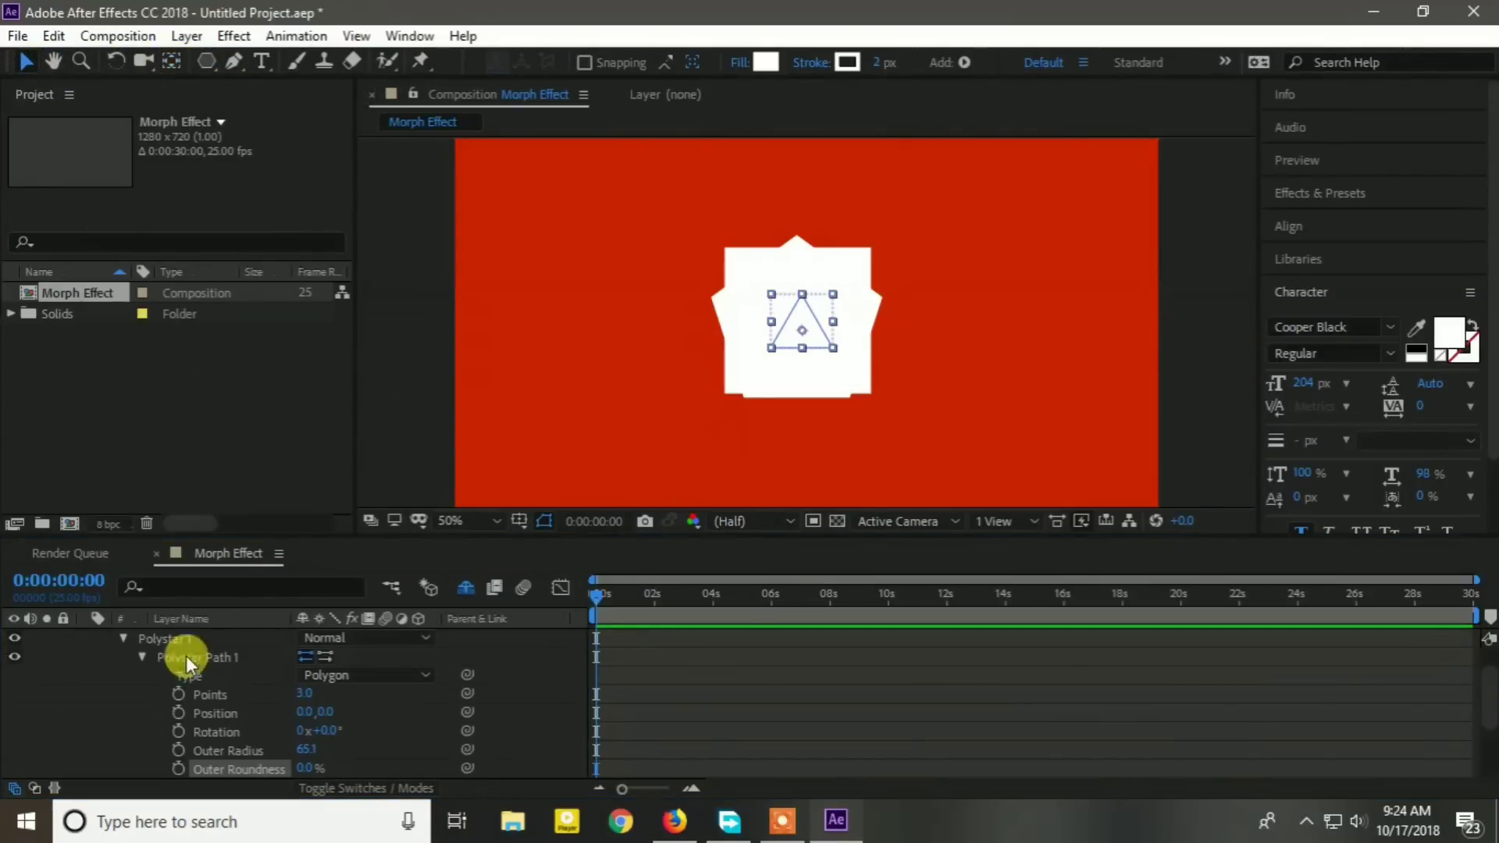
scroll(163, 713, "up", 1)
left_click(129, 650)
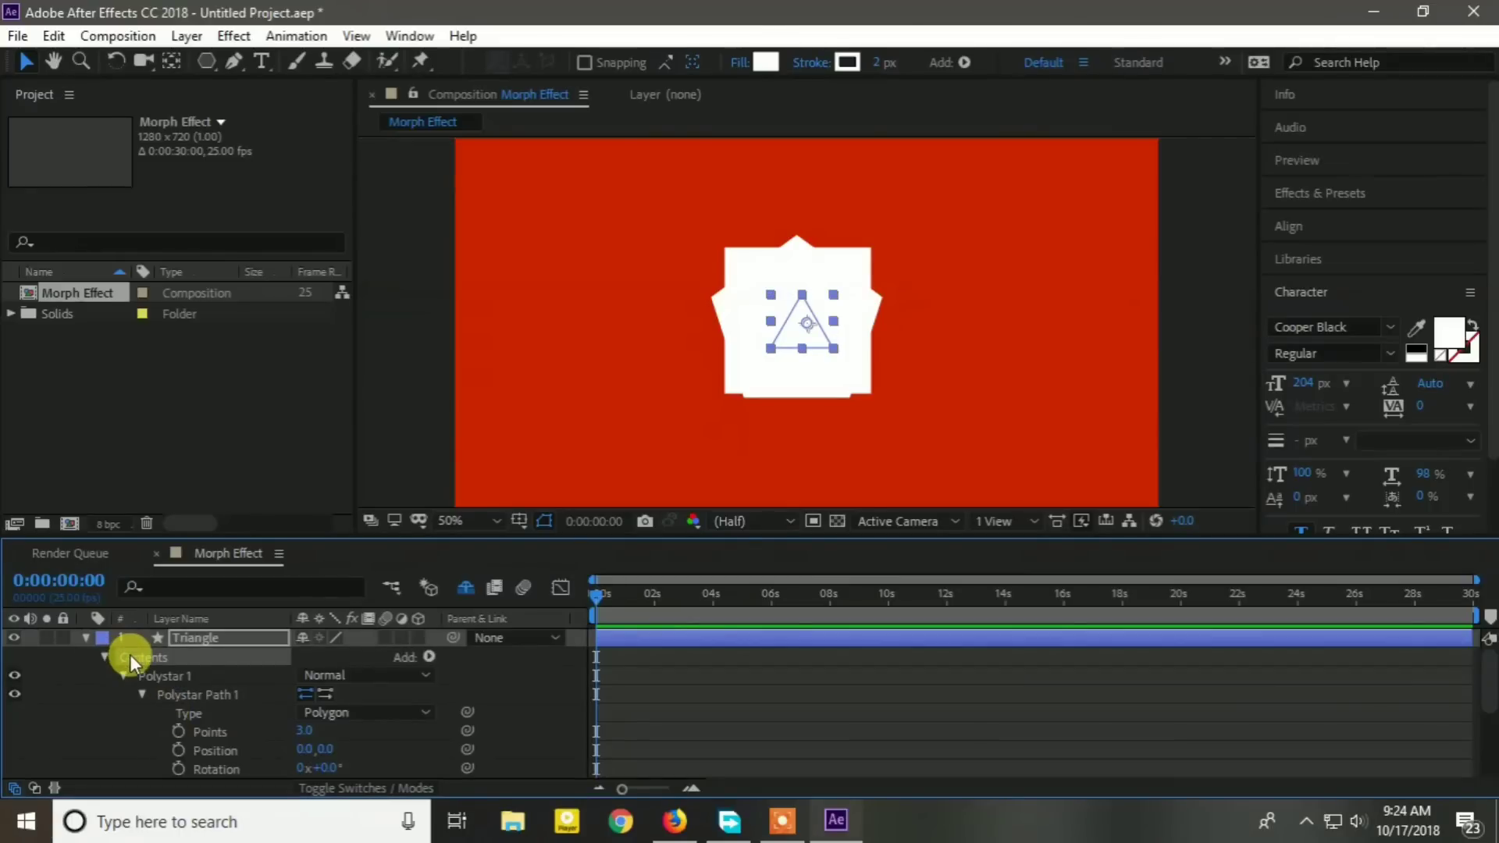
left_click(139, 638)
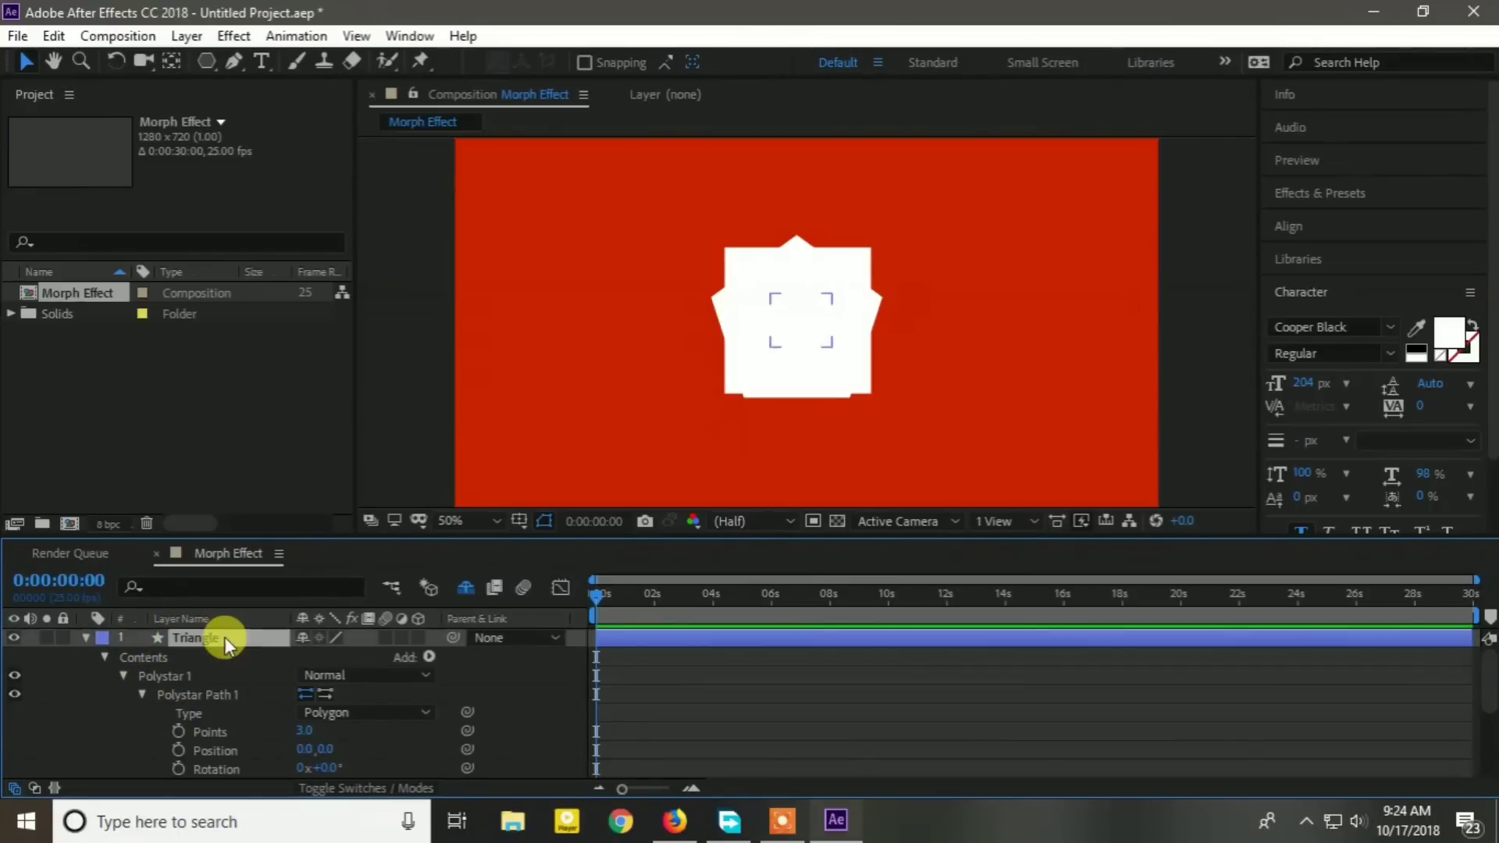
left_click(172, 63)
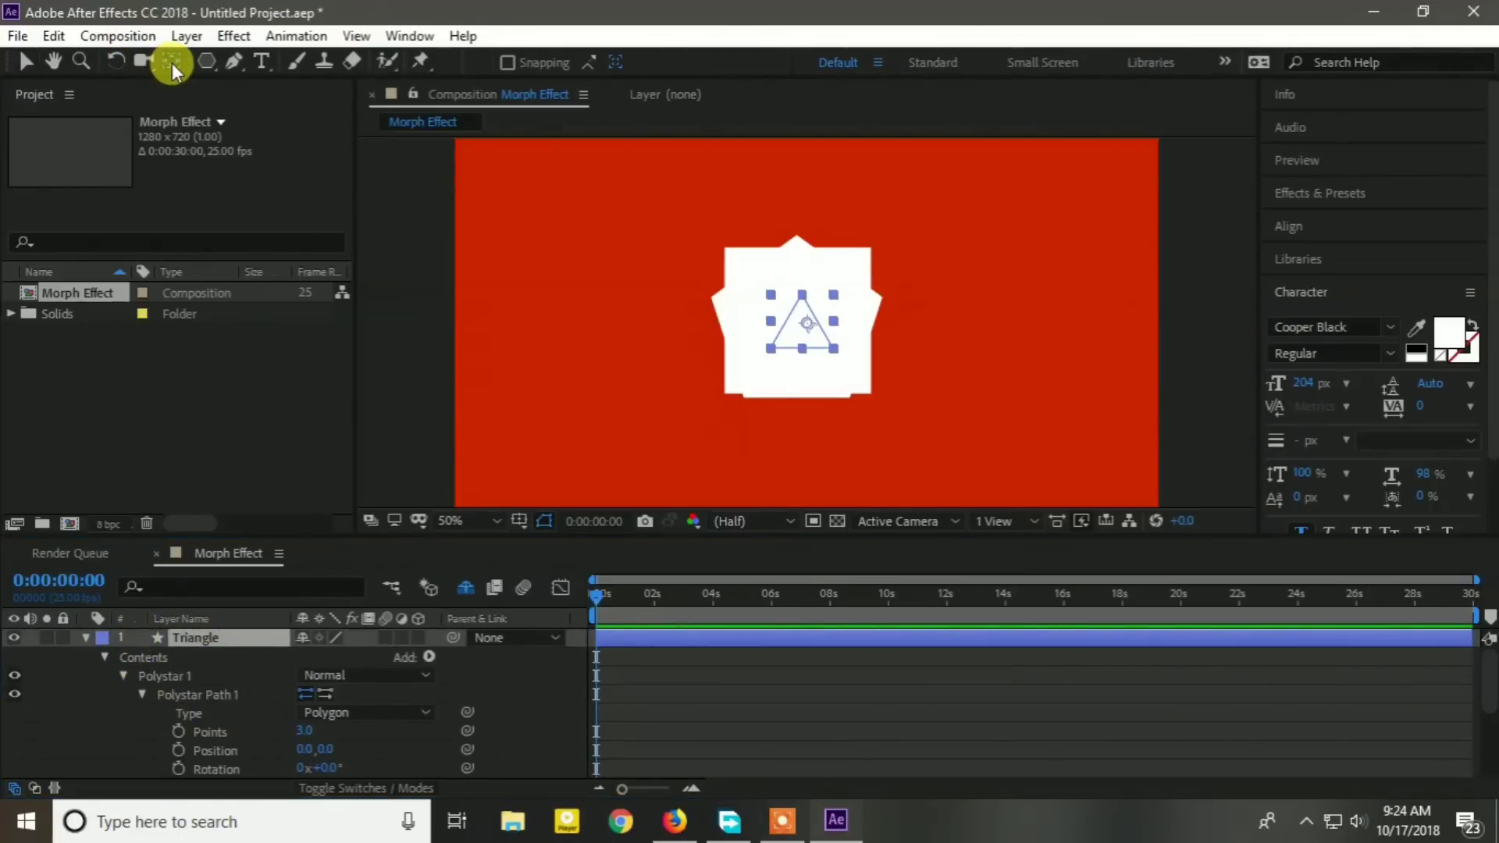
left_click(28, 62)
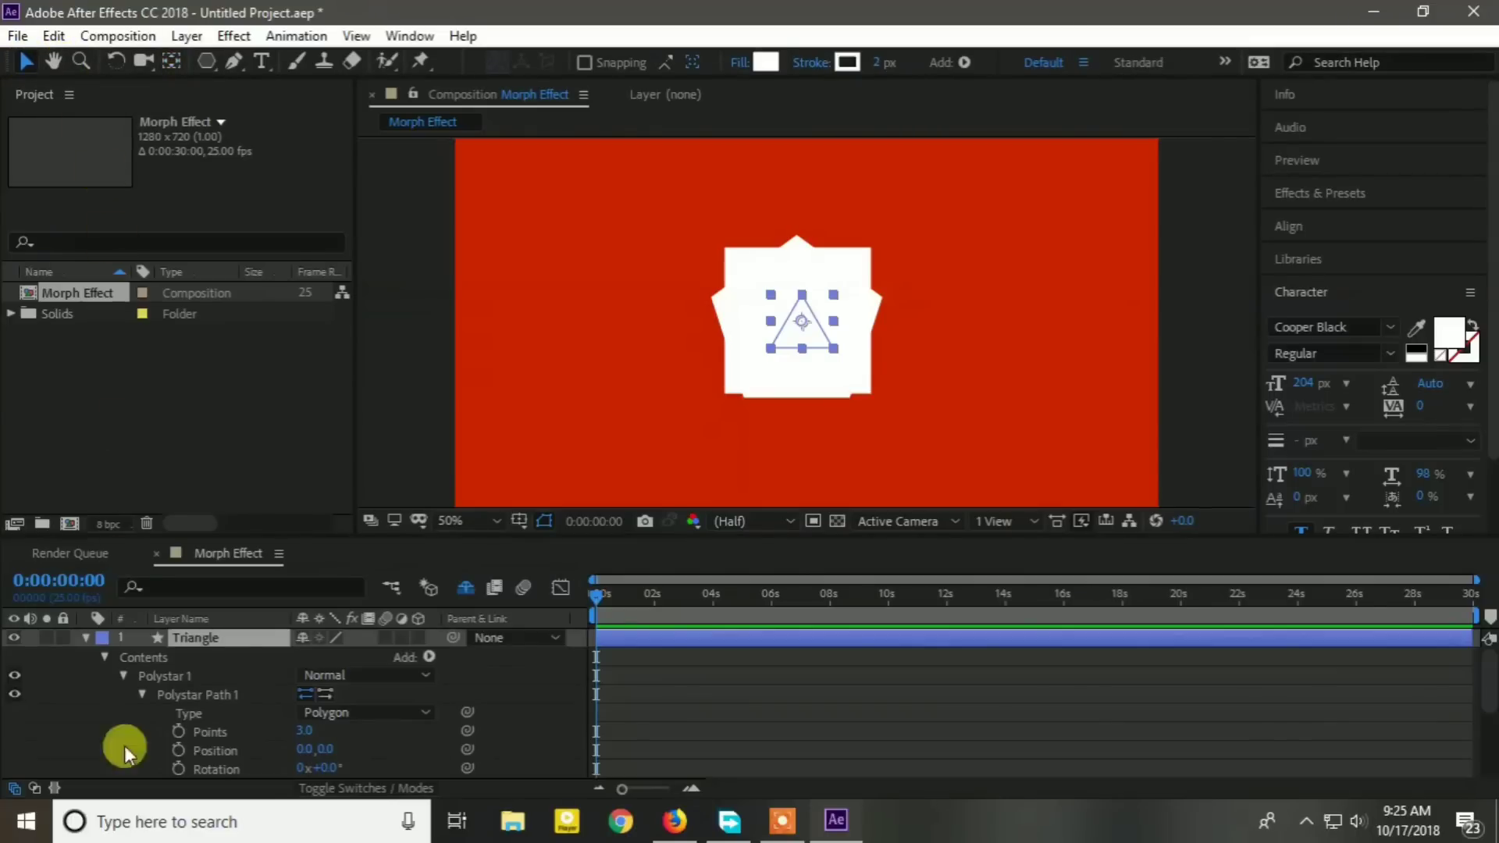
Scale the triangle up around its center to about the pentagon's size, collapse the Triangle layer's properties and deselect everything.
left_click_drag(833, 348, 901, 400)
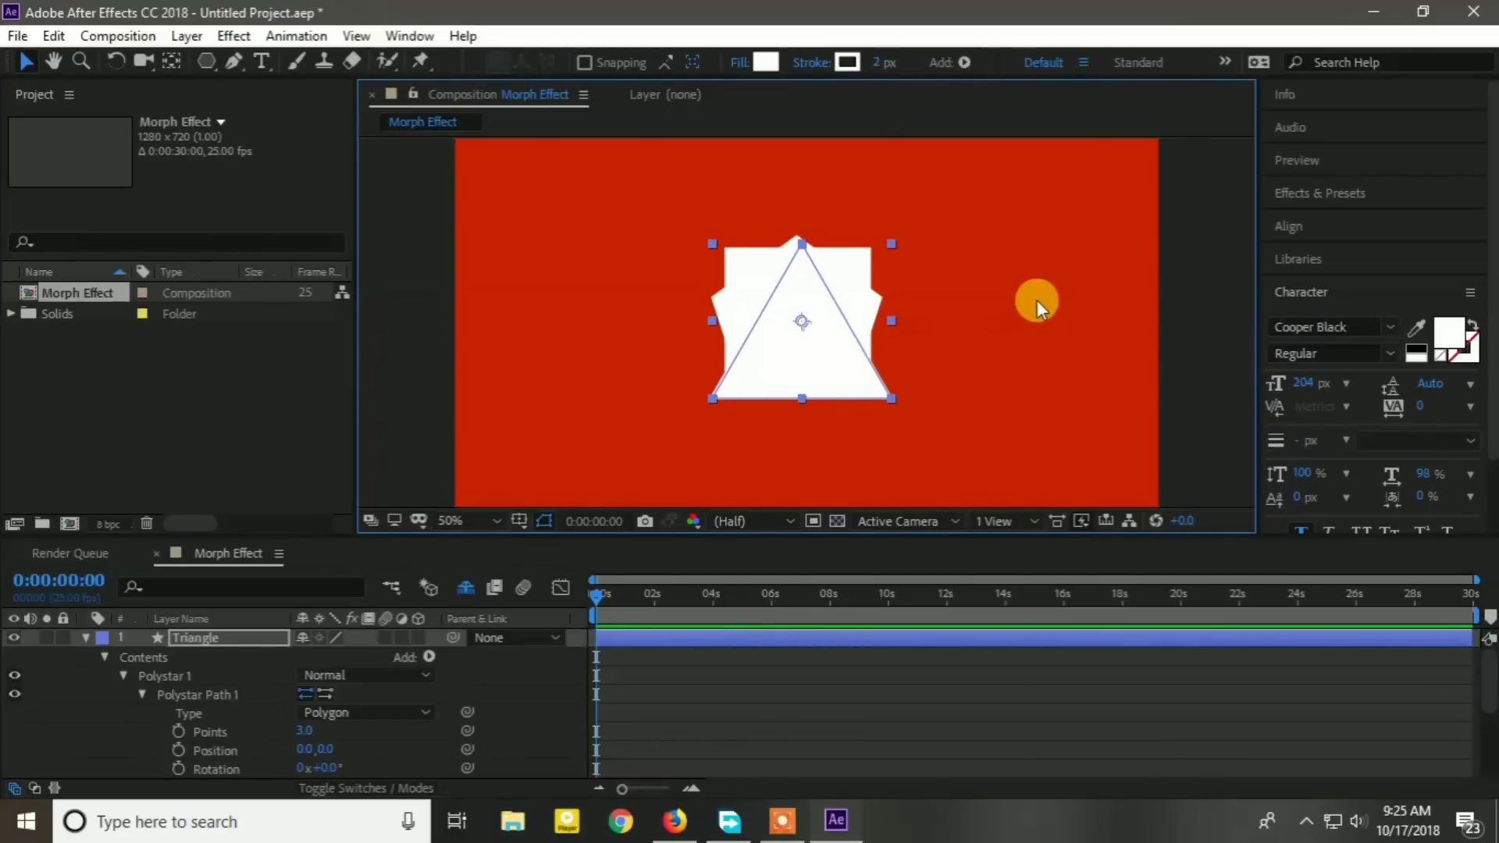
left_click(962, 292)
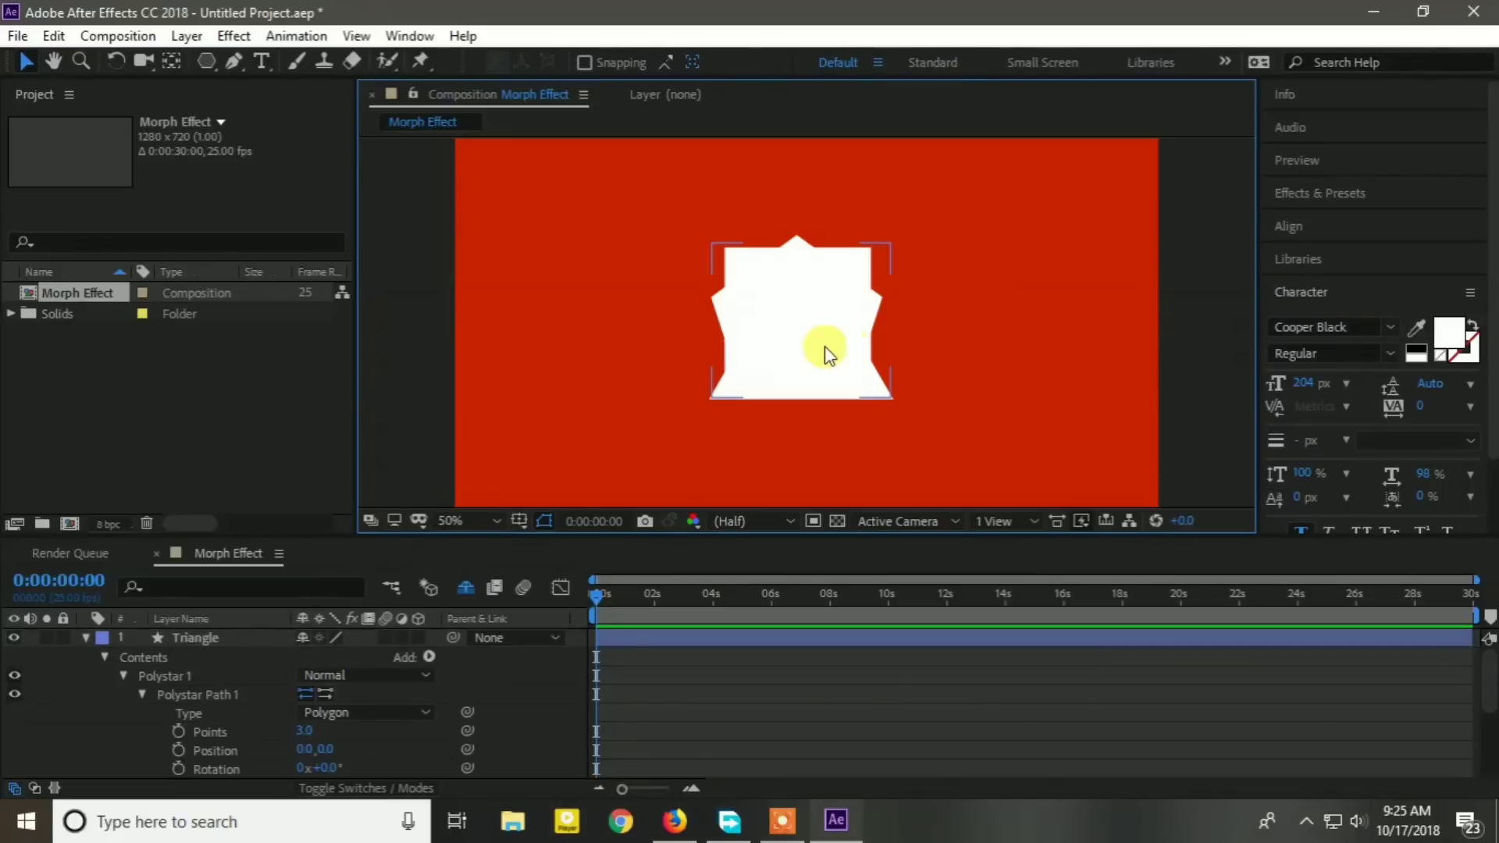
left_click(87, 637)
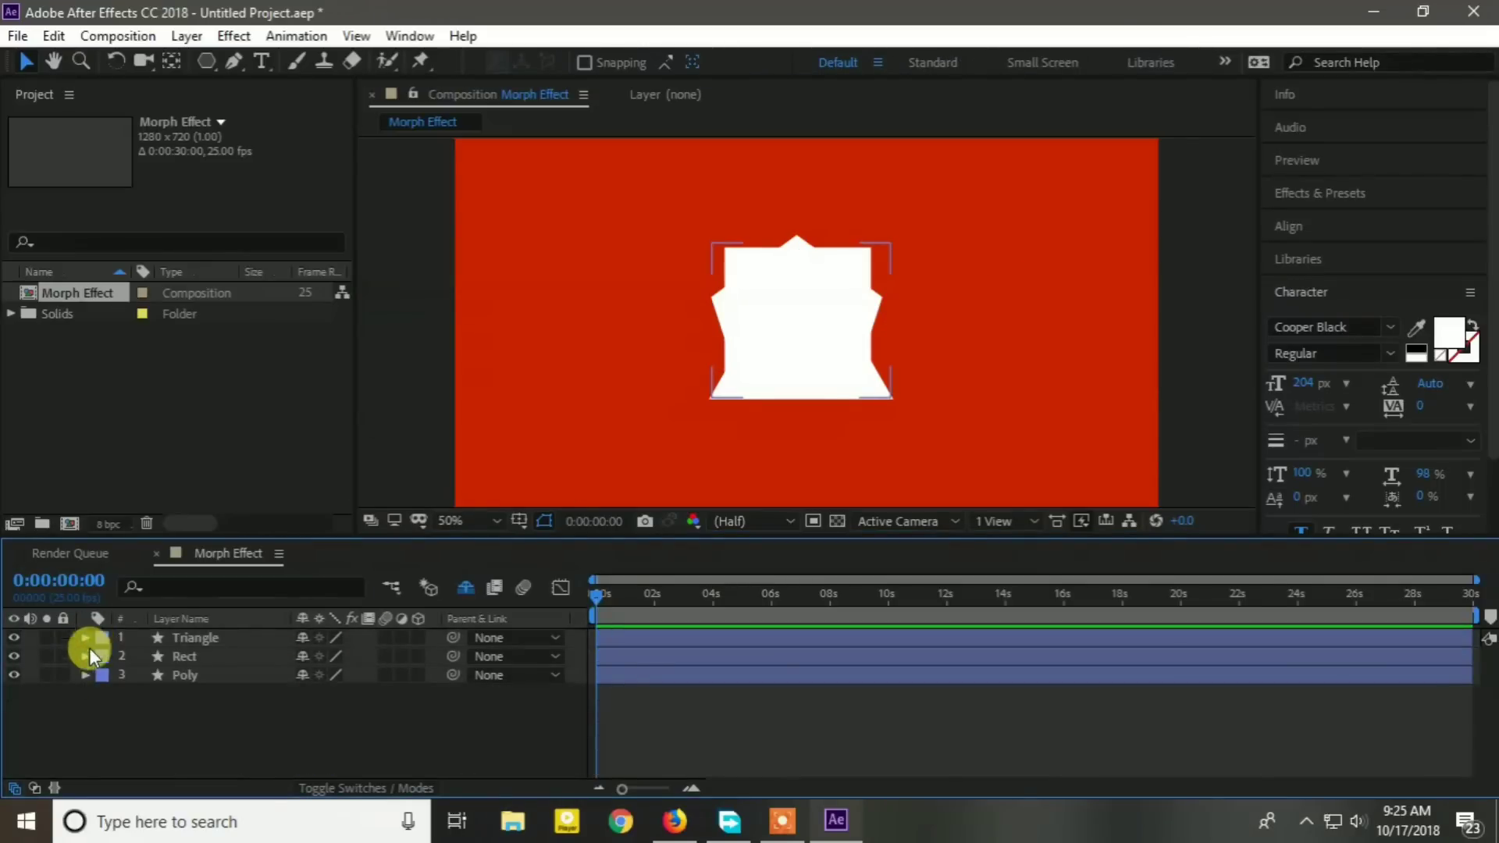
left_click(193, 710)
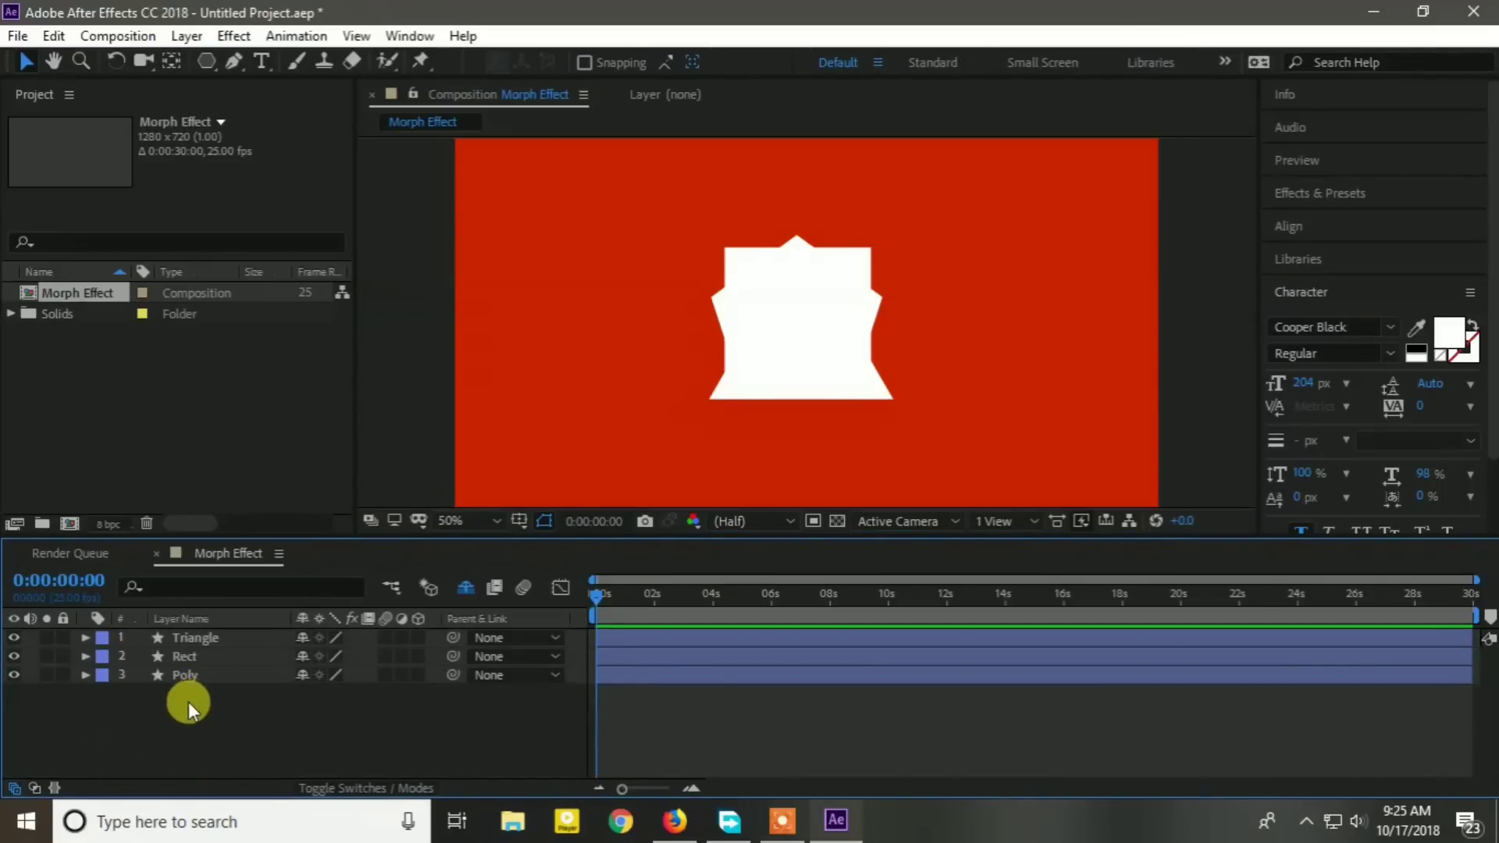
Start a rocket outline on a new shape layer with the Pen tool, drawing the left slope of the nose and the straight left body side.
left_click(236, 58)
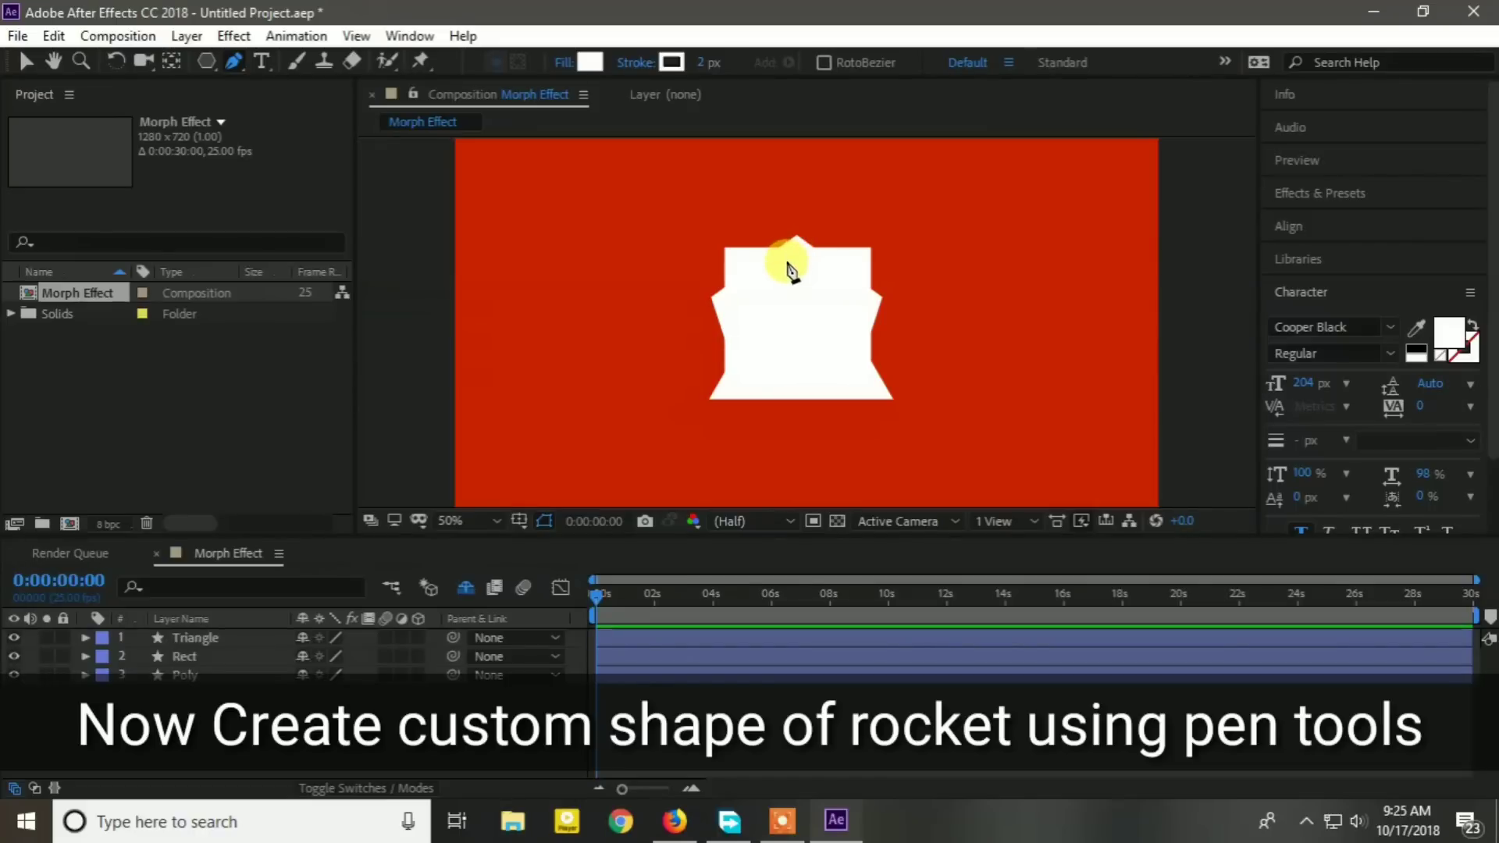
left_click(789, 267)
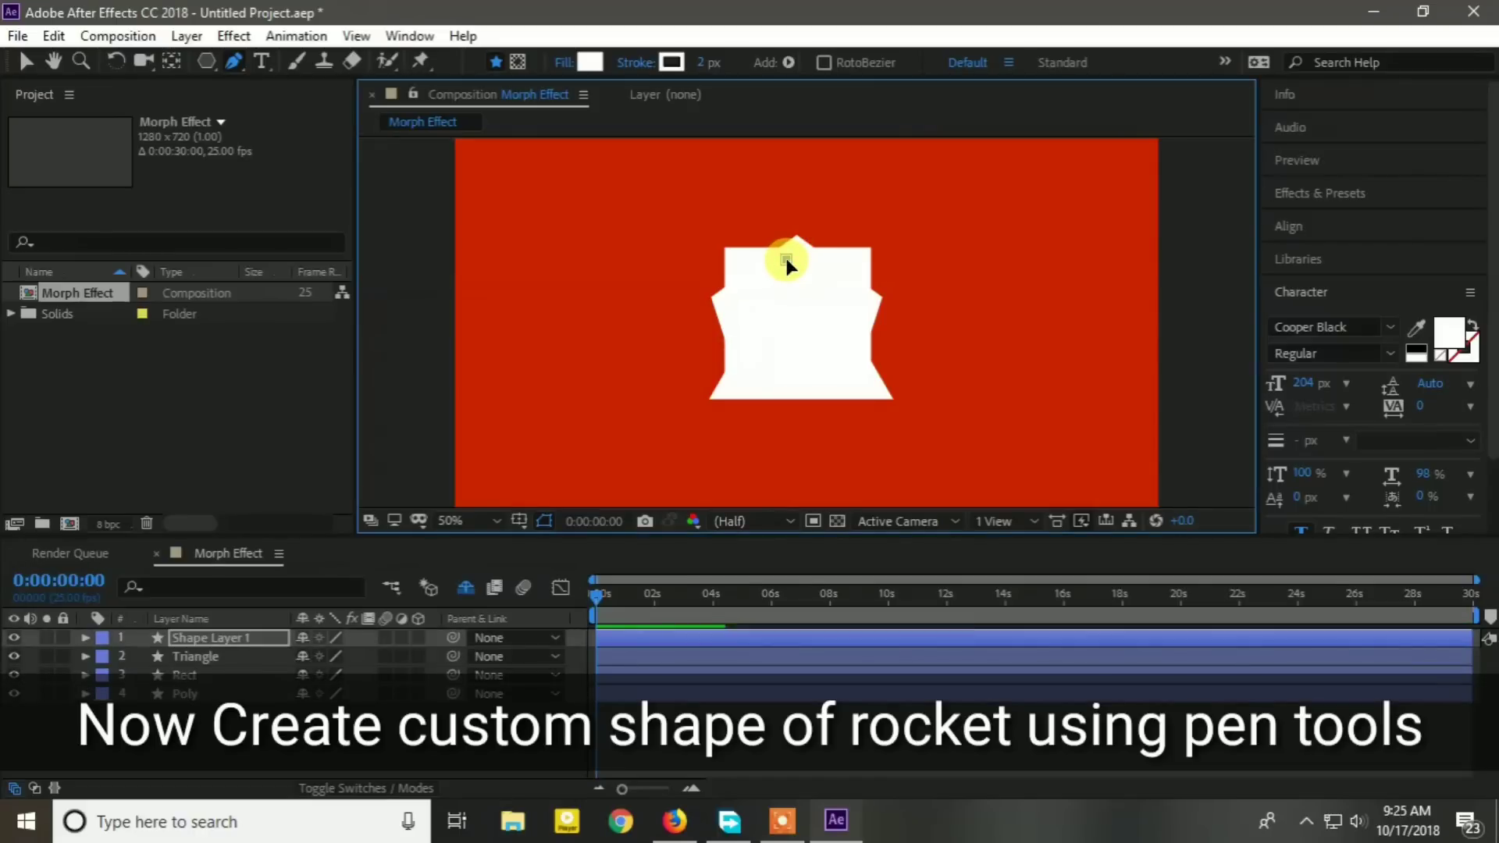
scroll(795, 275, "up", 2)
scroll(794, 279, "up", 2)
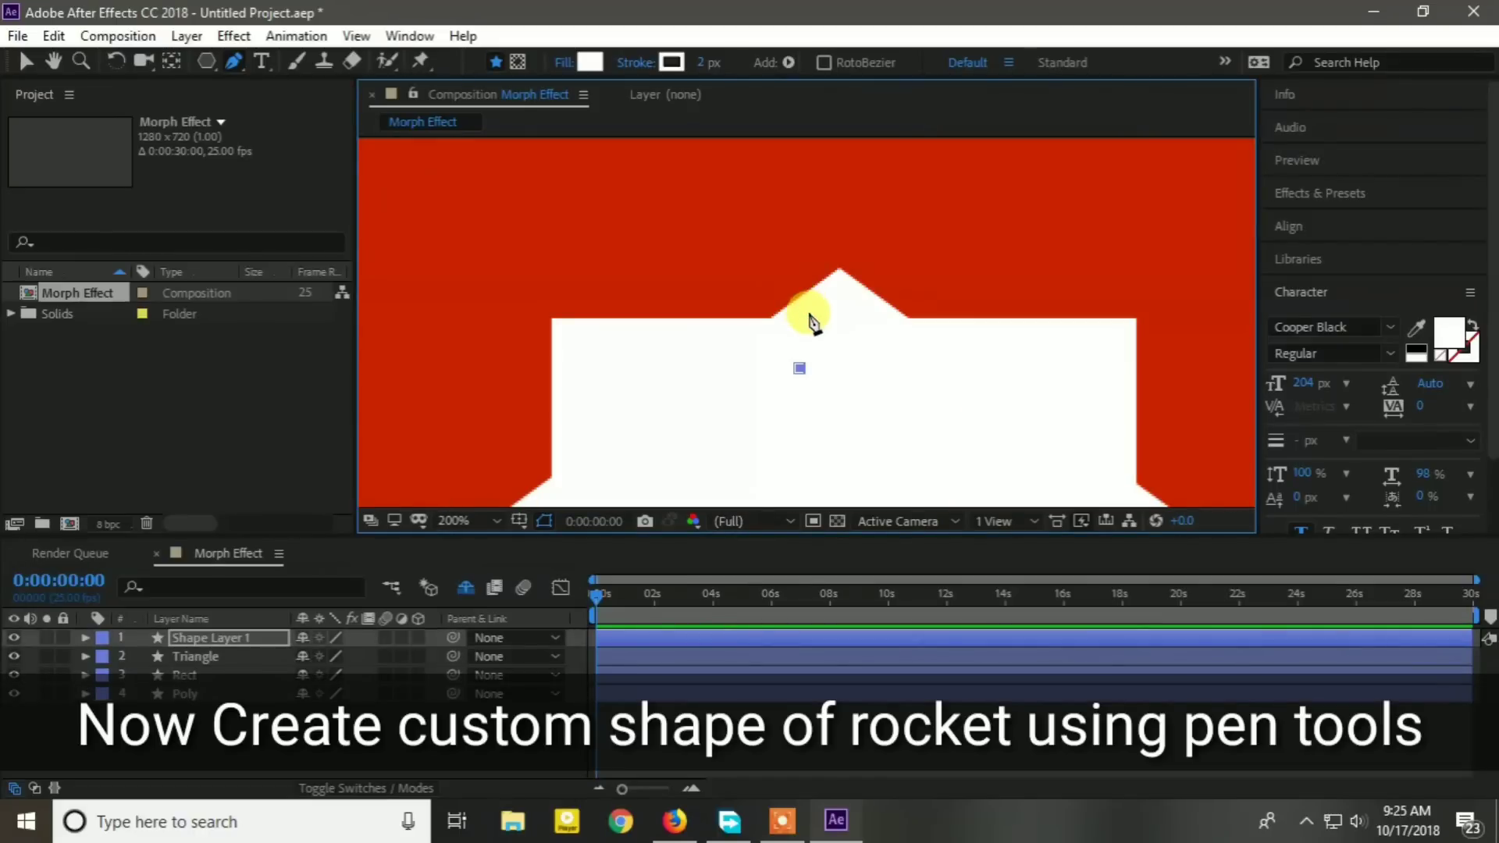
key("h")
mouse_move(846, 402)
left_mouse_down()
mouse_move(903, 207)
mouse_move(903, 260)
mouse_move(870, 288)
left_mouse_up()
key("g")
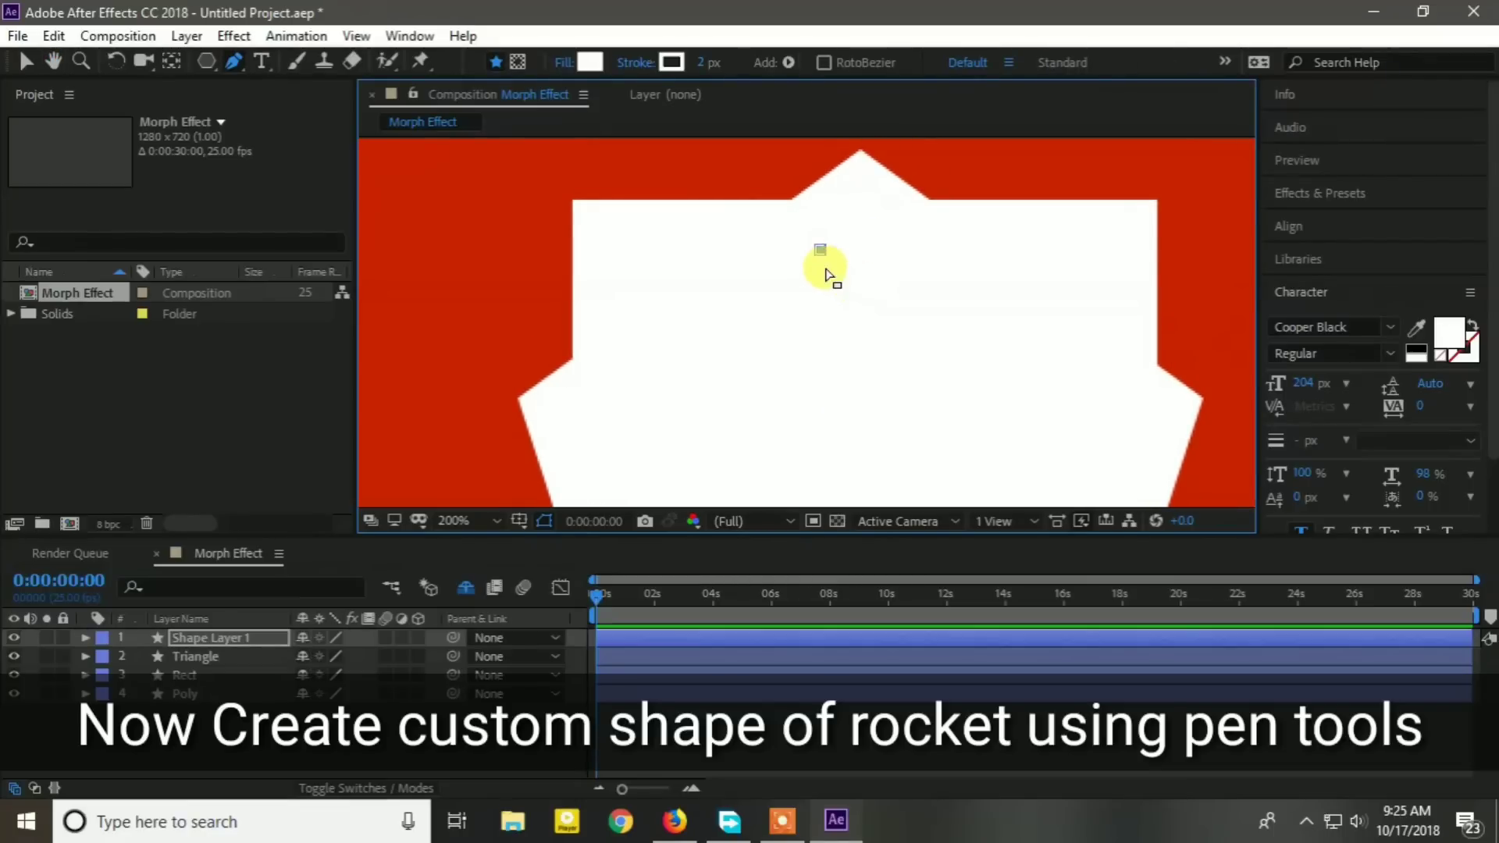
key("ctrl+z")
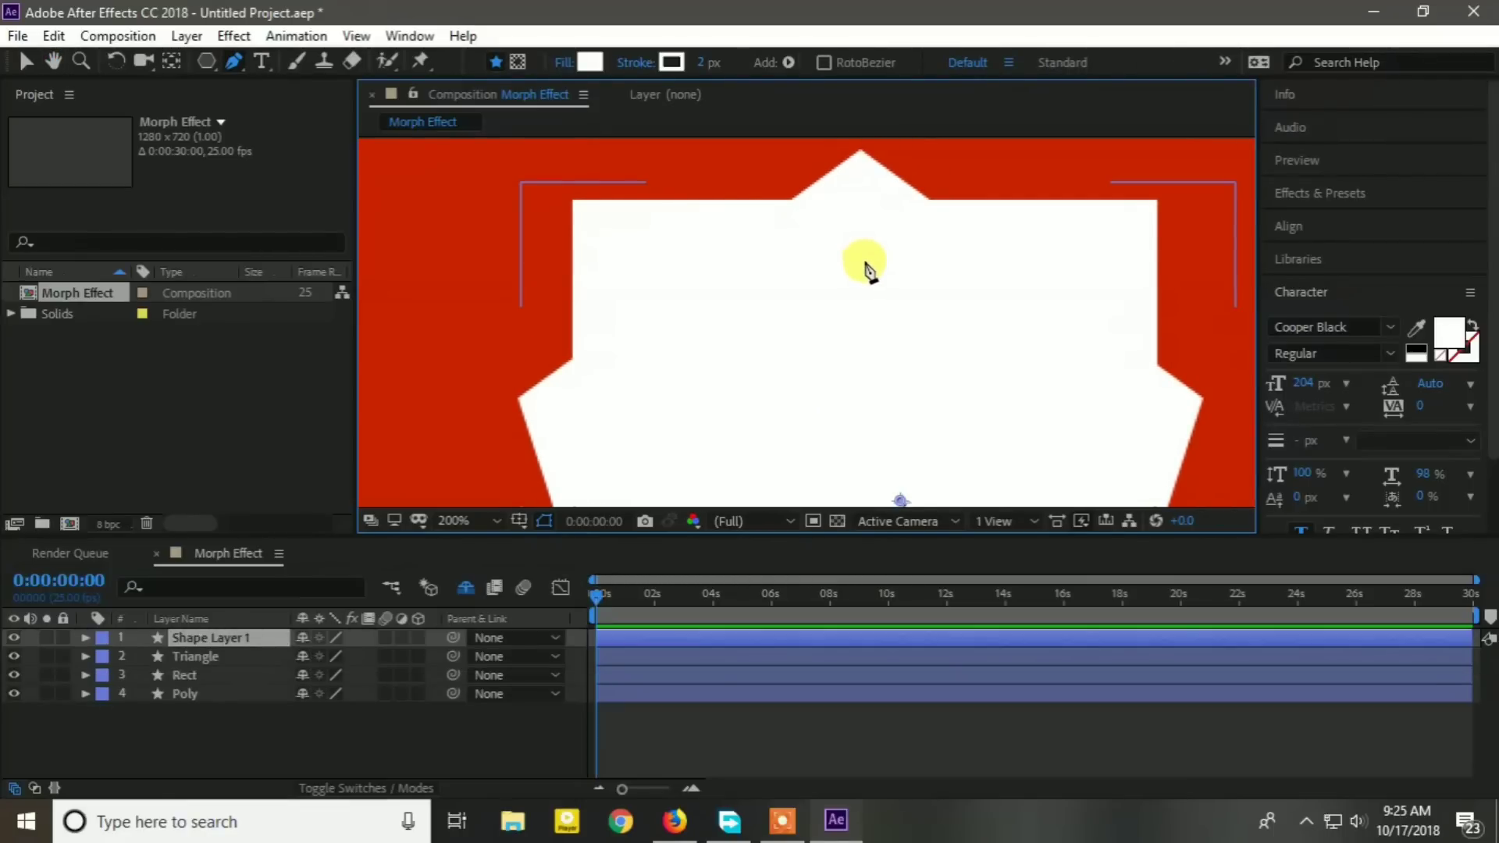
left_click(864, 261)
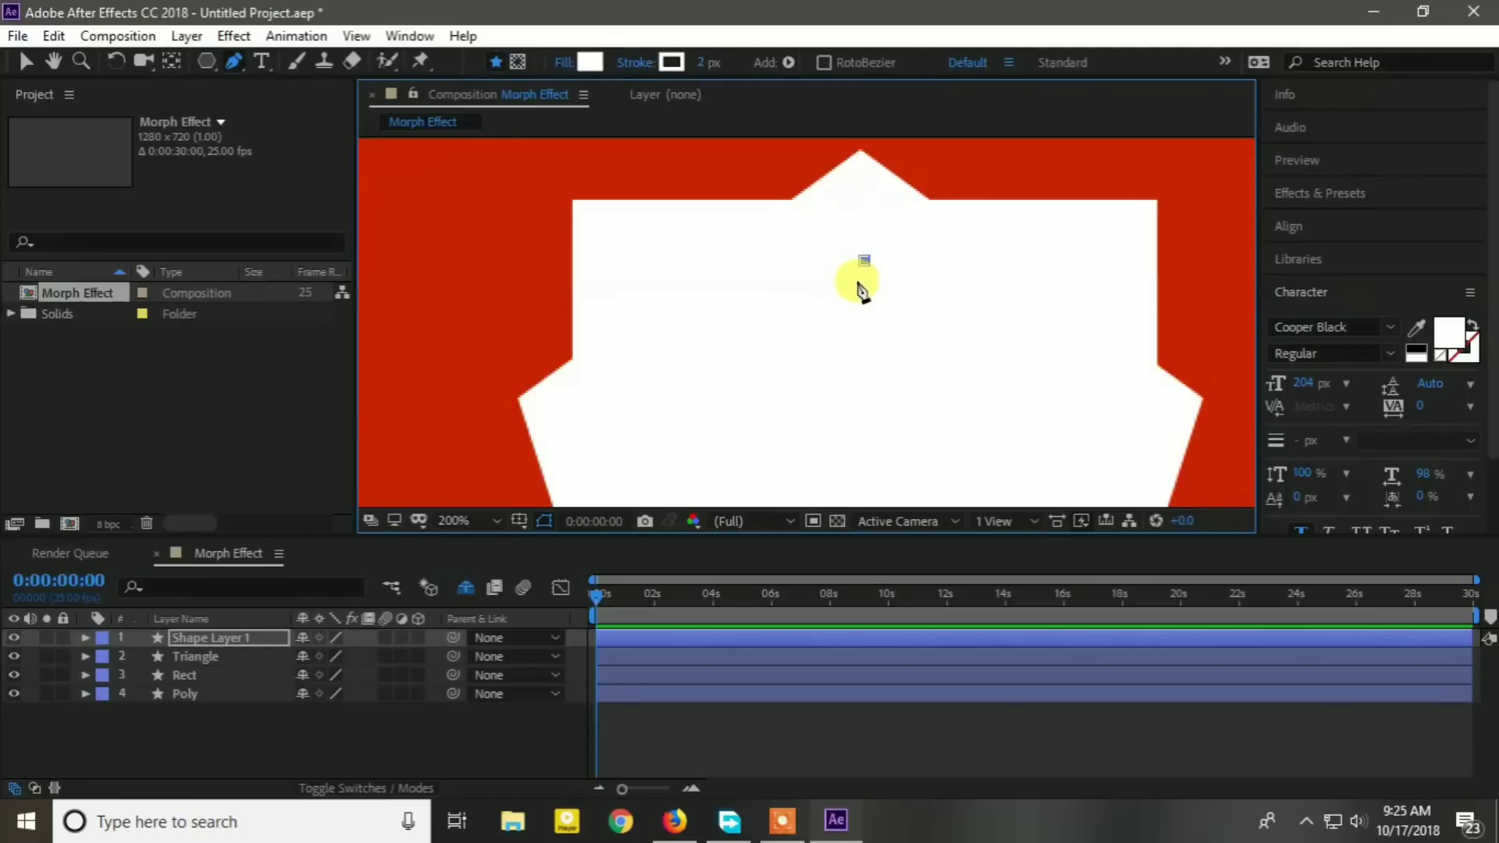
left_click(814, 317)
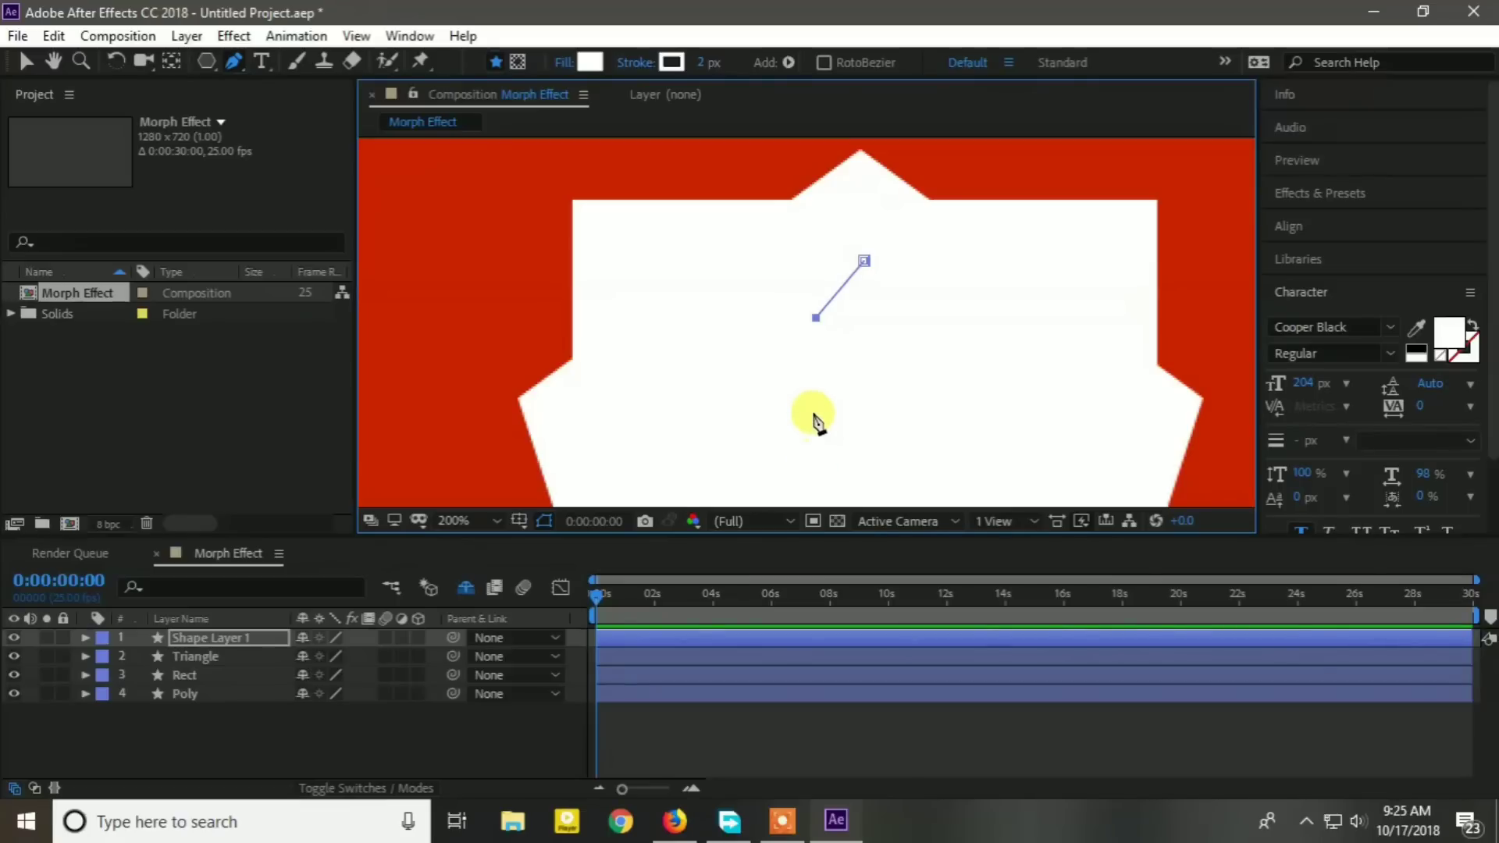
key("comma")
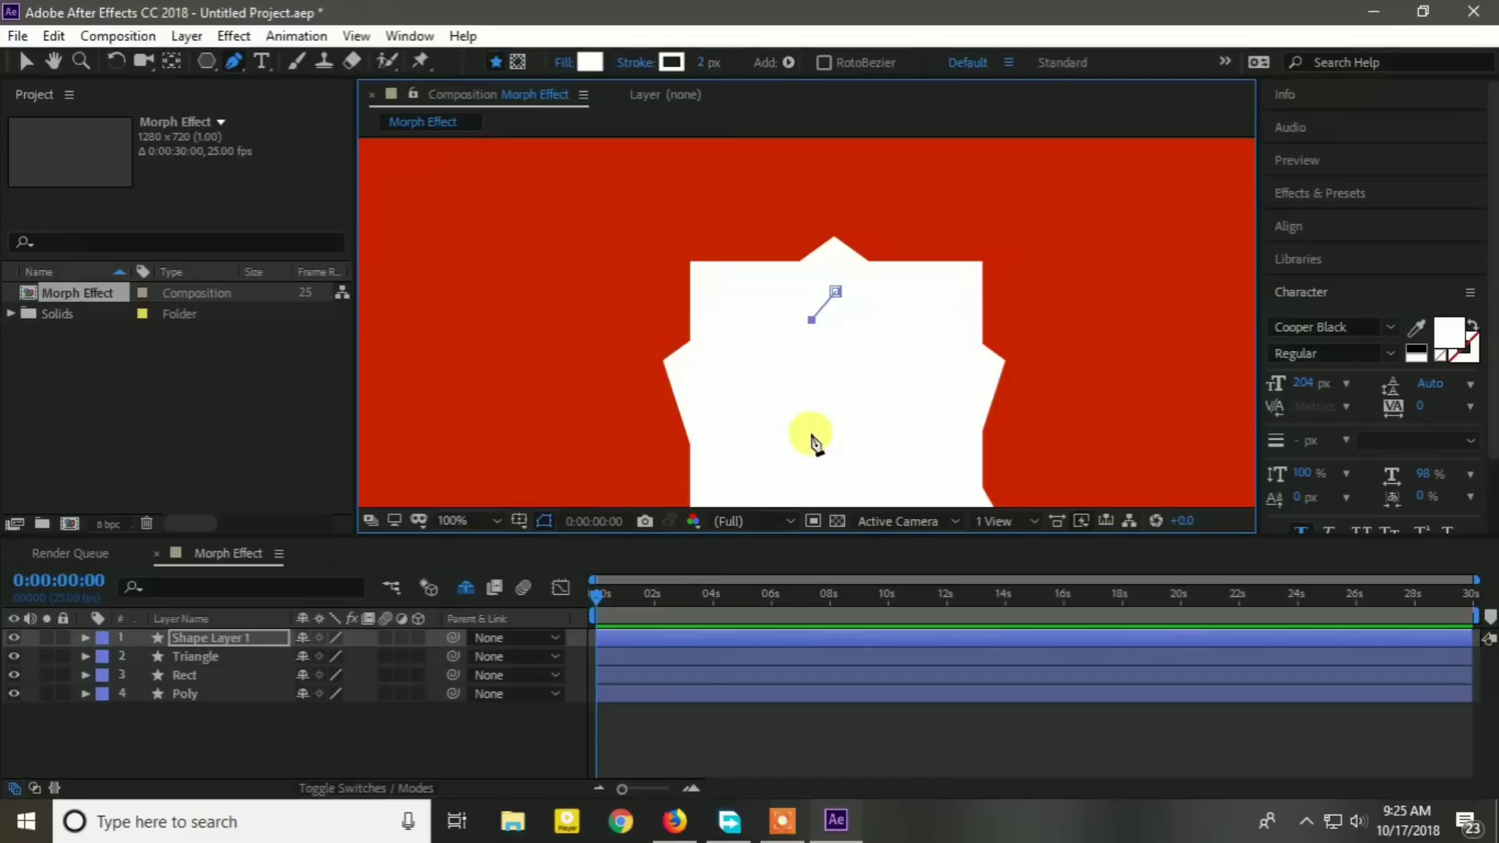
left_click(811, 435)
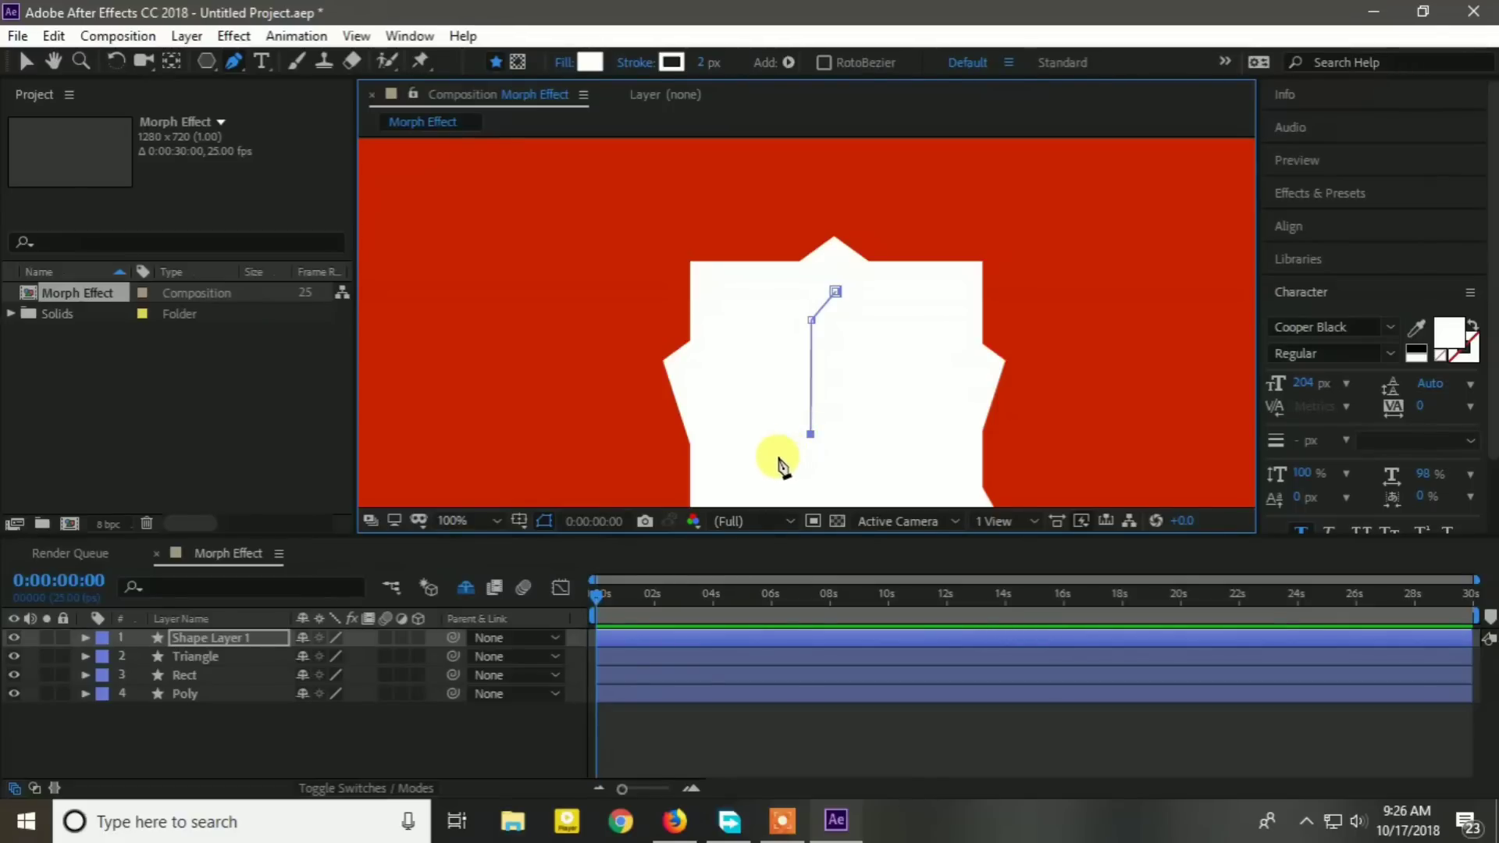
Continue the rocket path with the left fin, angling outward, down, back in and up to the base recess.
key("space")
left_click_drag(837, 426, 859, 320)
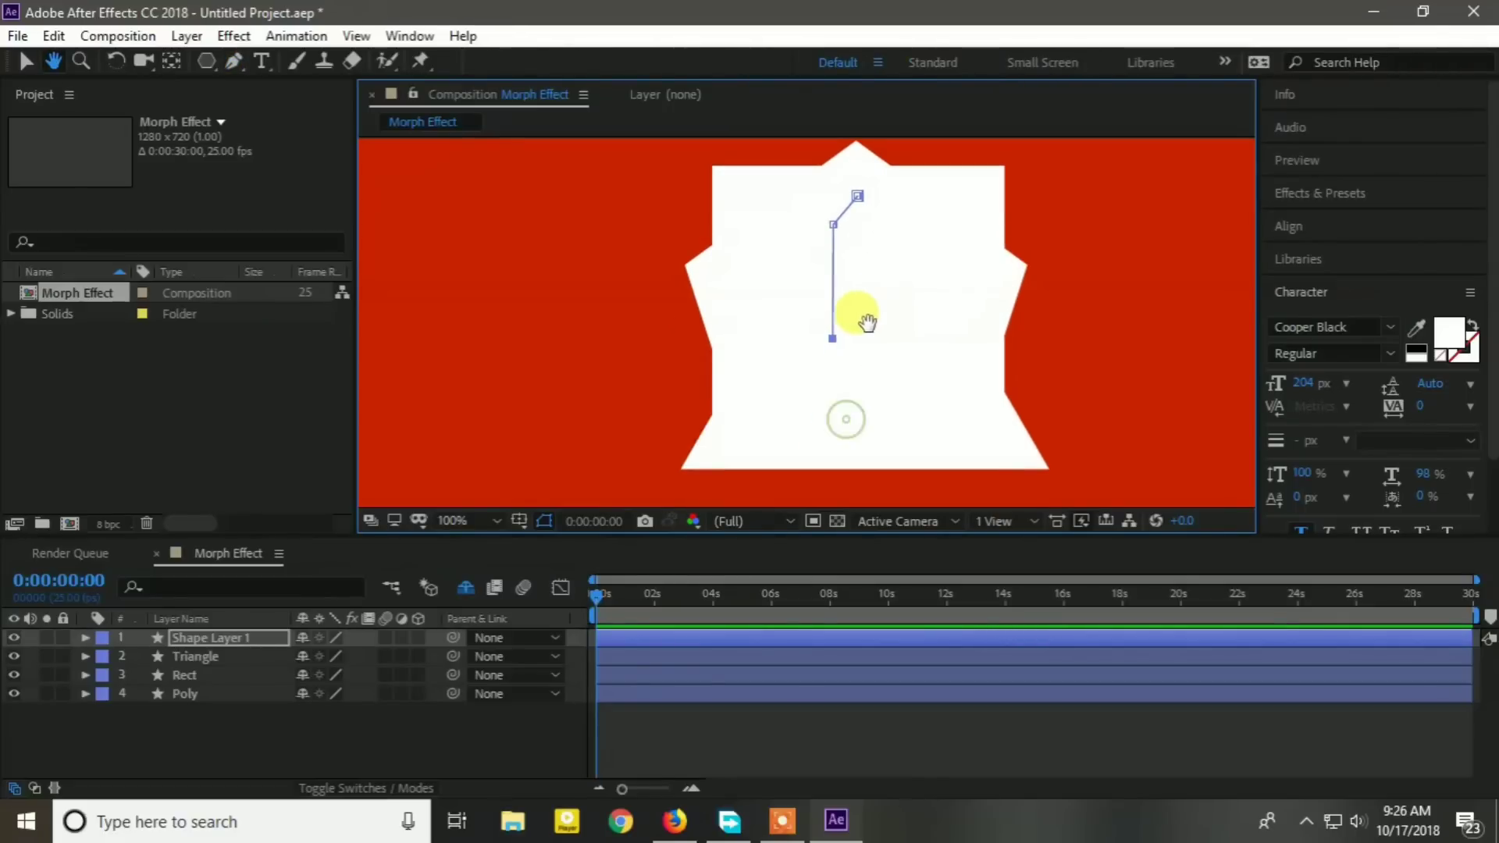
left_click(802, 359)
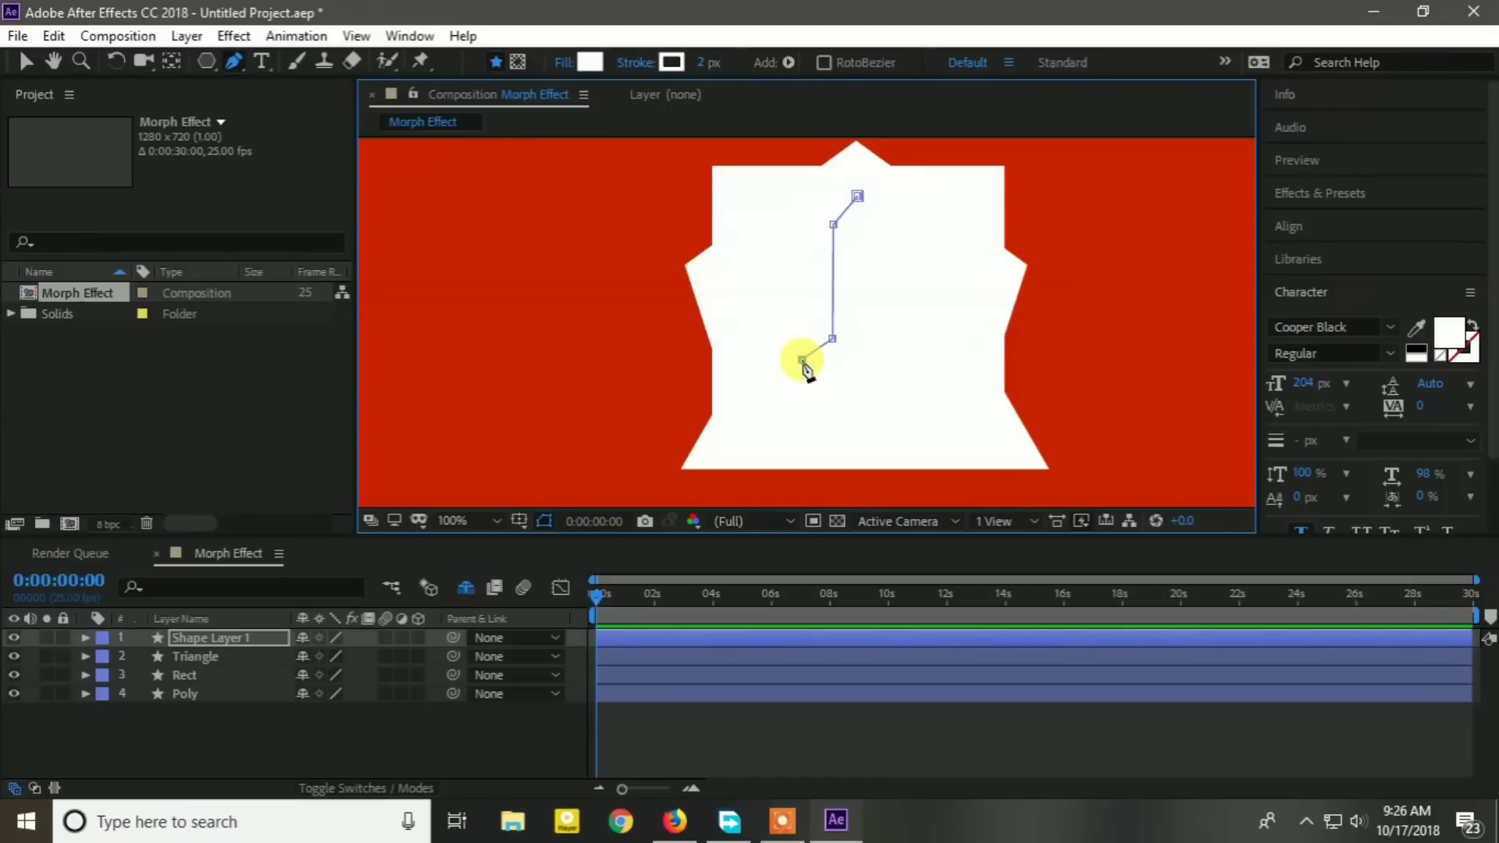
left_click(798, 426)
key("ctrl+z")
left_click(801, 429)
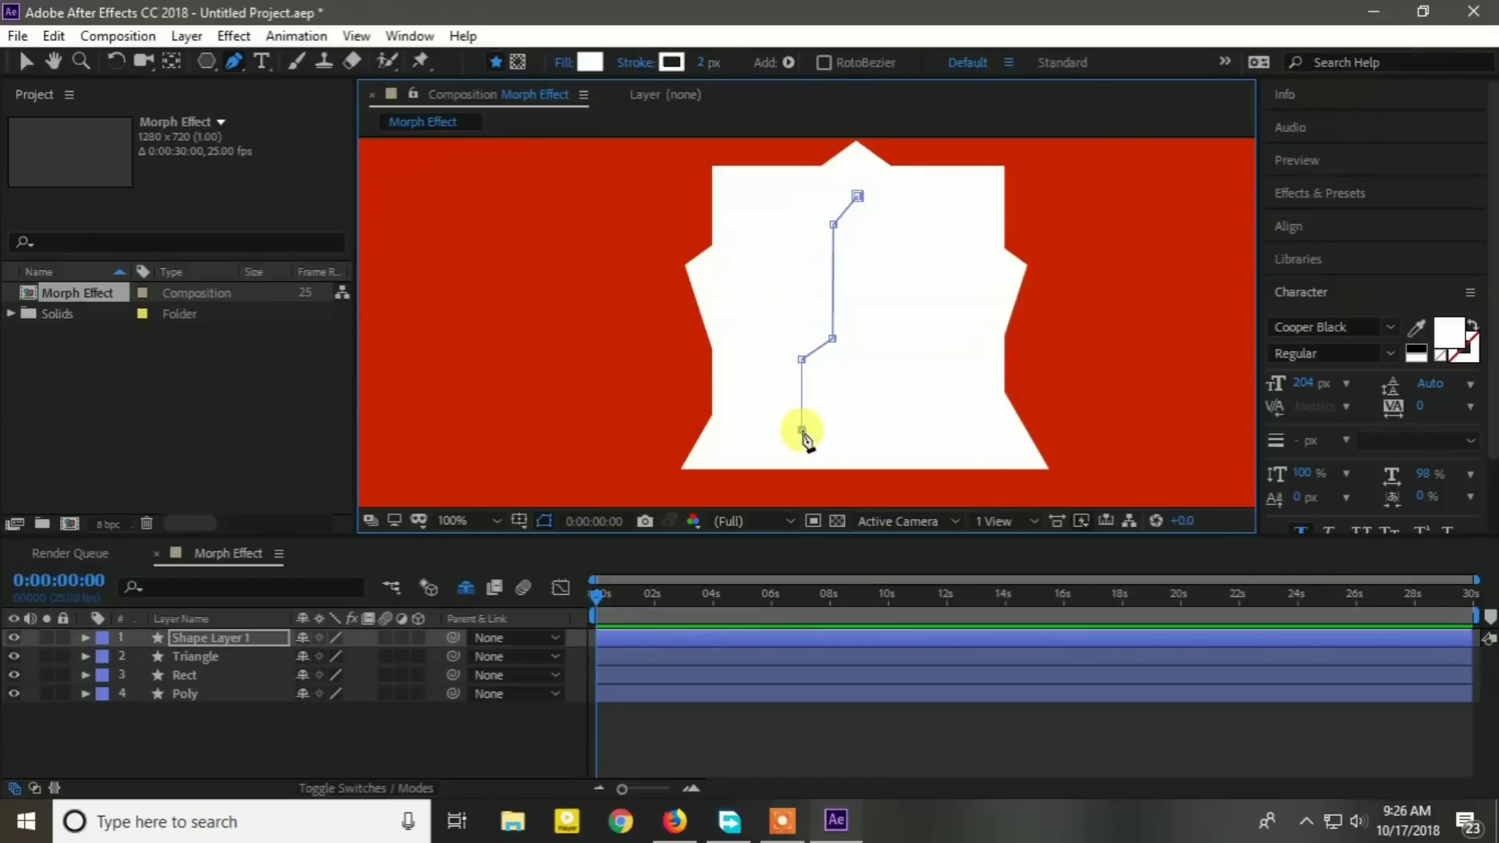
left_click(835, 408)
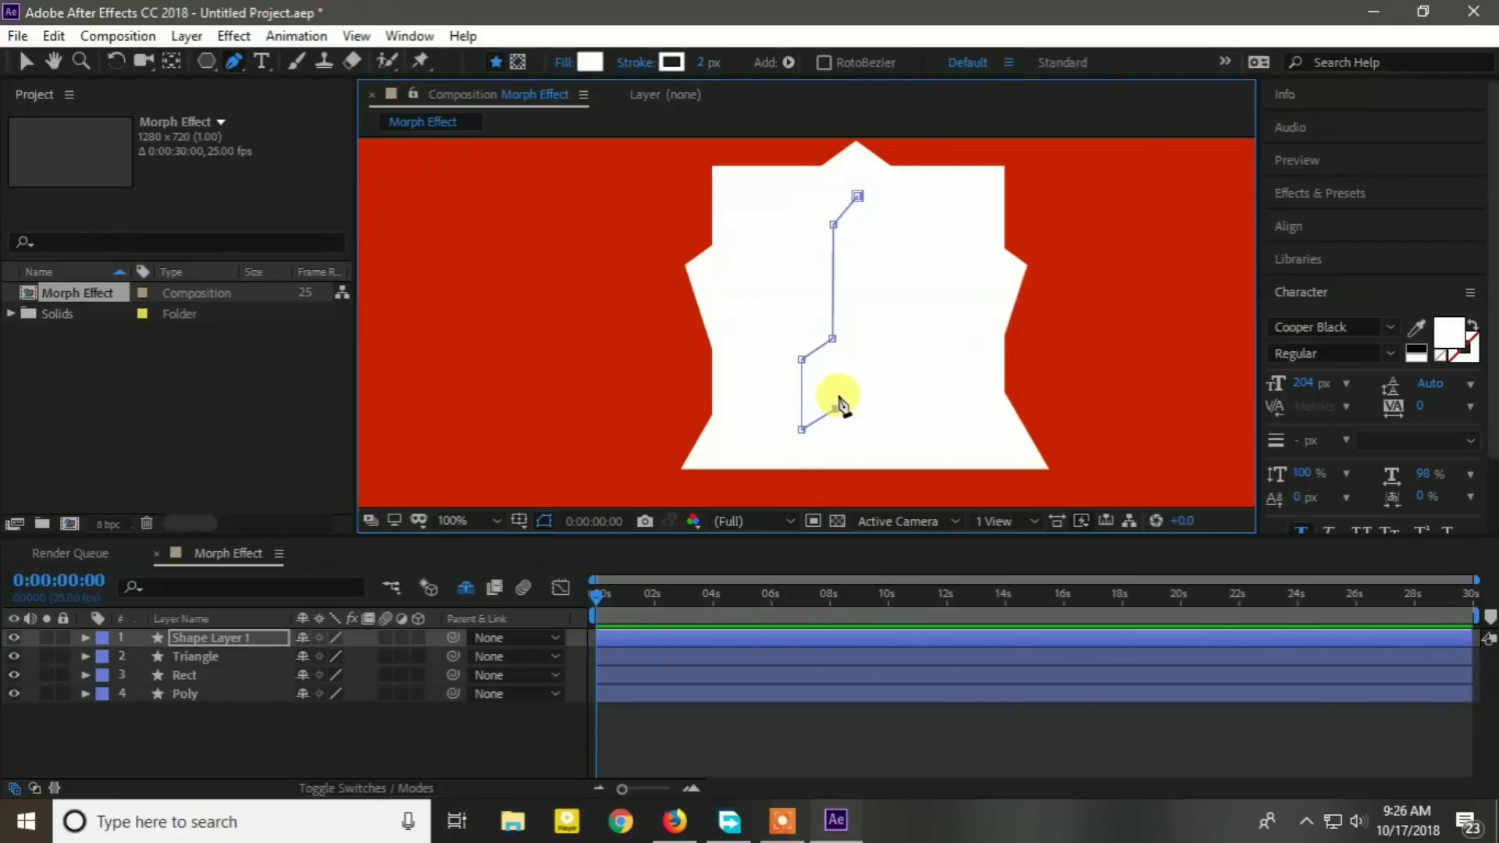
left_click(835, 393)
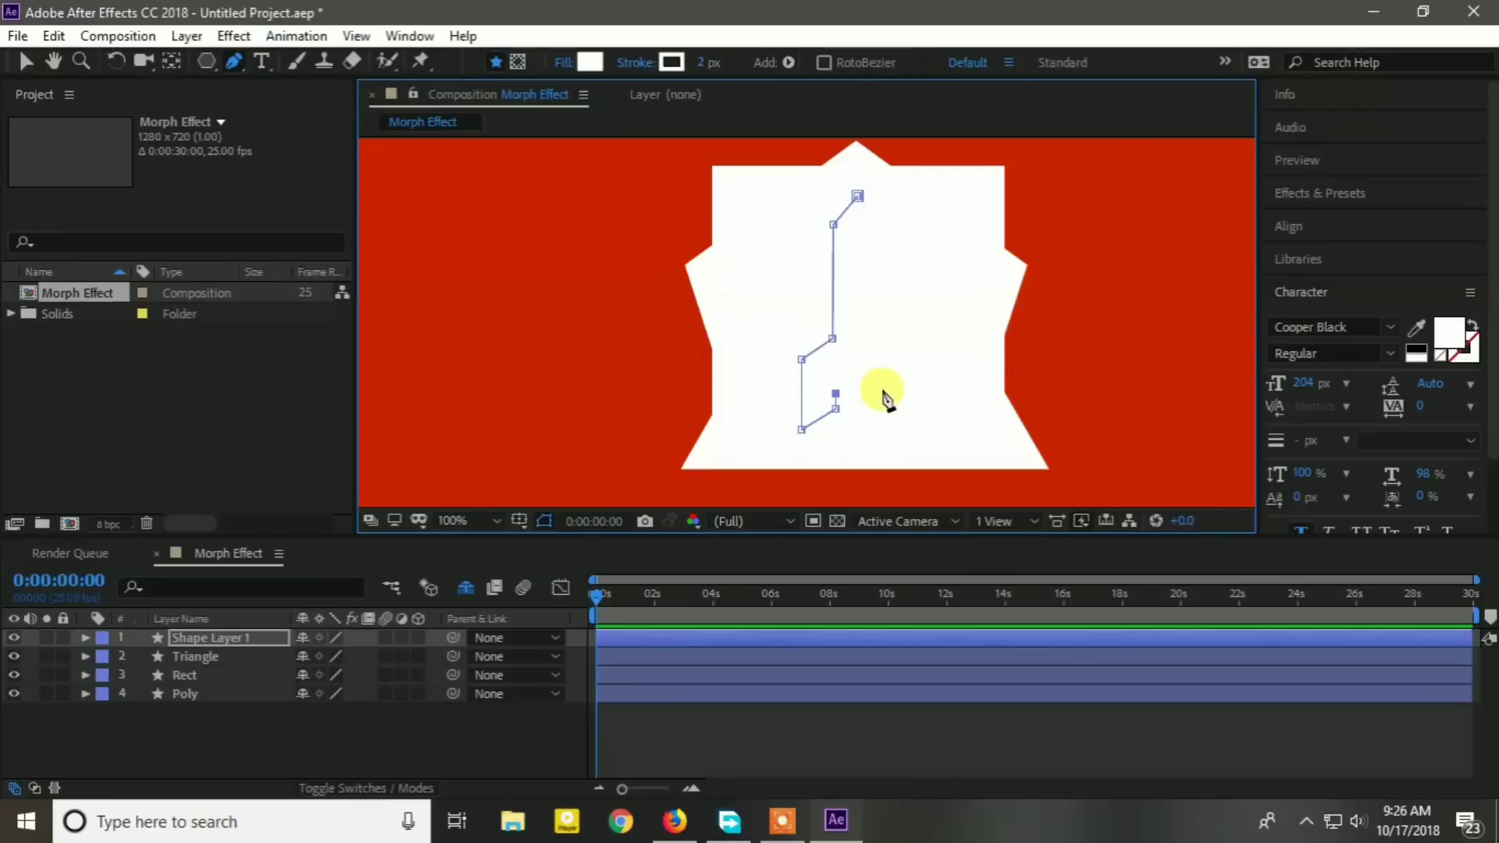
Draw the flat base recess between the fins and the lower edge of the rocket's right fin, mirroring the left side.
left_click(881, 390)
key("ctrl+z")
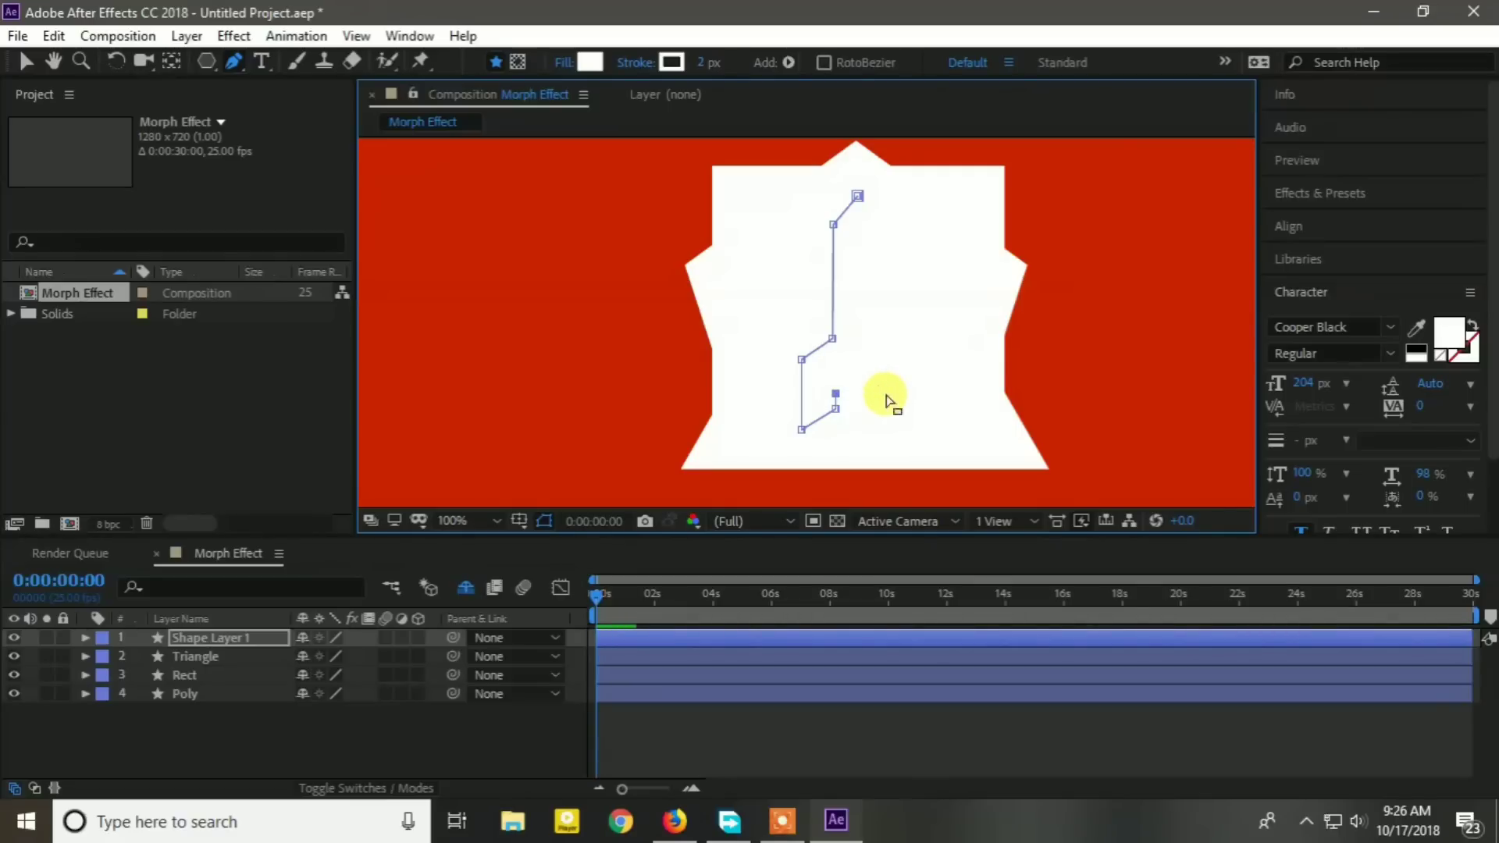
left_click(885, 394)
left_click(884, 407)
left_click(907, 431)
key("ctrl+z")
left_click(915, 430)
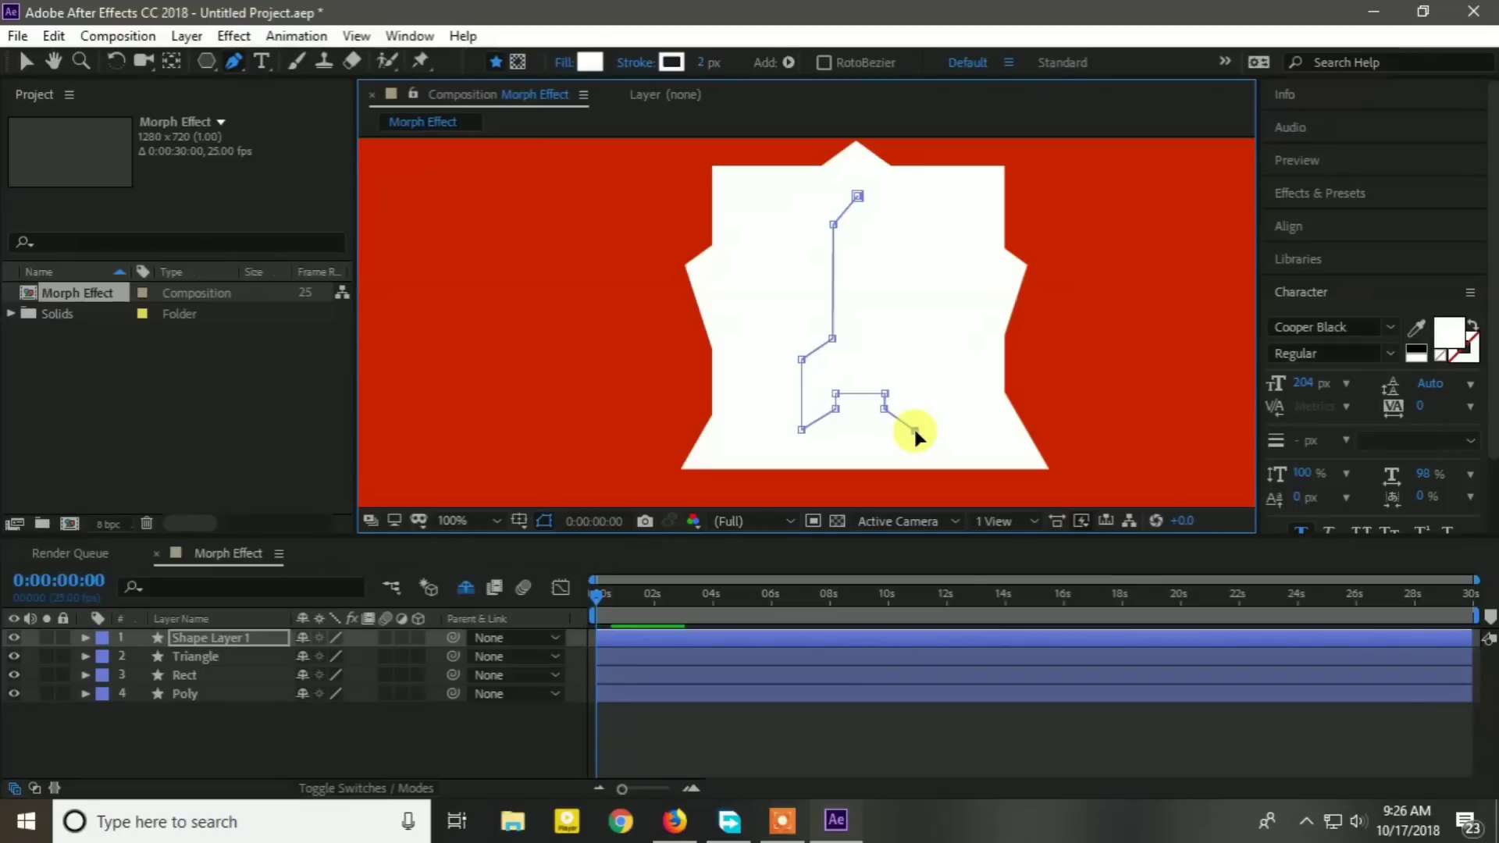
Complete the right fin and the straight right body side, and close the rocket path at the nose tip.
left_click(915, 352)
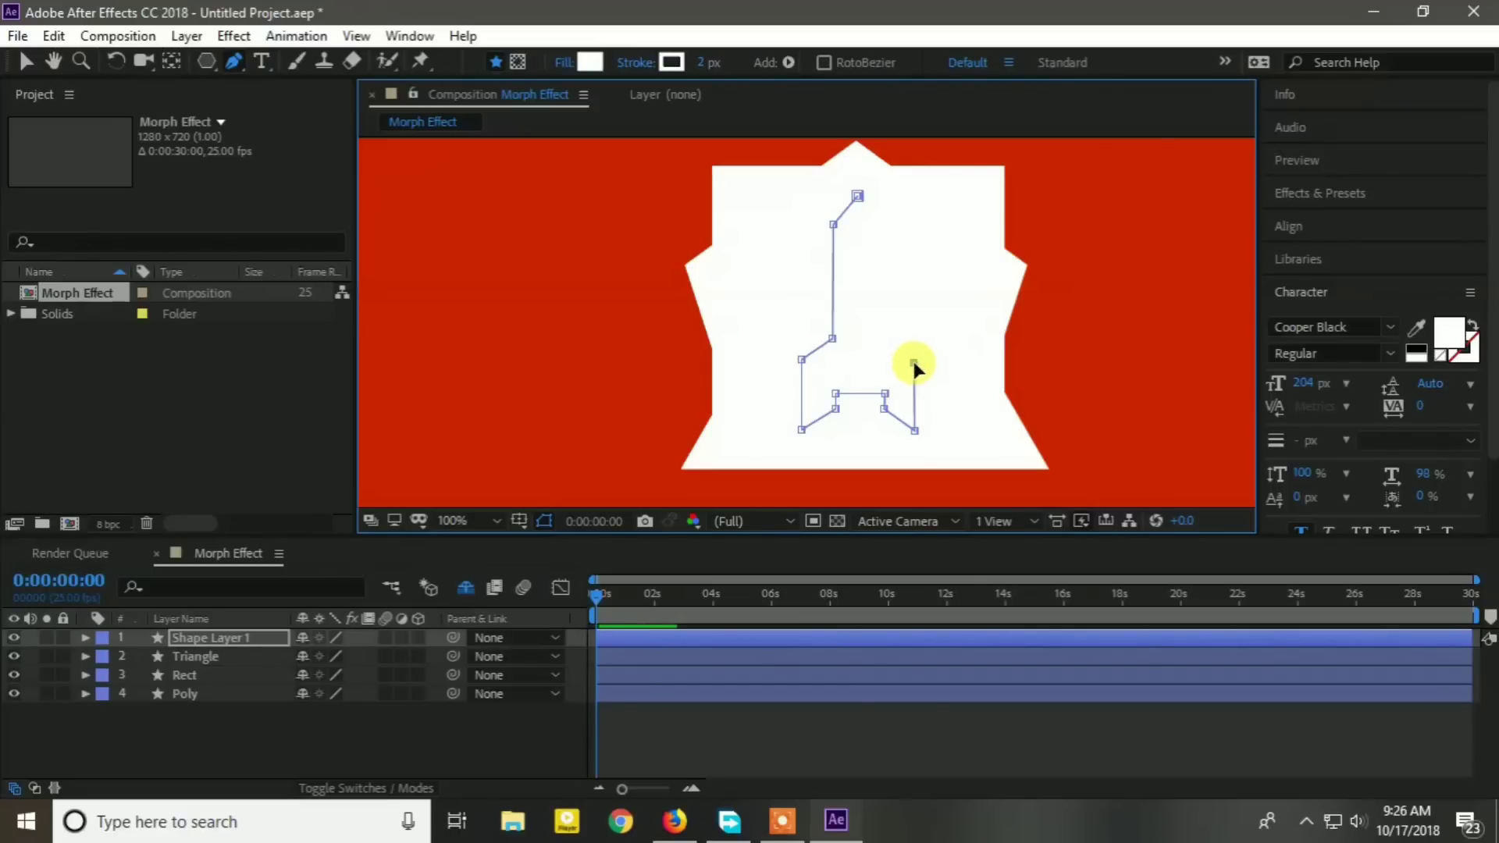
left_click(913, 362)
left_click(891, 337)
left_click(887, 224)
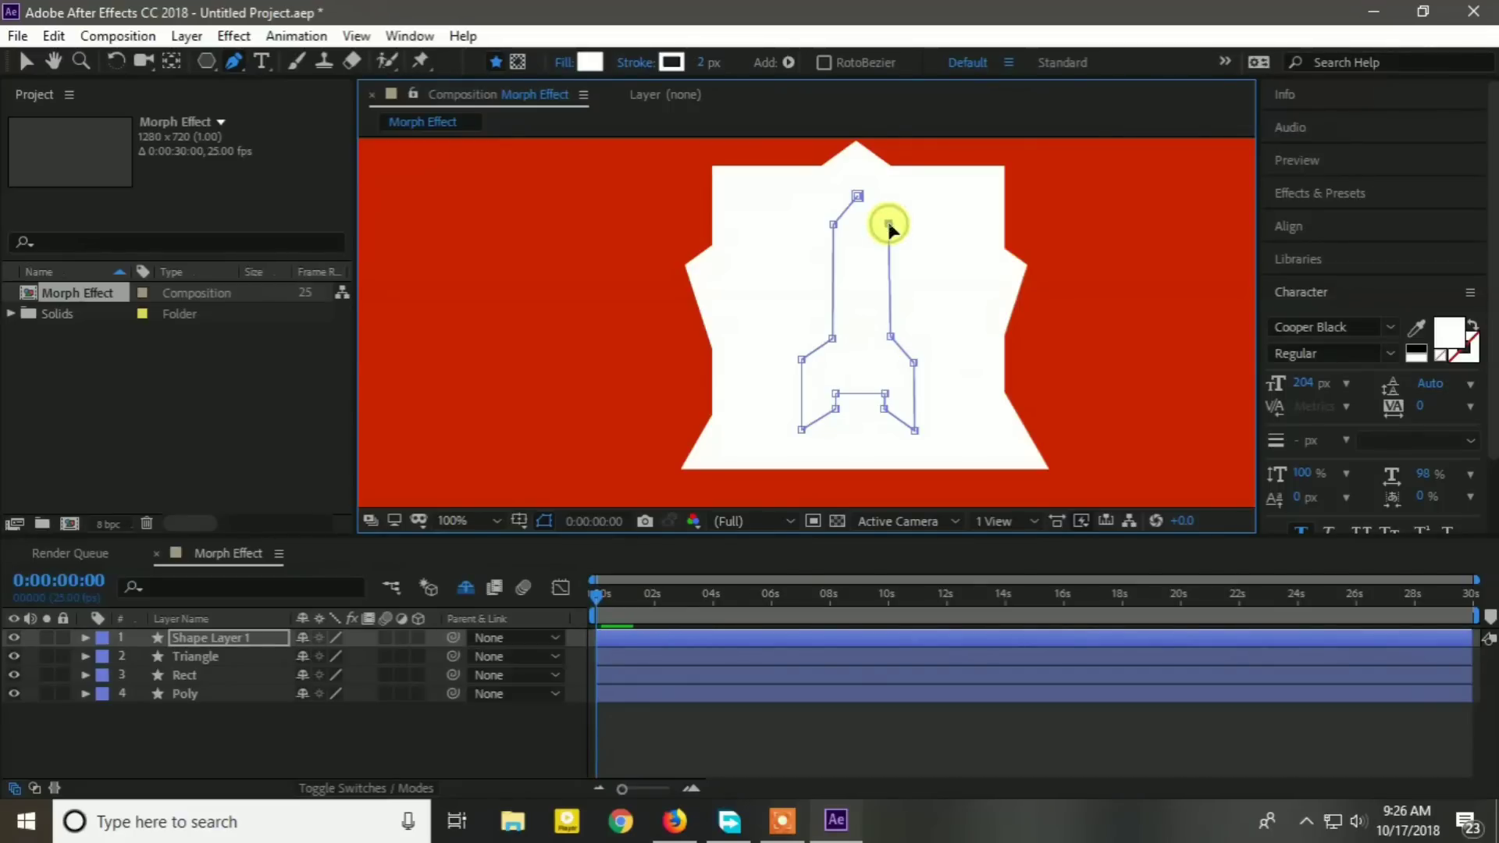
key("ctrl+z")
left_click(889, 224)
key("ctrl+z")
left_click(888, 224)
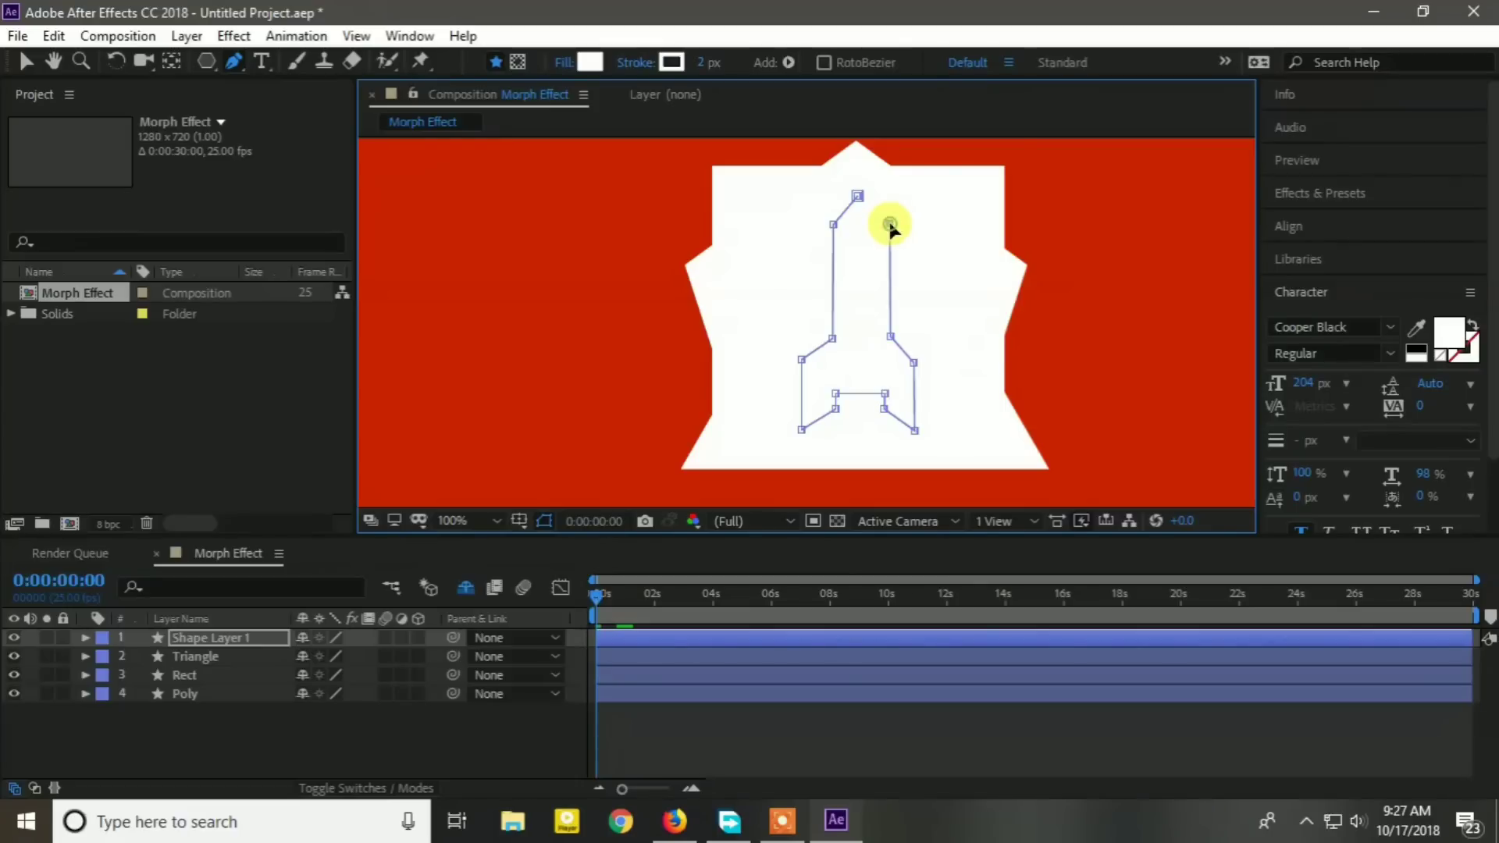
left_click(858, 196)
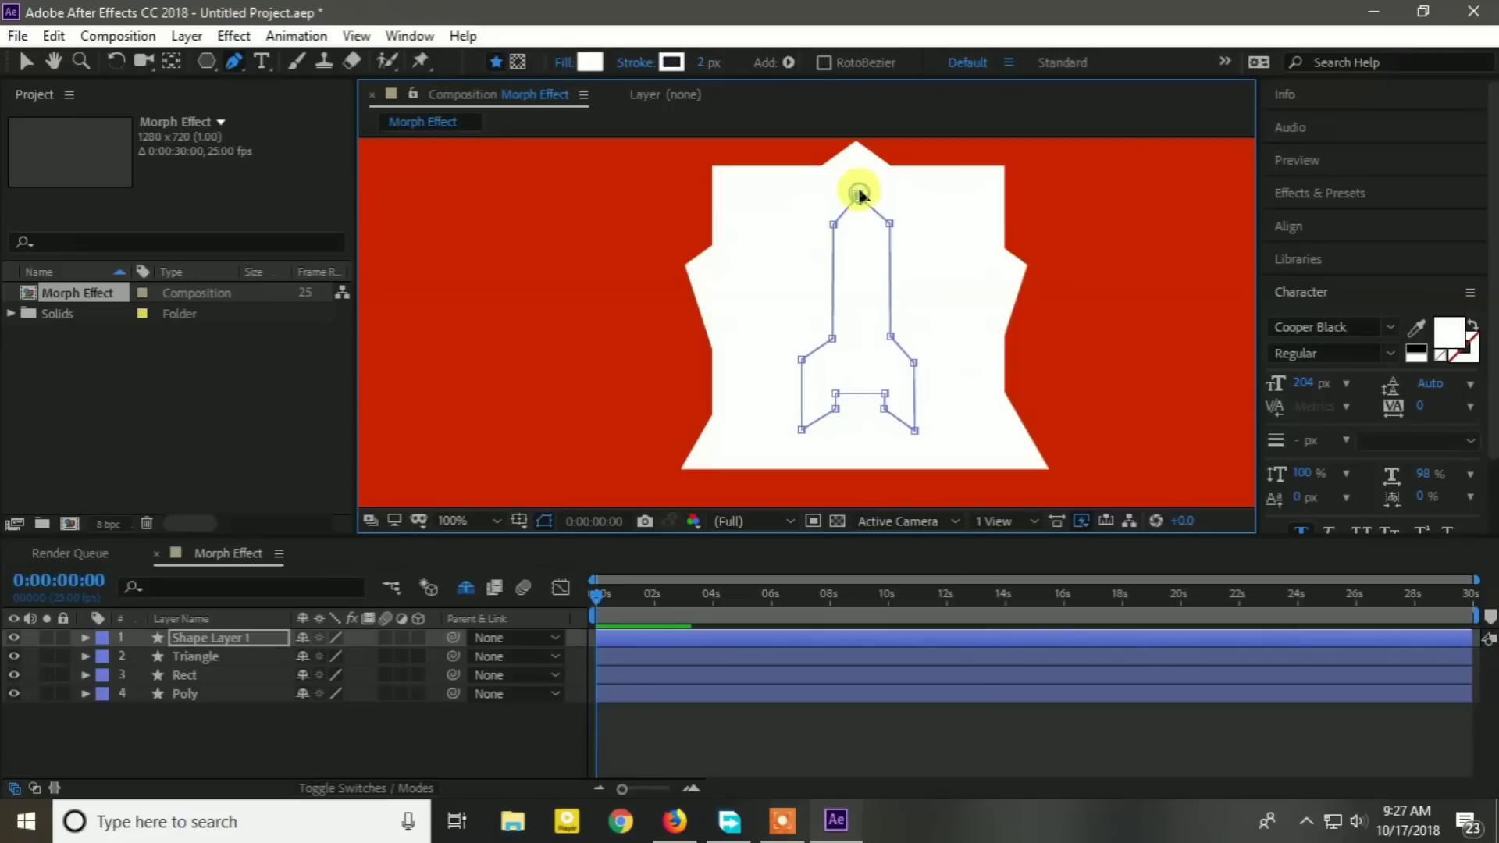
Raise the rocket path's top vertex slightly to make the nose longer and more pointed.
left_click_drag(858, 193, 861, 173)
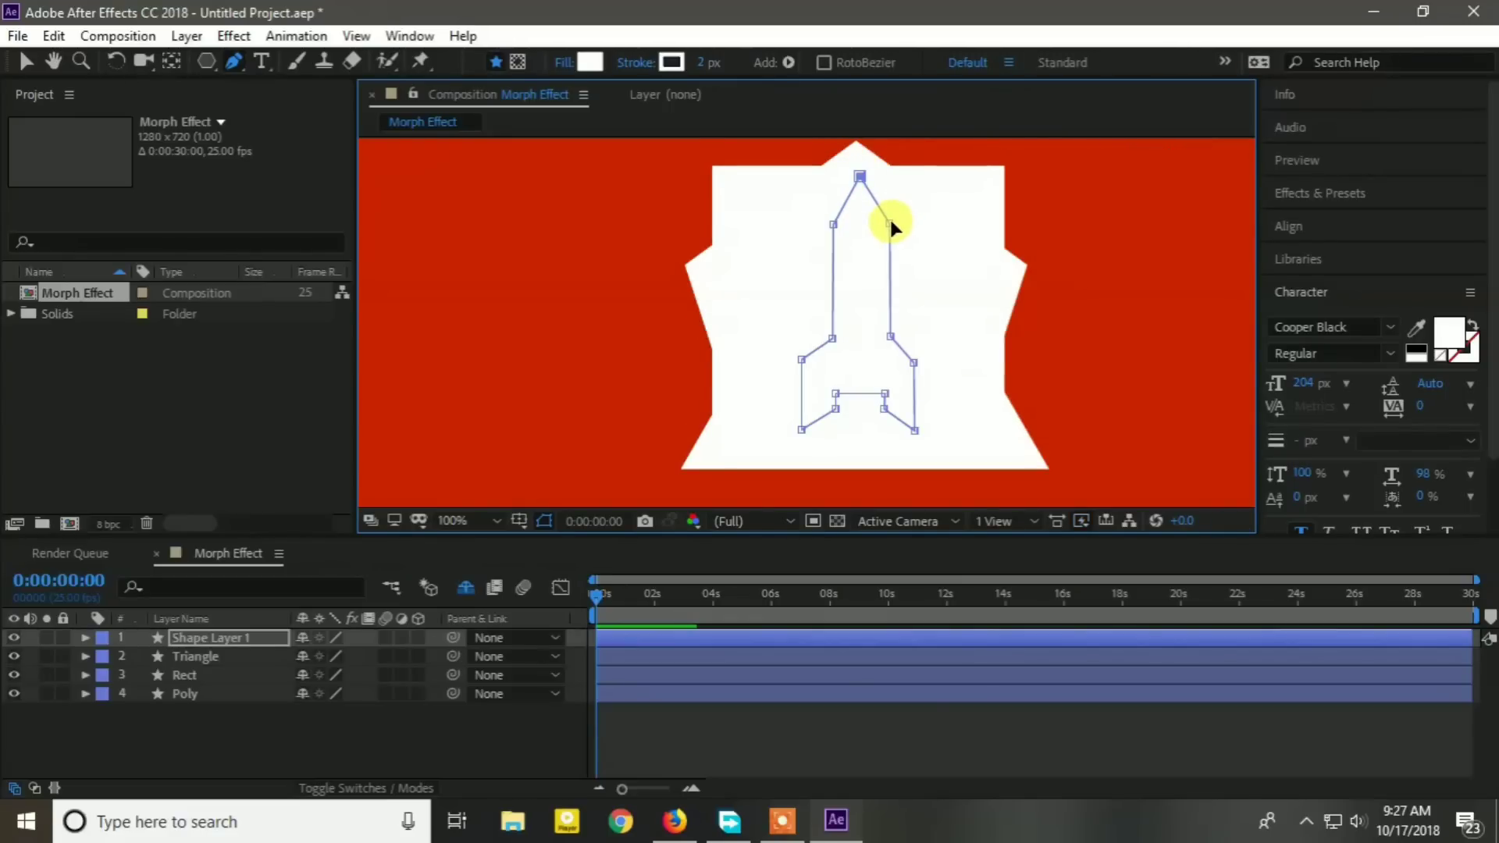
left_click(835, 408)
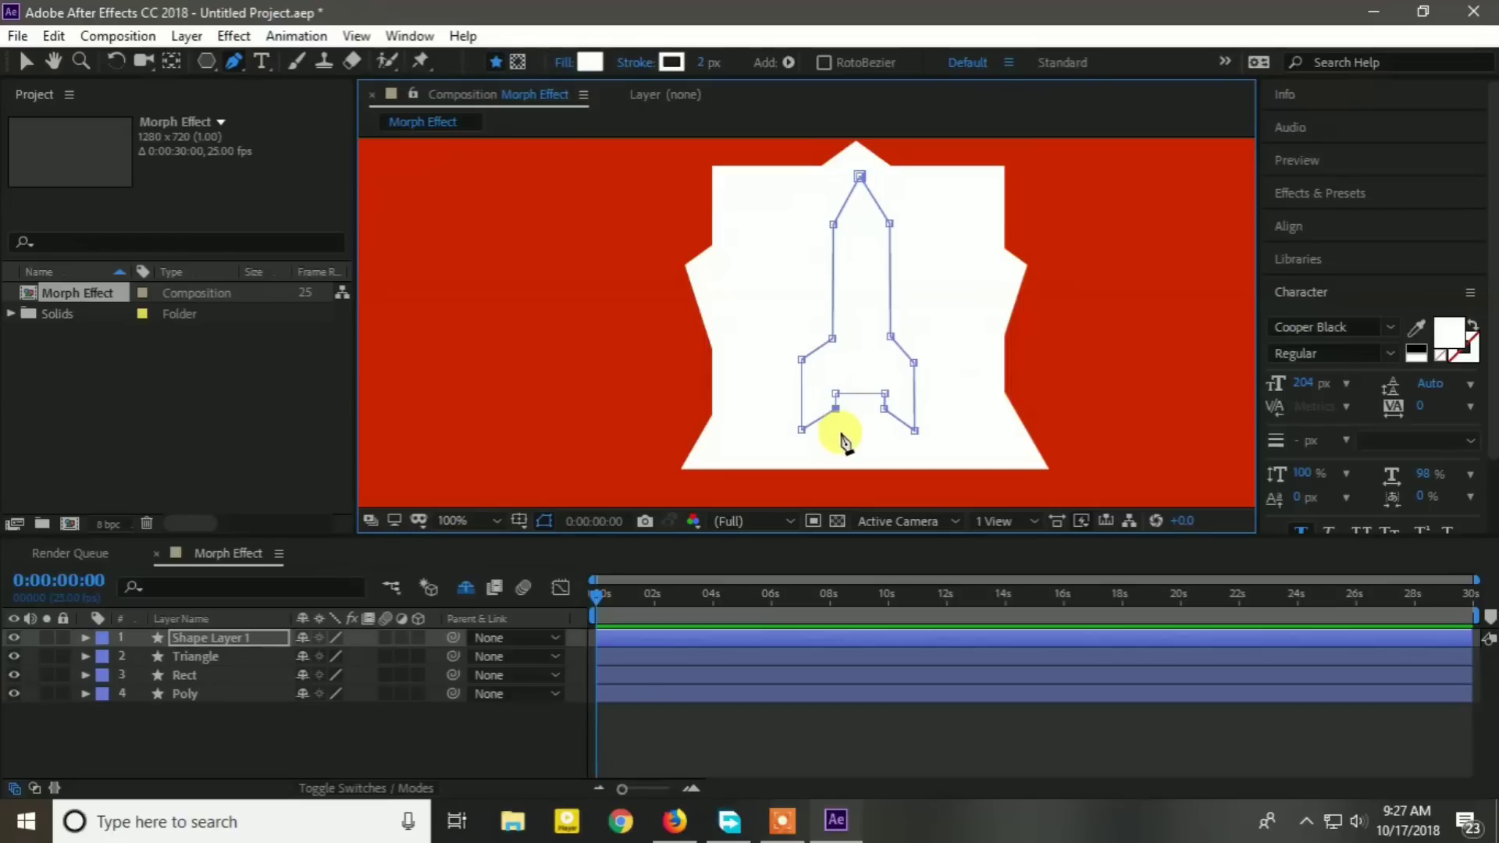
left_click(841, 420)
key("ctrl+z")
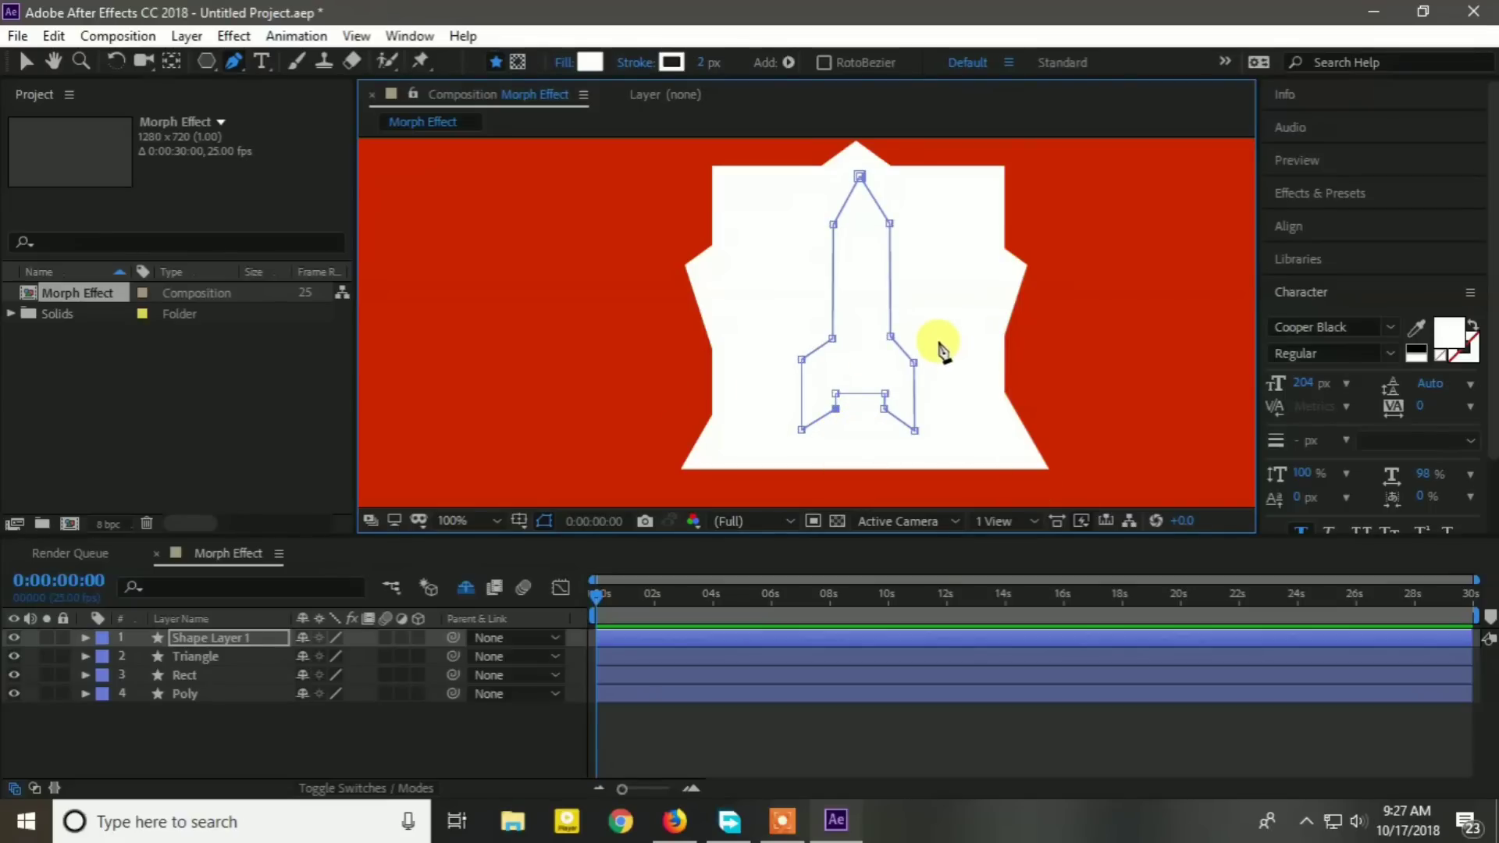
Leave path editing and rename the new shape layer as Rocket.
left_click(21, 63)
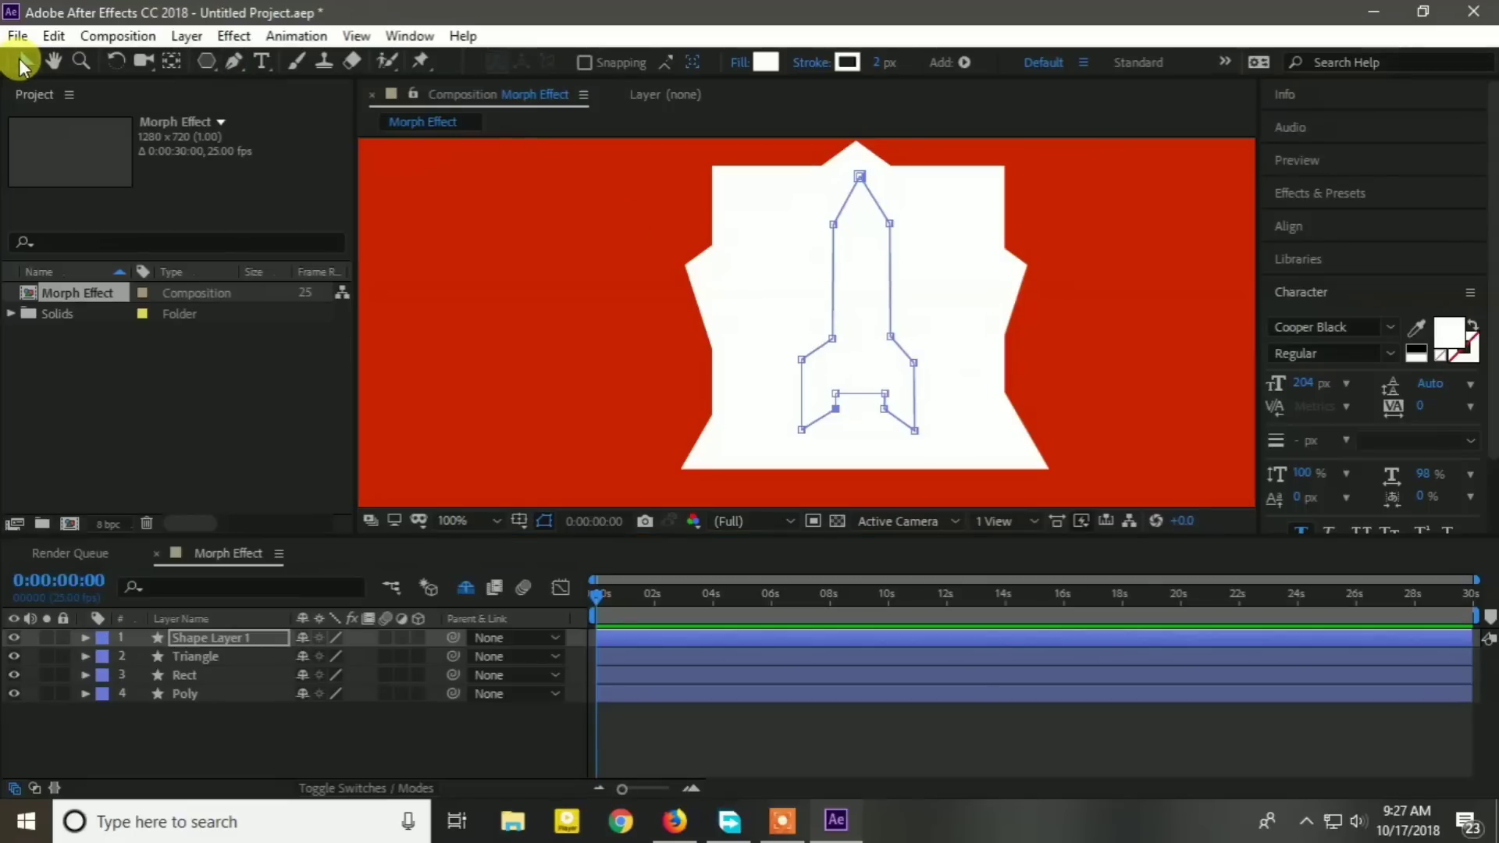
left_click(838, 206)
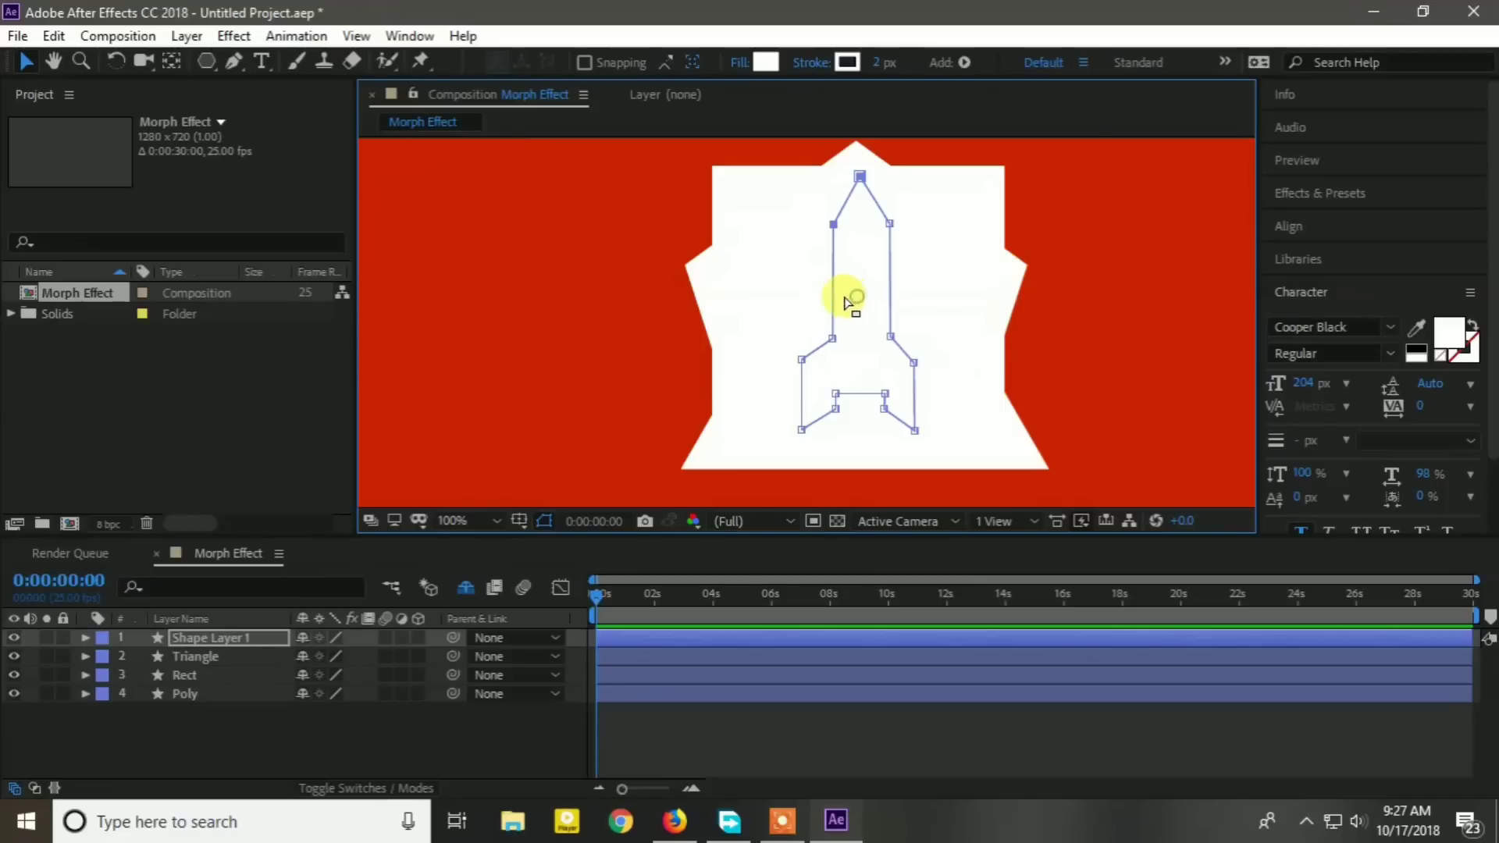
left_click_drag(858, 295, 767, 321)
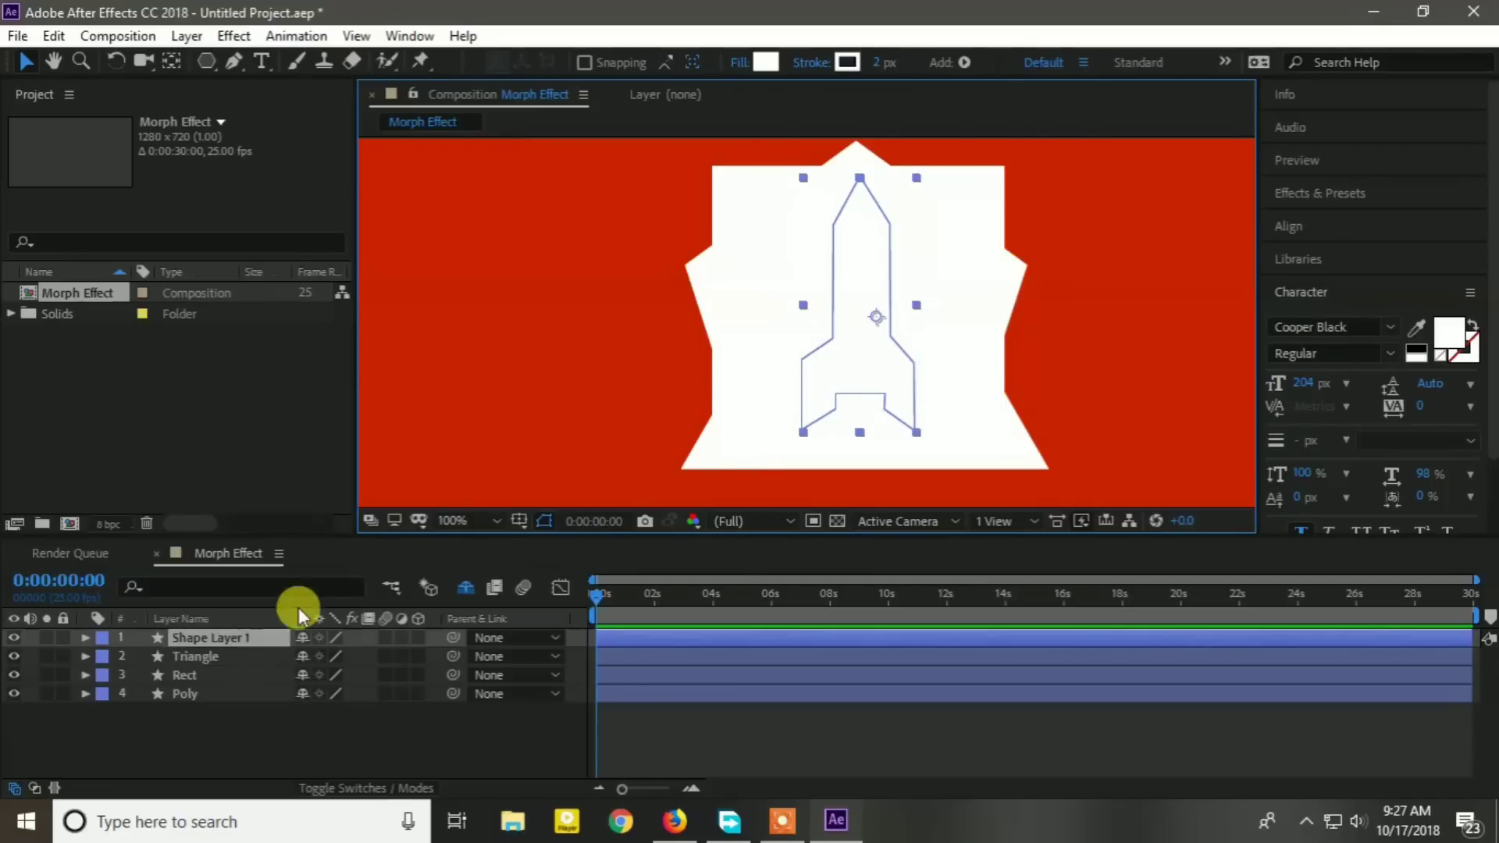
left_click(212, 638)
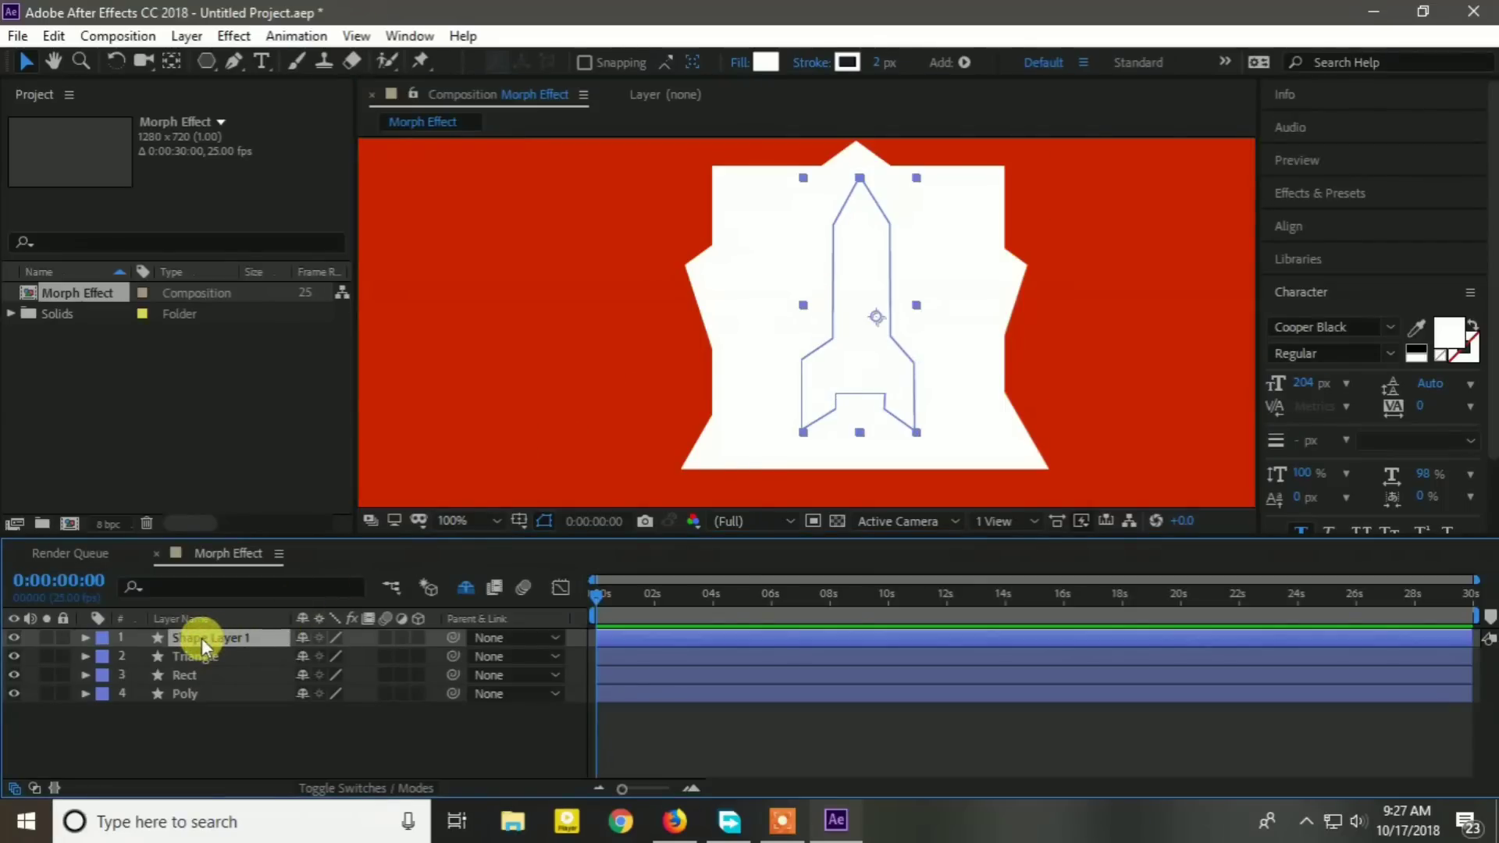
key("Return")
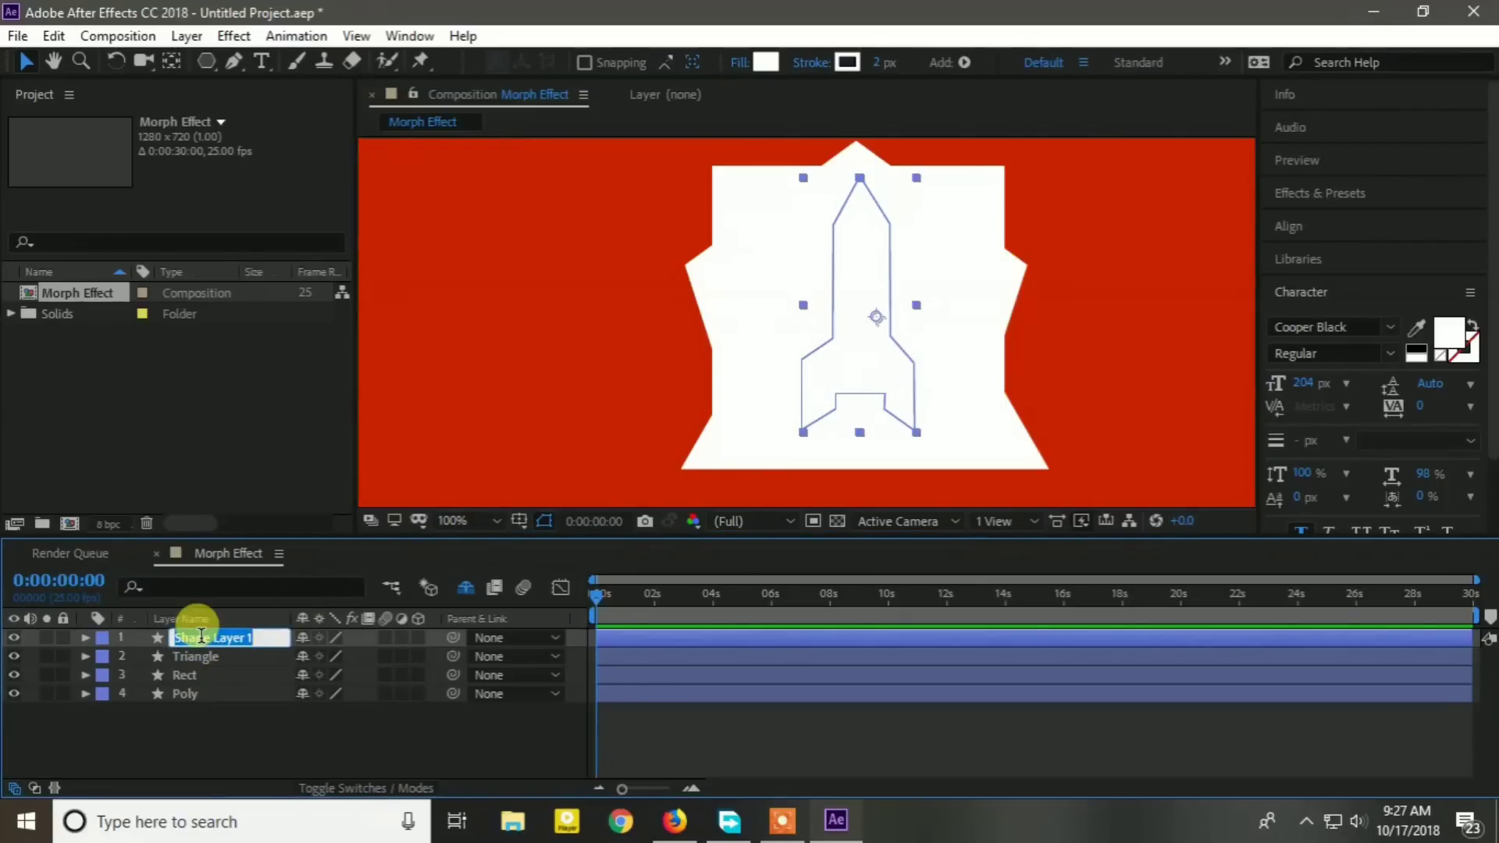
type("Rocket")
key("Return")
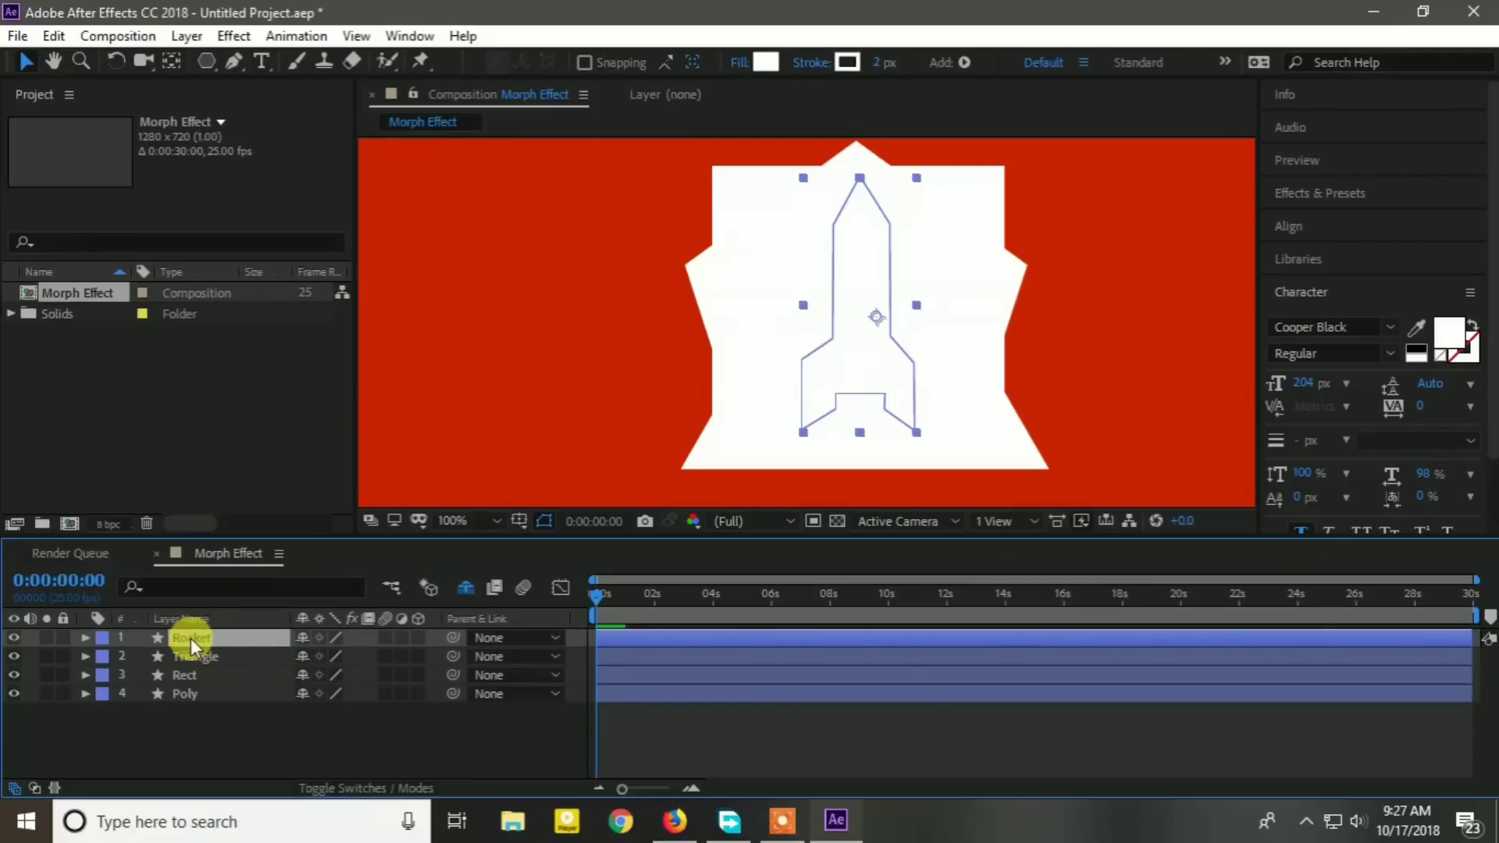
Move the rocket onto the empty red area left of the overlapping shapes and deselect it.
left_click(831, 301)
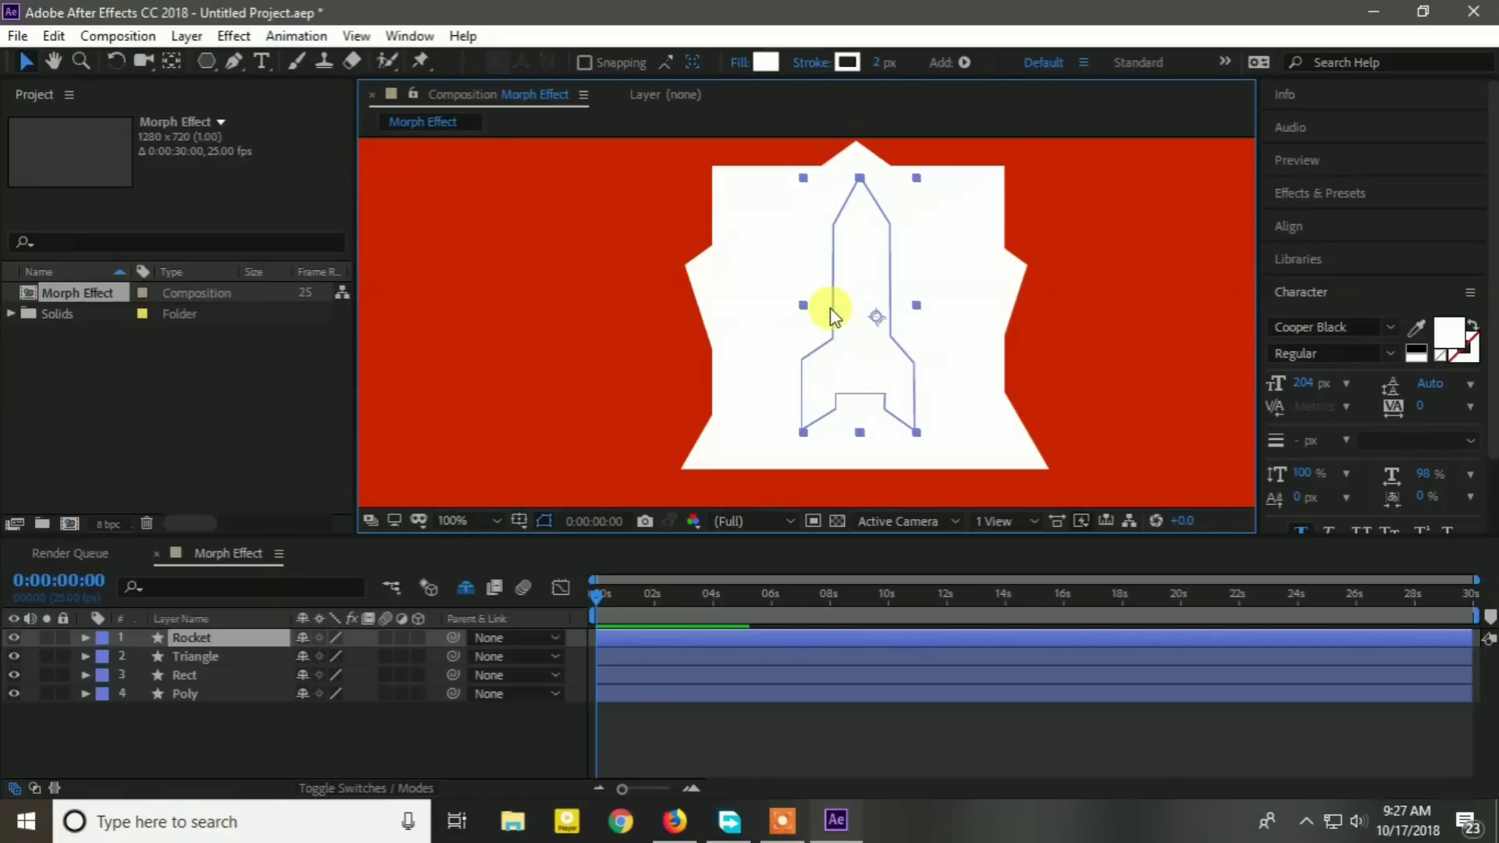
left_click_drag(812, 306, 496, 310)
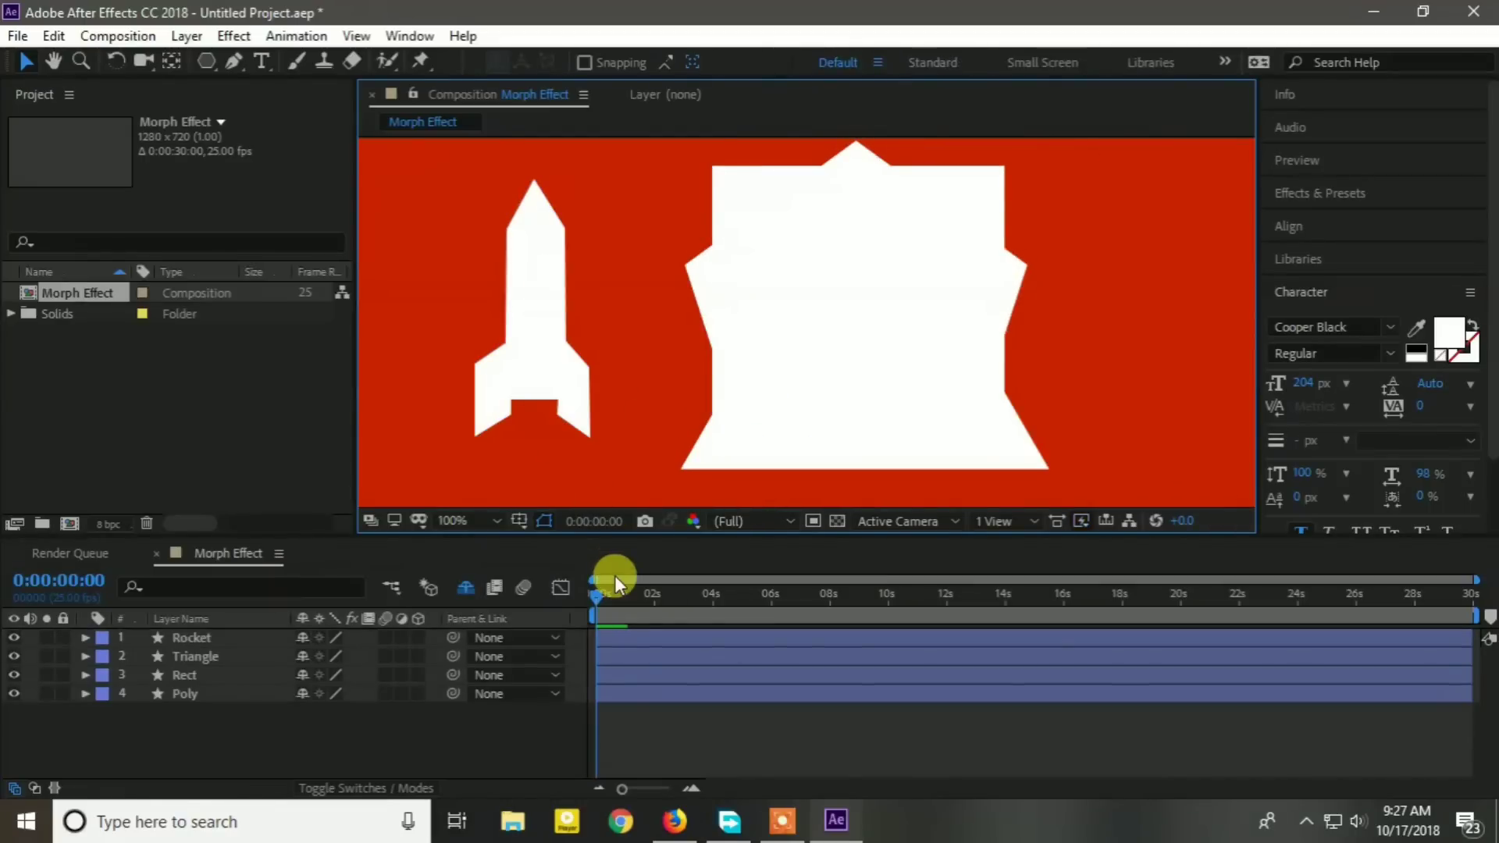
Center the Rocket layer's anchor point on the rocket shape and return to the Selection tool.
left_click(511, 359)
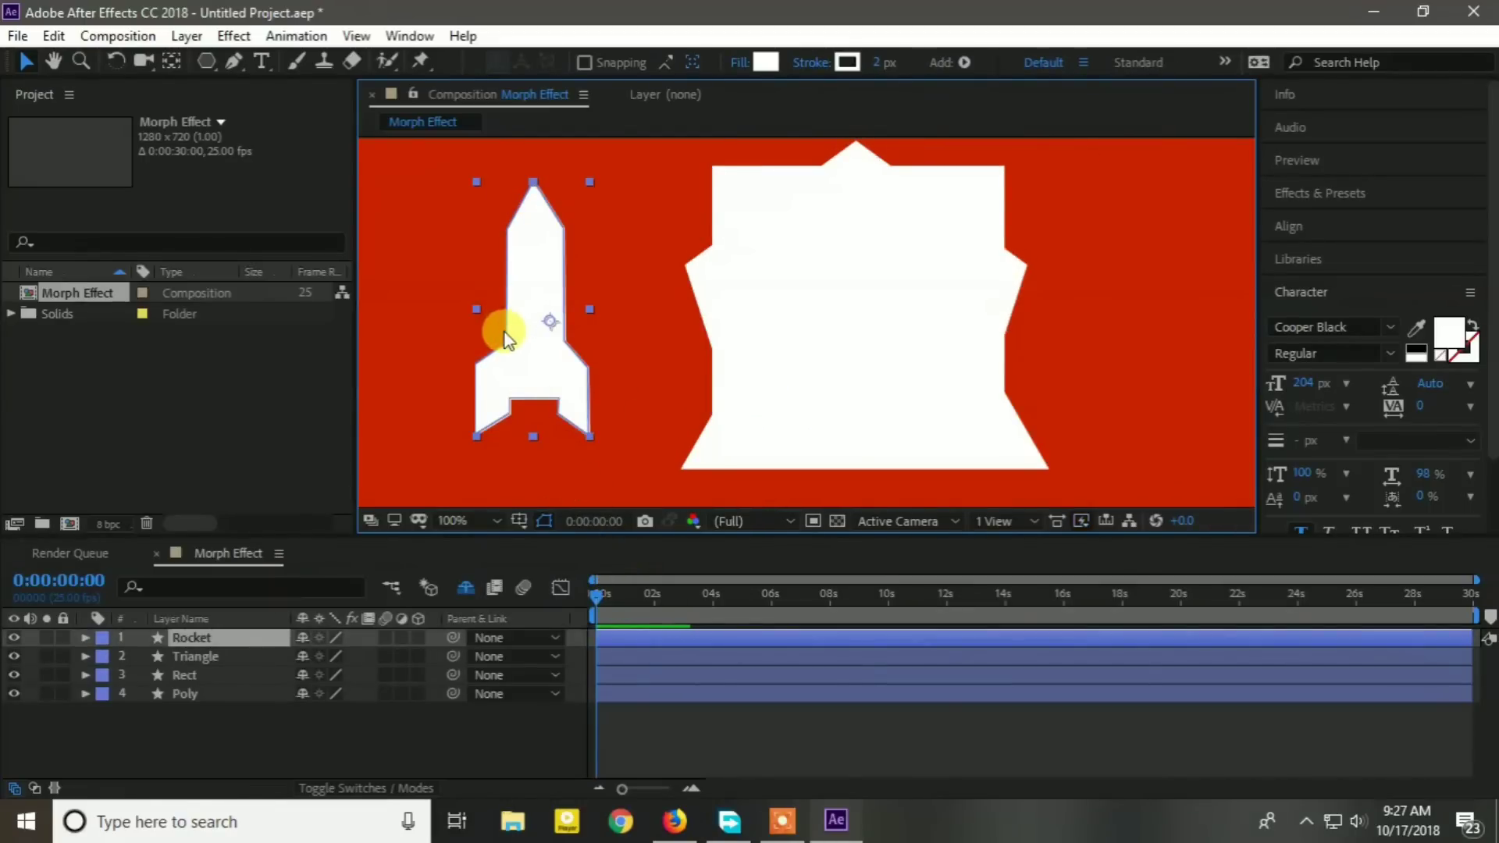
left_click(167, 59)
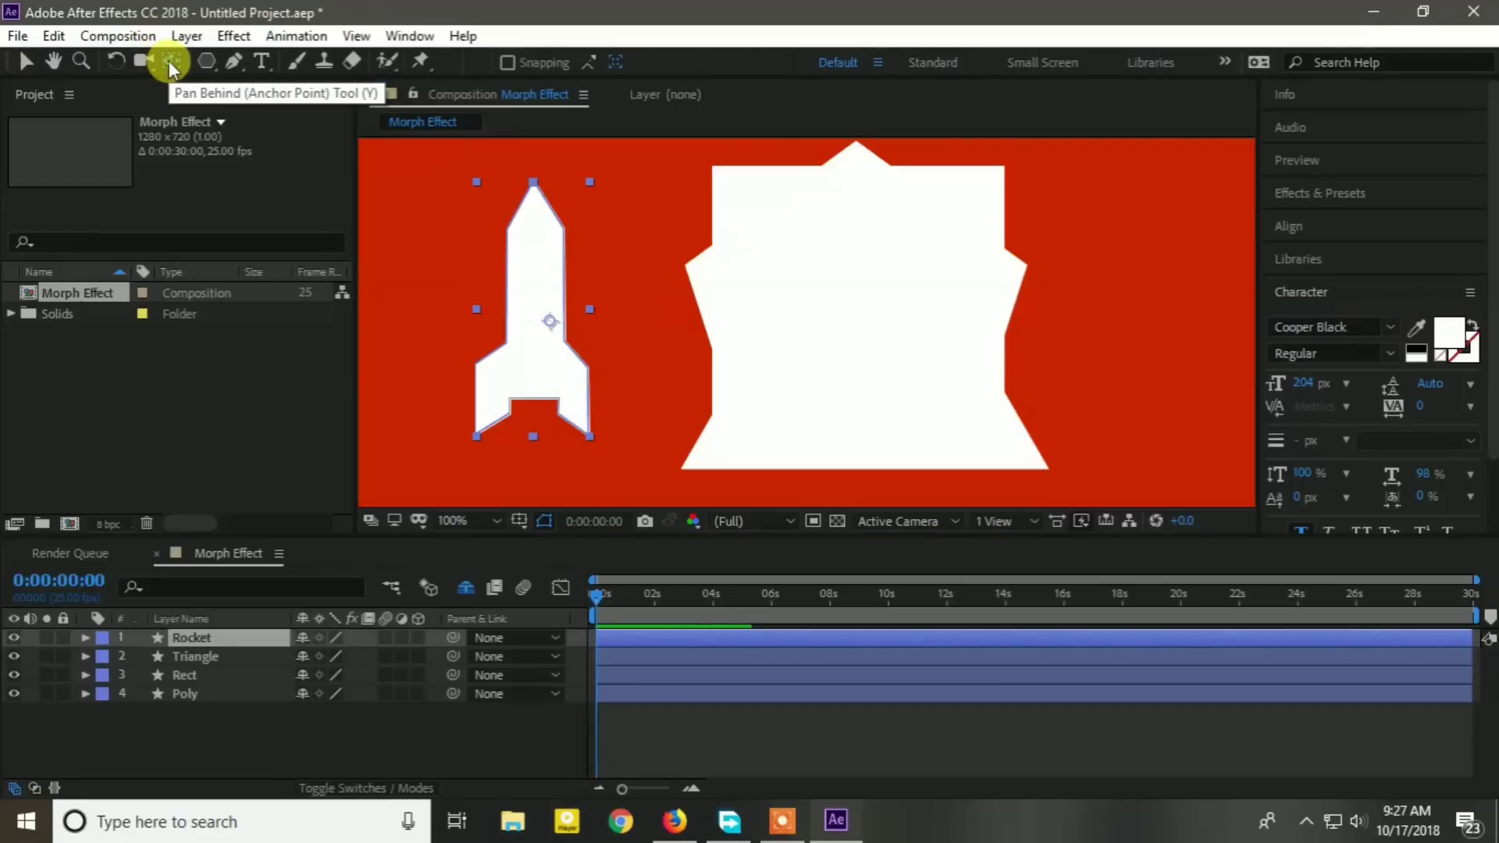
left_click(534, 234)
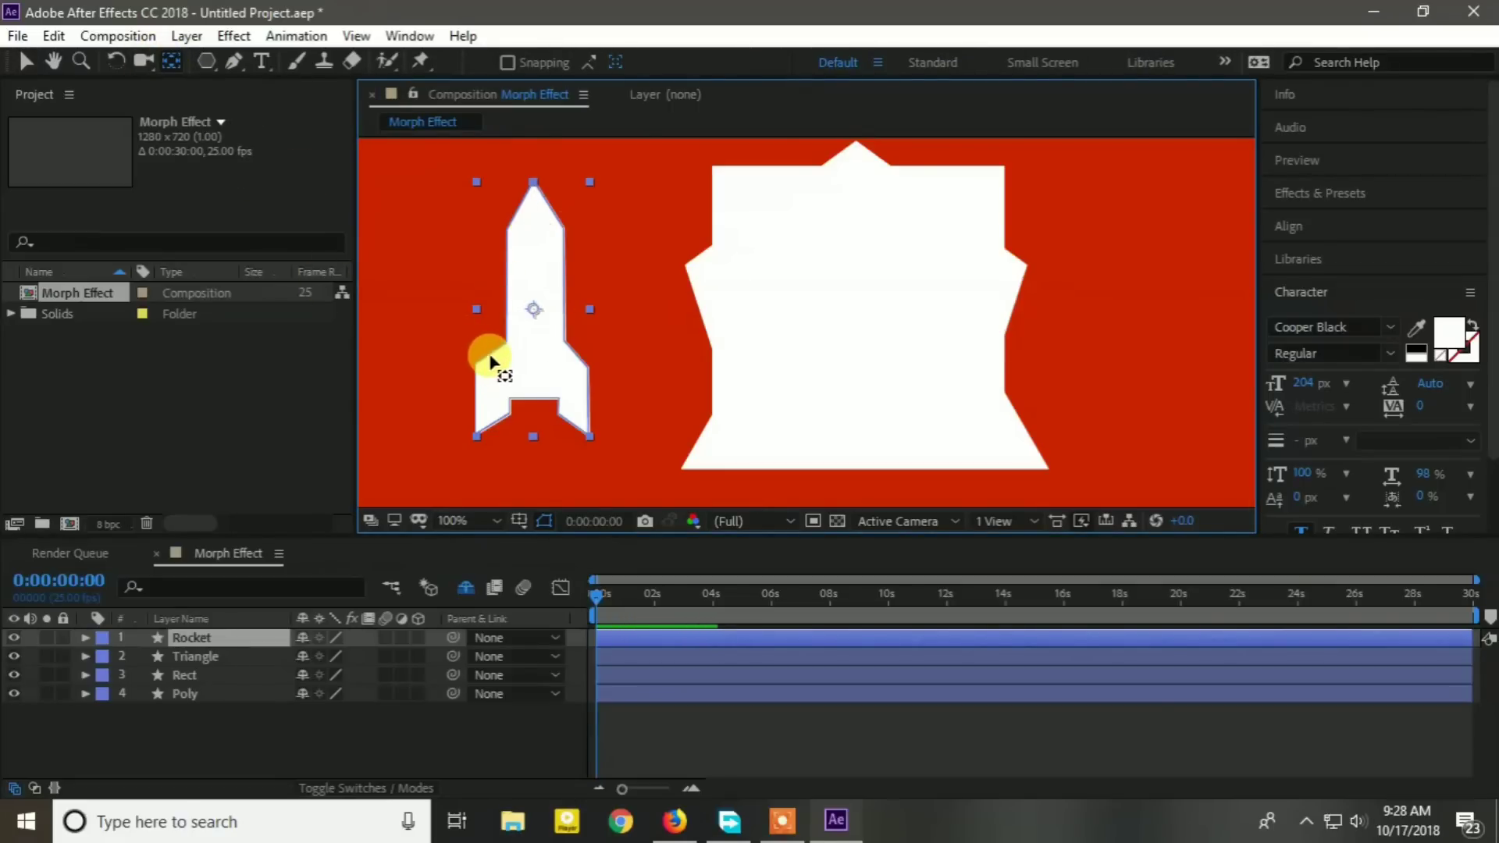
left_click(15, 62)
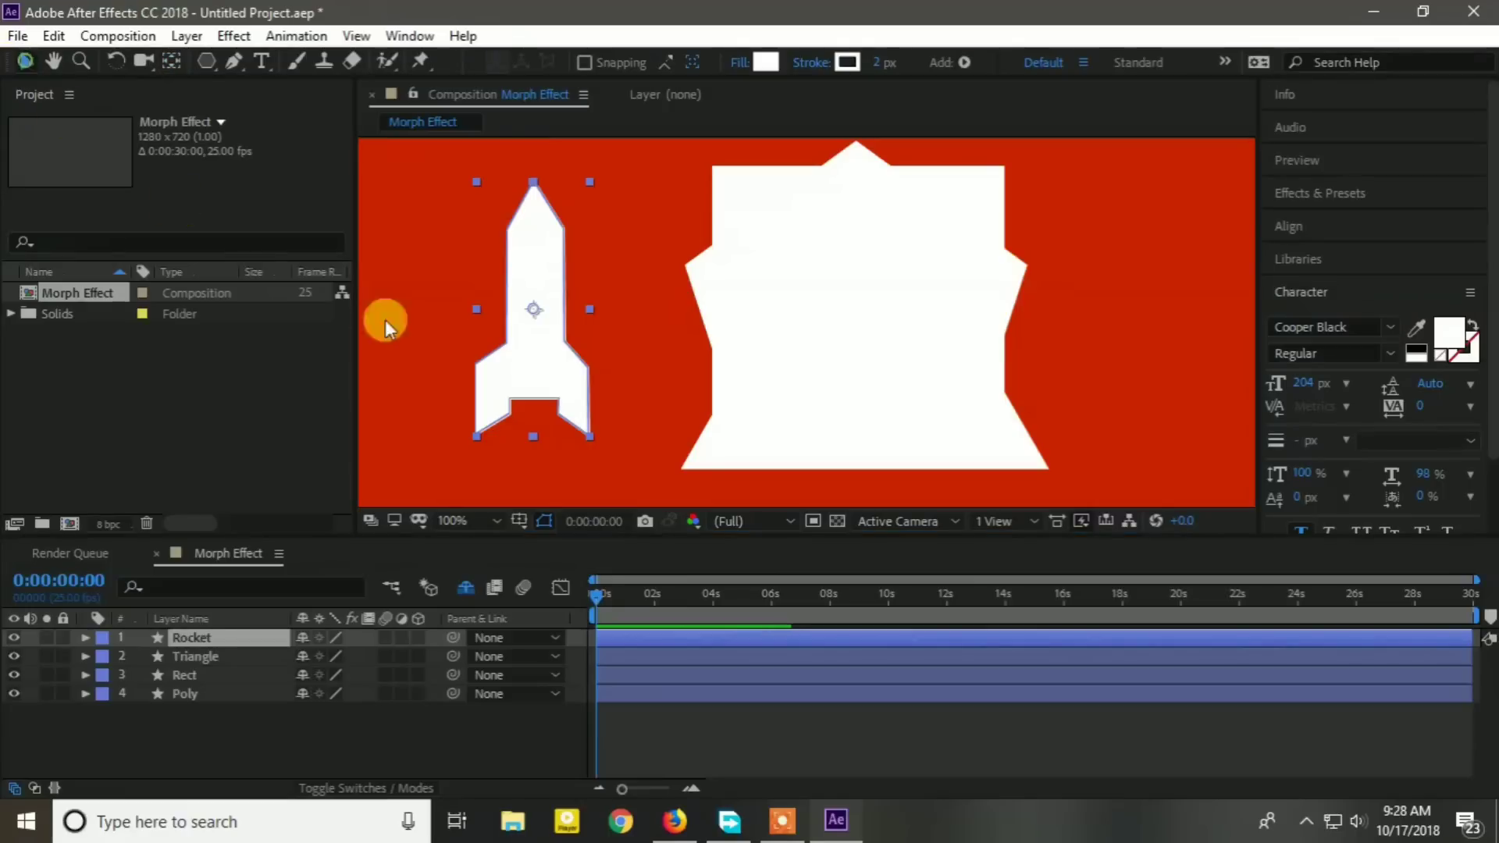
Move the rocket back over the center of the overlapping shapes.
left_click_drag(515, 344, 832, 378)
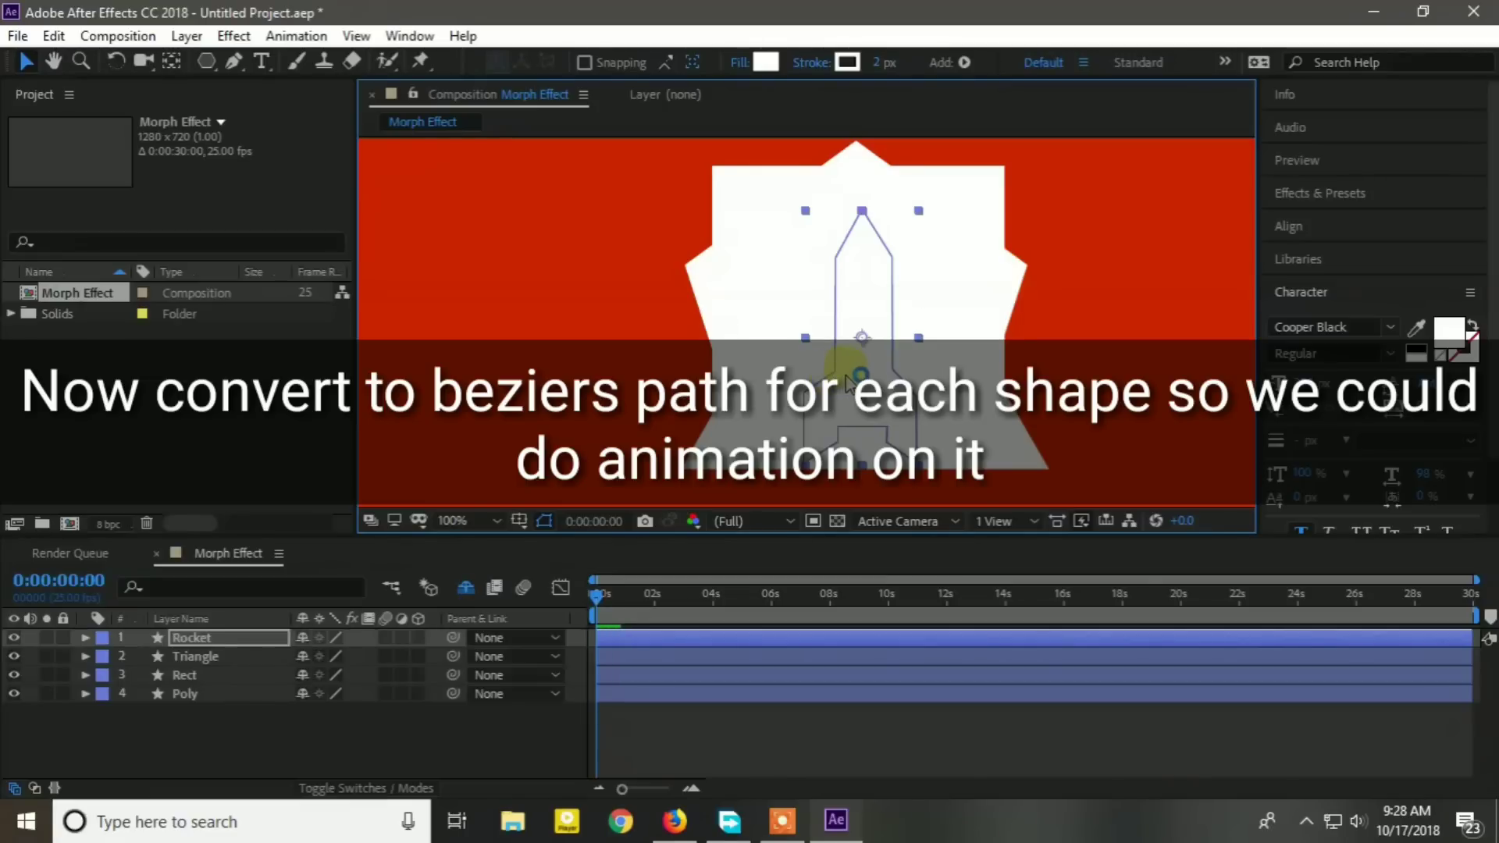
scroll(1007, 336, "down", 2)
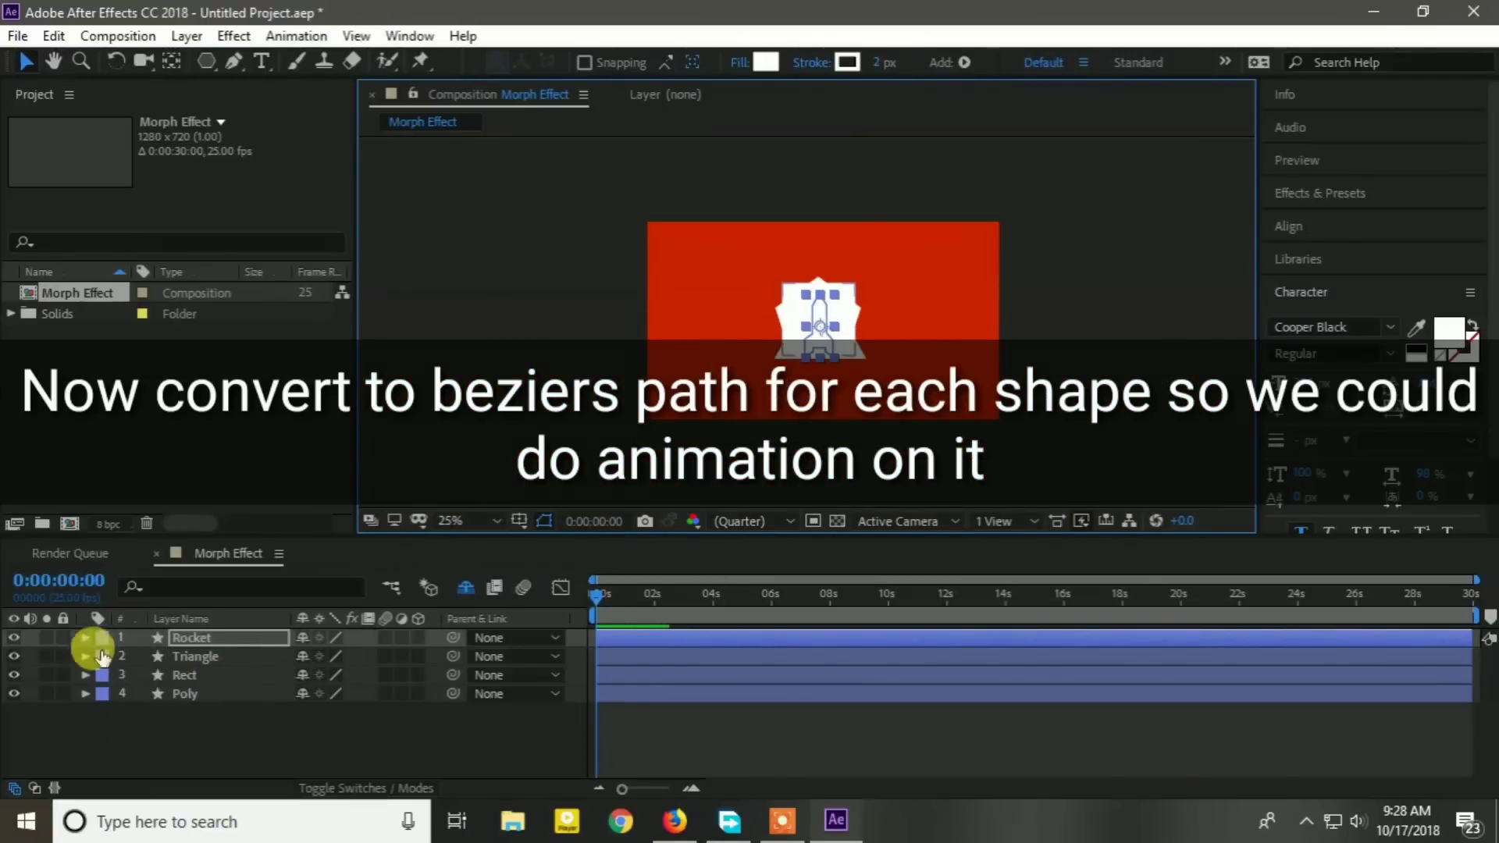
Convert the Poly layer's Polystar Path 1 to a Bezier path.
left_click(90, 696)
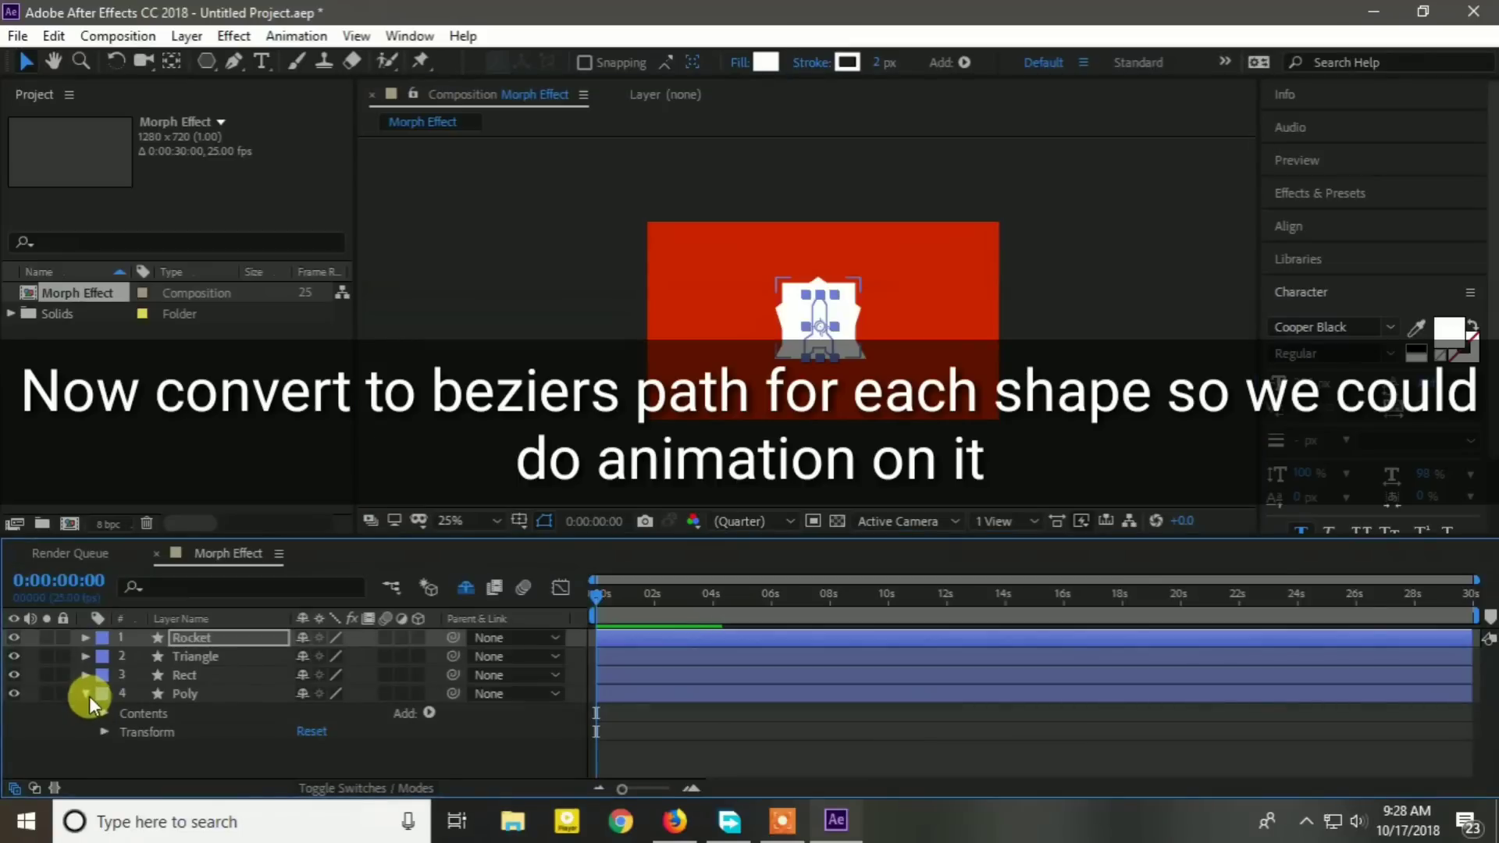
left_click(103, 713)
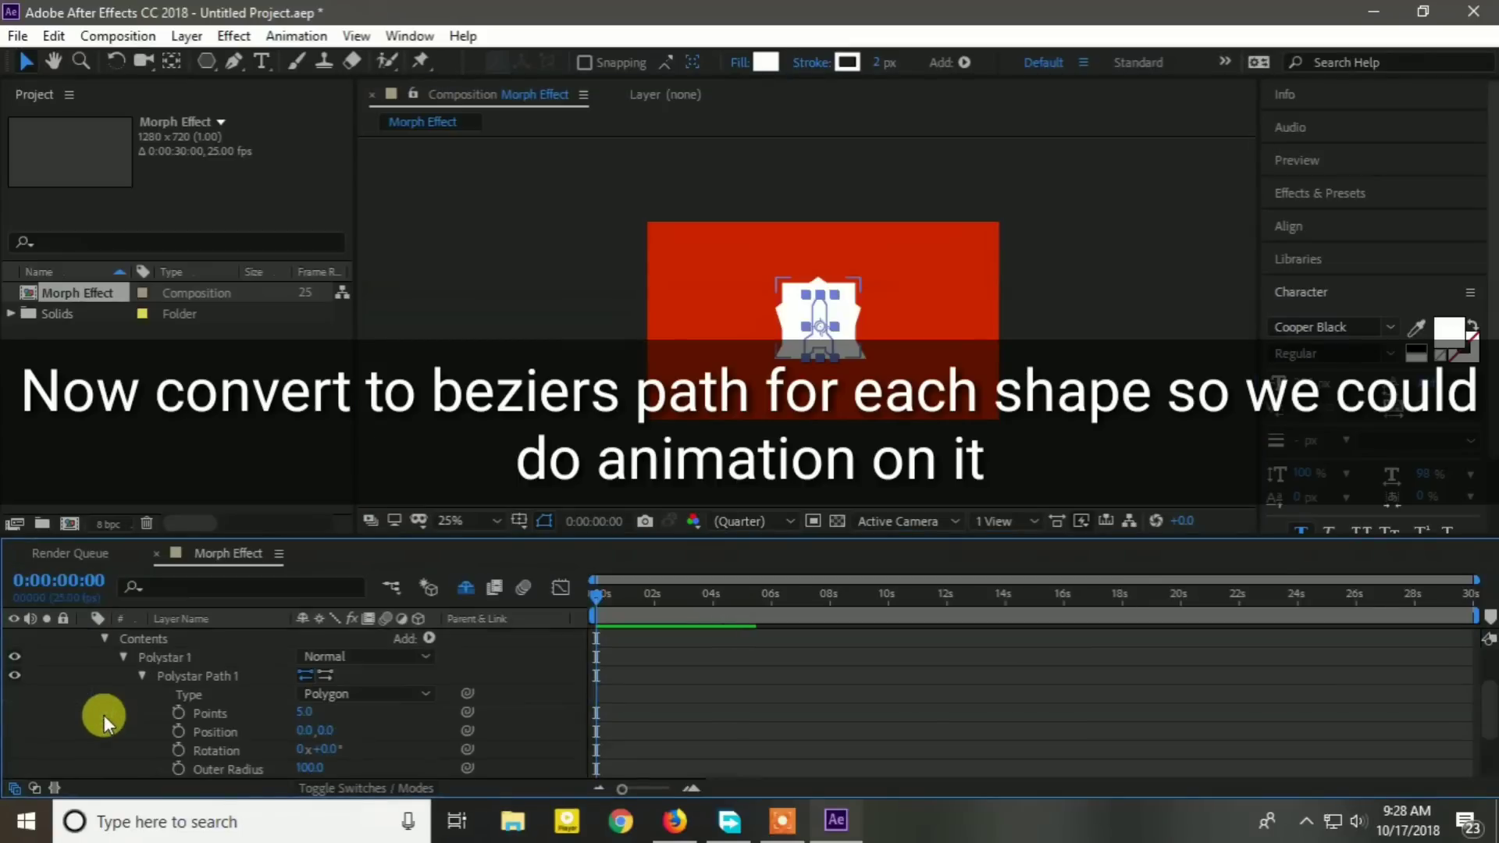
left_click(192, 676)
right_click(214, 677)
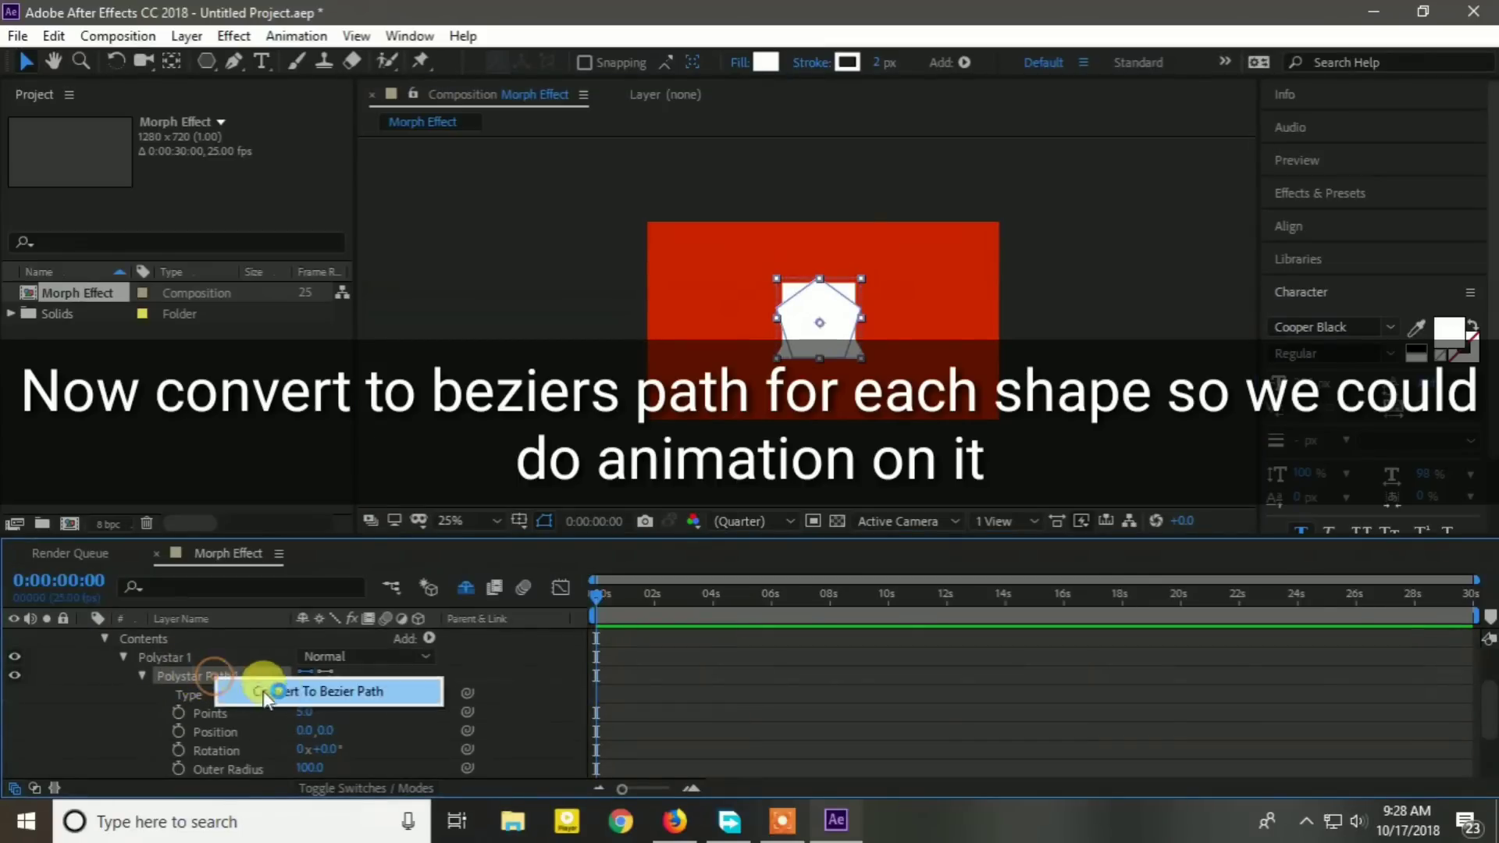
left_click(275, 697)
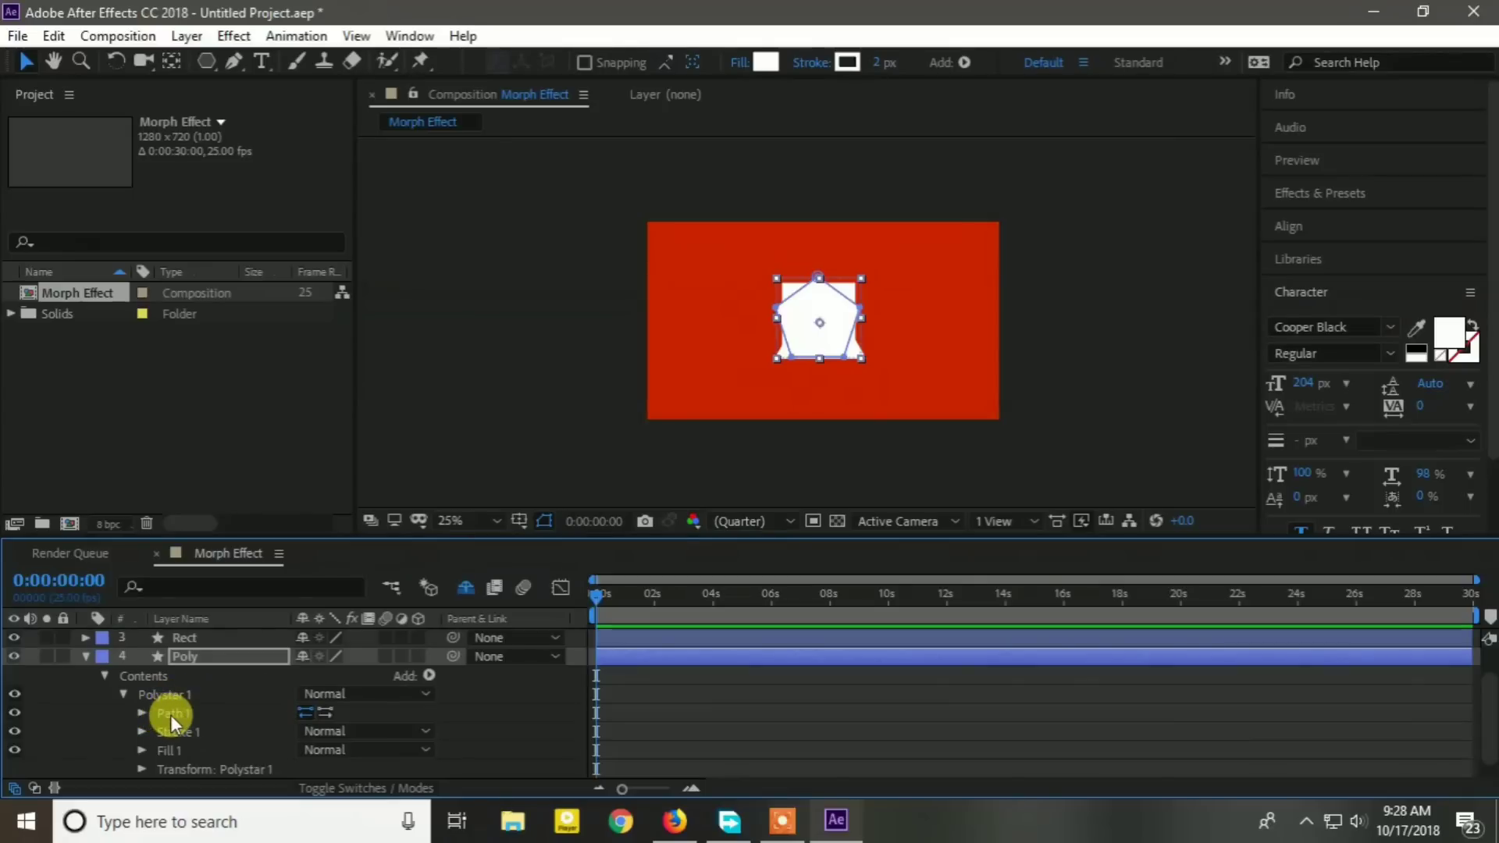
Add a Path keyframe to the Poly layer's Path 1 at 0:00:02:00 and collapse the layer.
scroll(172, 715, "down", 1)
scroll(172, 715, "up", 3)
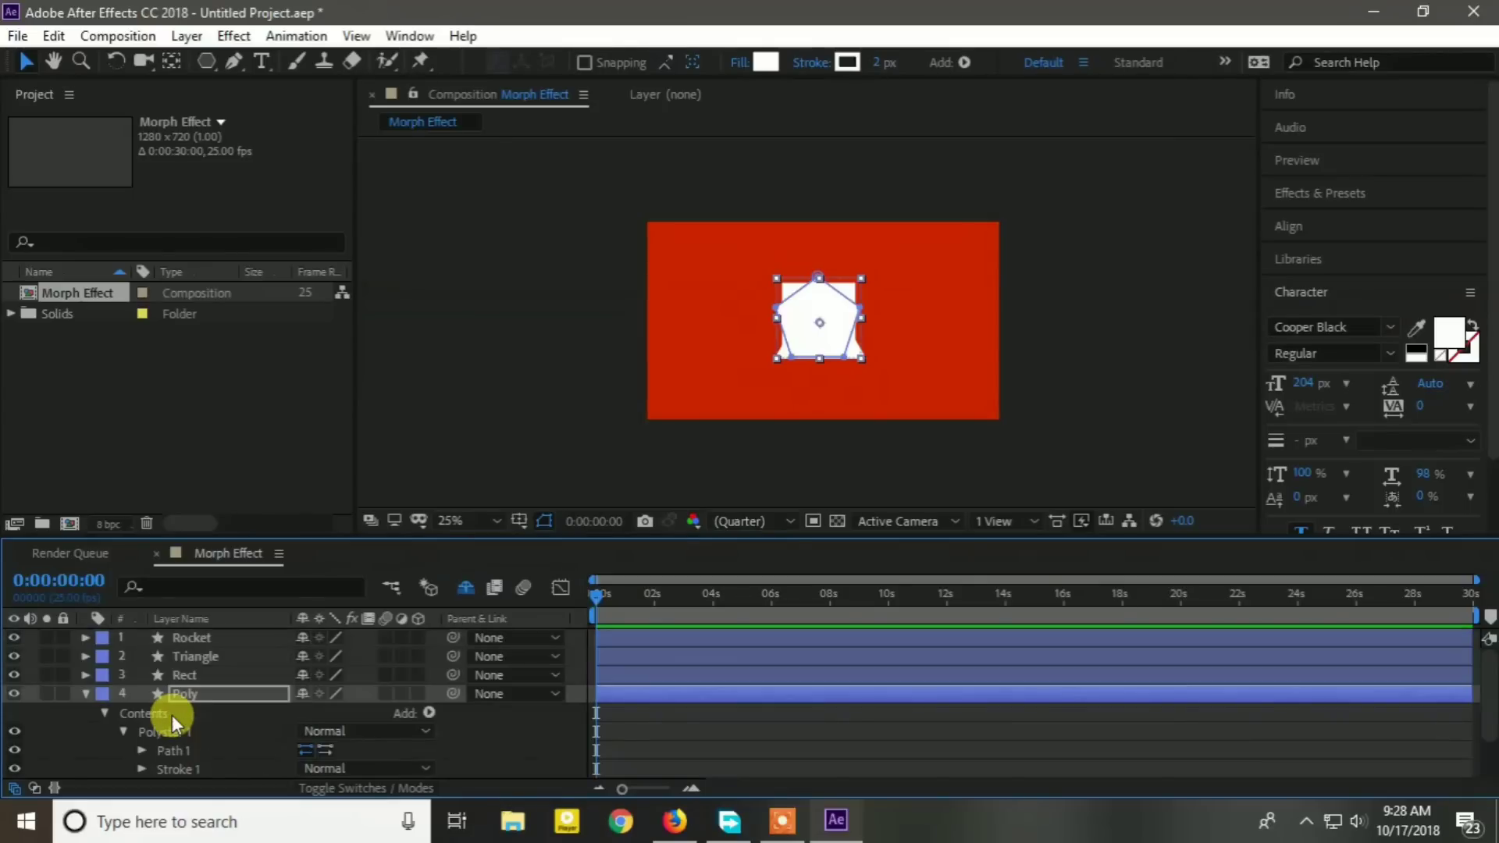
left_click(170, 737)
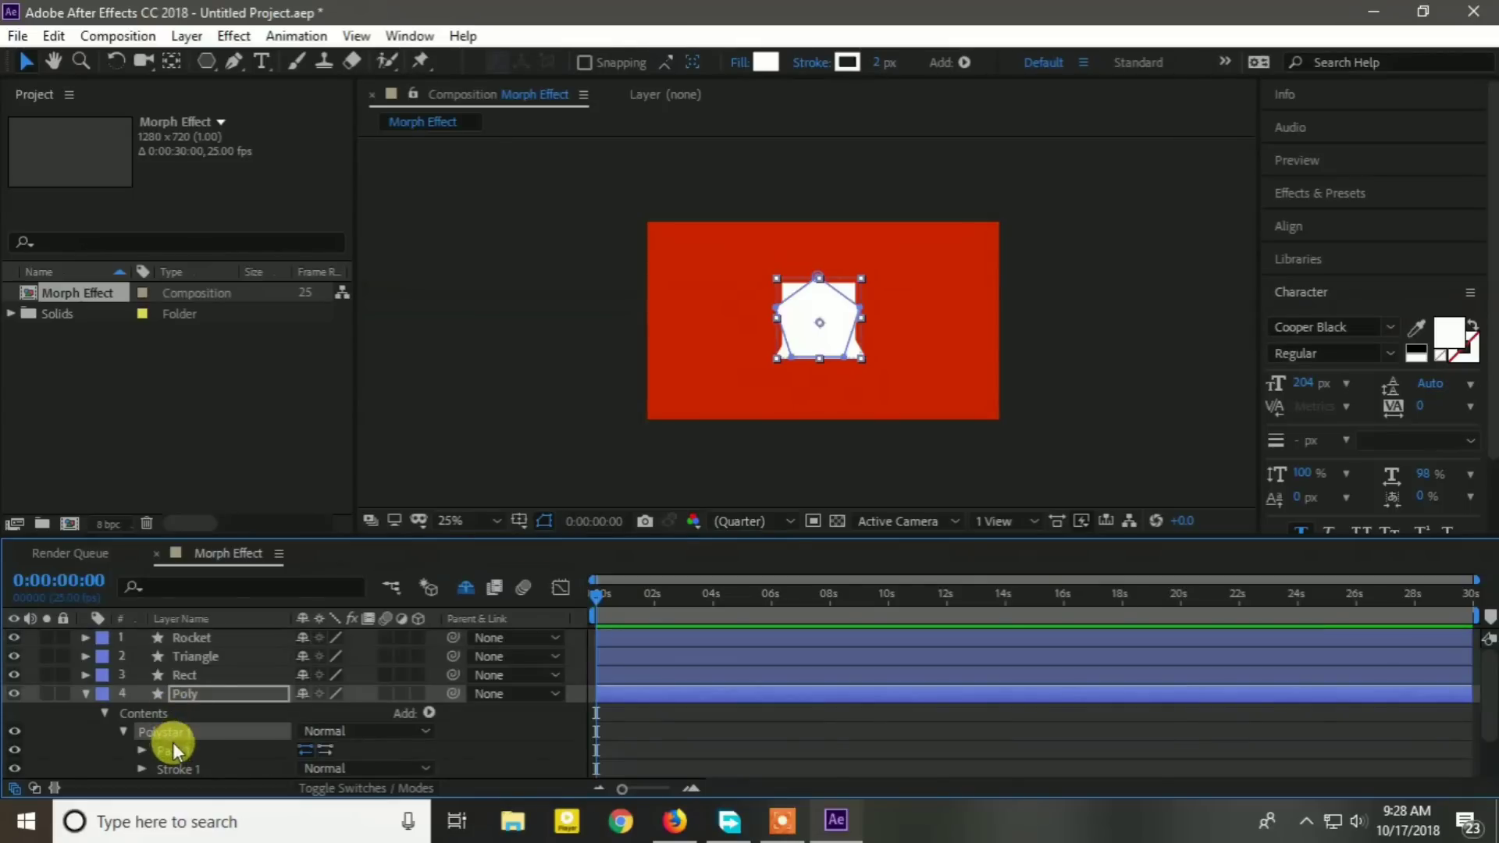
left_click(170, 750)
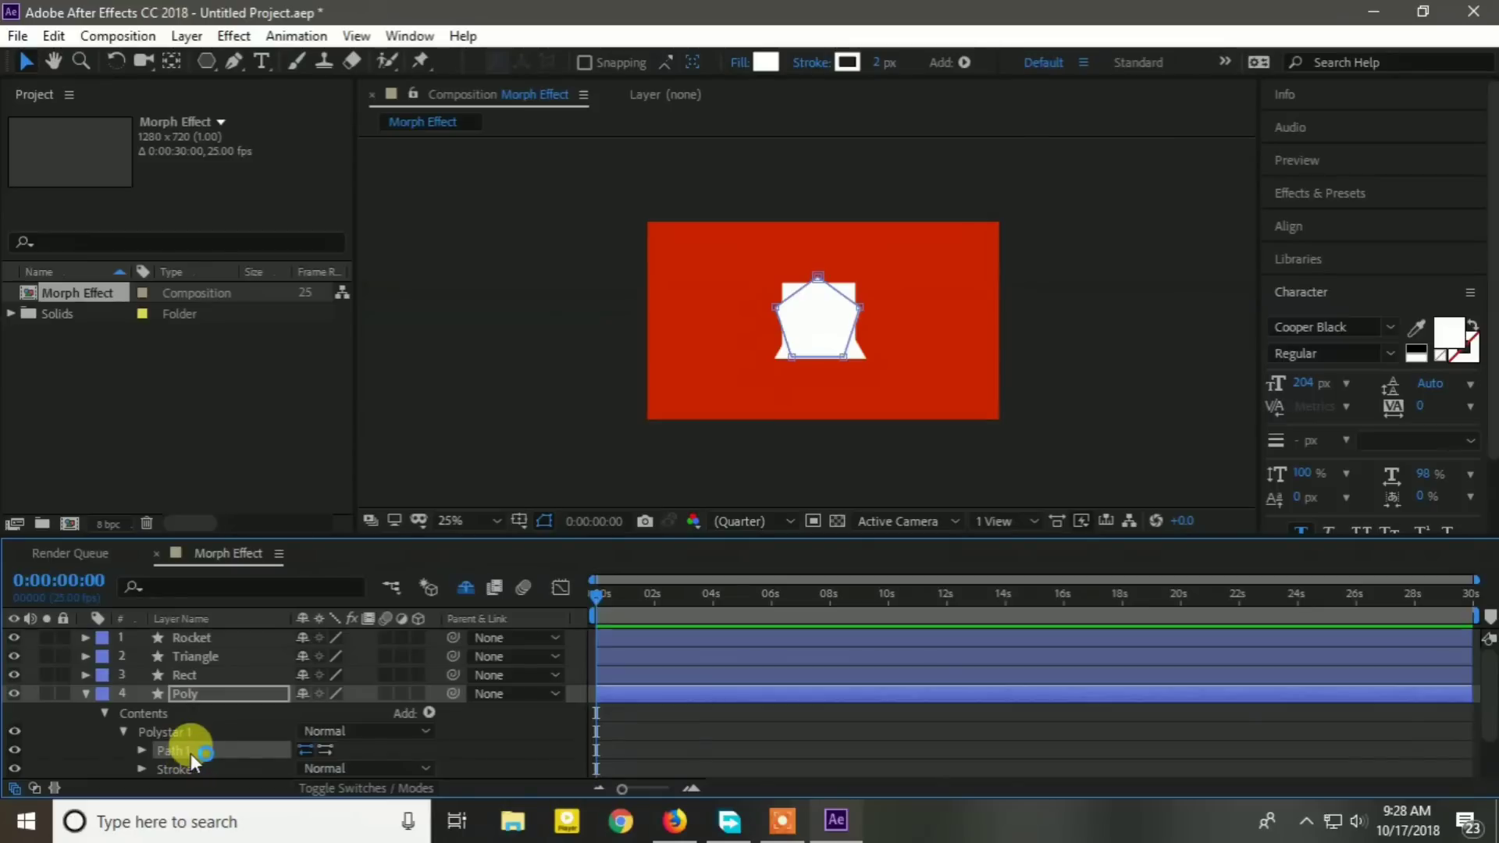
left_click(142, 751)
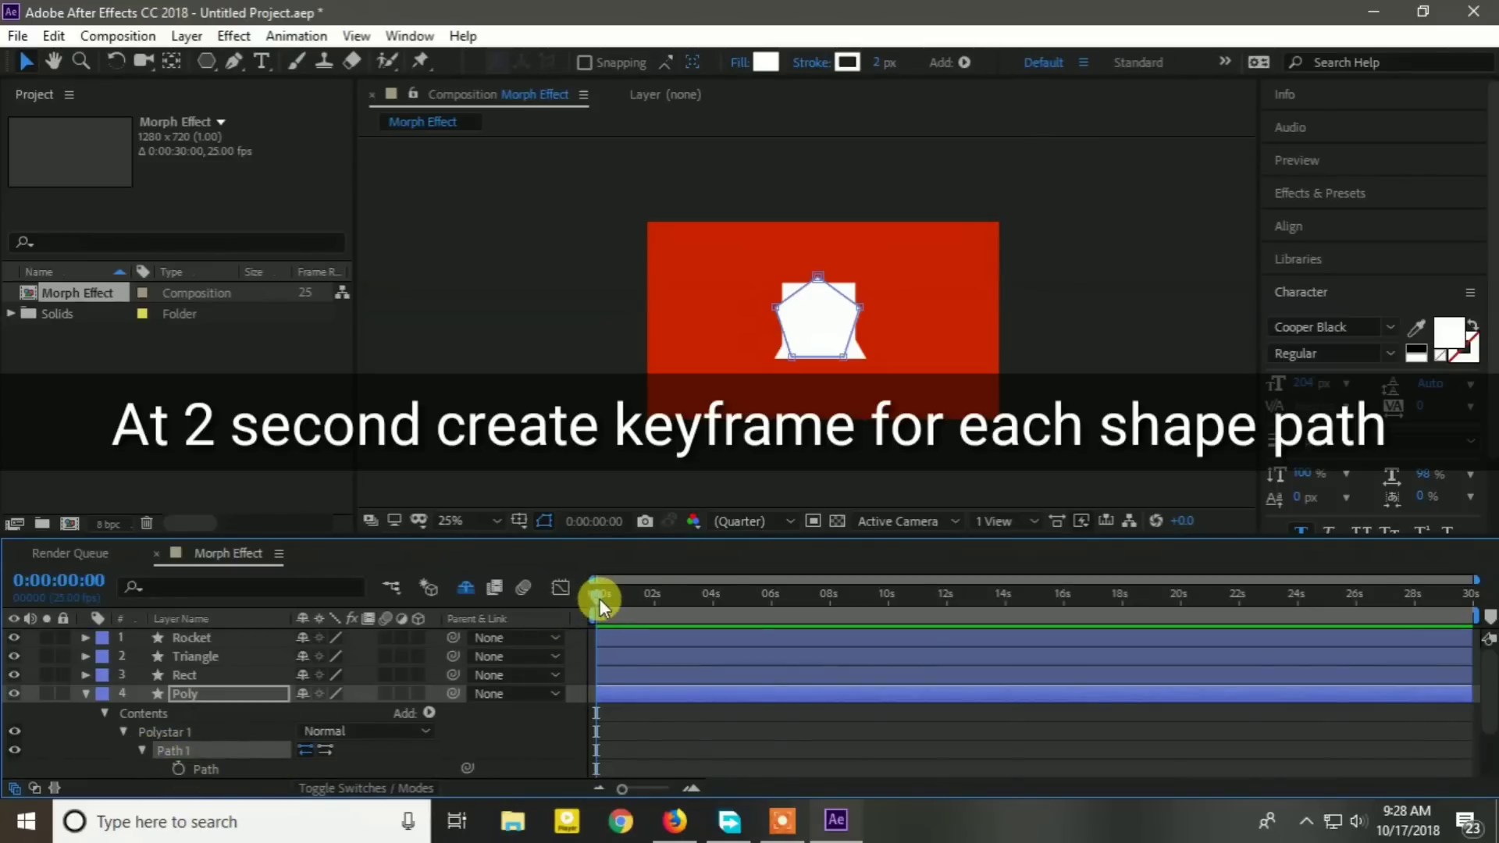
left_click_drag(600, 597, 657, 596)
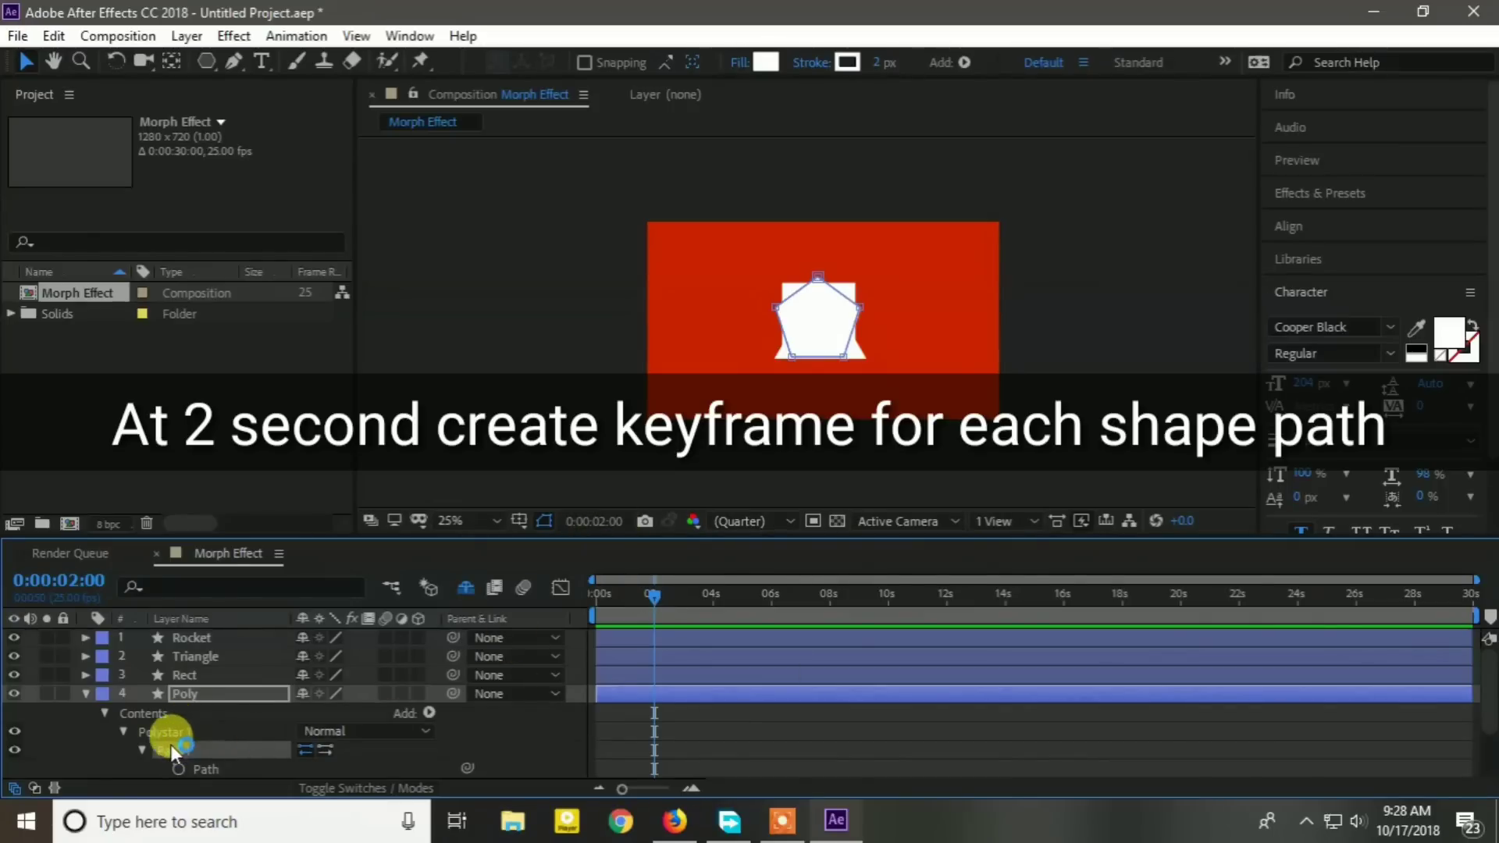
left_click(179, 767)
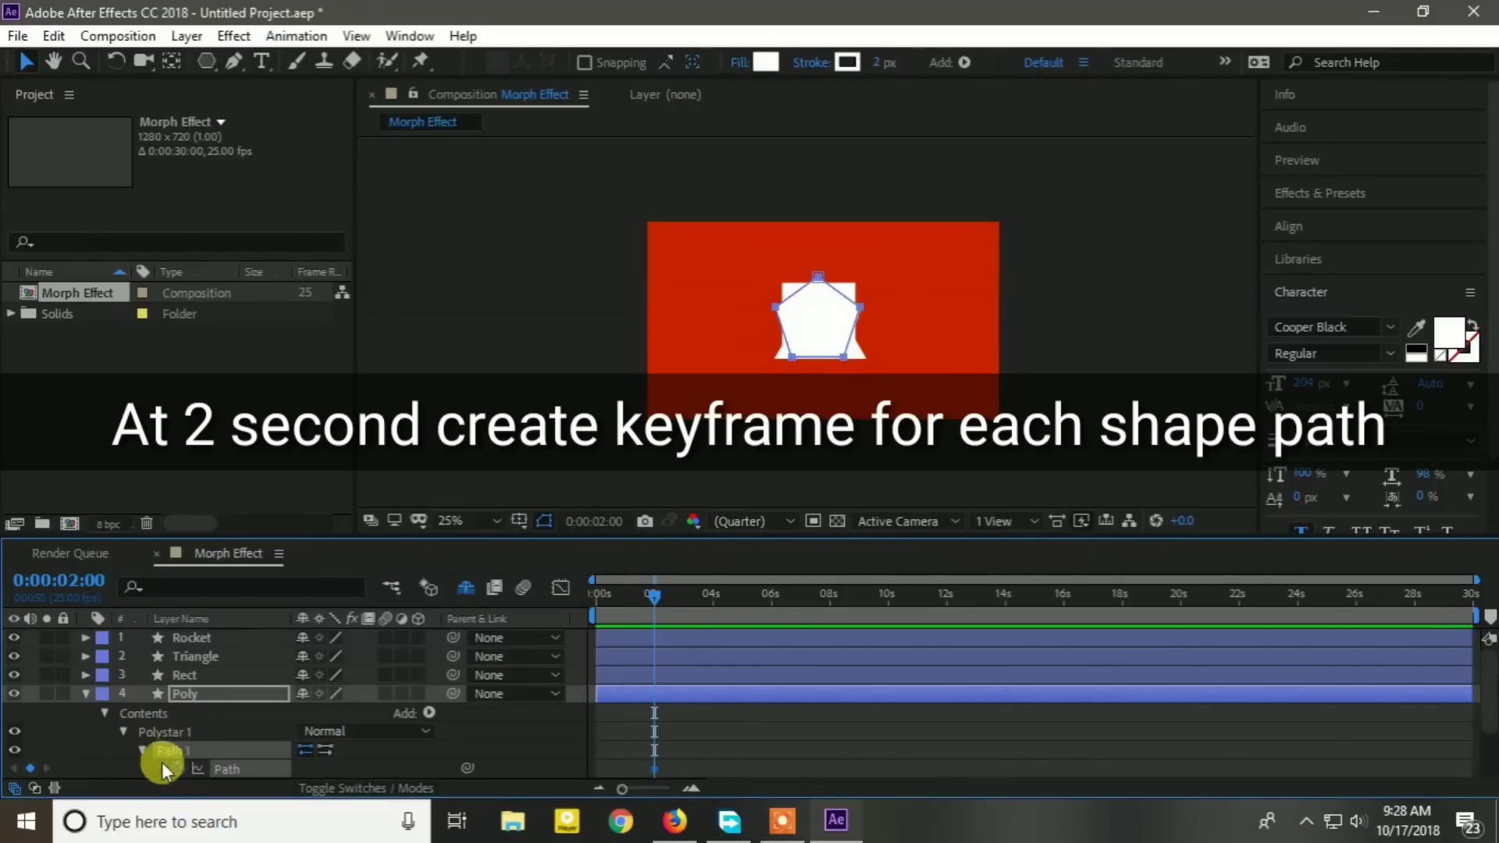
left_click(85, 693)
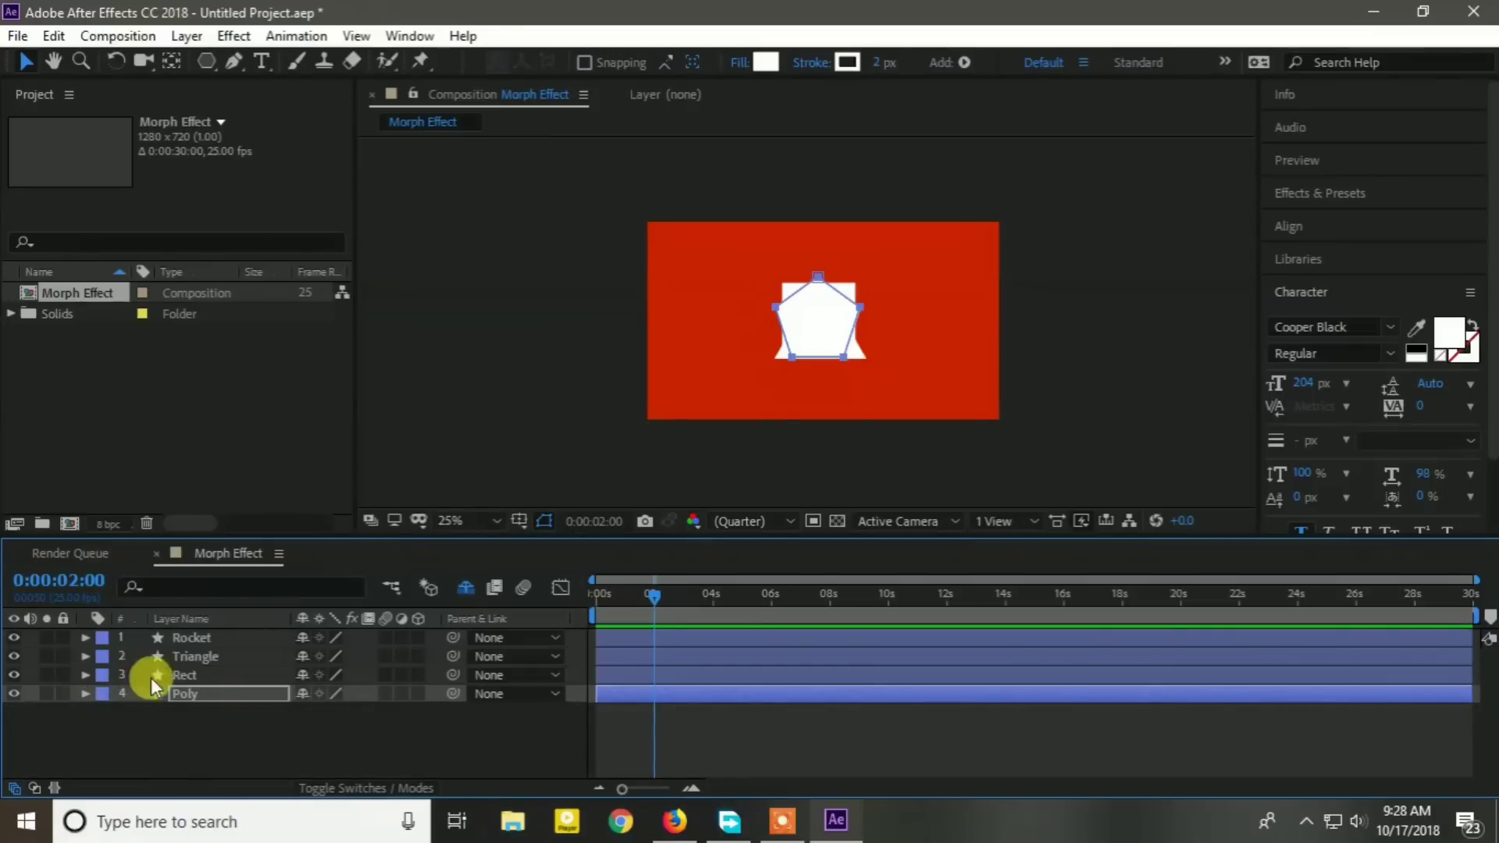
Convert the Rect layer's Rectangle Path 1 to a Bezier path.
left_click(152, 676)
left_click(86, 675)
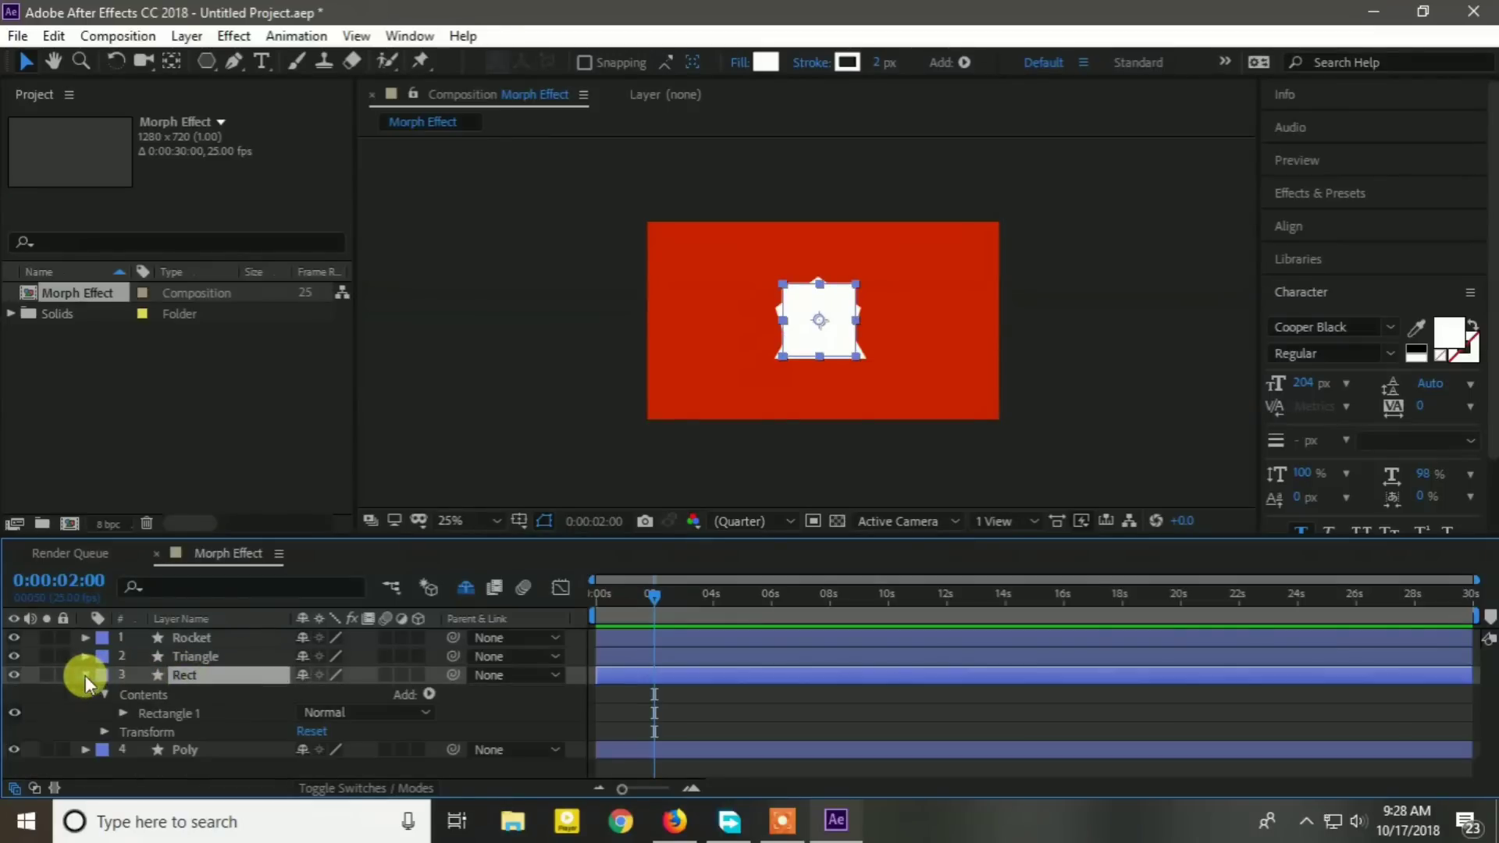
left_click(124, 712)
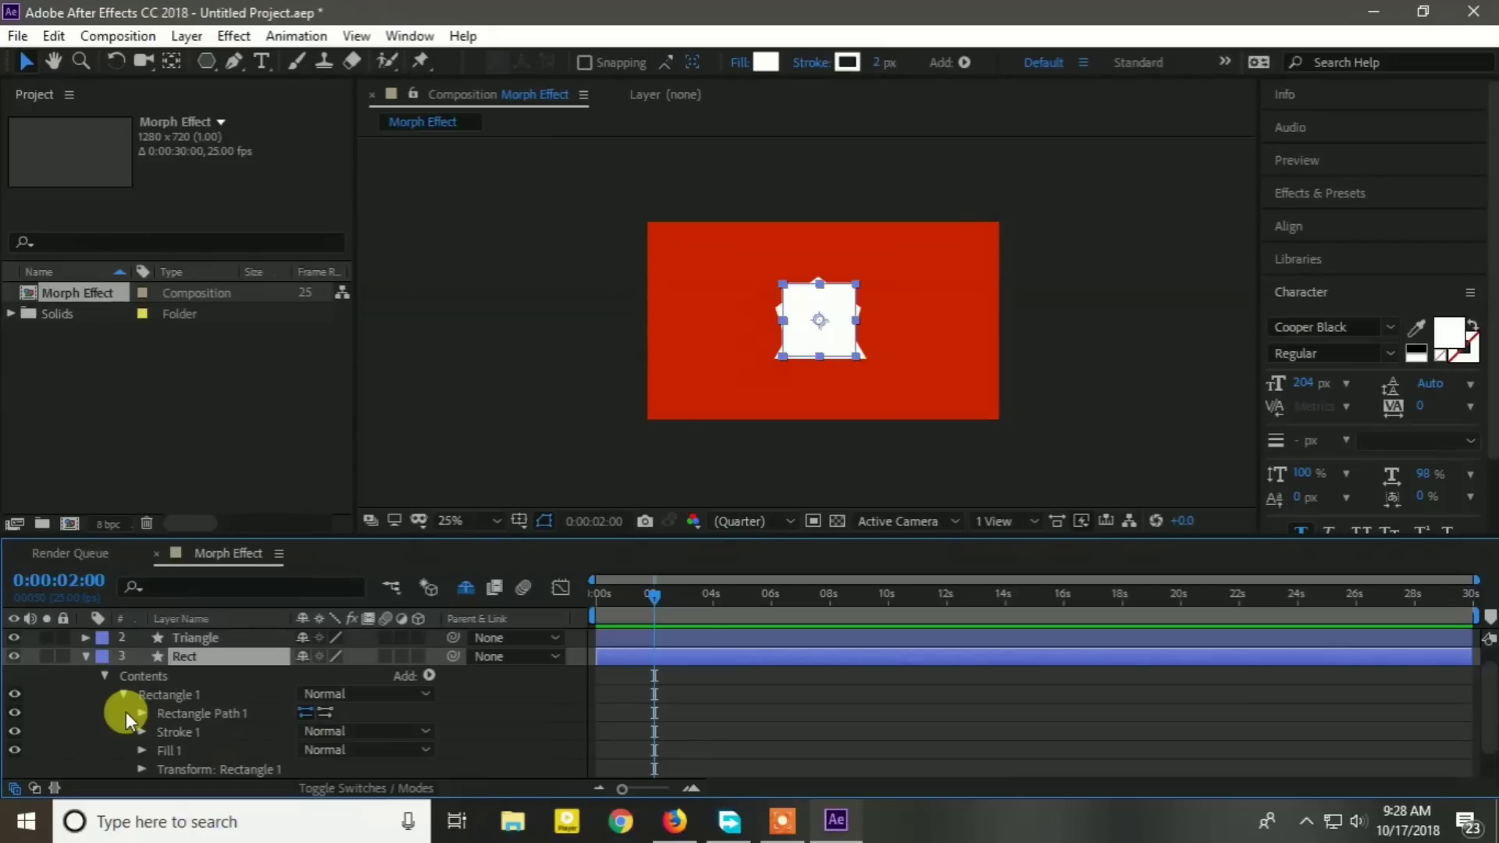
left_click(140, 714)
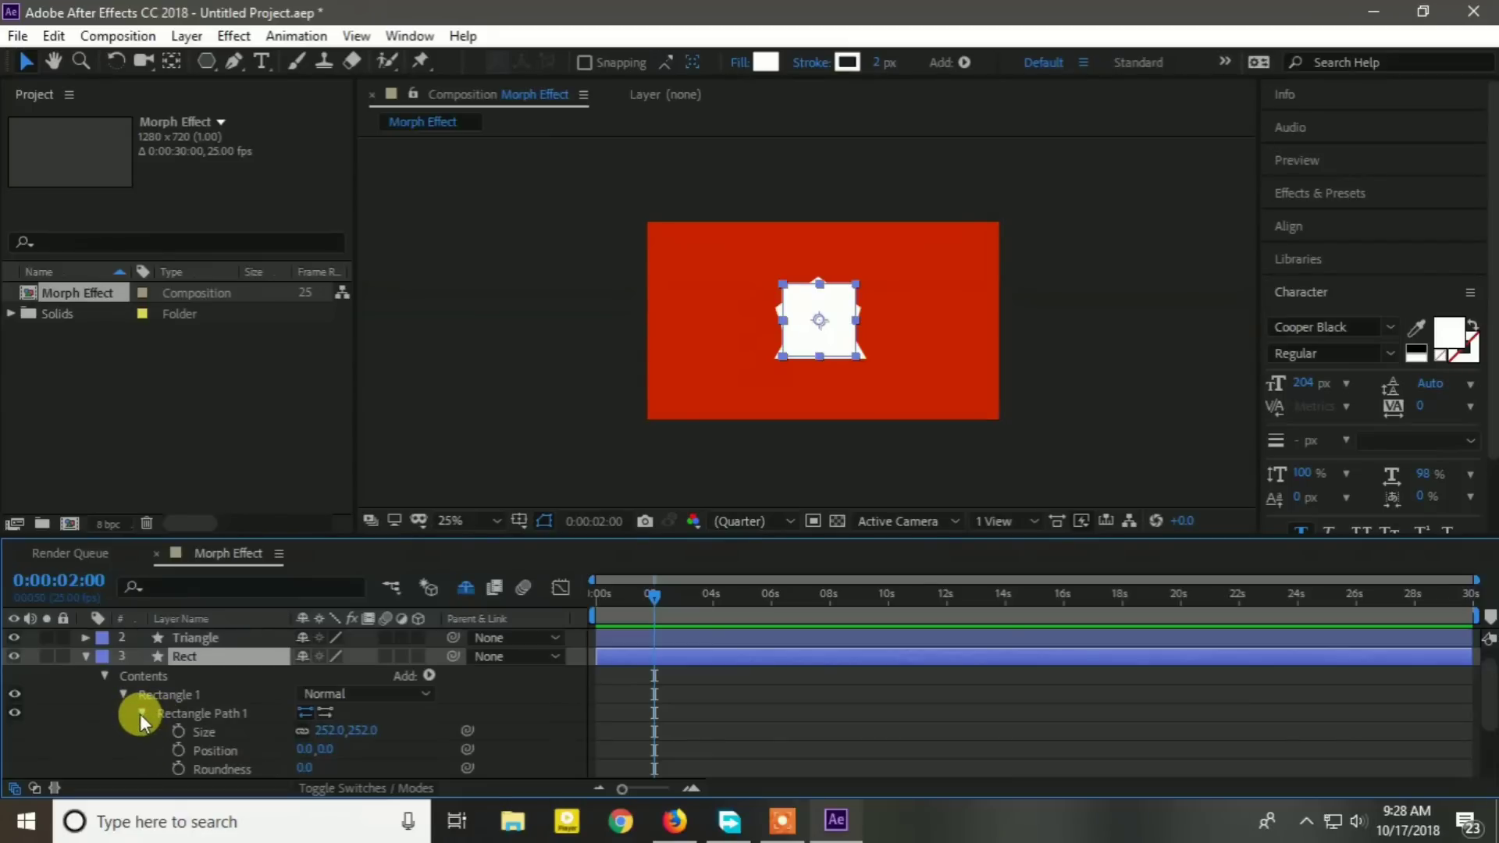
right_click(218, 711)
left_click(267, 720)
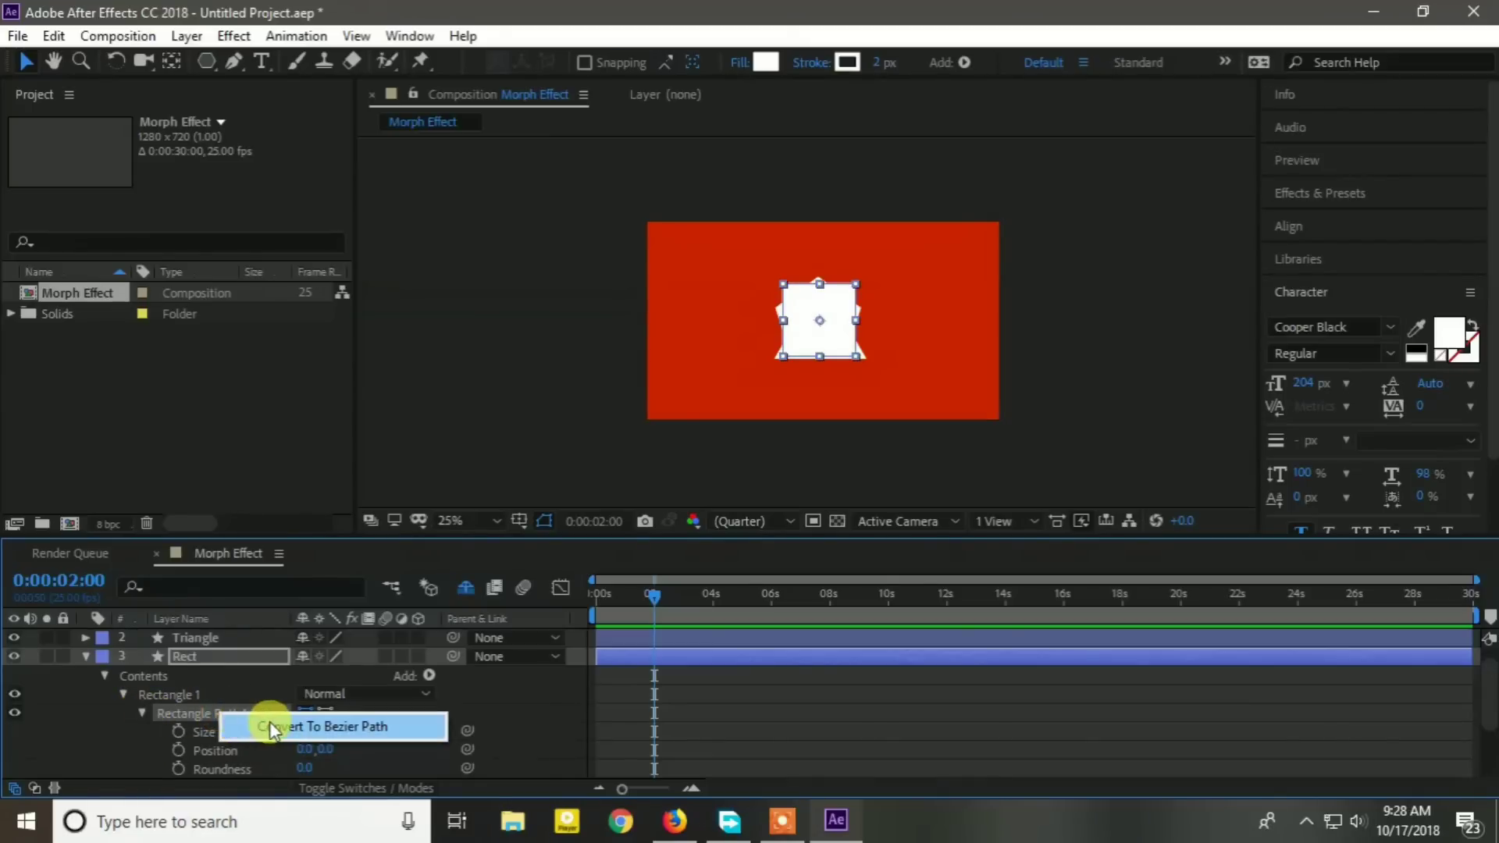
Add a Path keyframe to the Rect layer's Path 1 at the 2-second mark and collapse the layer.
left_click(142, 712)
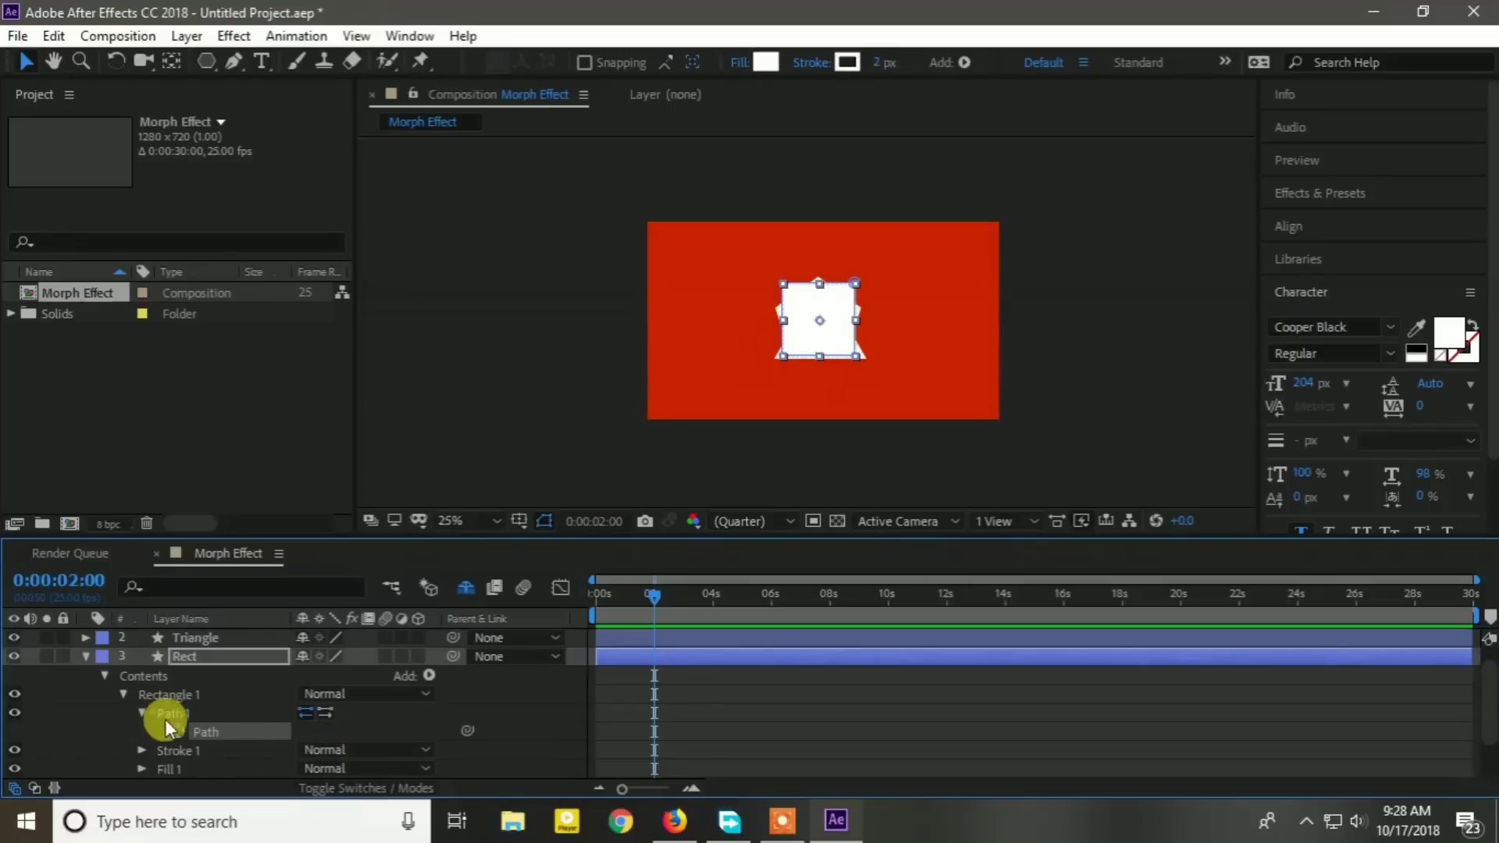
left_click(178, 731)
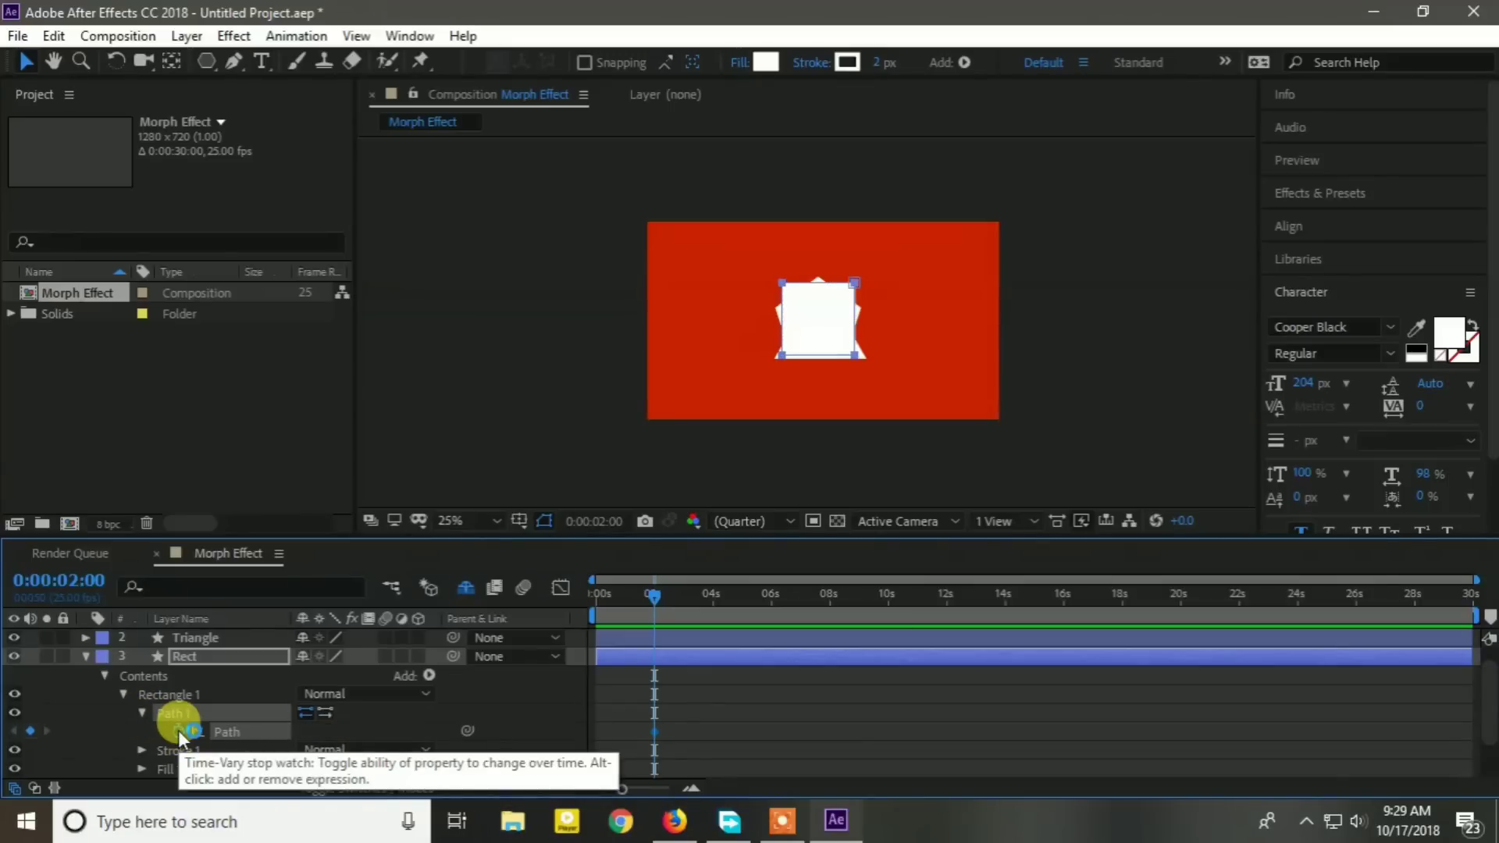
left_click(104, 676)
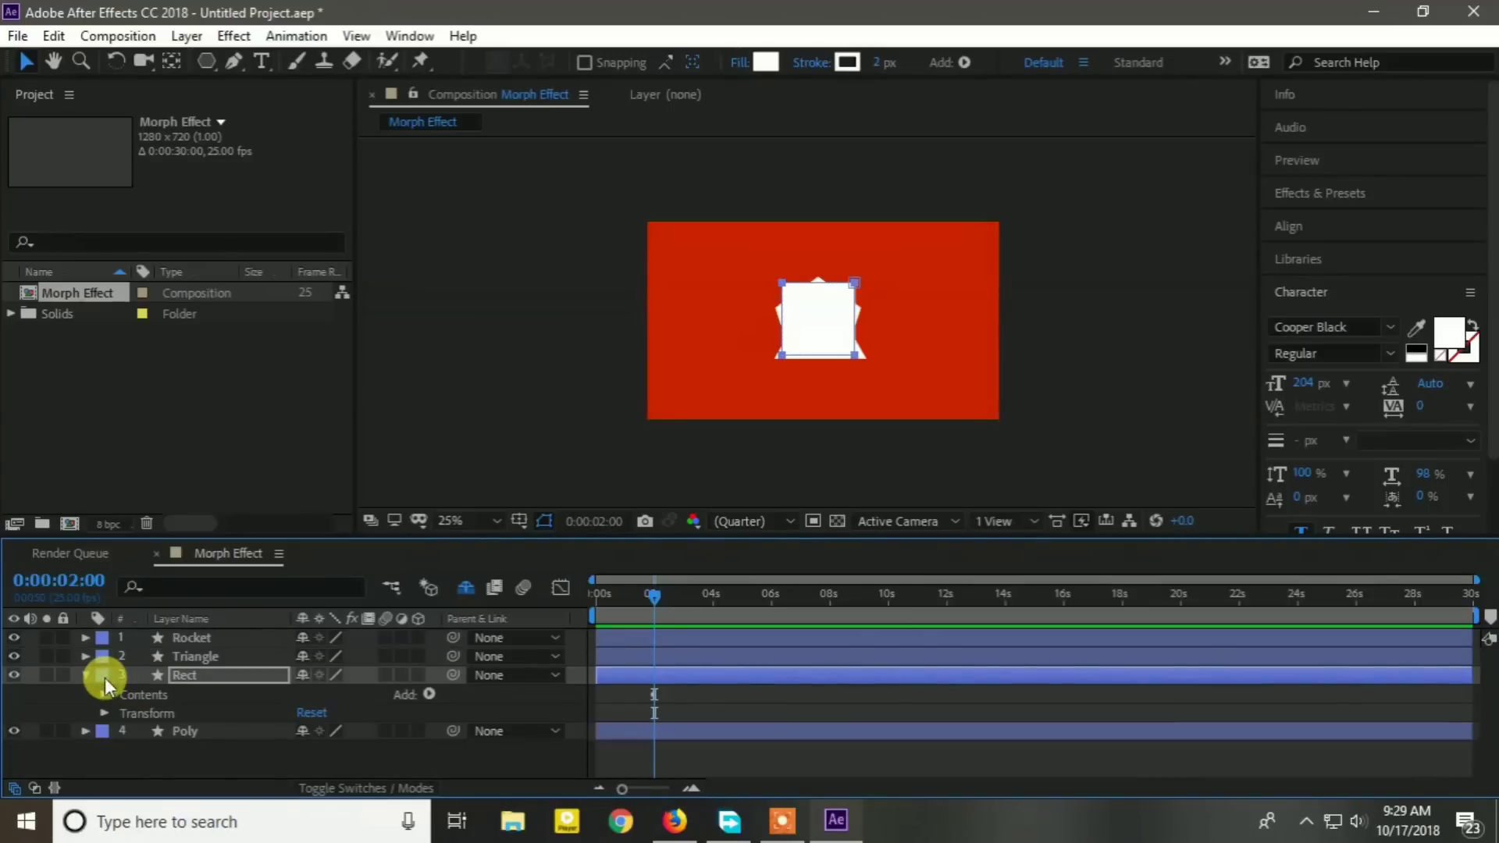
left_click(88, 674)
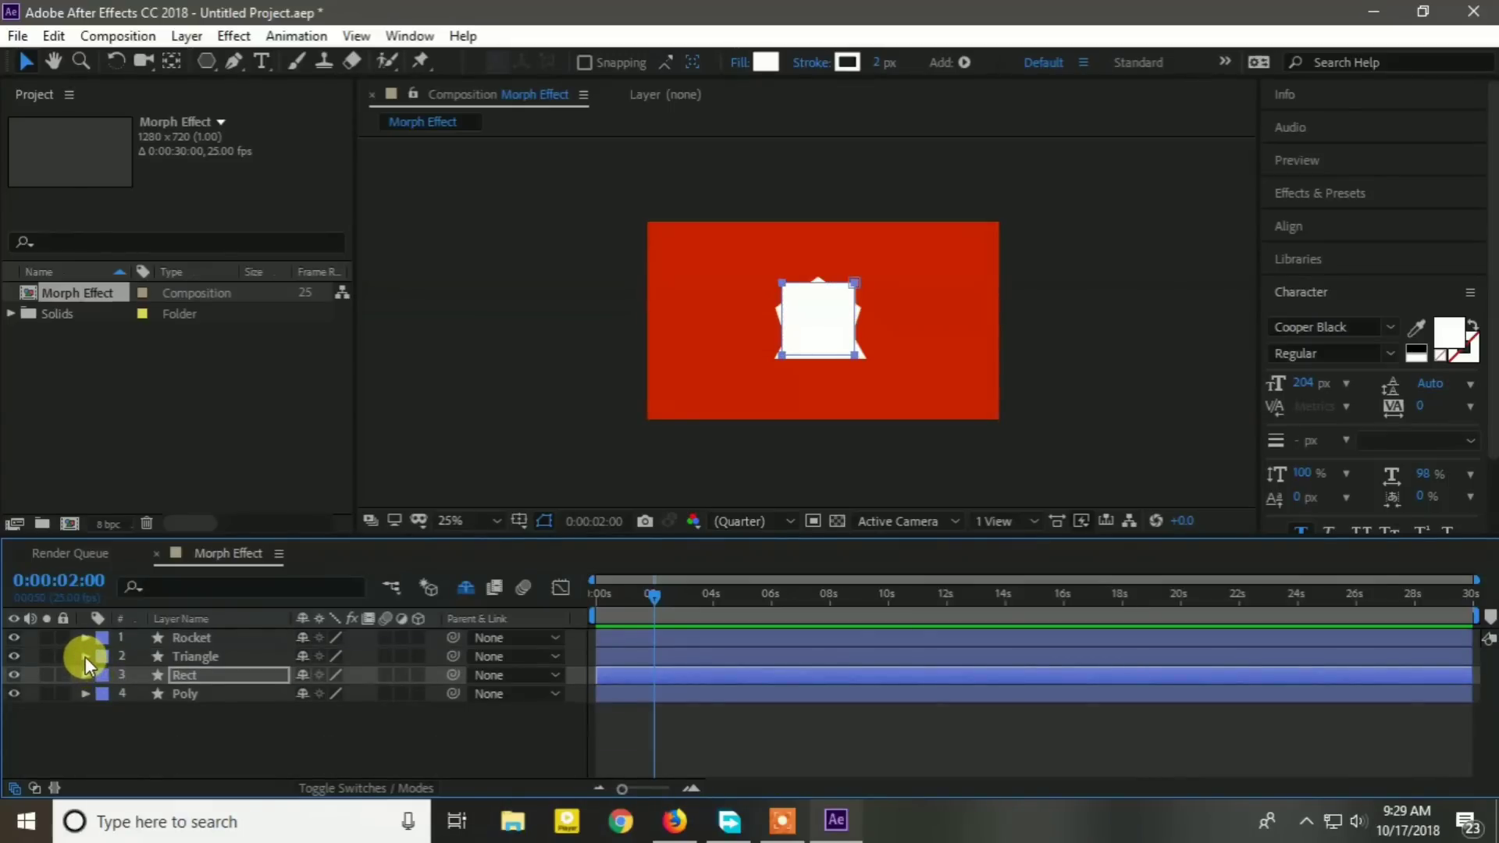
Convert the Triangle layer's Polystar Path 1 to a Bezier path.
left_click(86, 657)
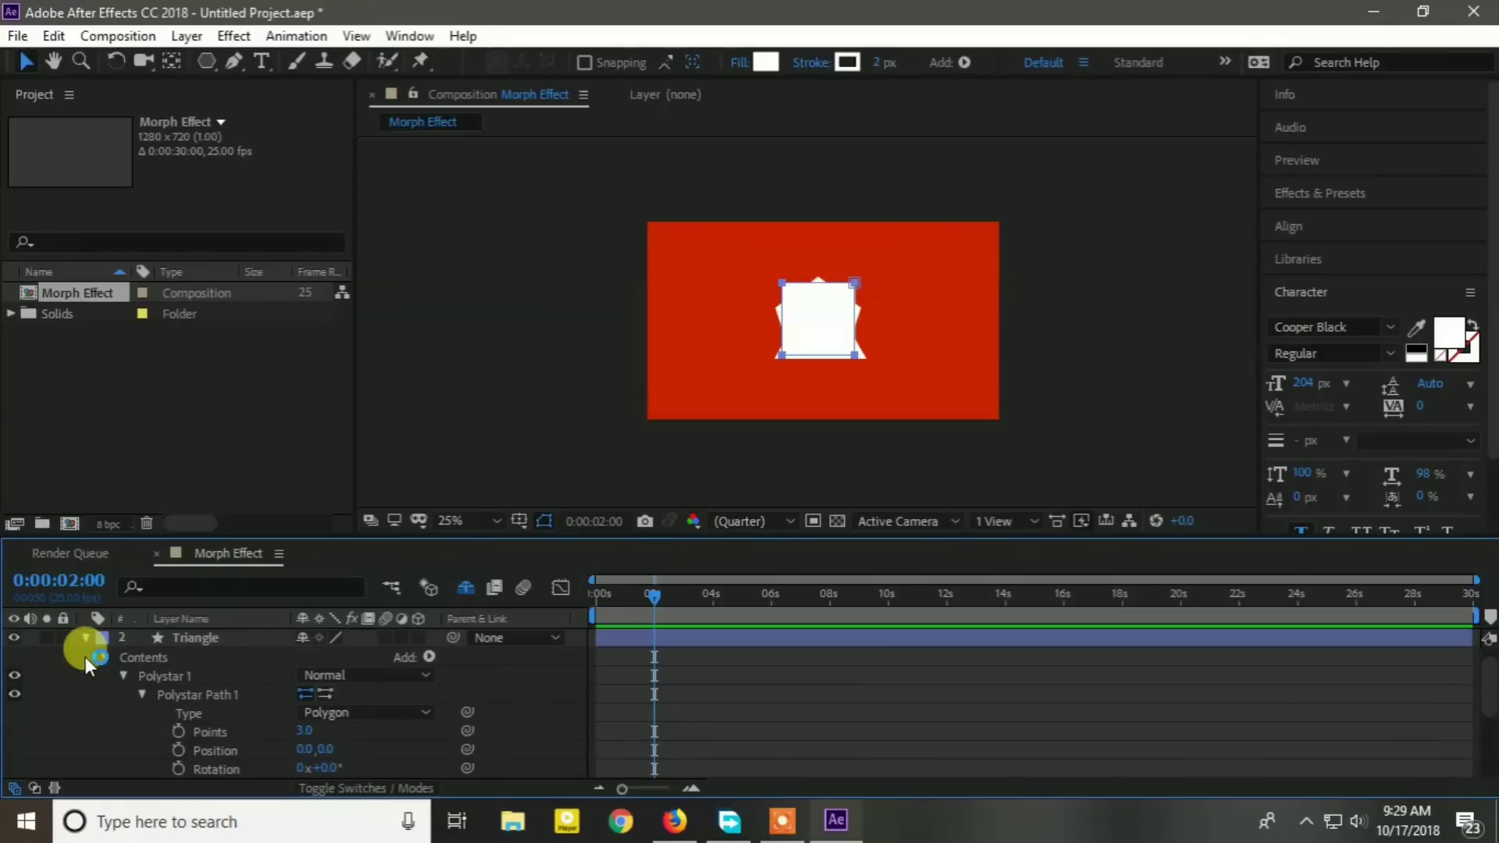
left_click(153, 679)
left_click(172, 693)
right_click(172, 693)
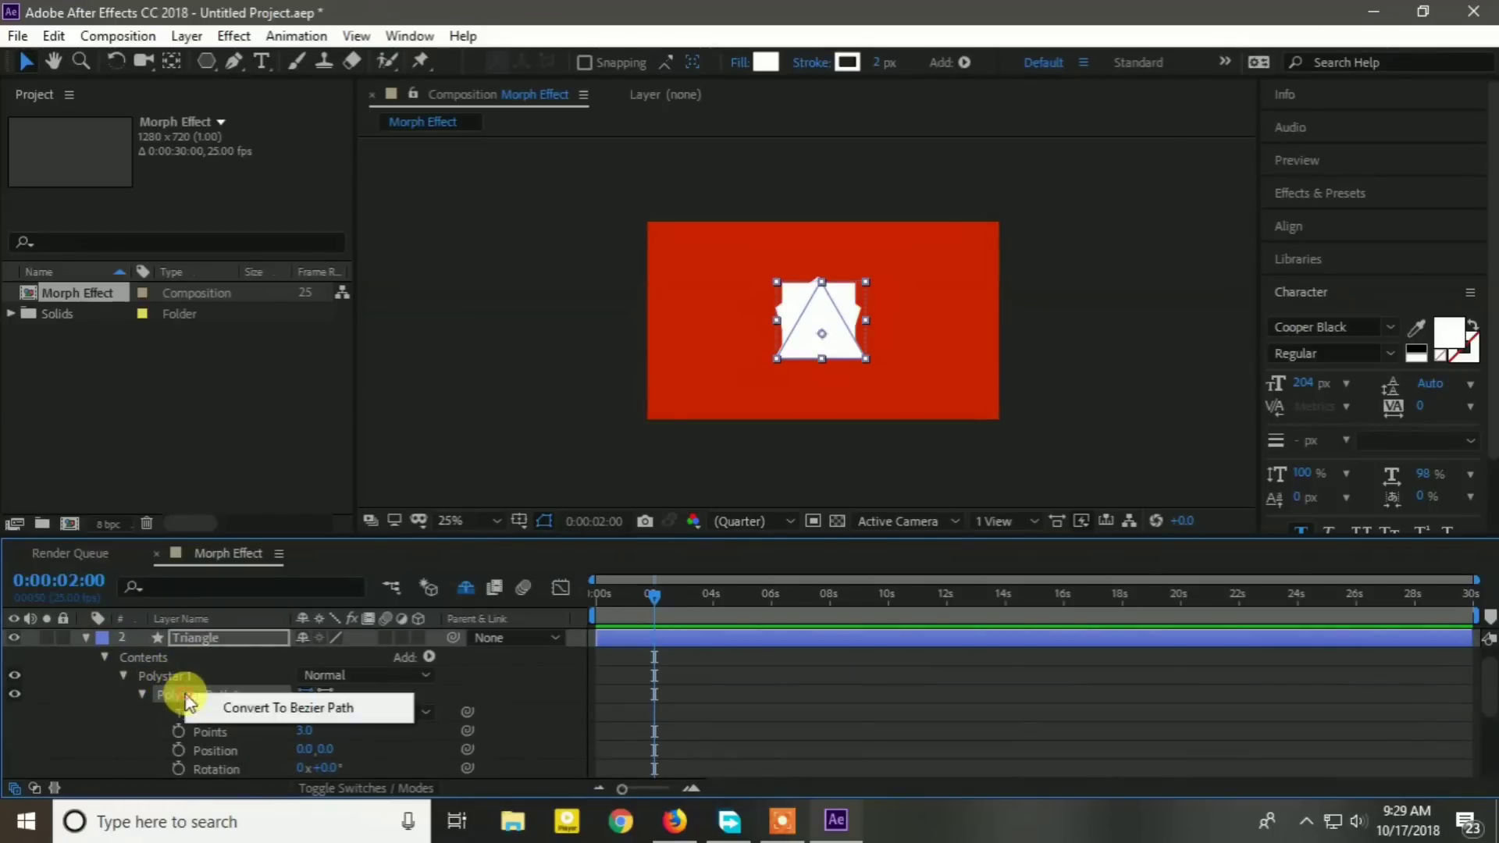
left_click(214, 702)
Add a Path keyframe to the Triangle layer's Path 1 at 2 seconds and collapse the layer.
left_click(140, 694)
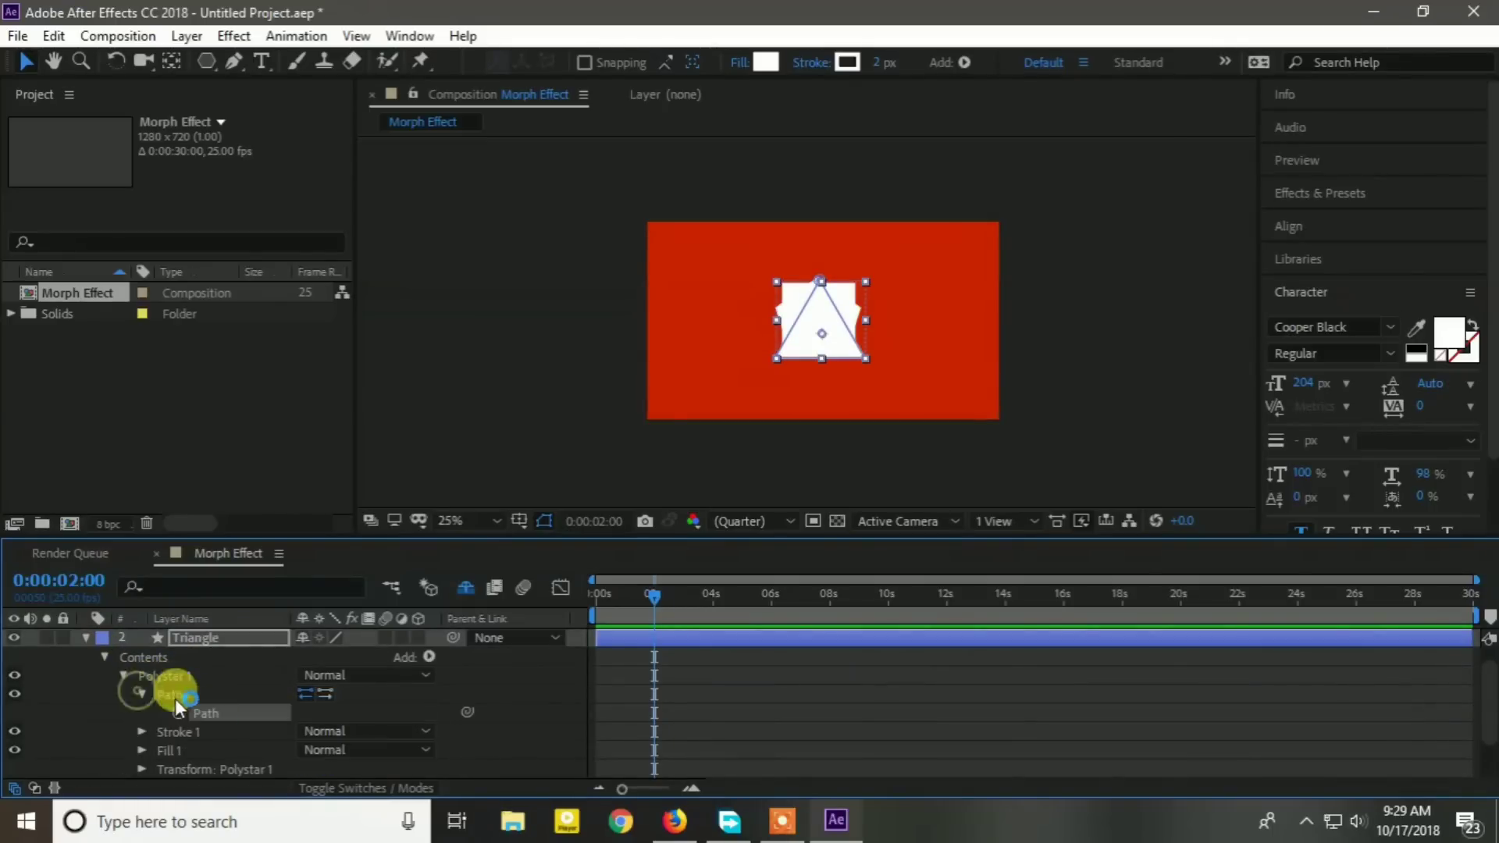
left_click(178, 712)
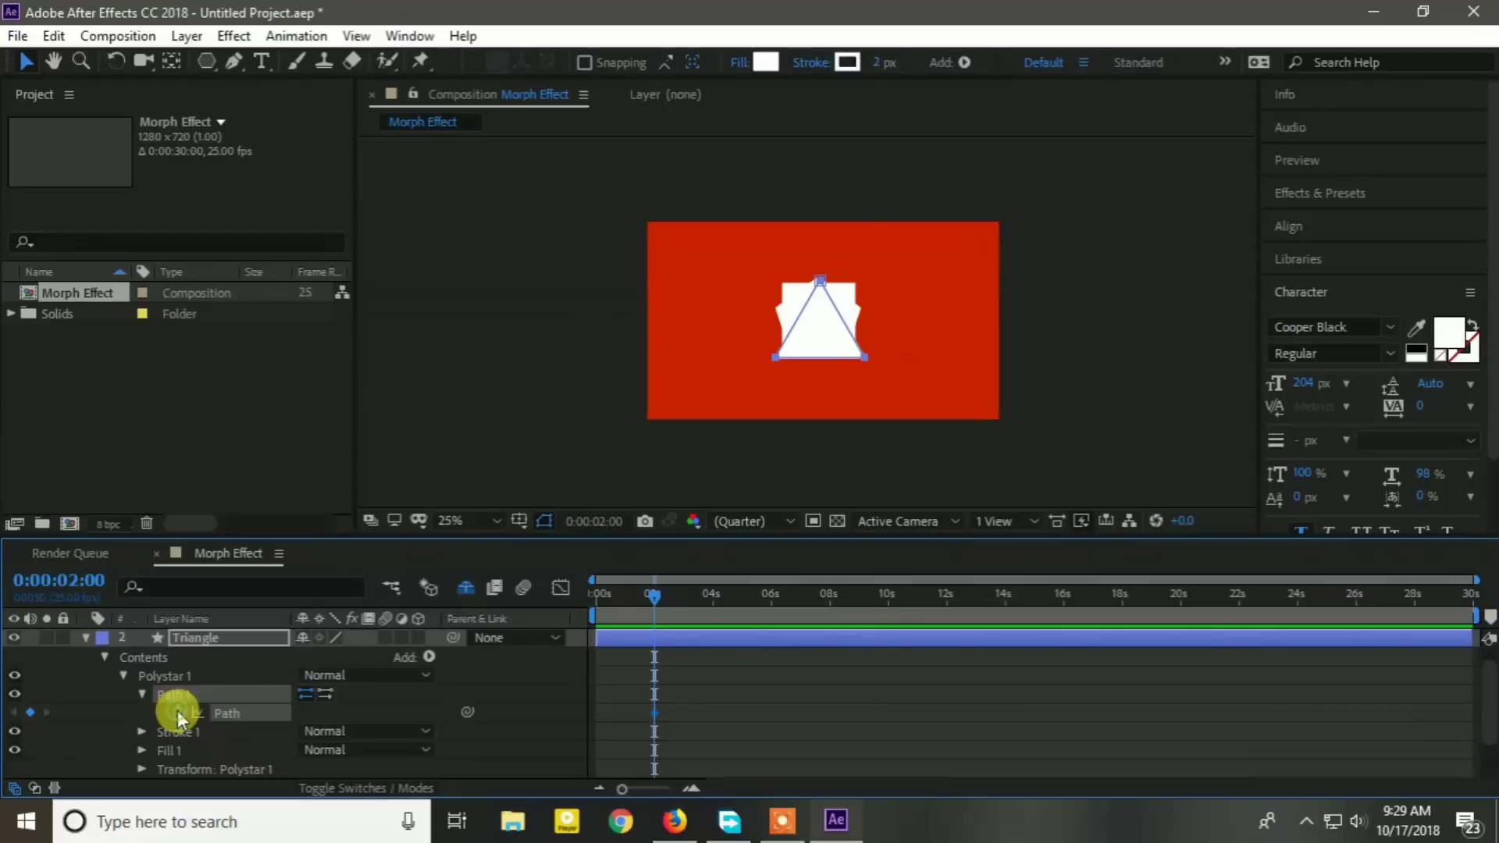
left_click(86, 638)
Expand the Rocket layer's contents to reveal the properties of its Shape 1 group.
left_click(86, 638)
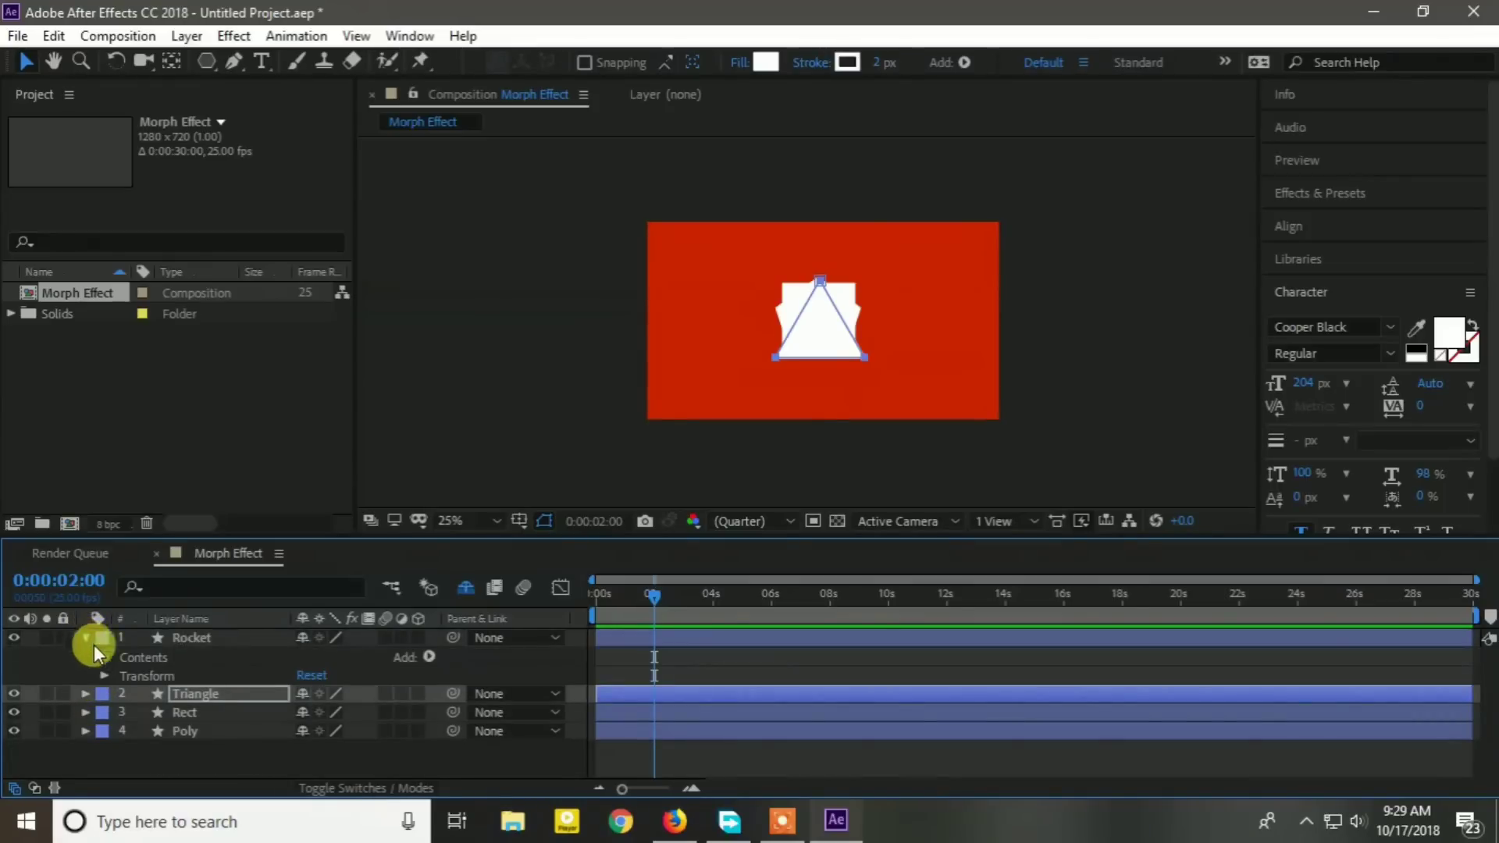
left_click(103, 658)
left_click(123, 676)
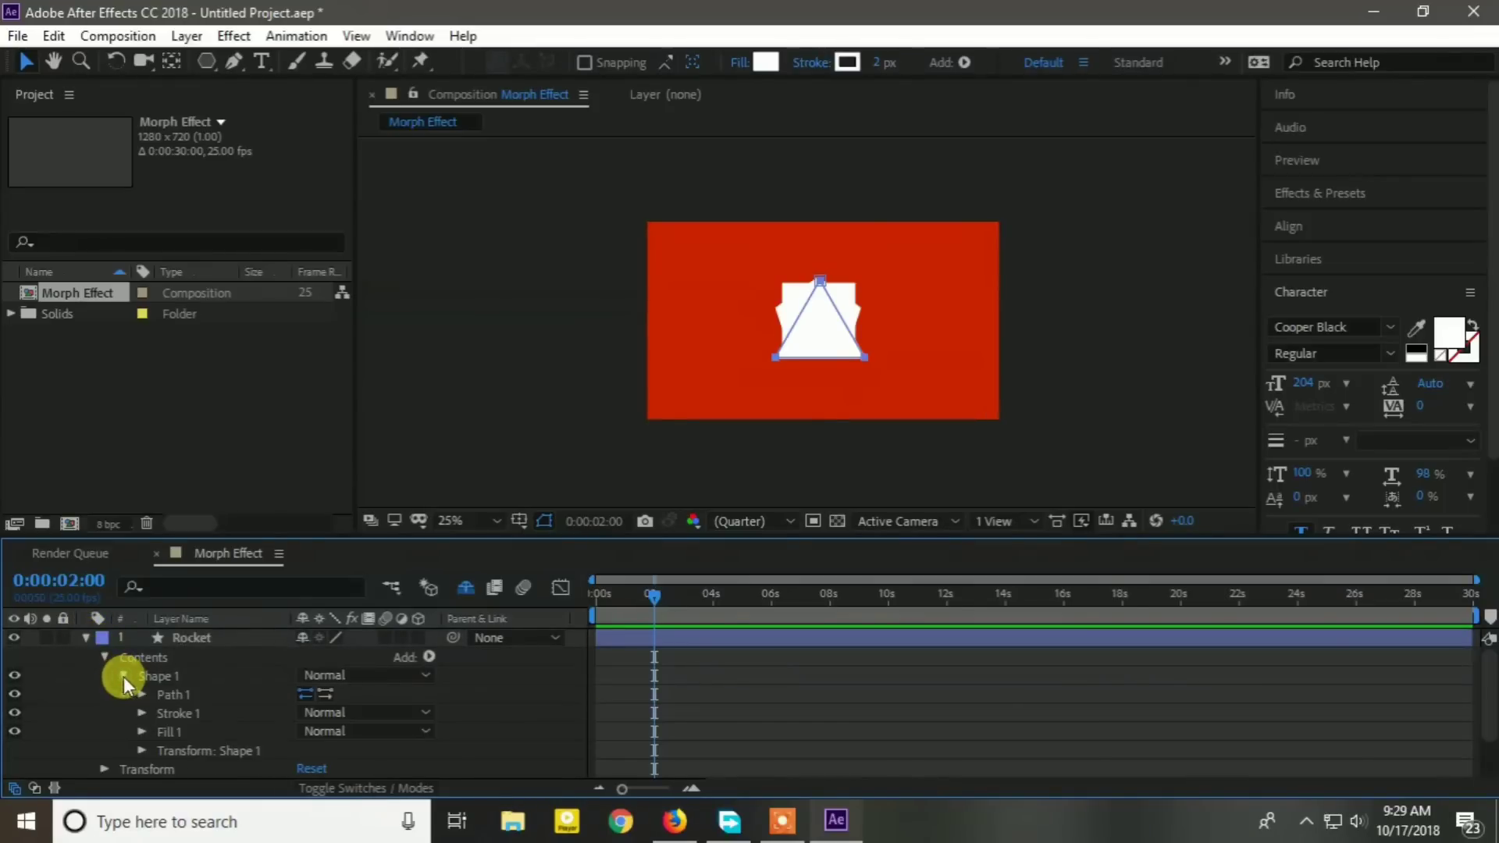
left_click(156, 677)
right_click(156, 676)
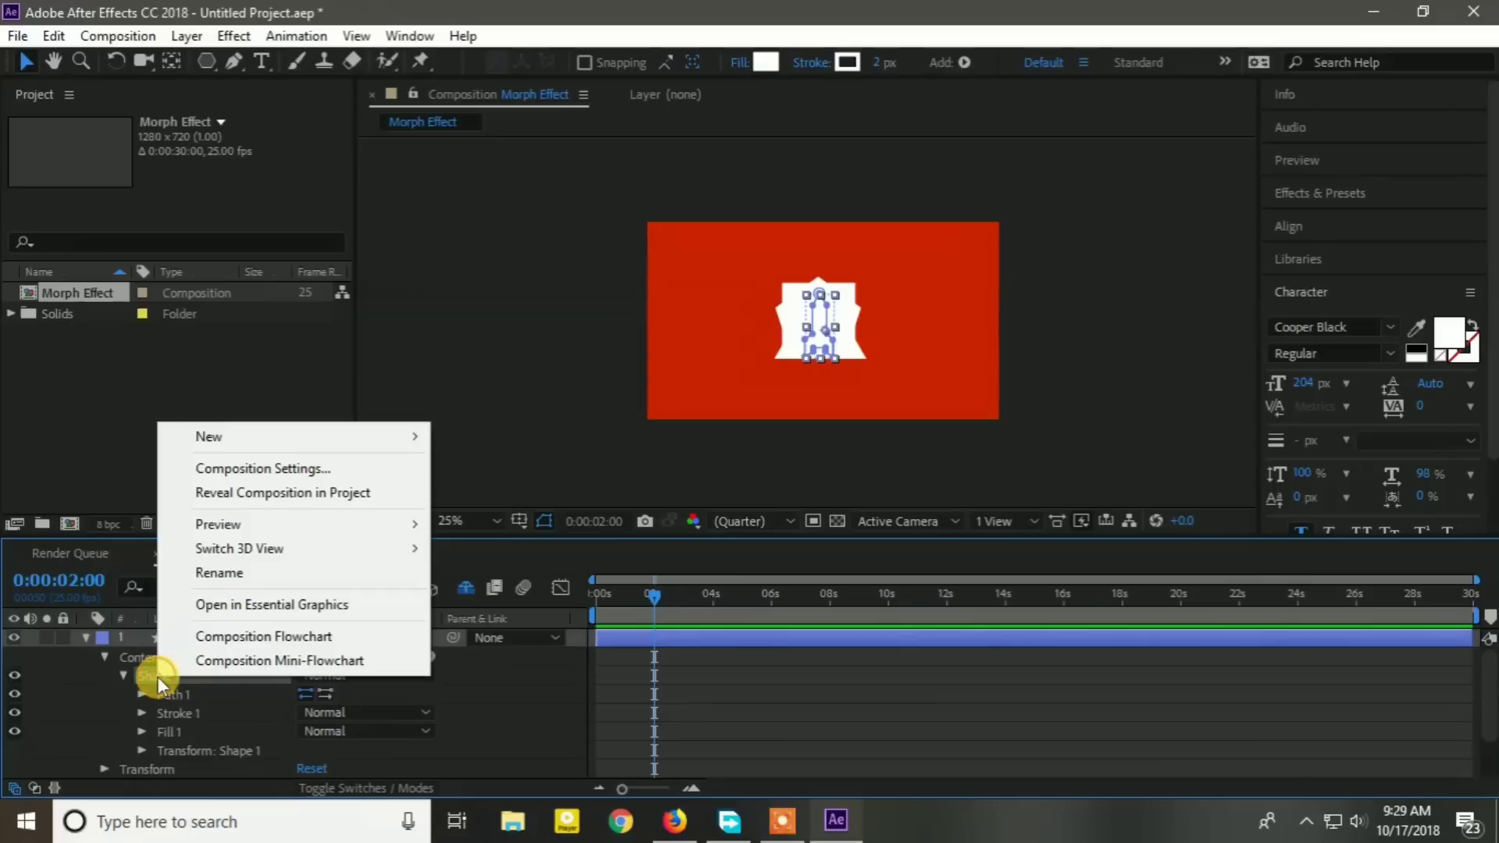
left_click(163, 678)
right_click(175, 691)
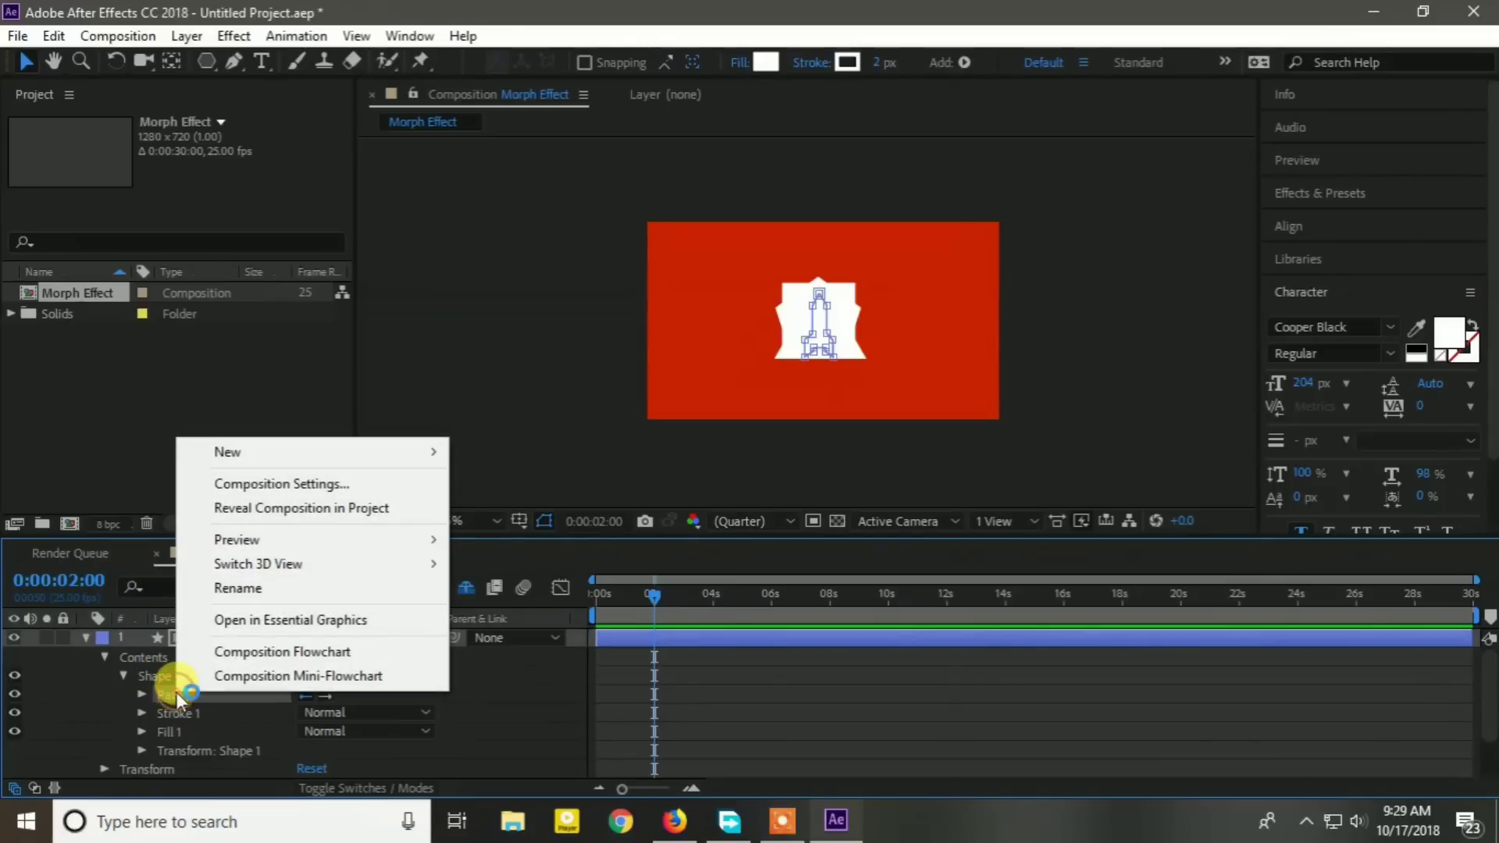
left_click(167, 695)
Add a Path keyframe to the Rocket layer's Path 1 at 2 seconds and collapse the layer.
left_click(143, 693)
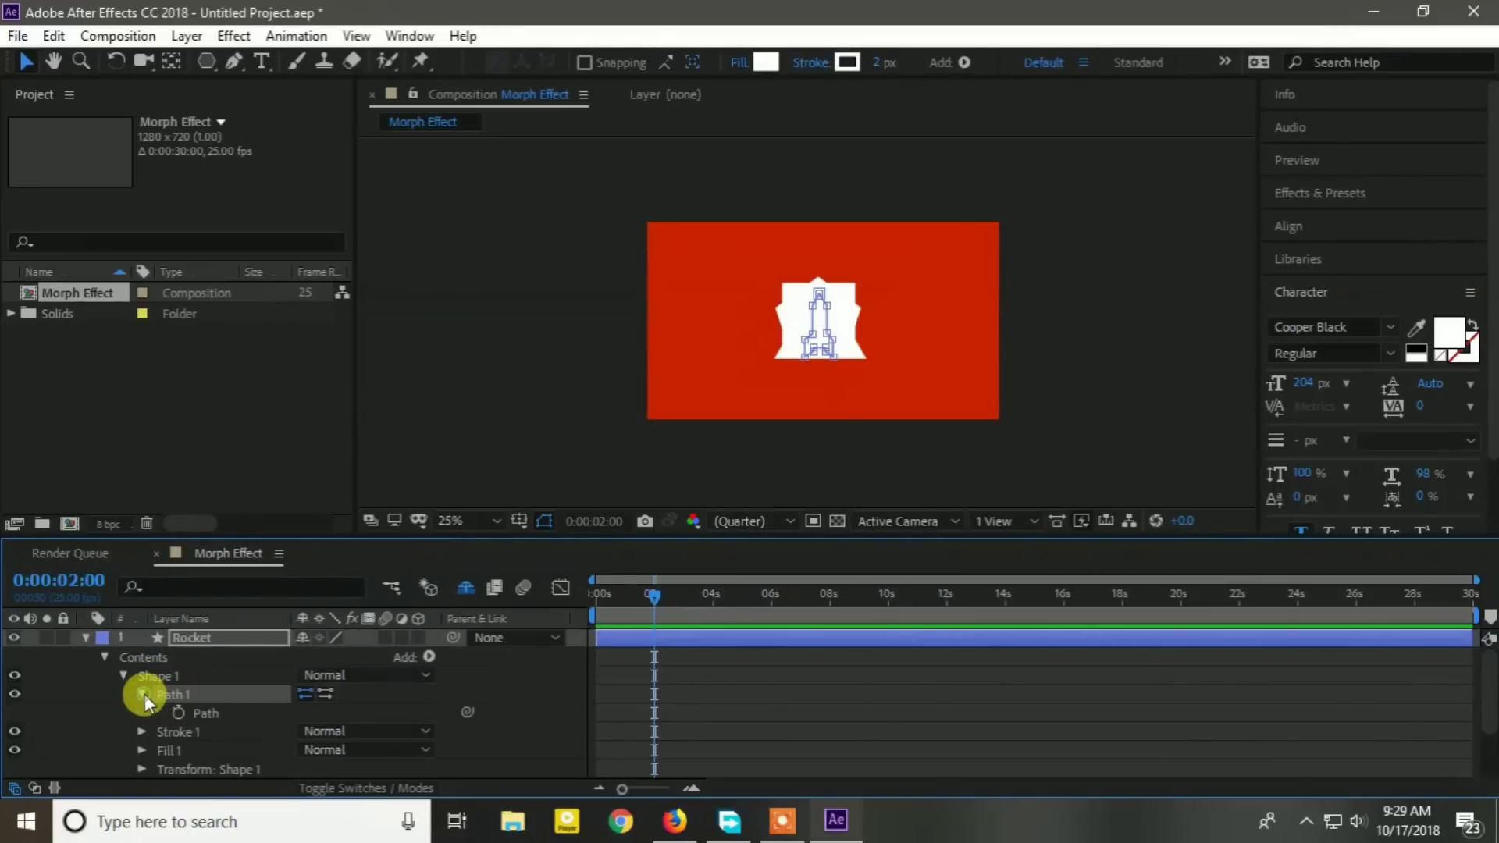
left_click(178, 712)
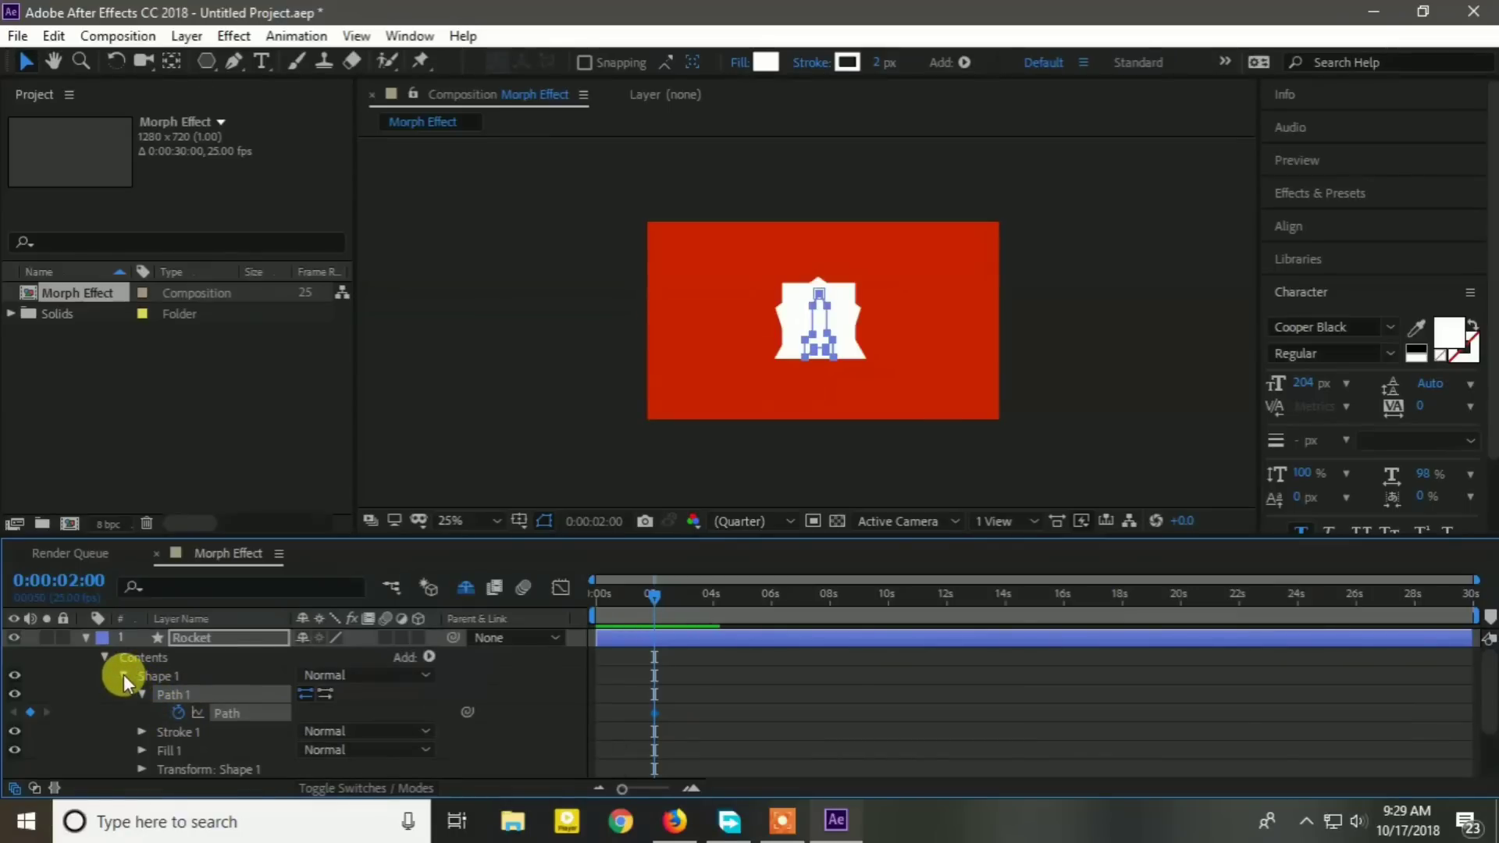
left_click(104, 658)
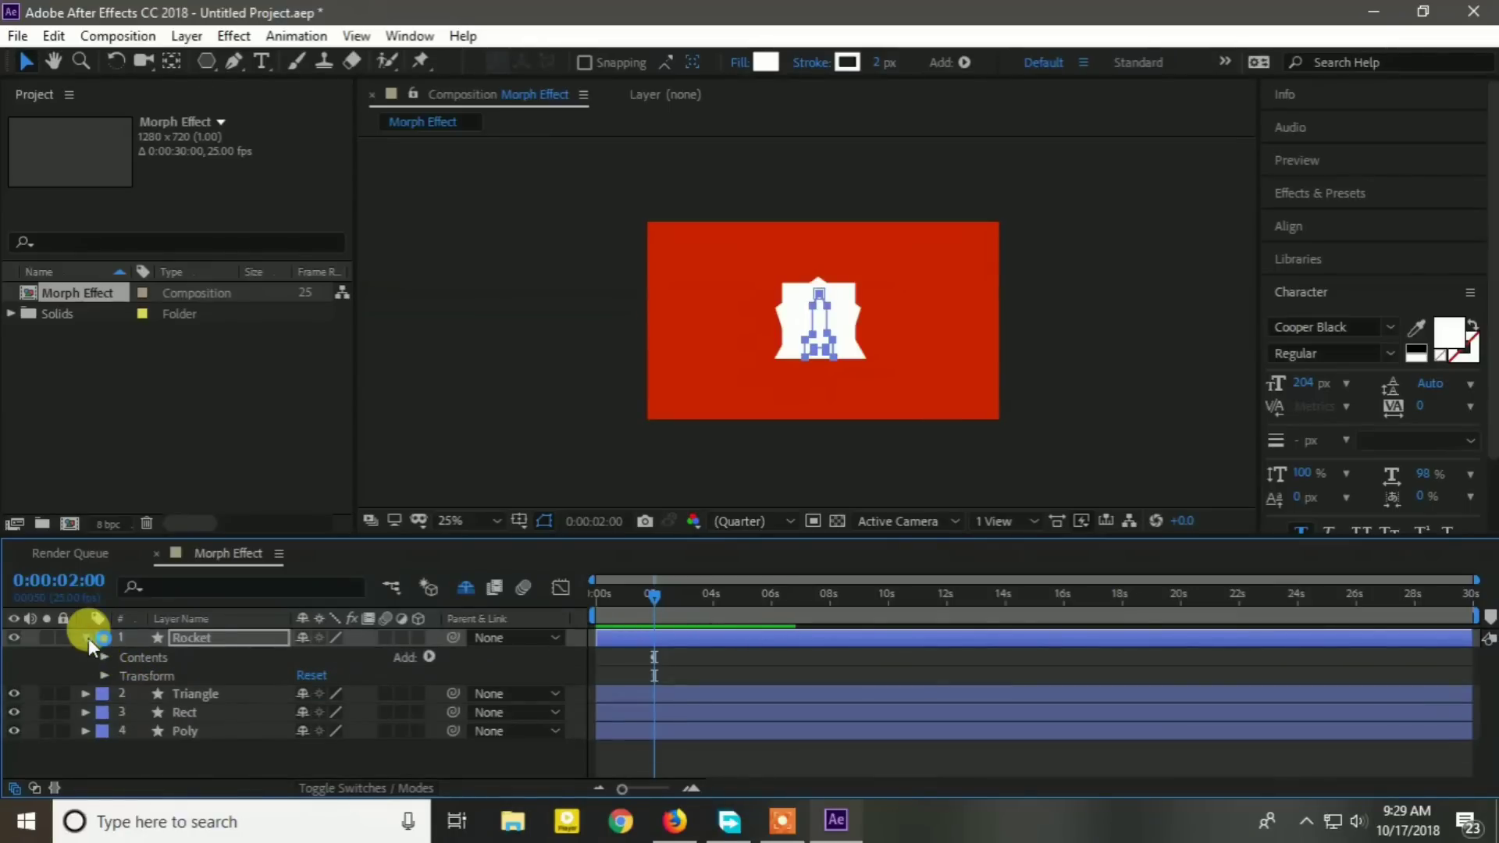
left_click(86, 637)
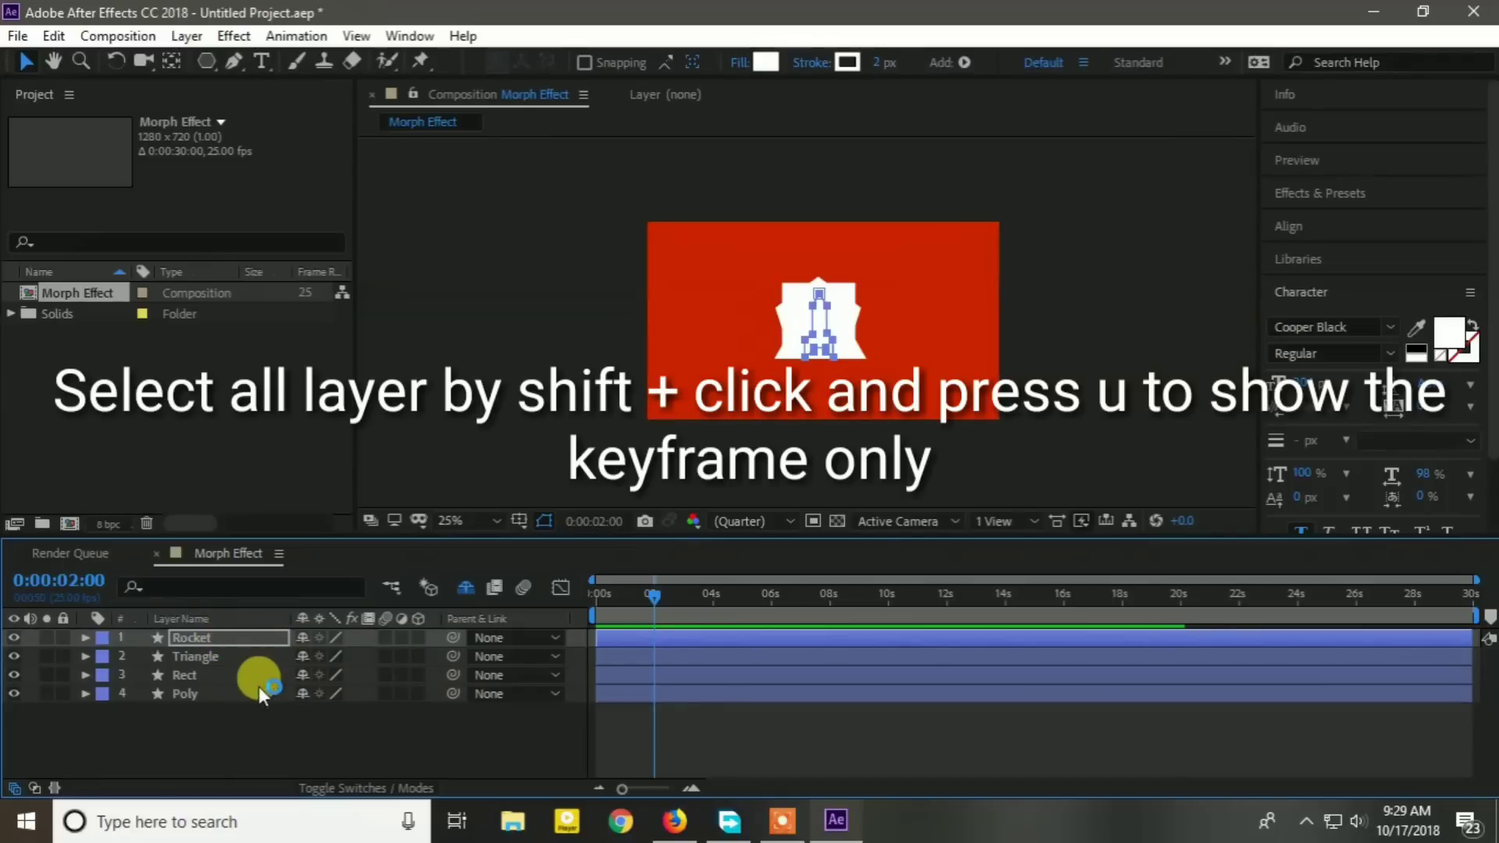
Select all four shape layers from Rocket to Poly together.
left_click(259, 686)
left_click(226, 635)
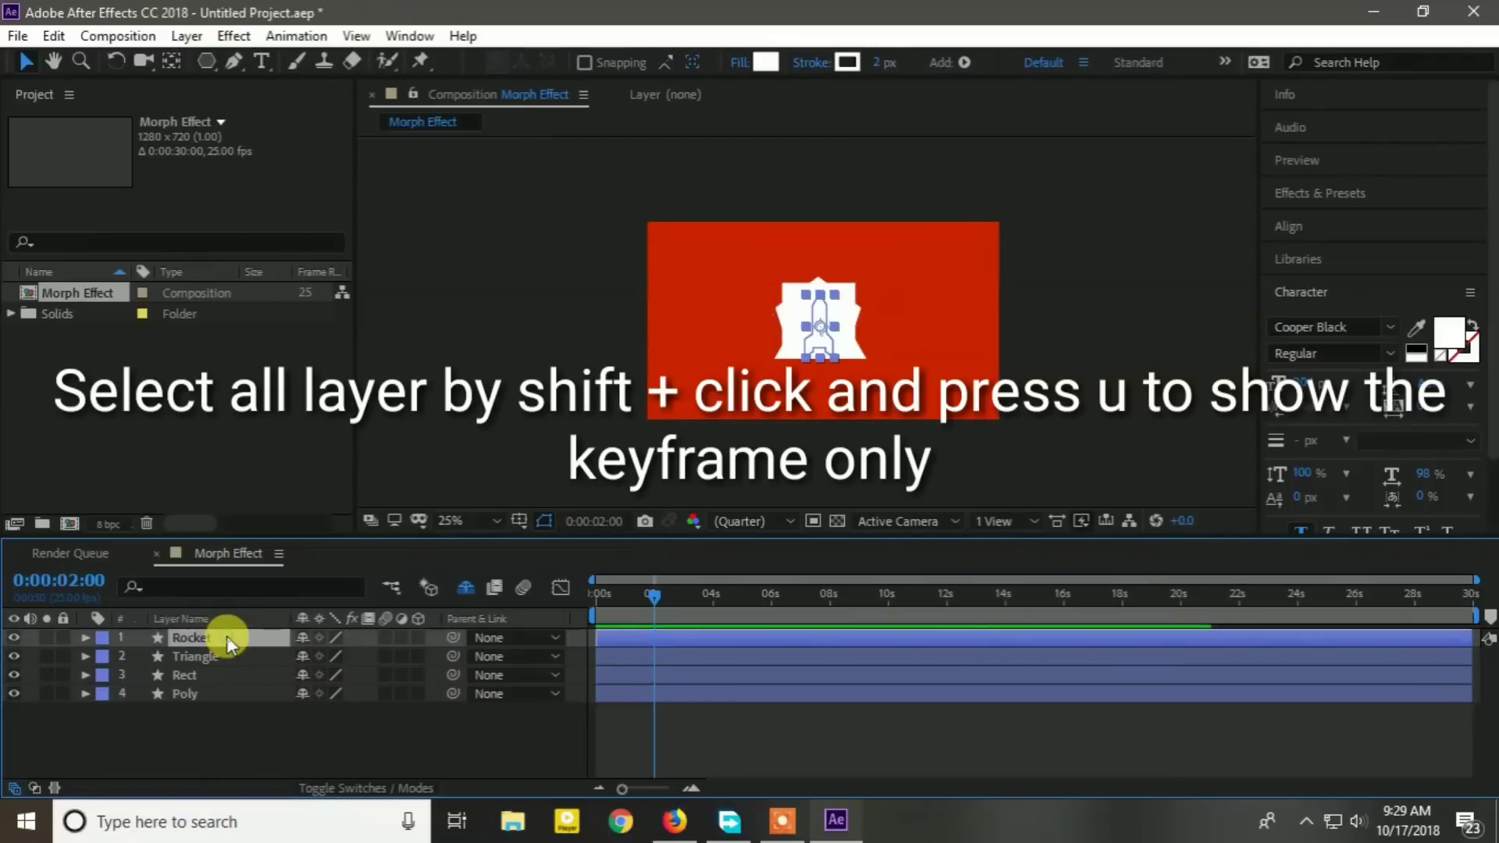
left_click(227, 694, "shift")
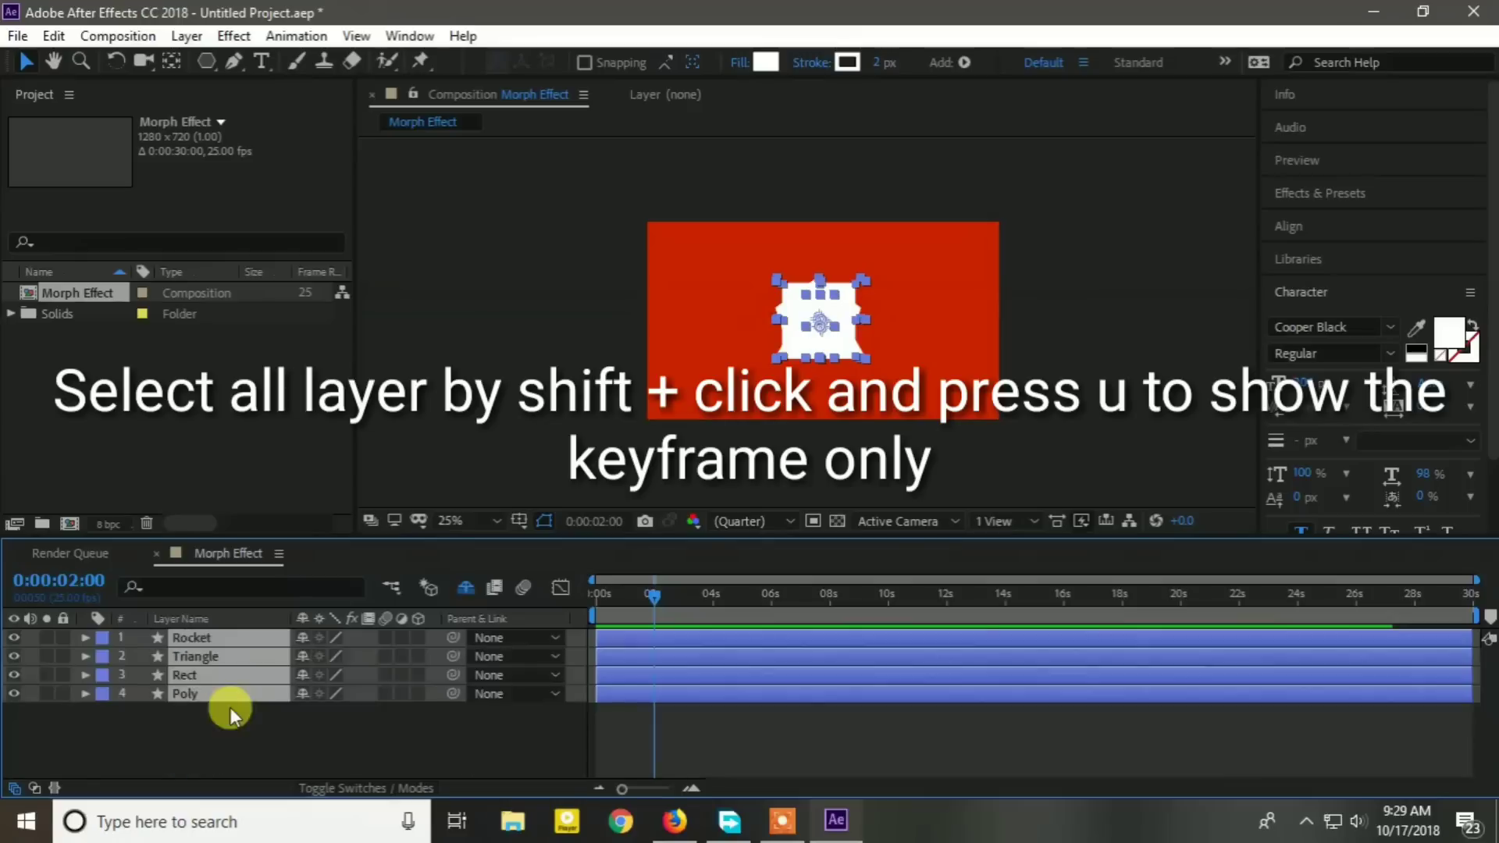
Show only the keyframed Path properties of the four selected shape layers.
key("u")
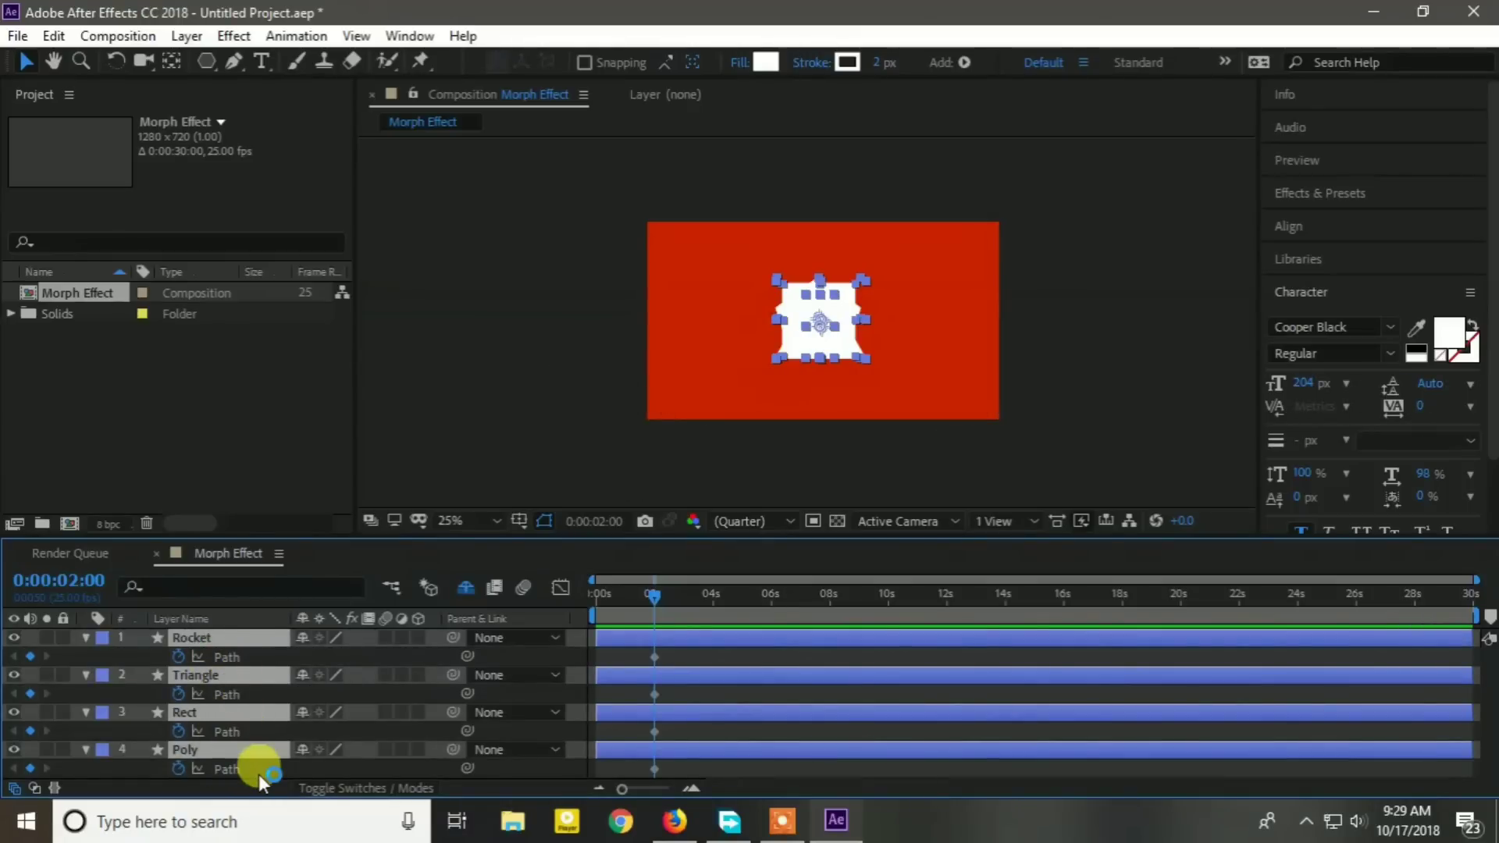
left_click(217, 766)
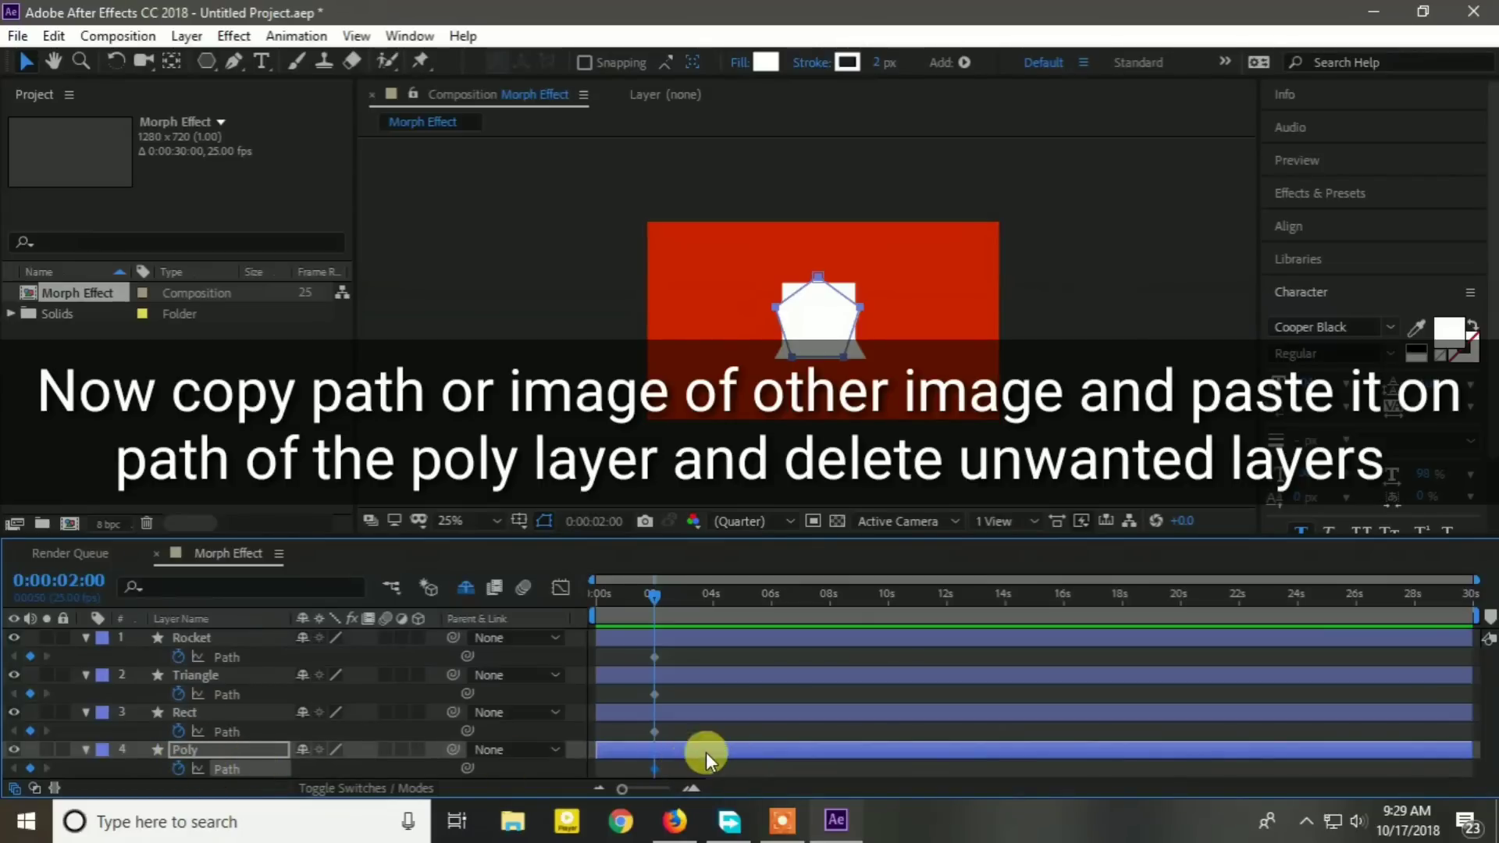
left_click(218, 729)
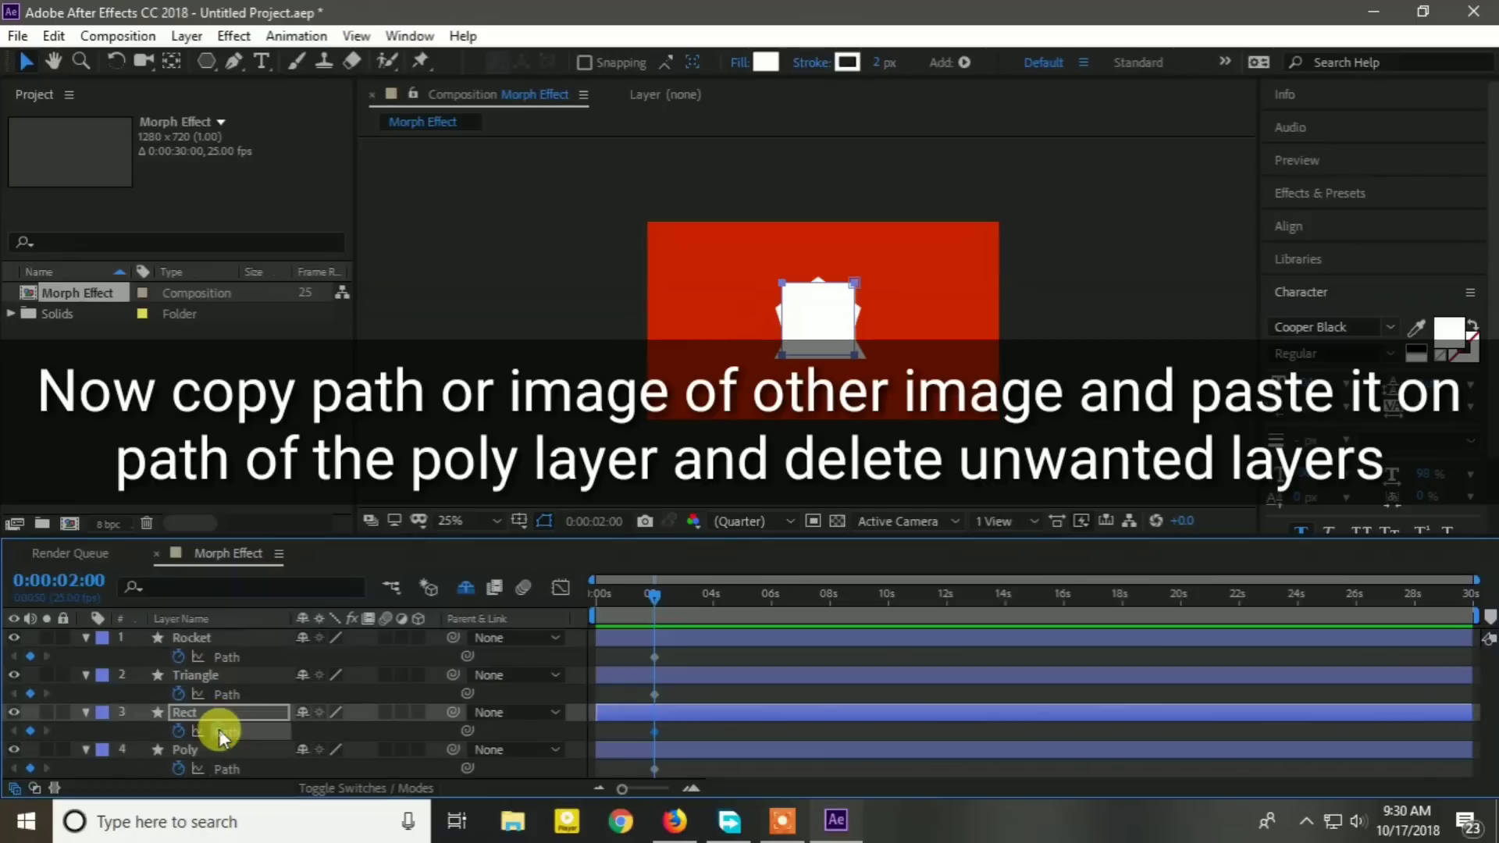
left_click(269, 693)
left_click(226, 658)
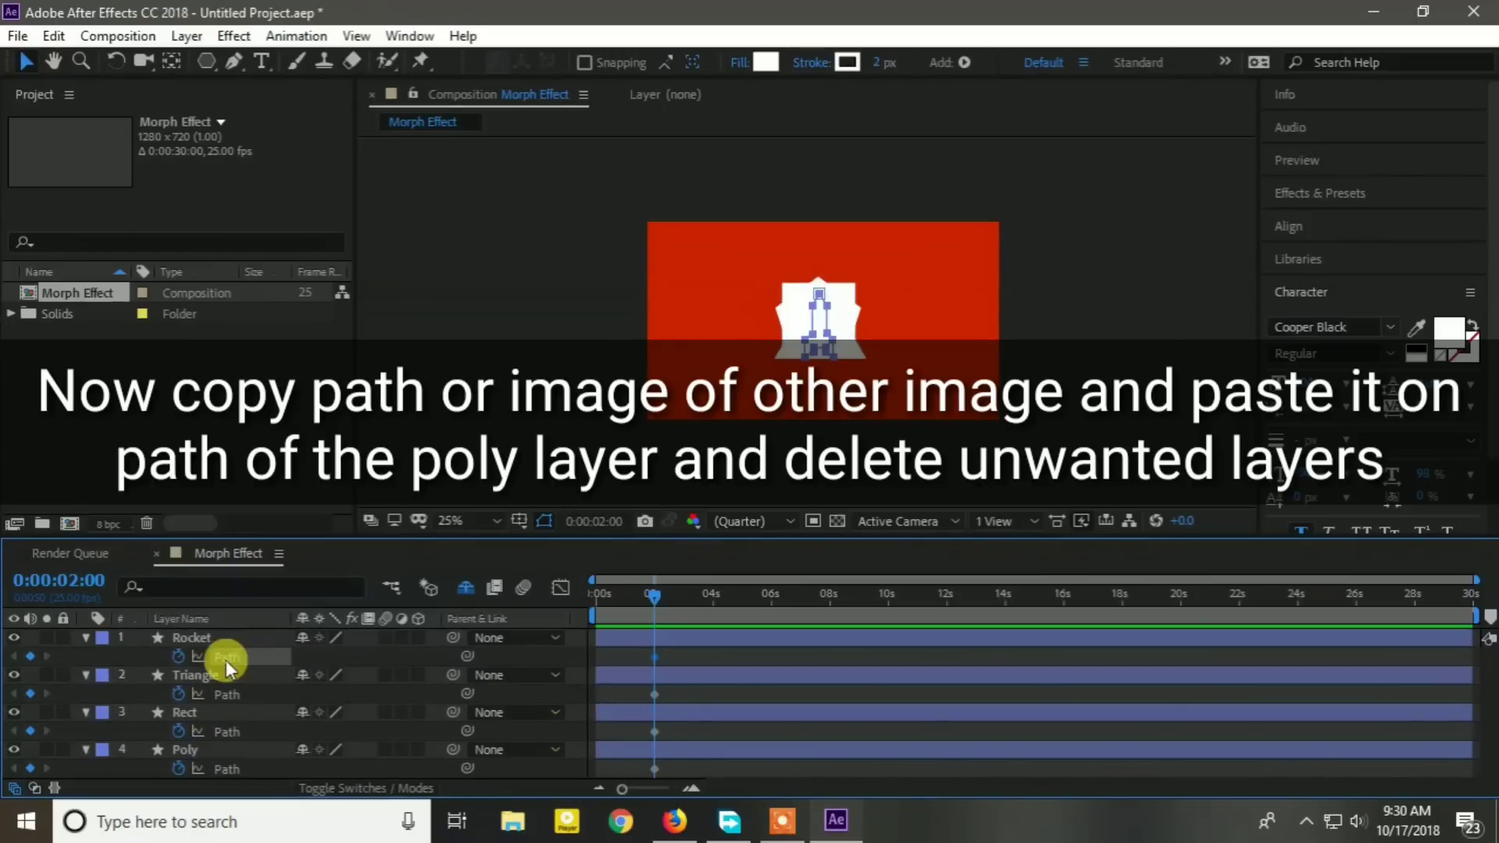
left_click(227, 765)
Copy the Rect layer's Path keyframe and paste it onto the Poly layer's Path at 3 seconds.
left_click(222, 729)
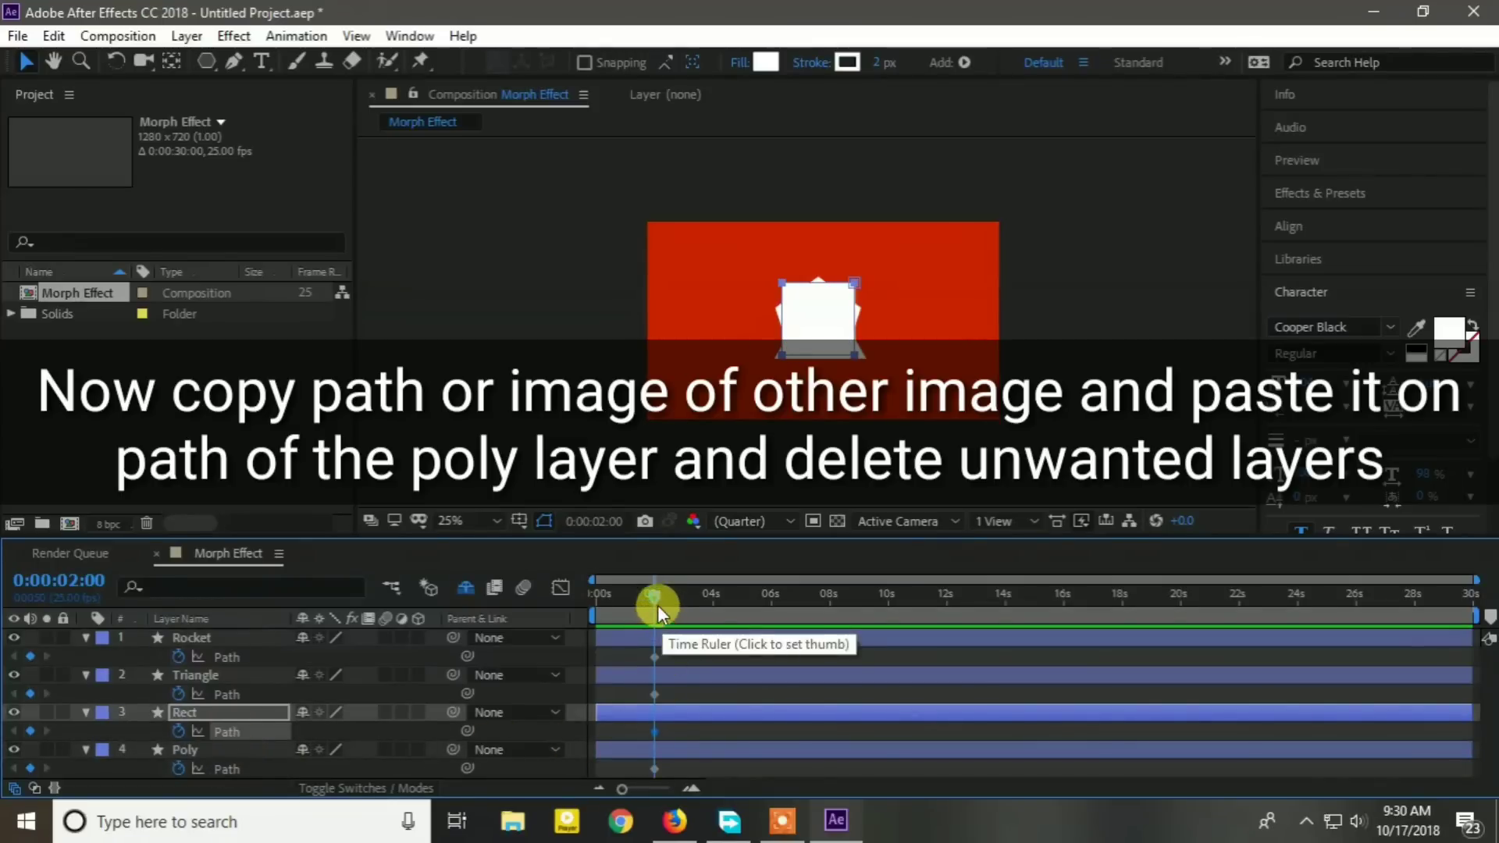
left_click_drag(654, 593, 685, 598)
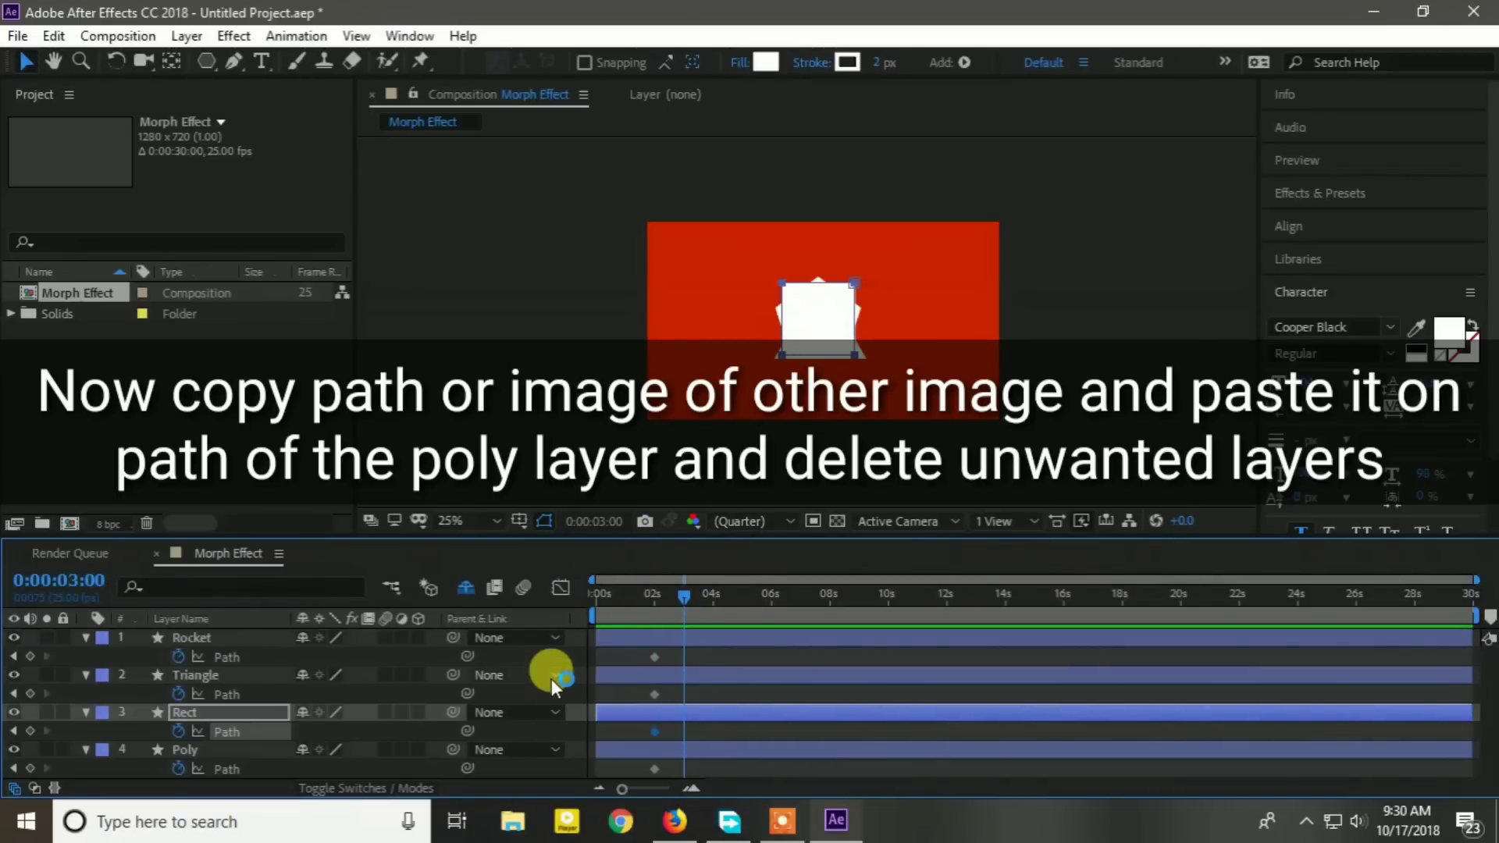
left_click(250, 767)
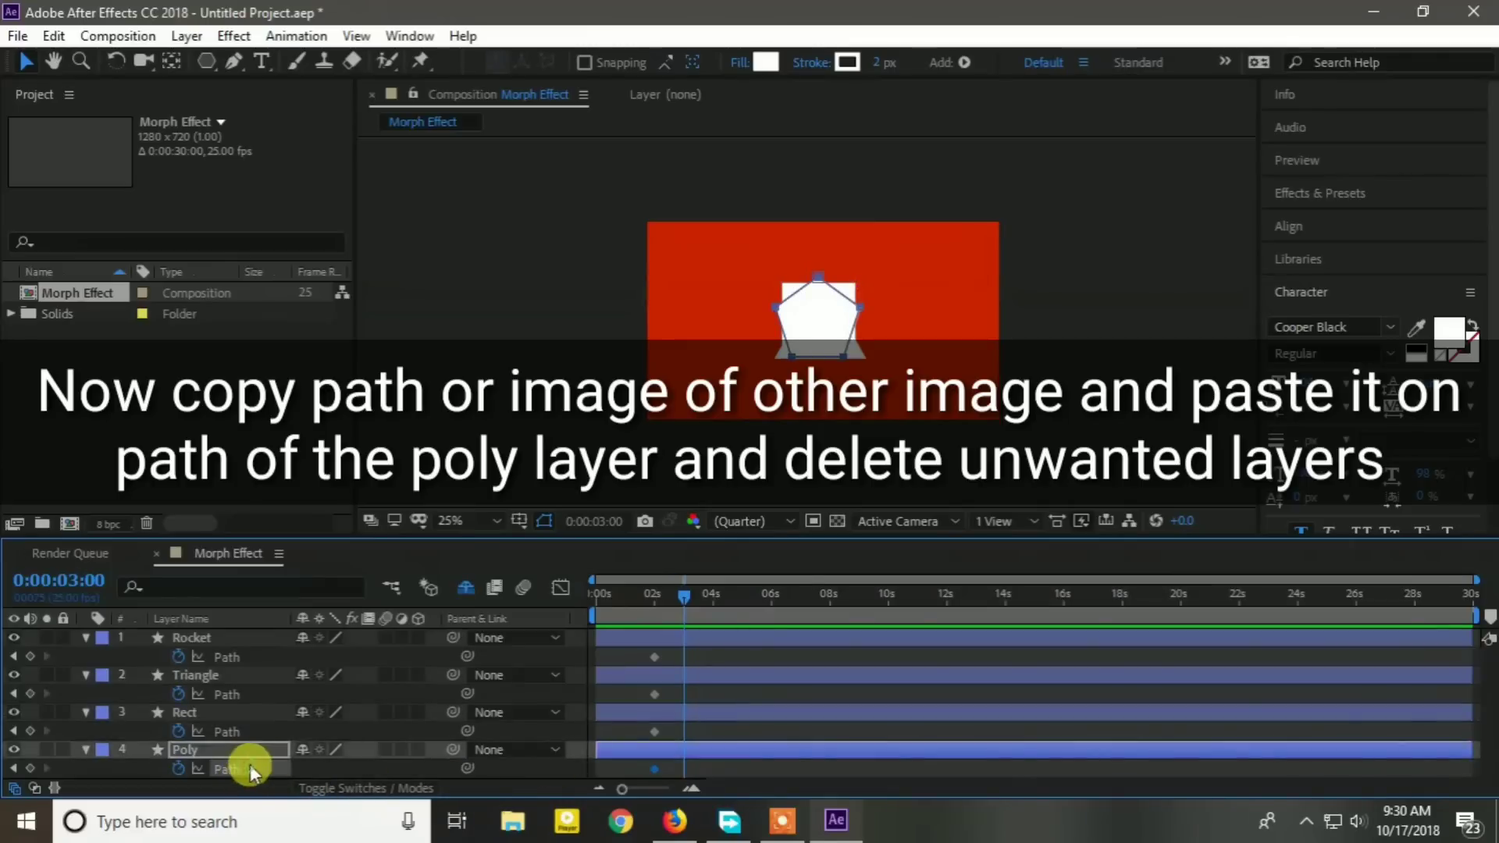
key("ctrl+v")
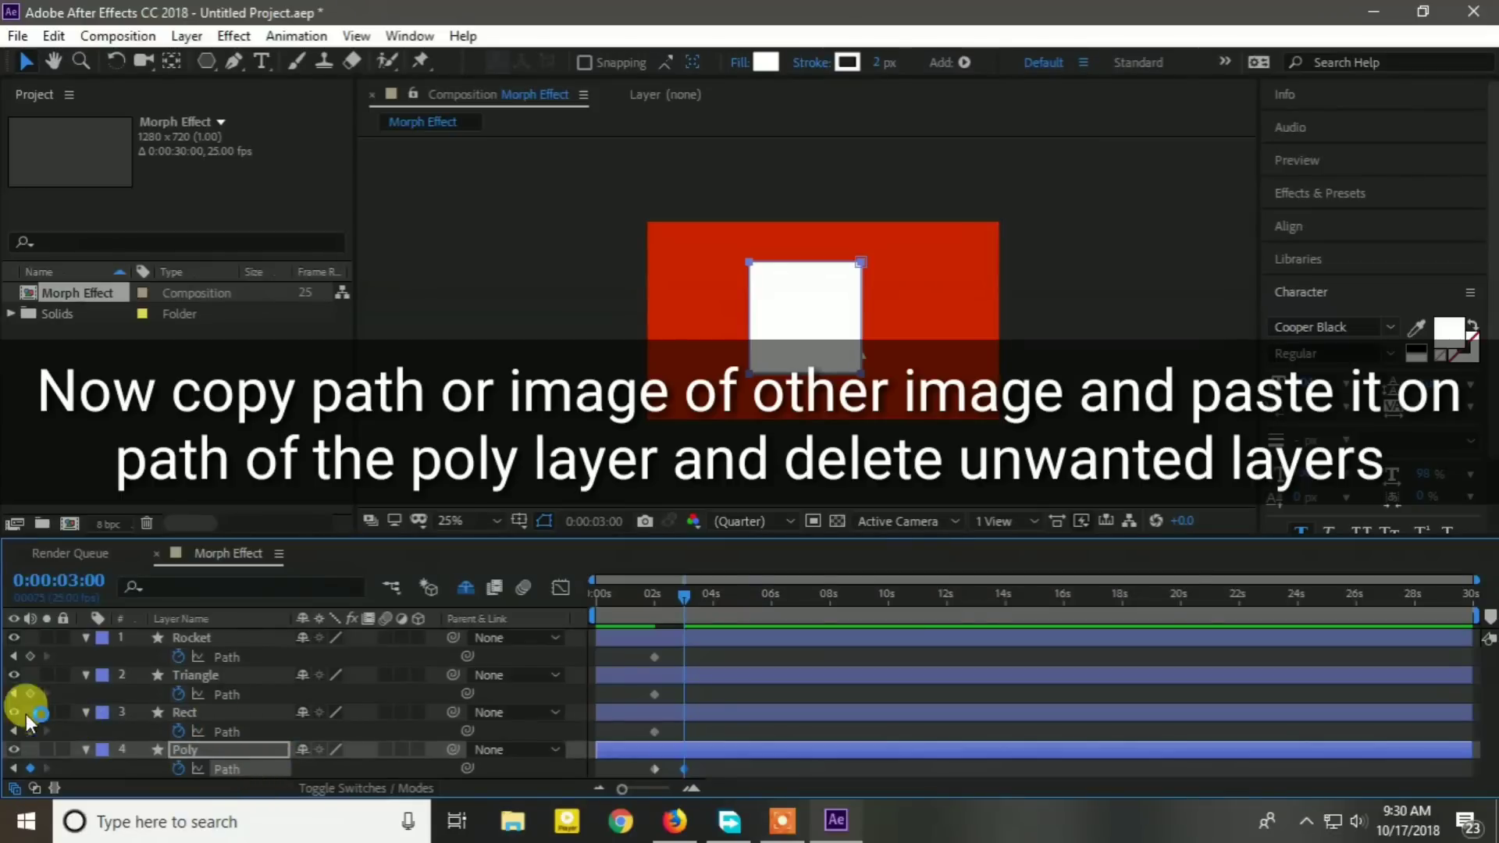
Paste the Rect path onto the Poly layer's Path again at 4 seconds and delete the Rect layer.
left_click(259, 729)
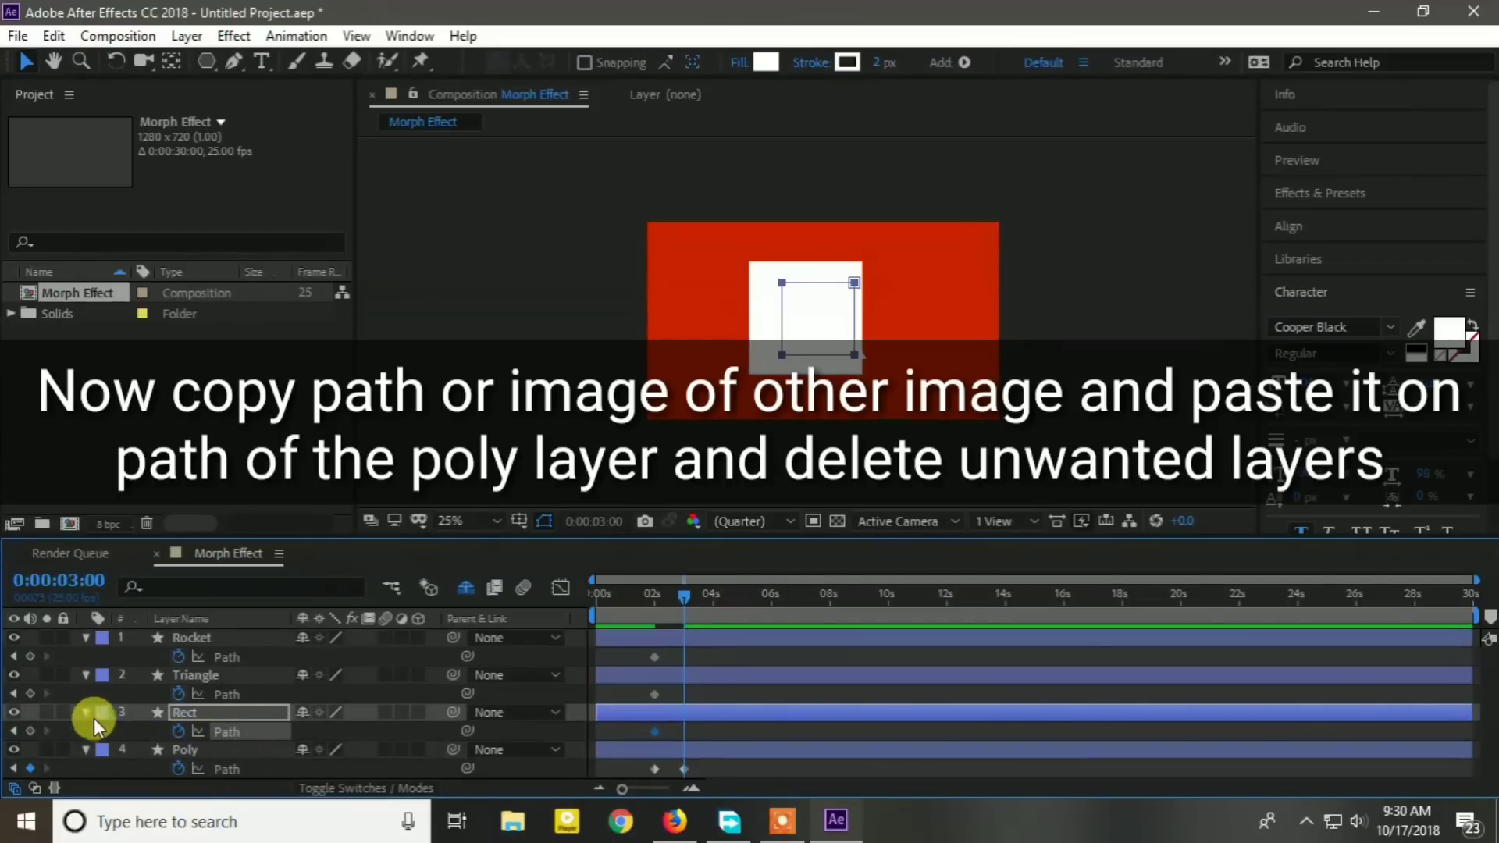
left_click(248, 711)
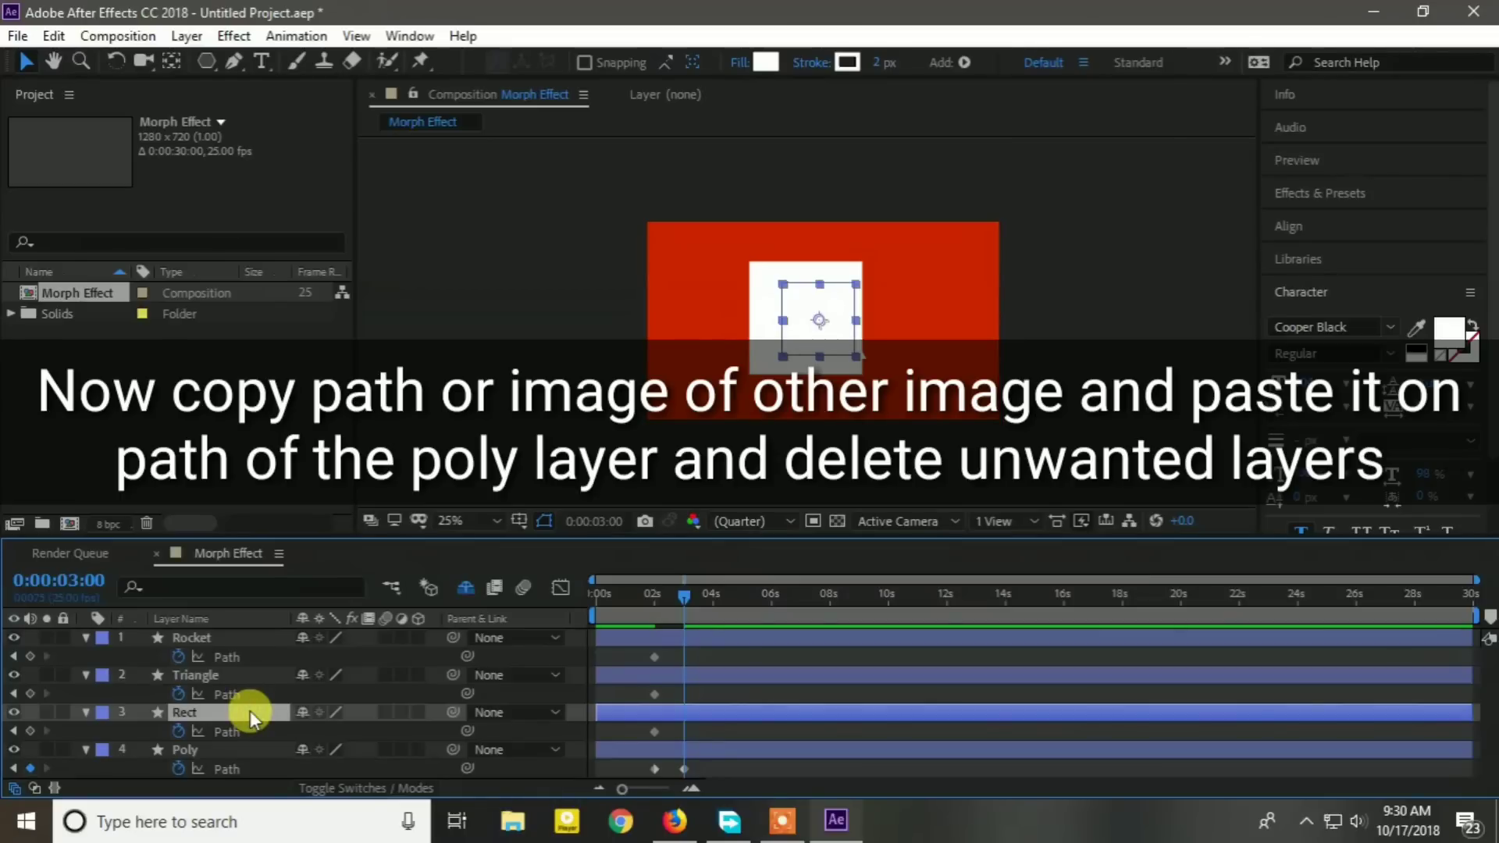
left_click(248, 735)
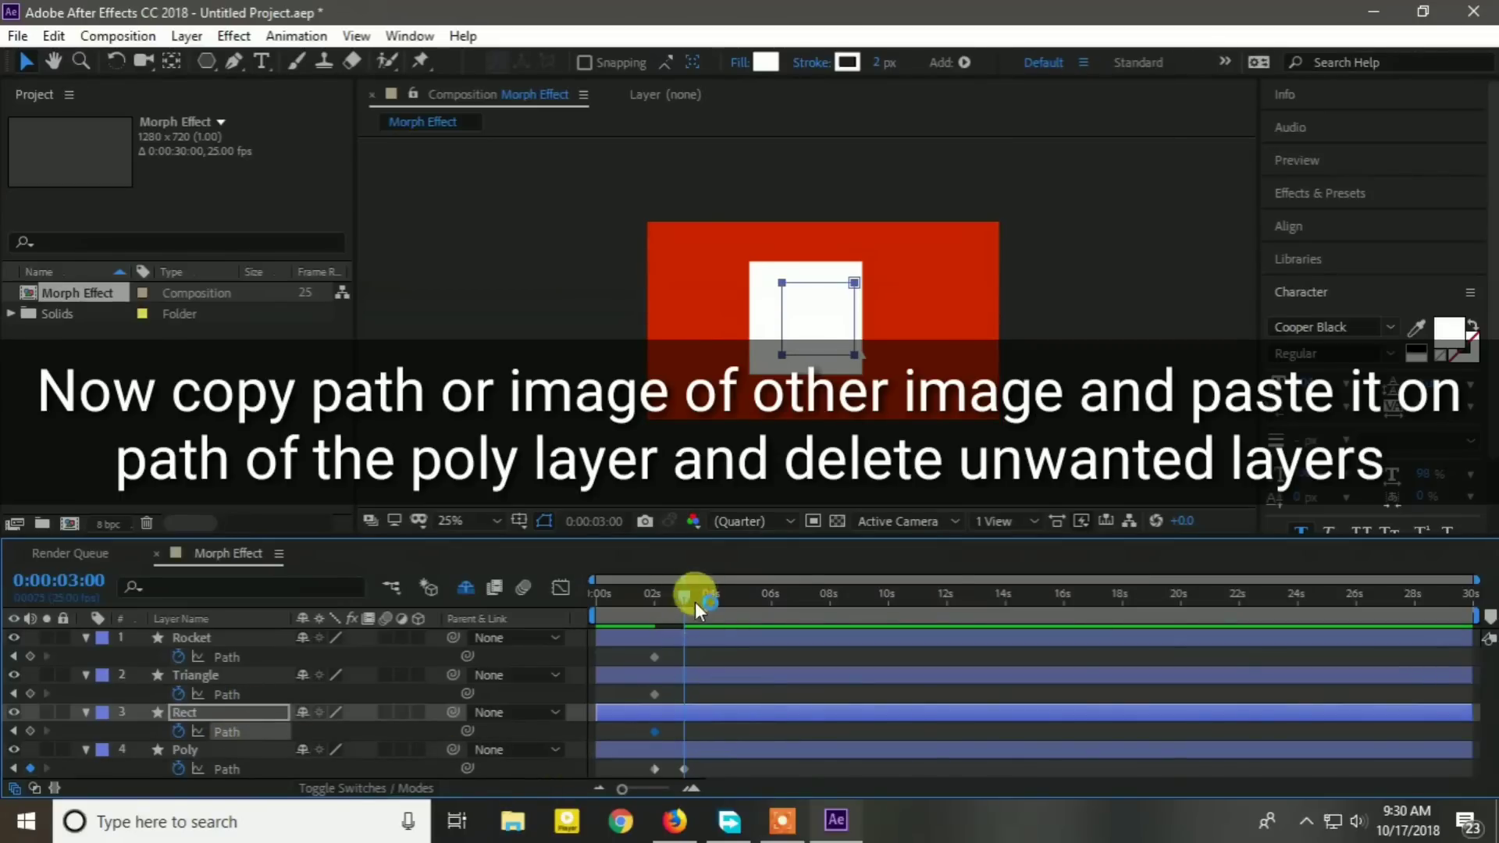
left_click_drag(682, 597, 710, 598)
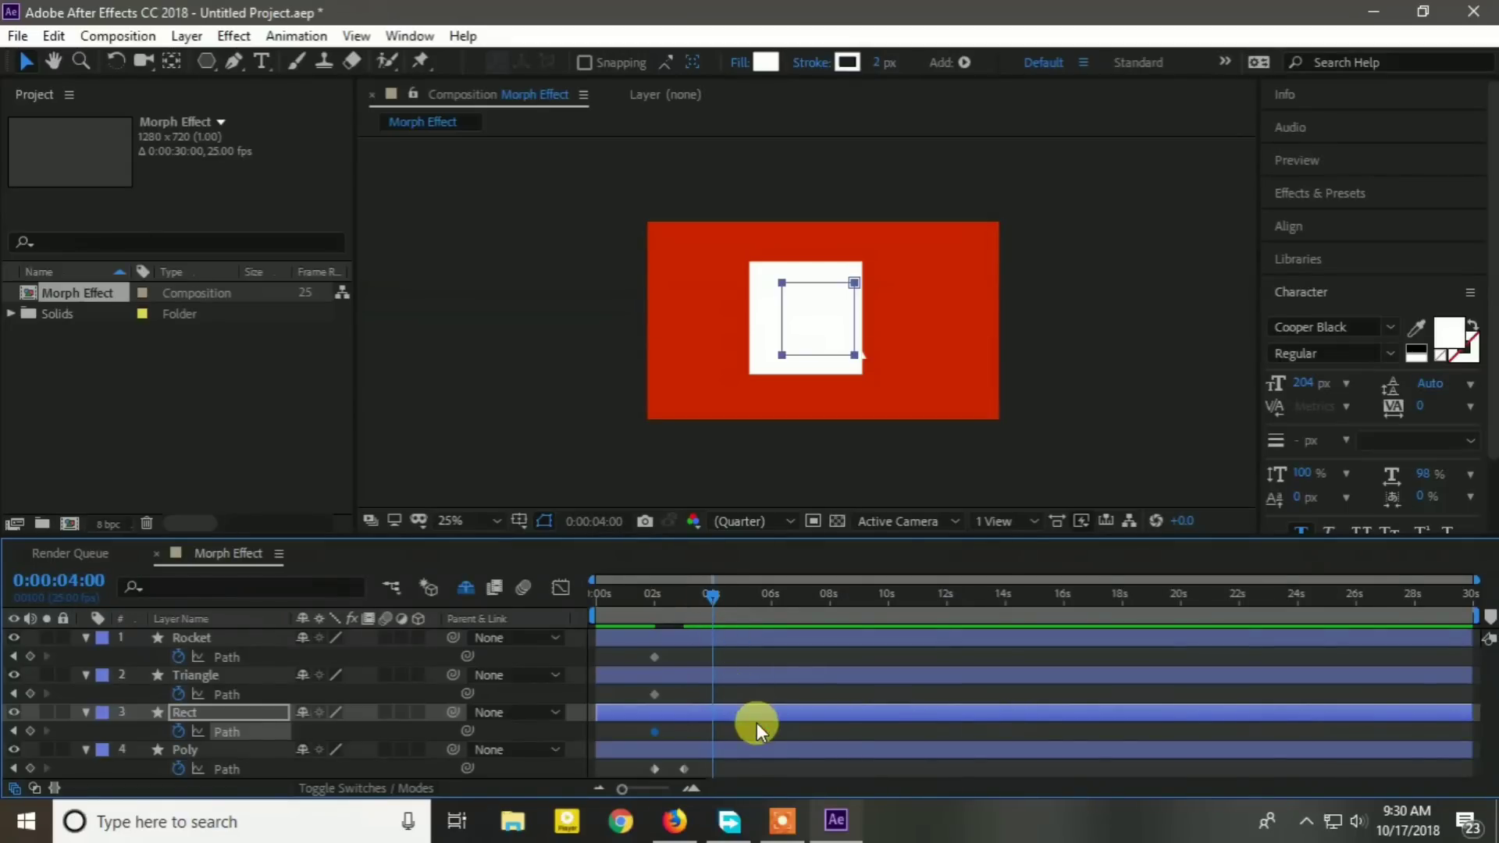
key("ctrl+v")
key("ctrl+z")
left_click(234, 770)
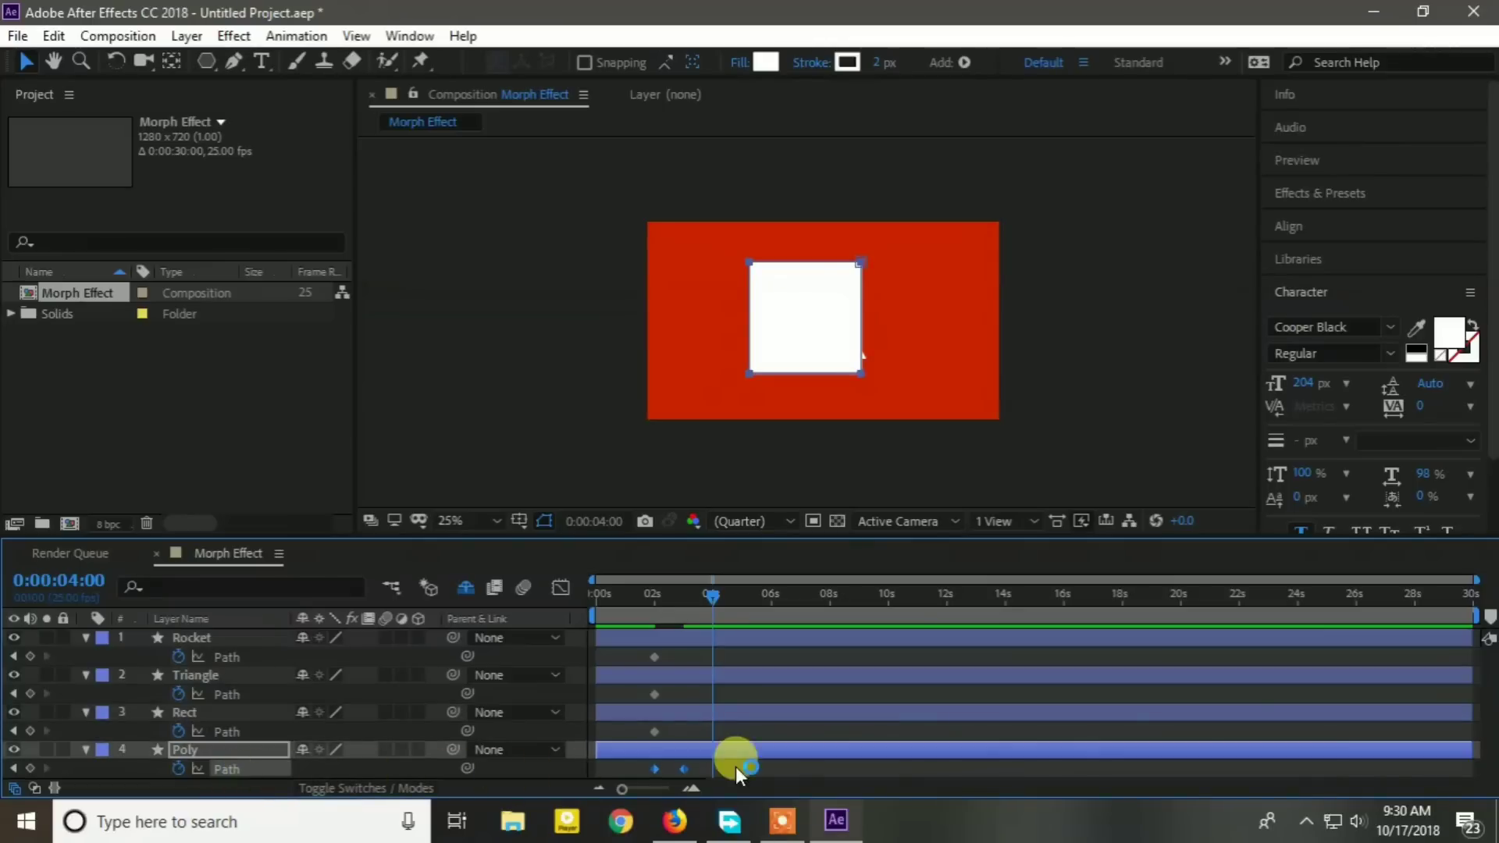
key("ctrl+v")
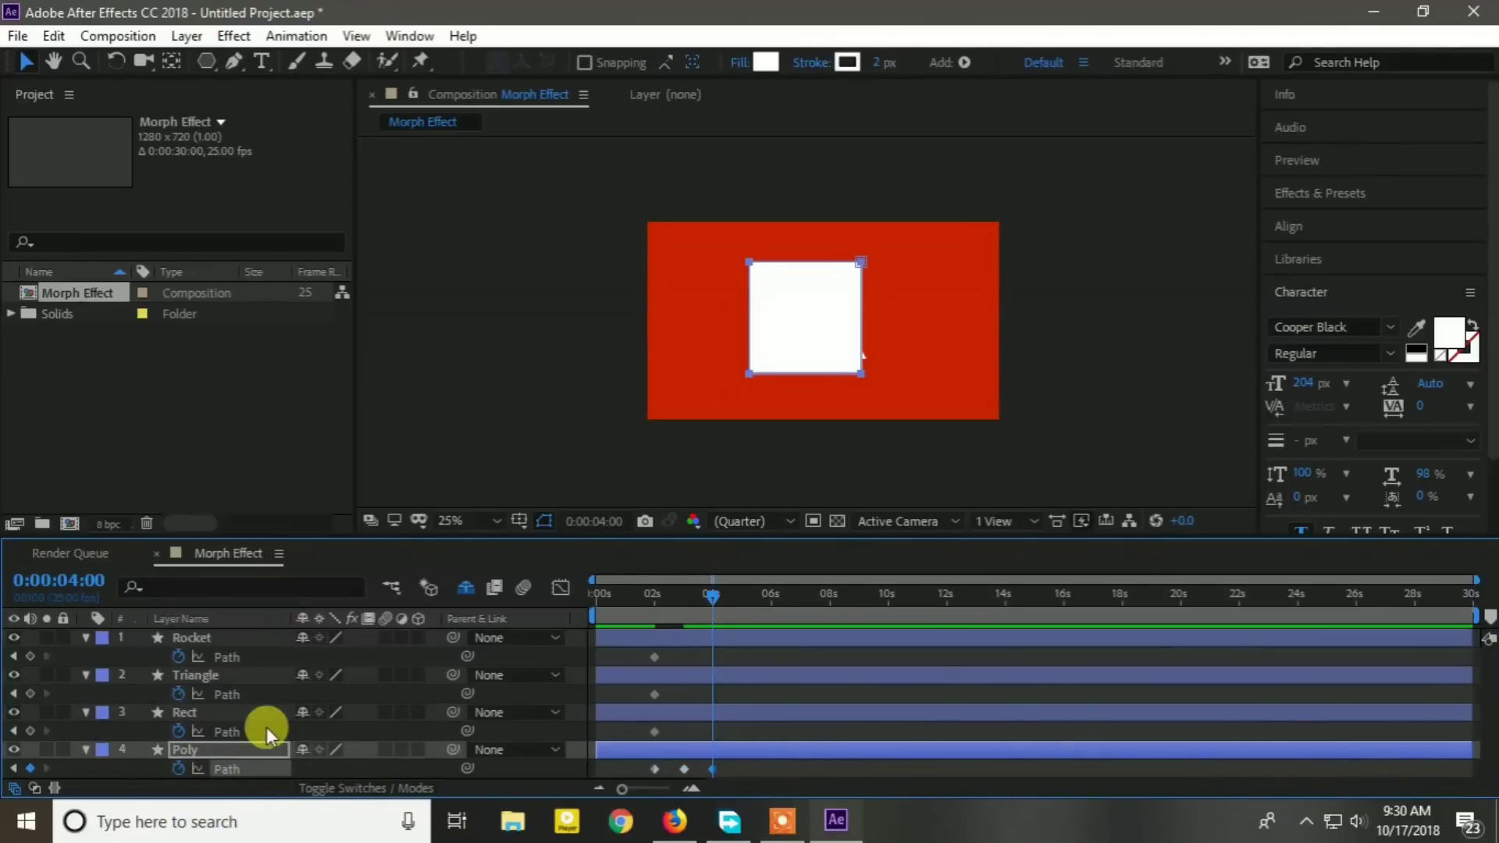
left_click(237, 711)
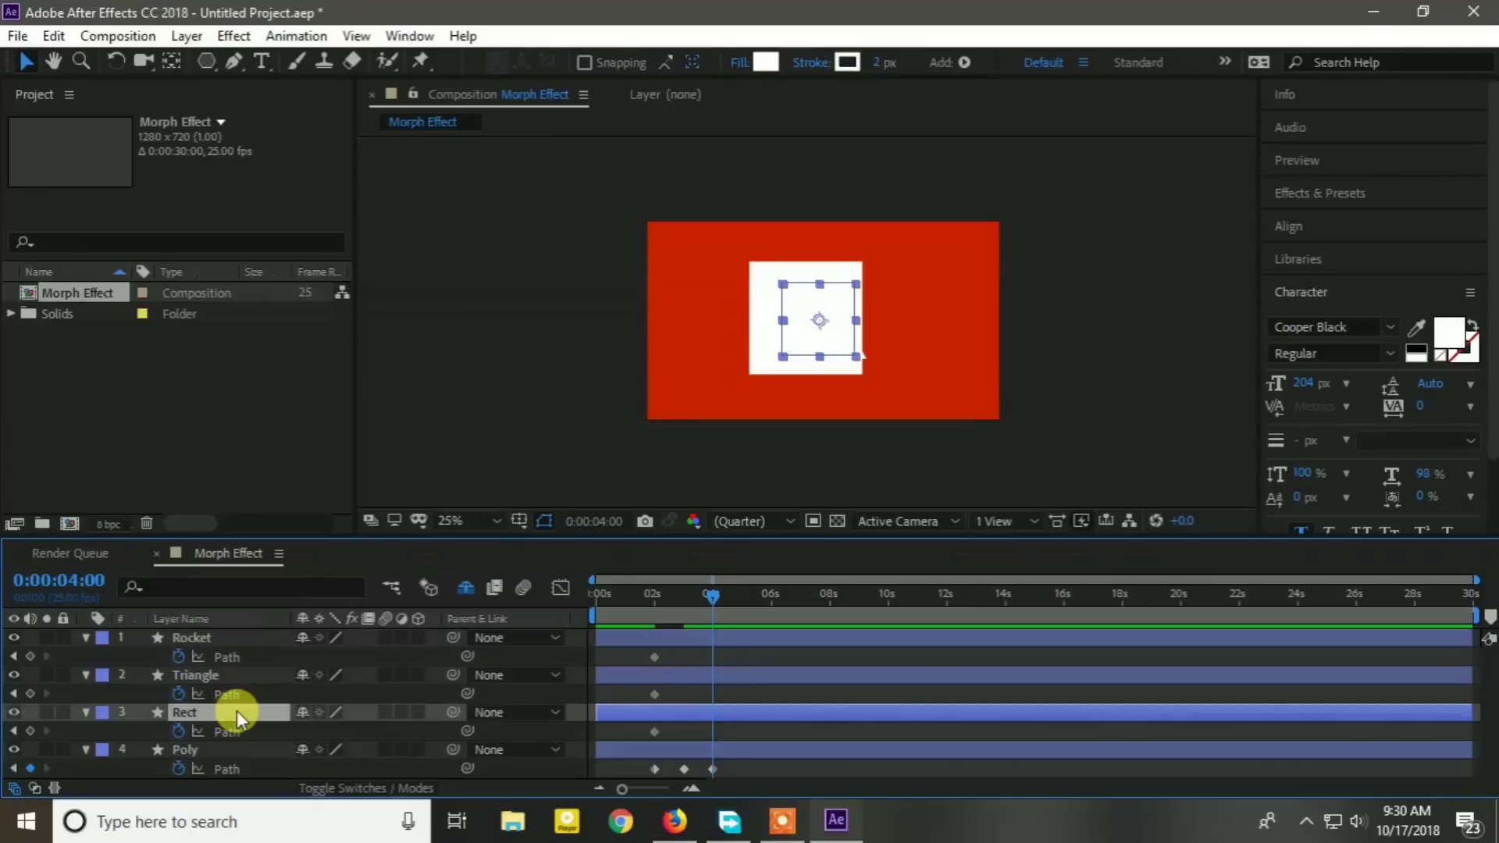
key("Delete")
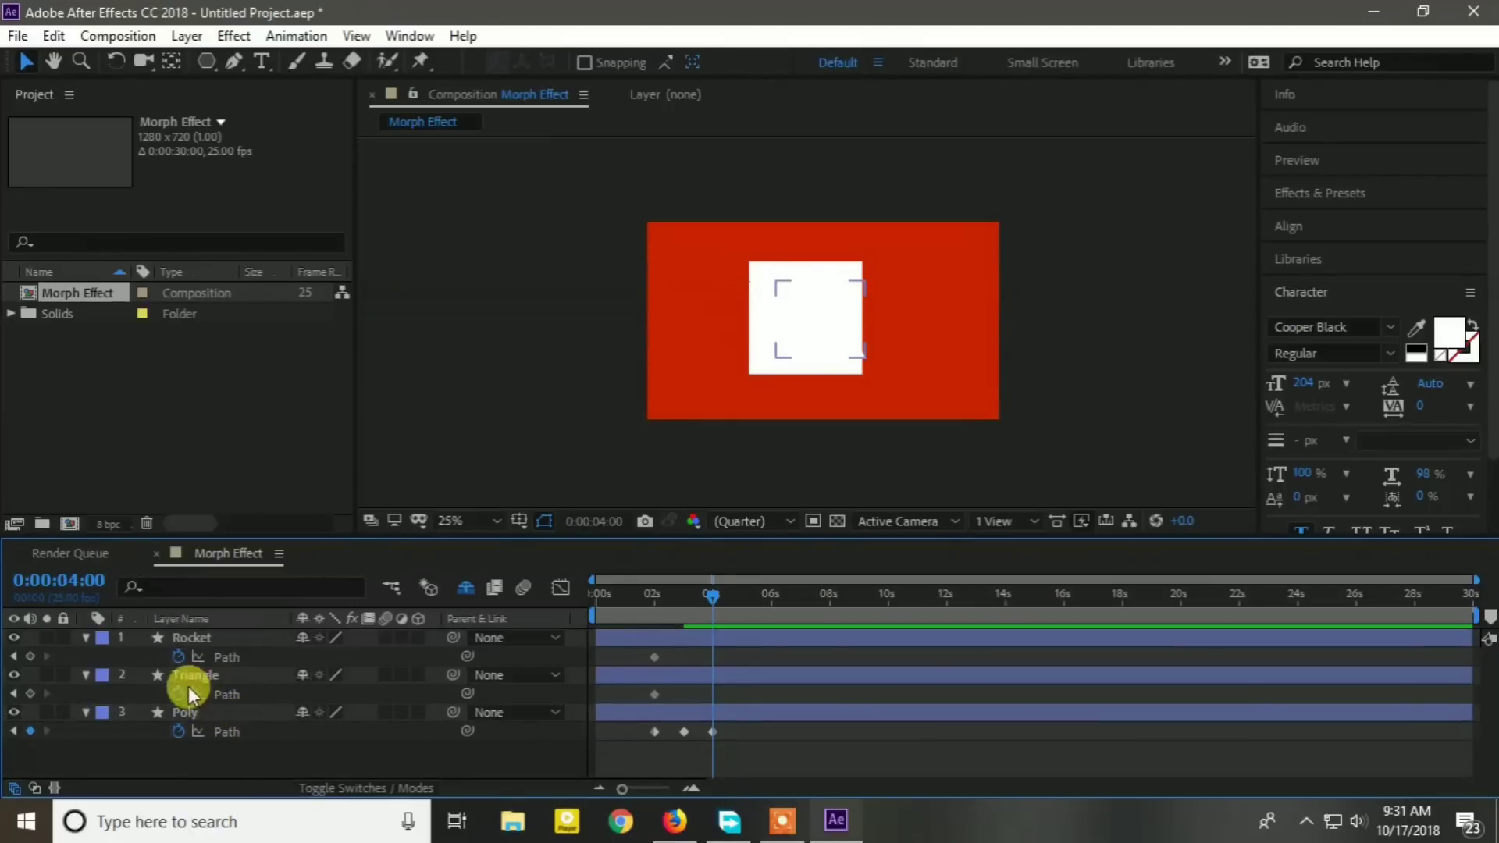
Copy the Triangle layer's Path keyframe and paste it onto the Poly layer's Path at 5 seconds.
left_click(224, 678)
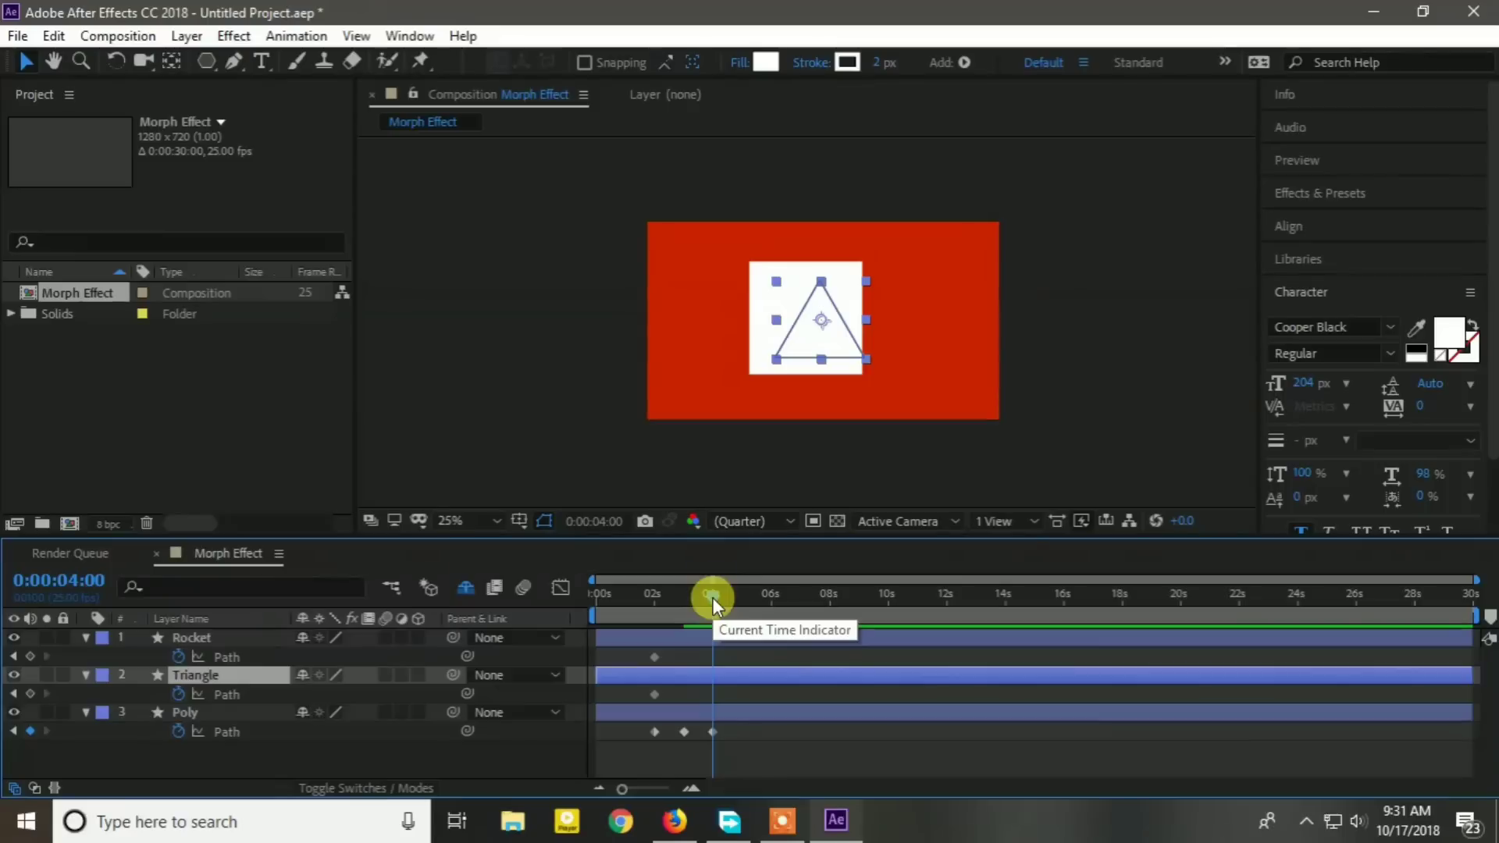
left_click(239, 692)
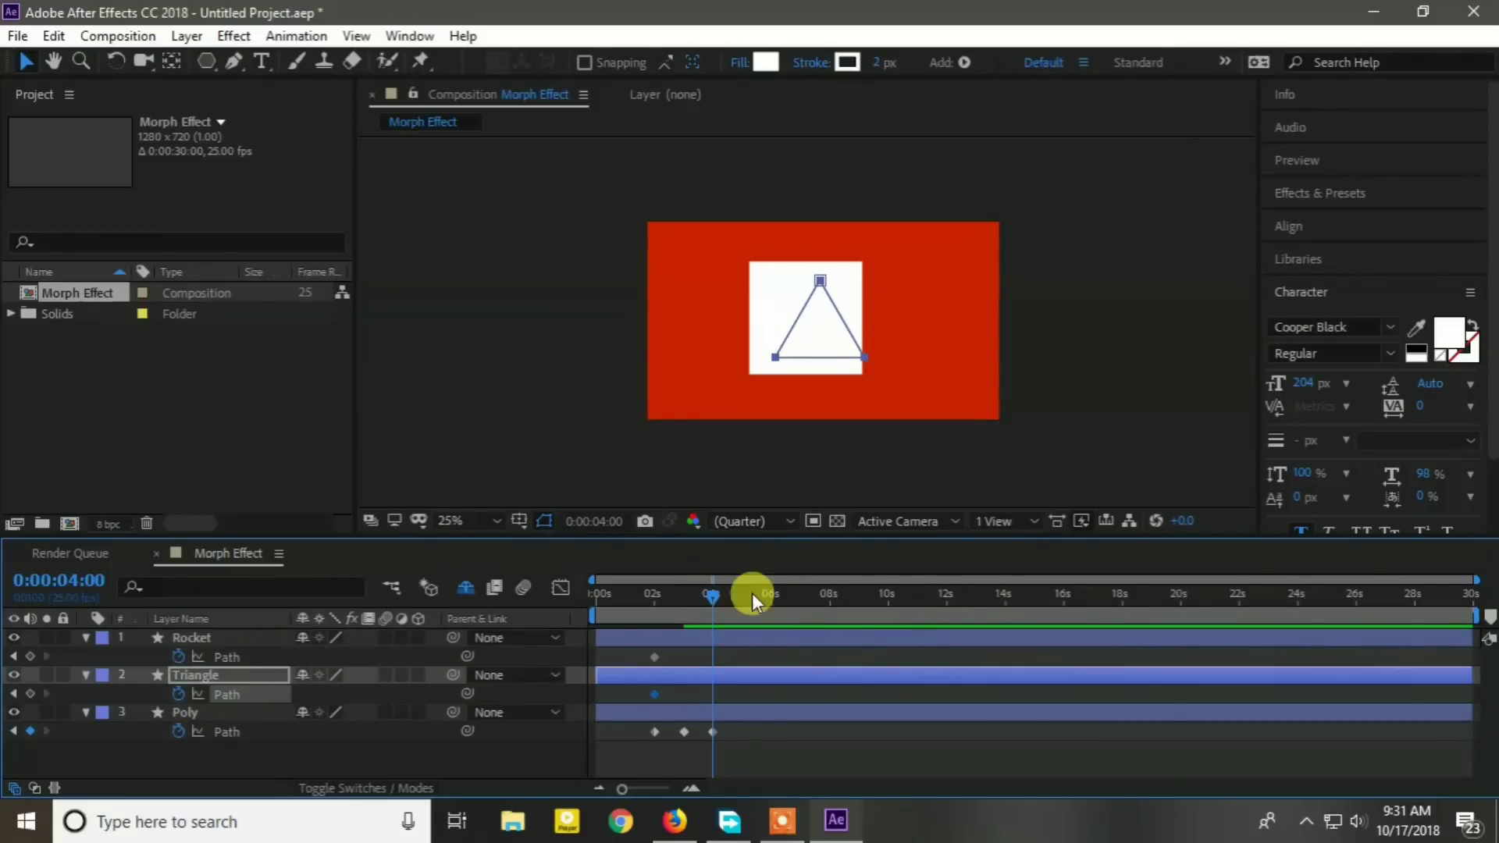
left_click_drag(710, 592, 741, 598)
key("ctrl+v")
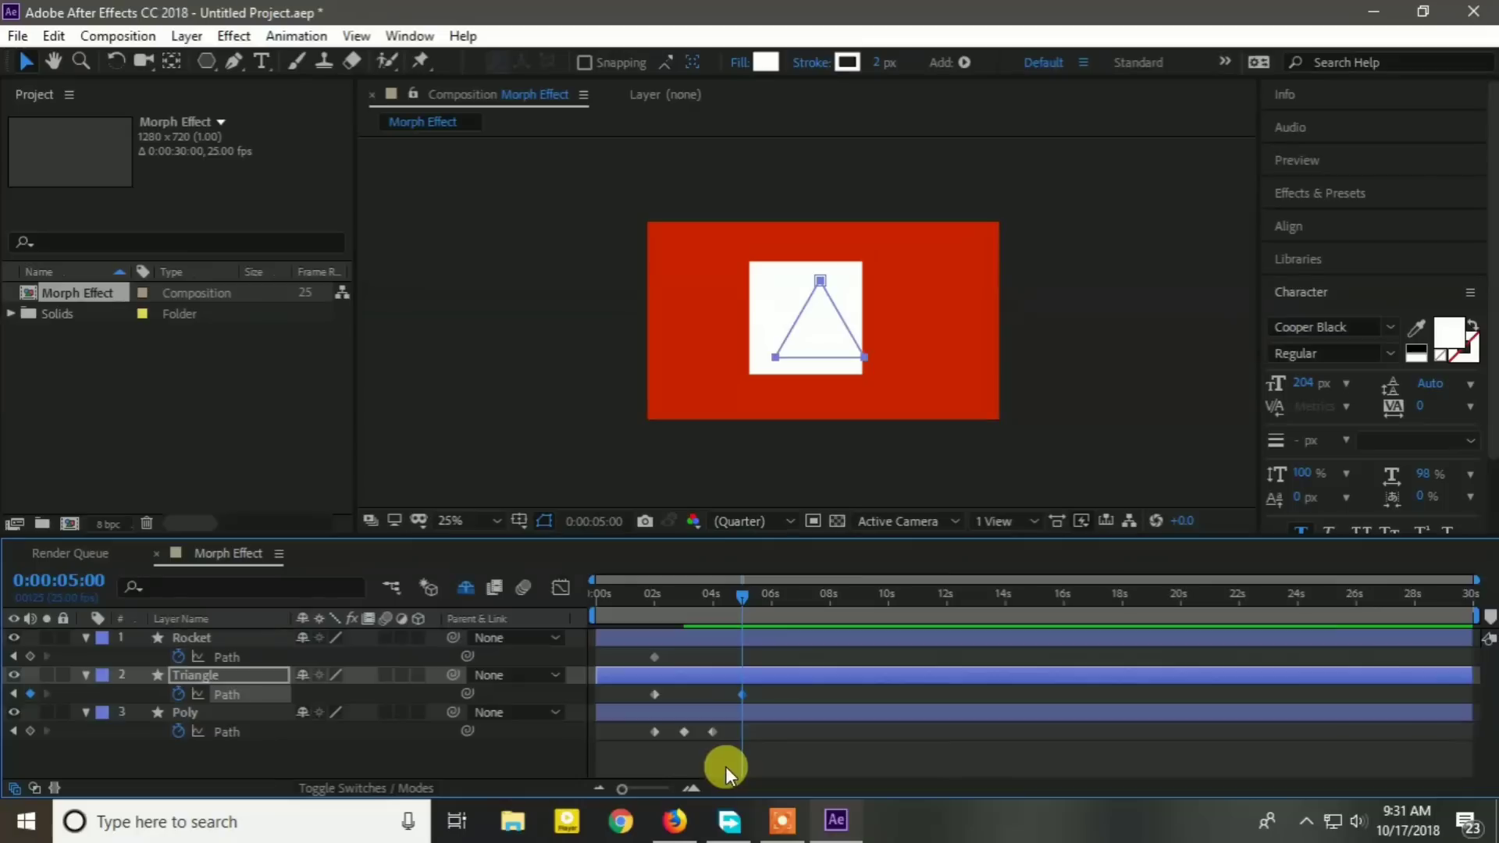
key("ctrl+z")
left_click(234, 730)
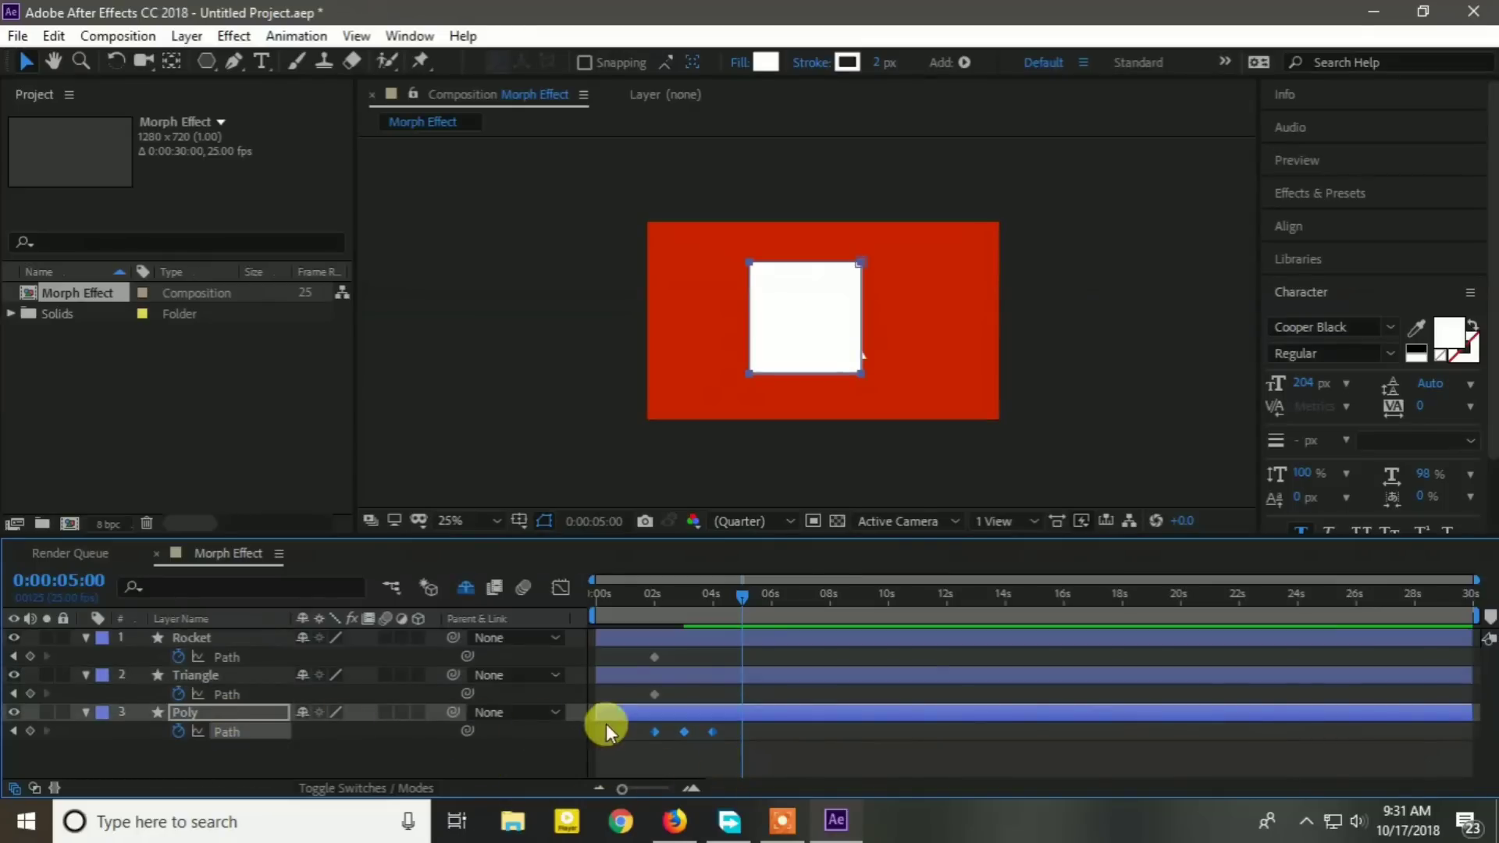
key("ctrl+v")
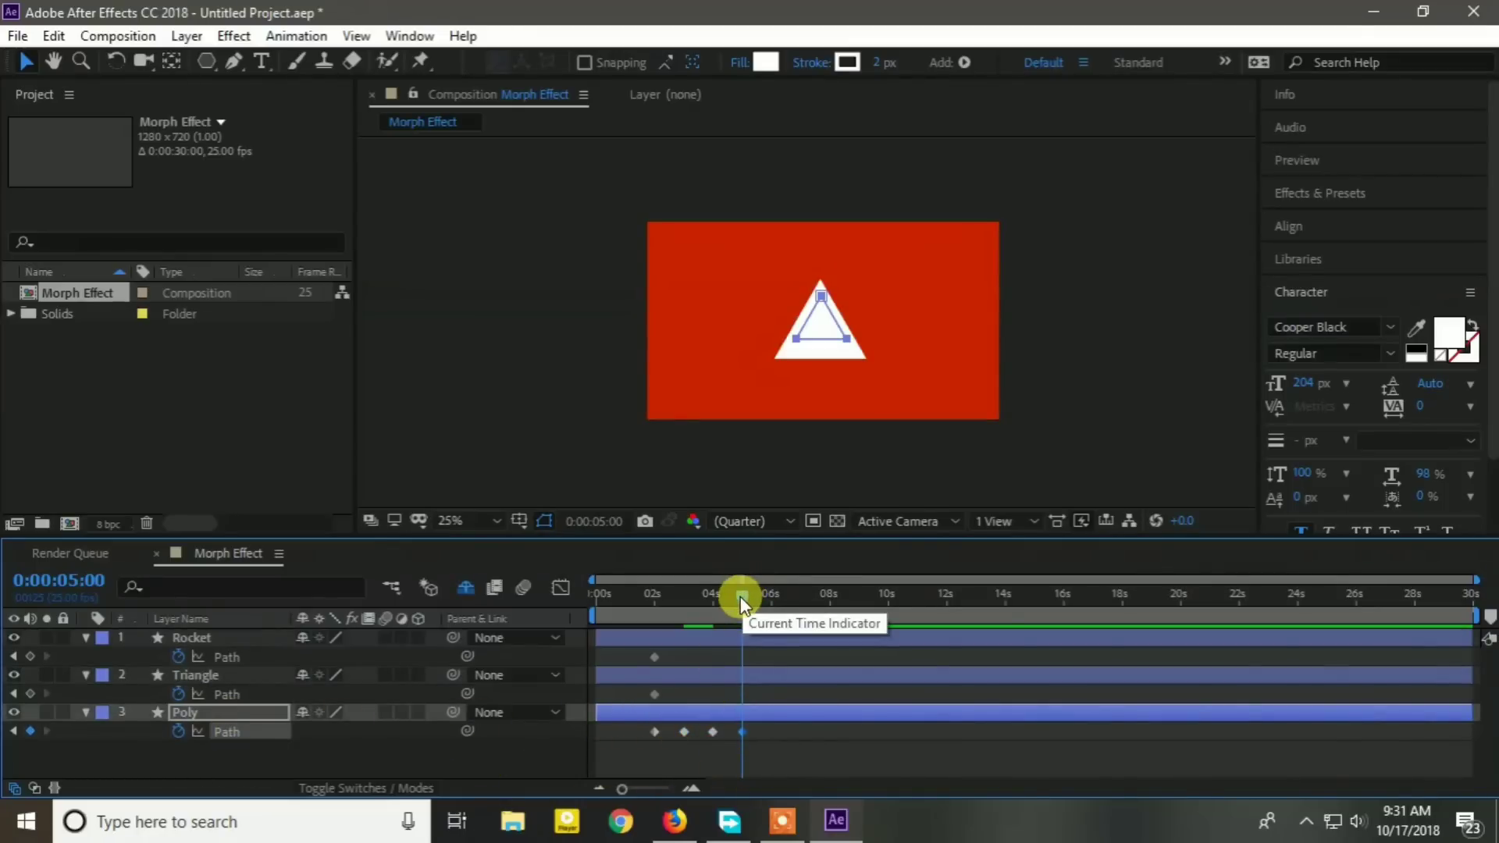
Repeat the triangle keyframe on the Poly layer's Path at 6 seconds and delete the Triangle layer.
left_click_drag(742, 597, 771, 603)
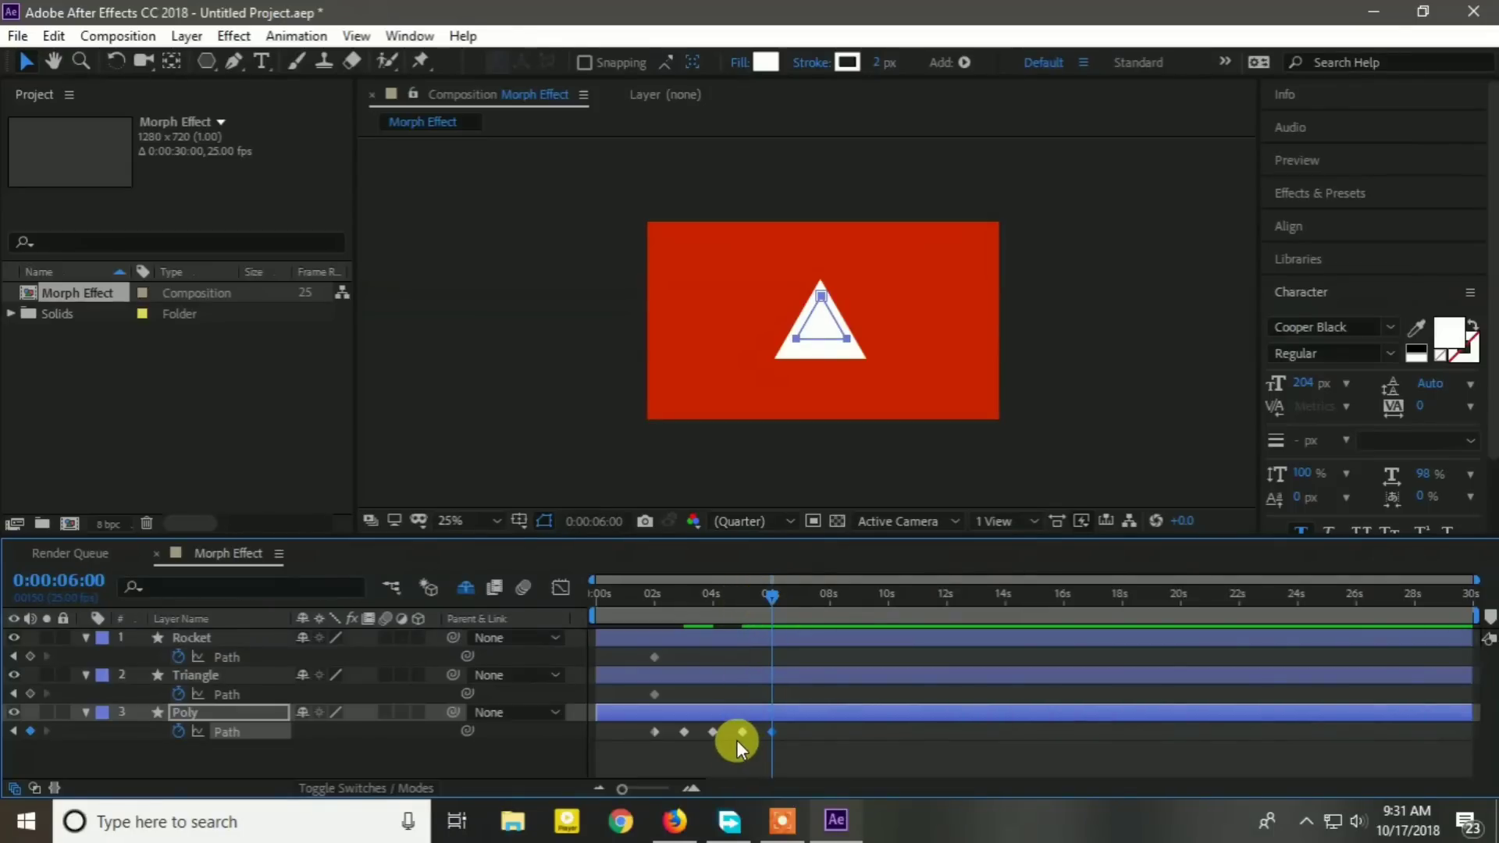
key("ctrl+c")
key("ctrl+v")
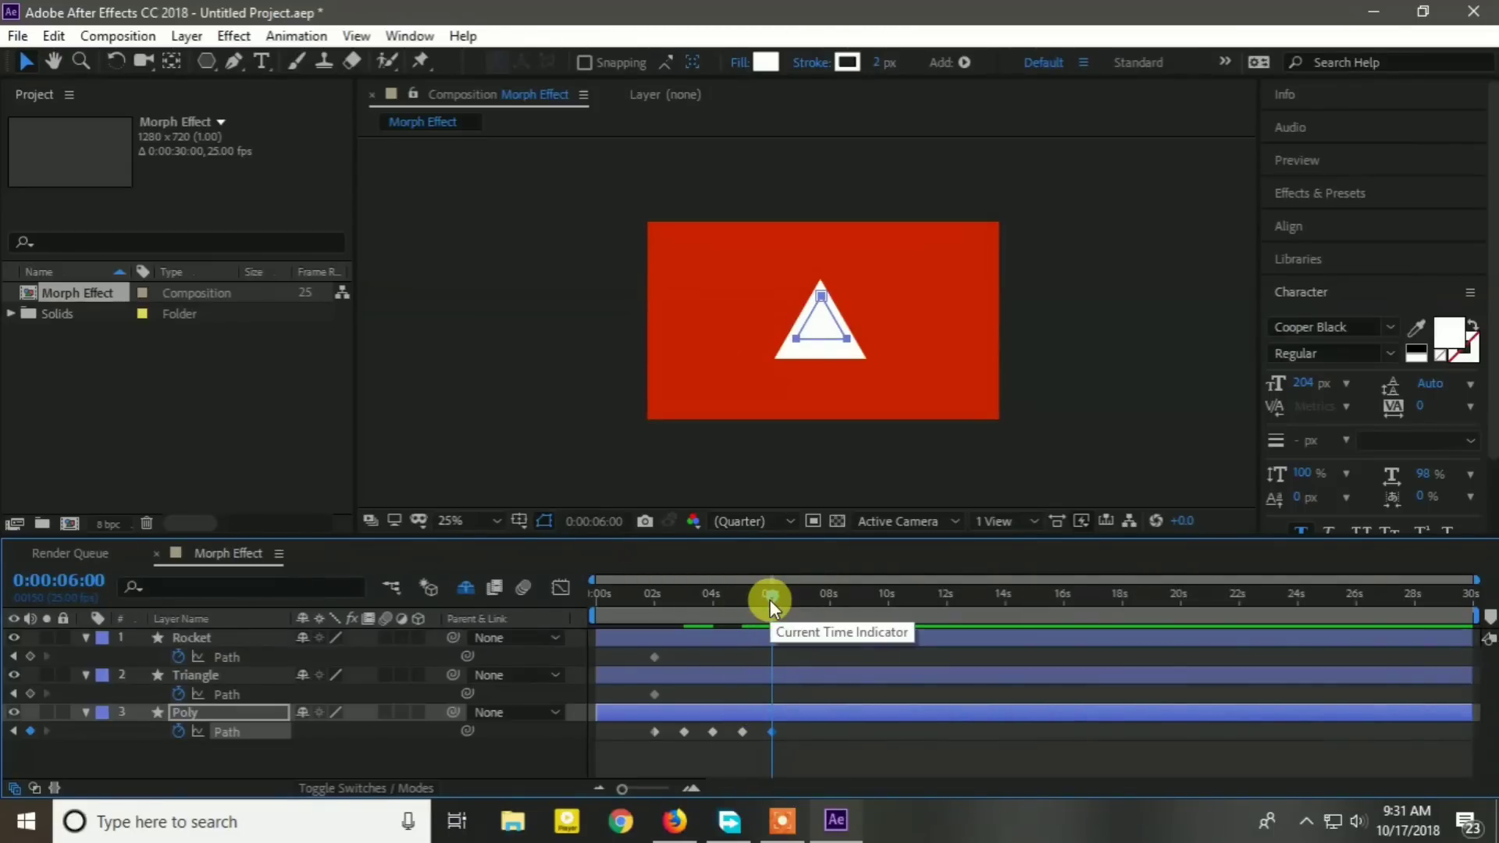
left_click(253, 673)
key("Delete")
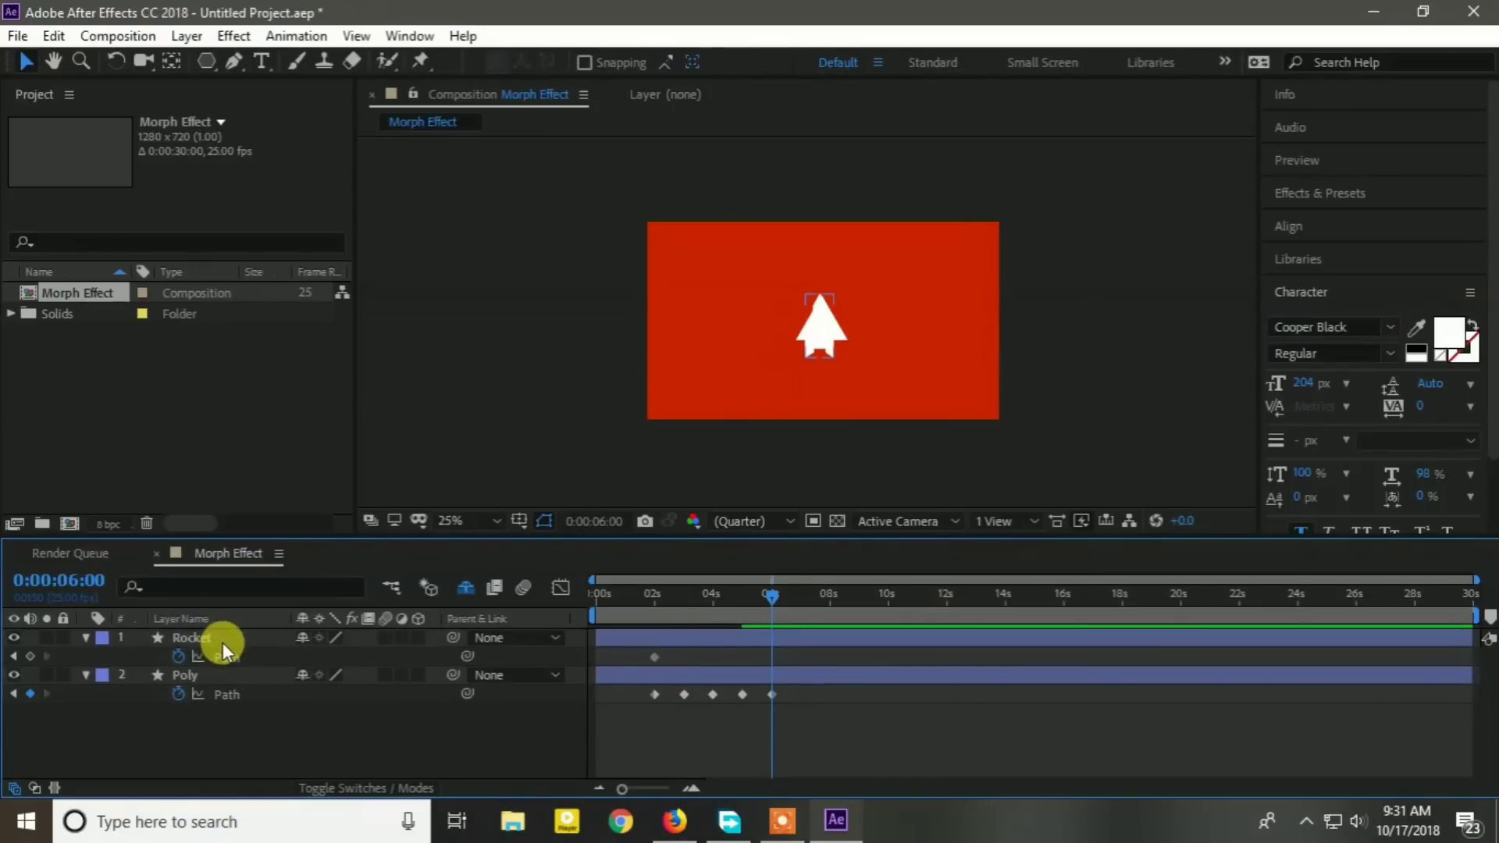
Copy the Rocket layer's Path keyframe and paste it onto the Poly layer's Path at 7 seconds.
left_click(222, 636)
left_click(226, 657)
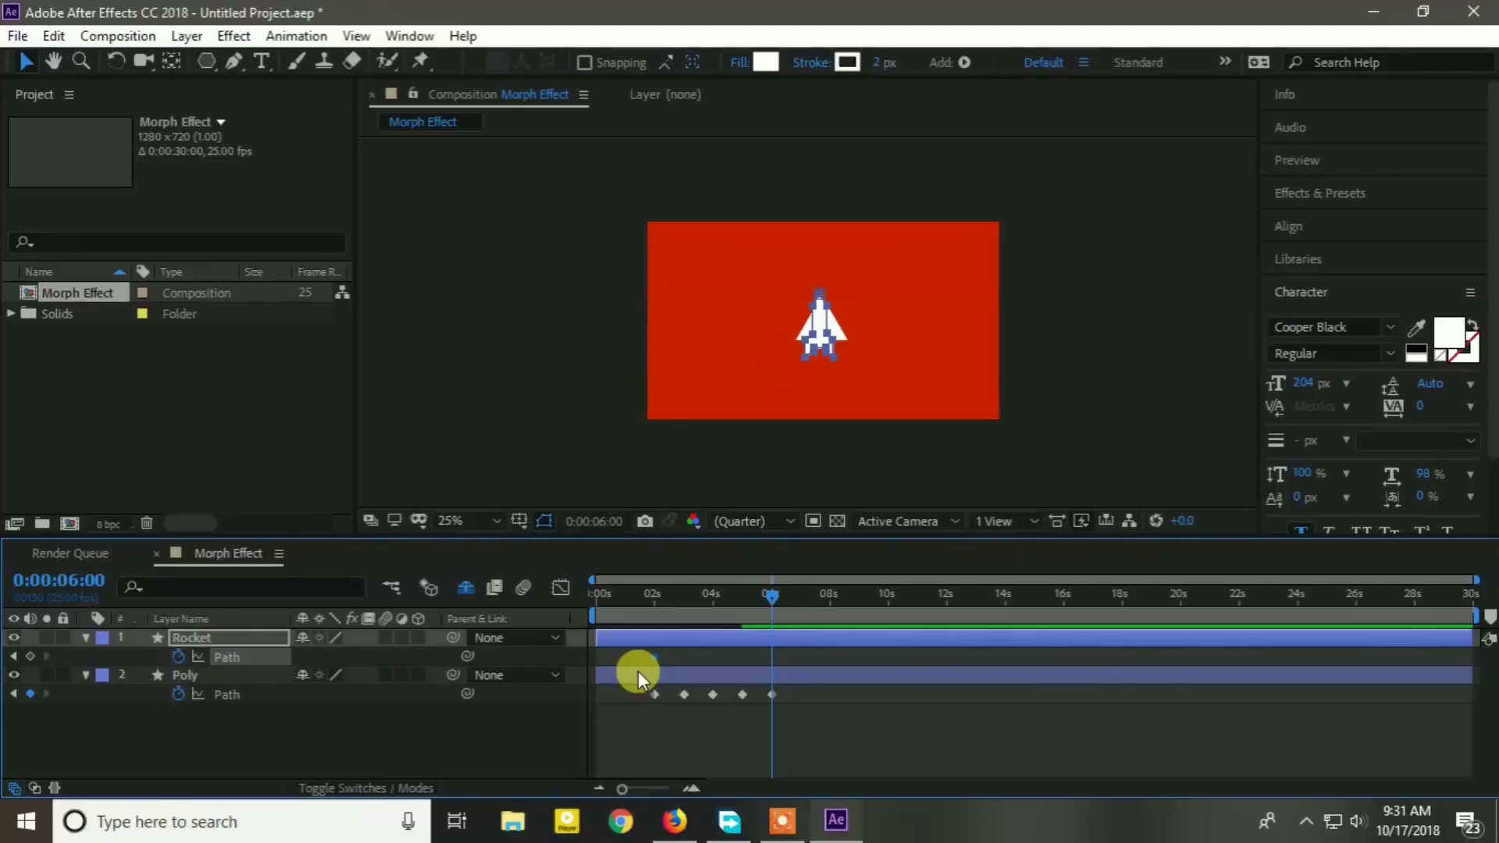
left_click(283, 696)
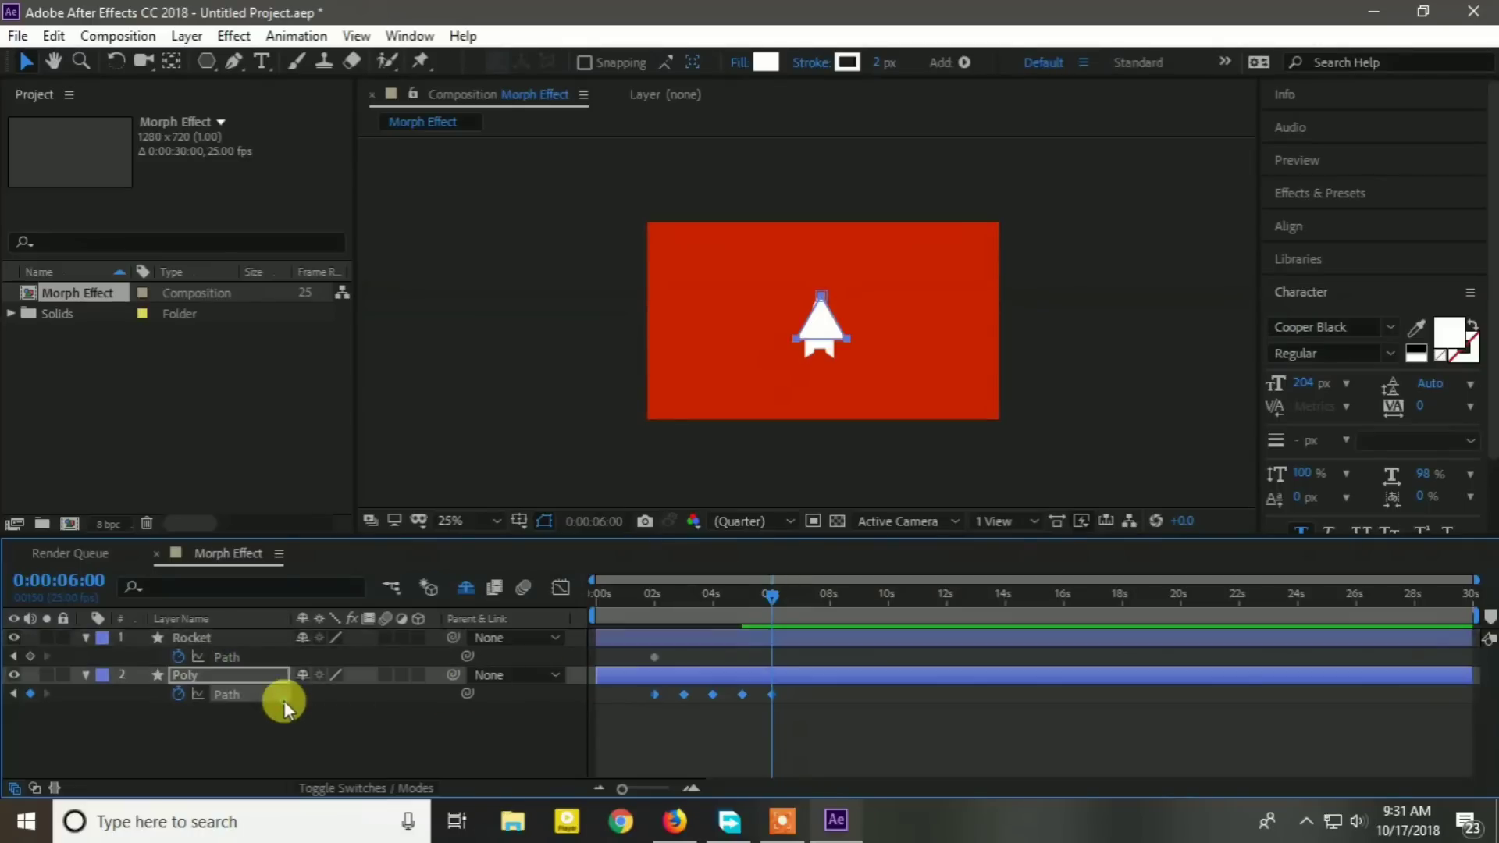
left_click_drag(770, 601, 799, 603)
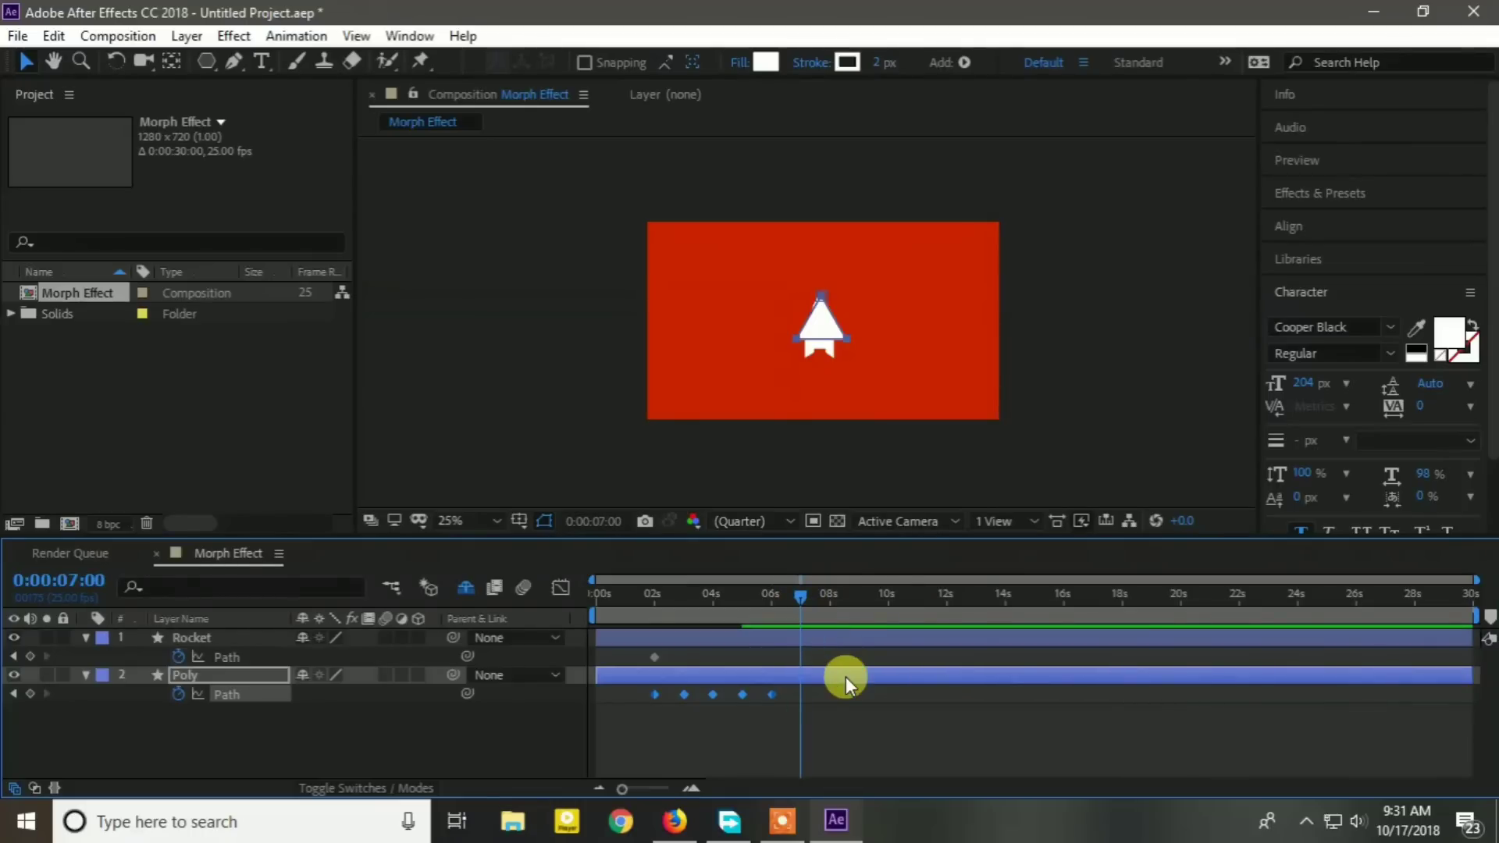
key("ctrl+v")
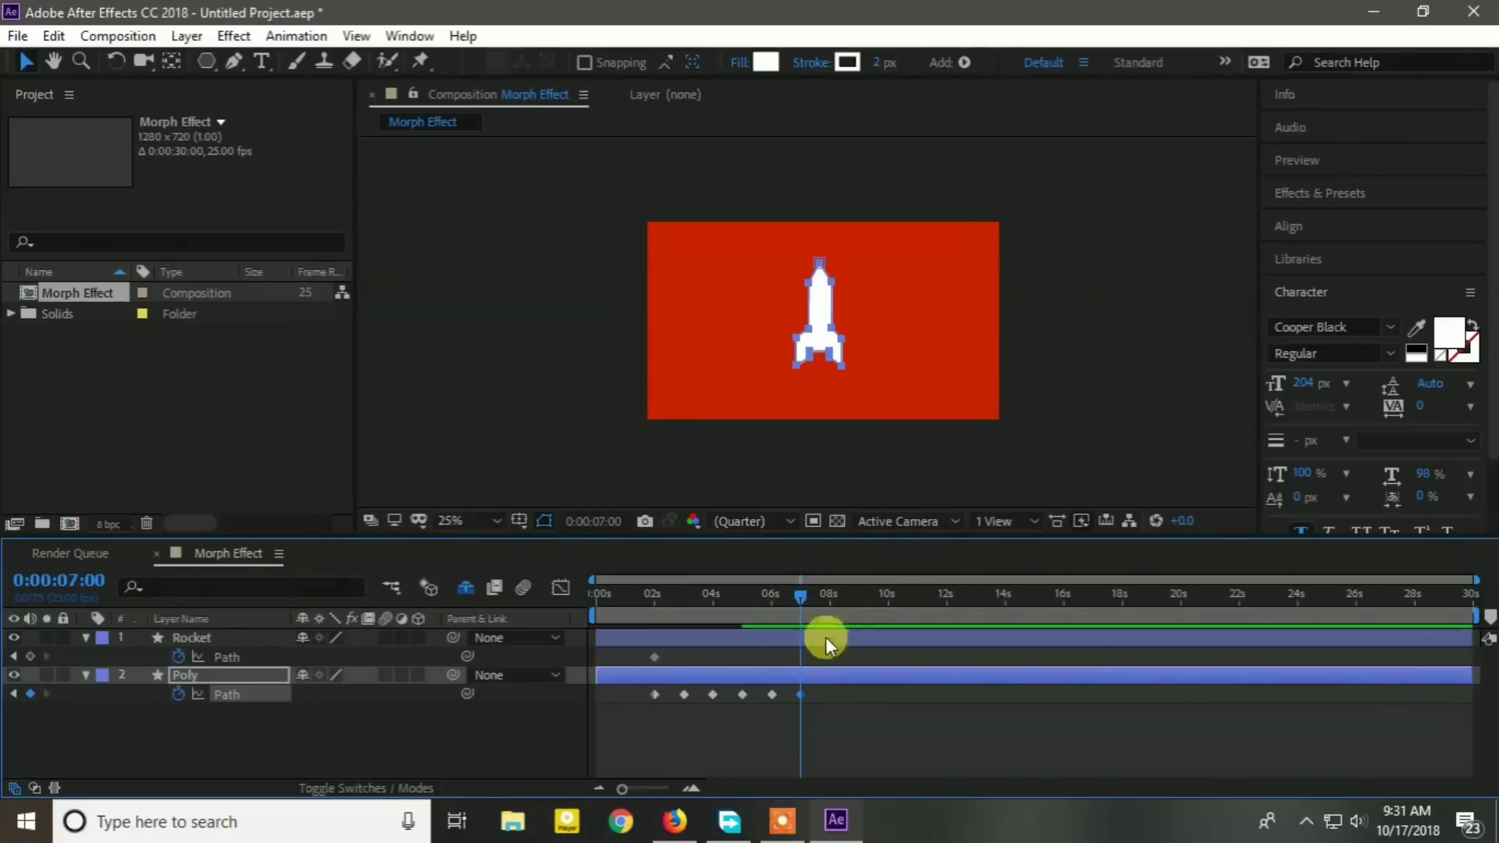
Paste the rocket path onto the Poly layer's Path again at 0:00:07:13 and delete the Rocket layer.
mouse_move(799, 596)
left_mouse_down()
mouse_move(838, 606)
mouse_move(817, 606)
left_mouse_up()
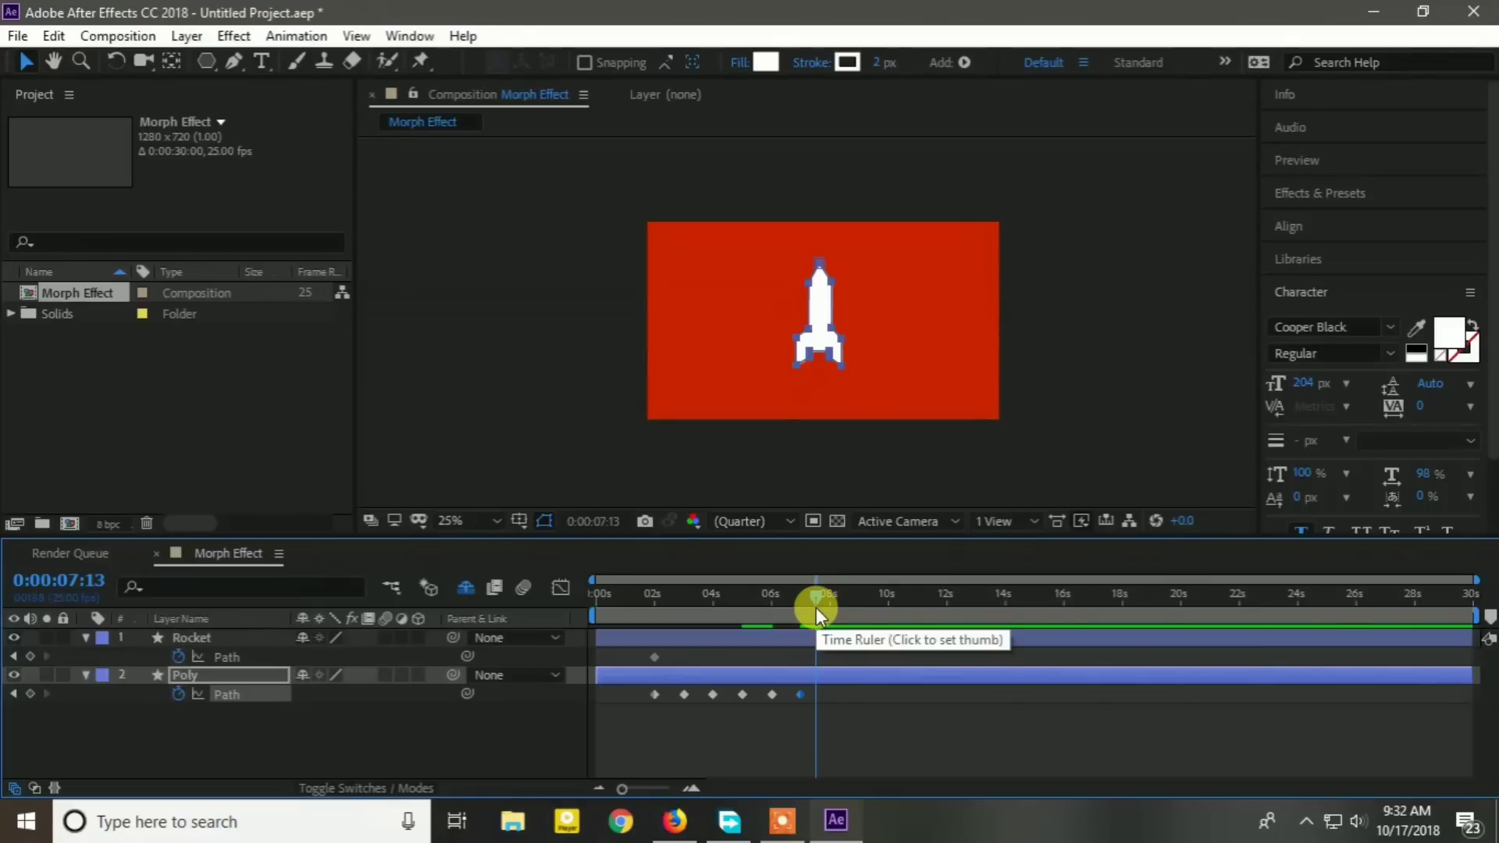
key("ctrl+v")
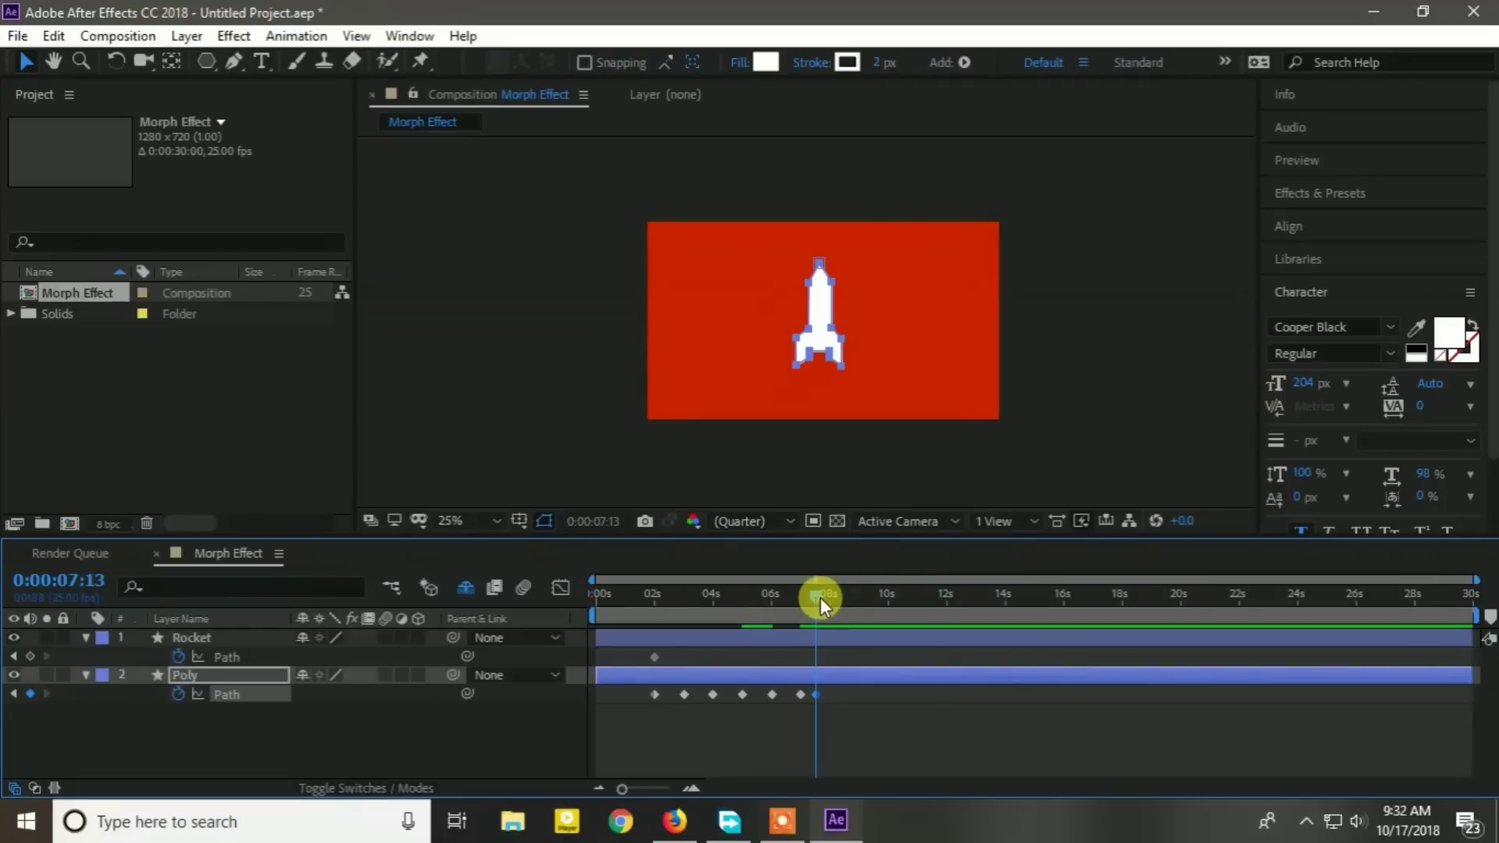
left_click(236, 636)
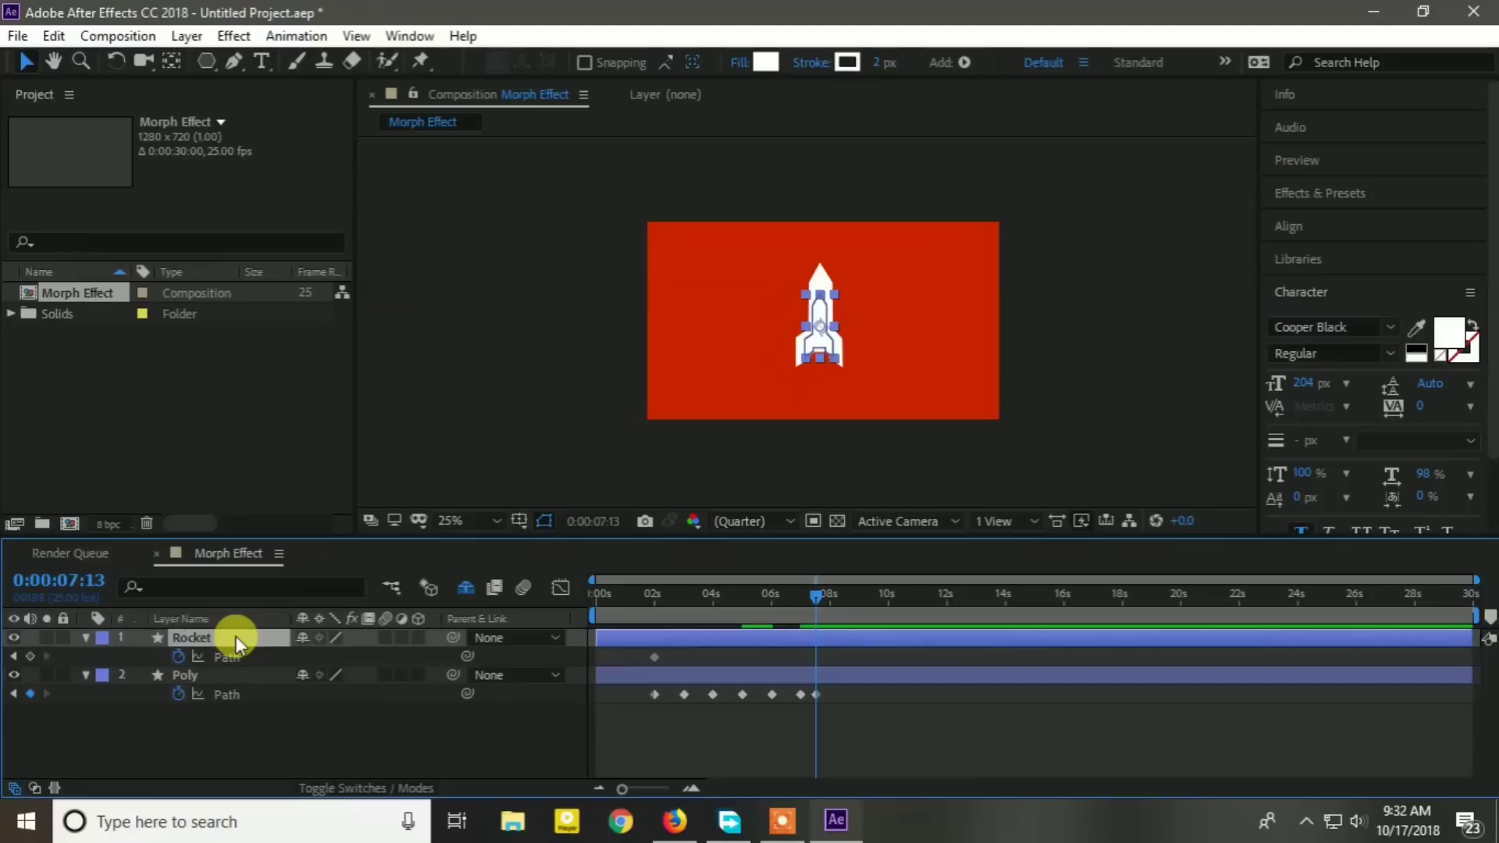
key("Delete")
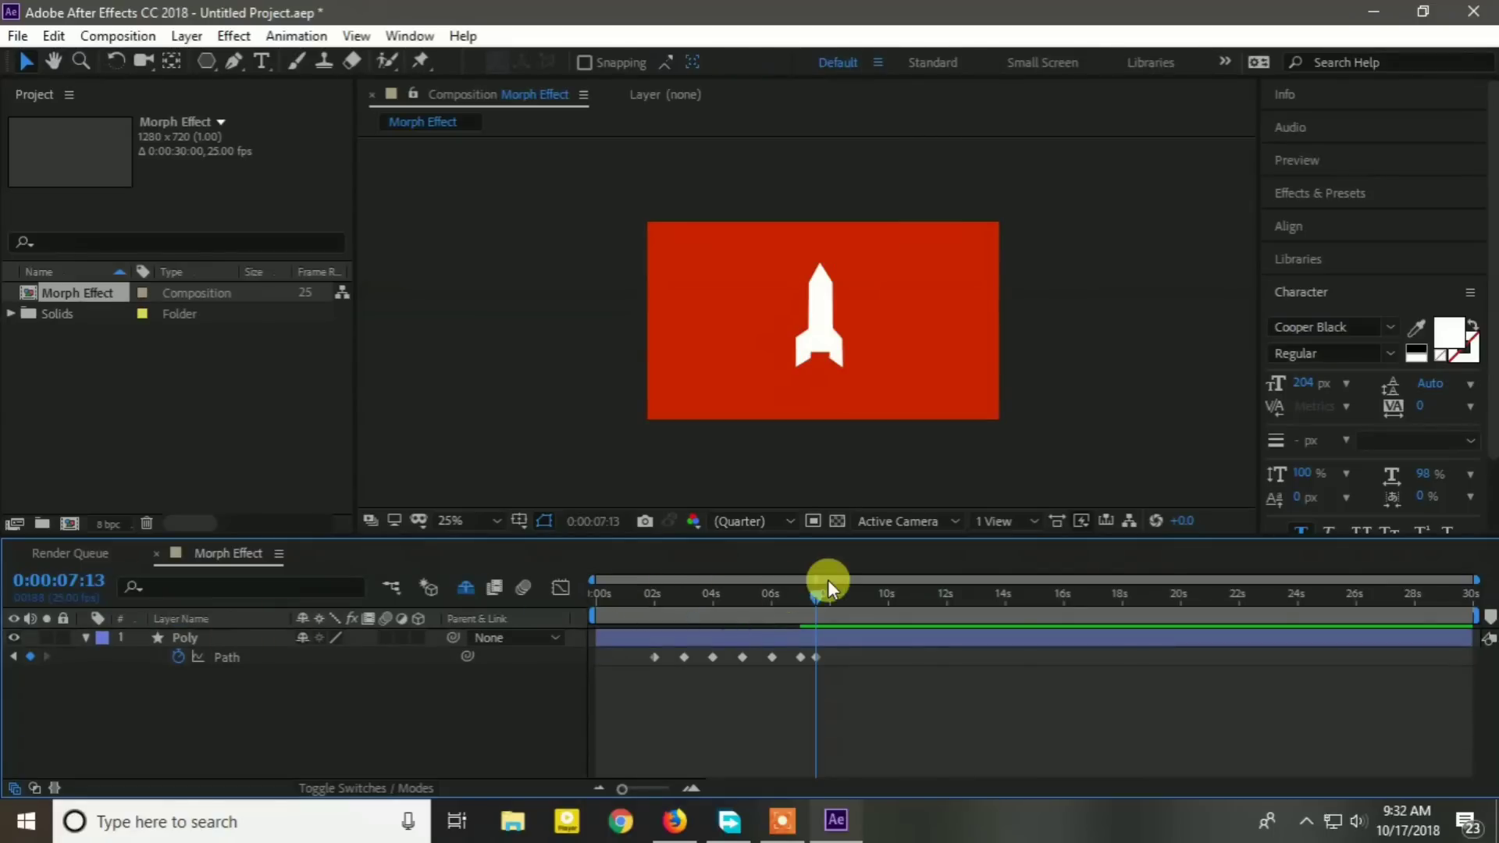
Preview the morph animation from the start of the composition through the rocket shape.
left_click_drag(817, 596, 573, 634)
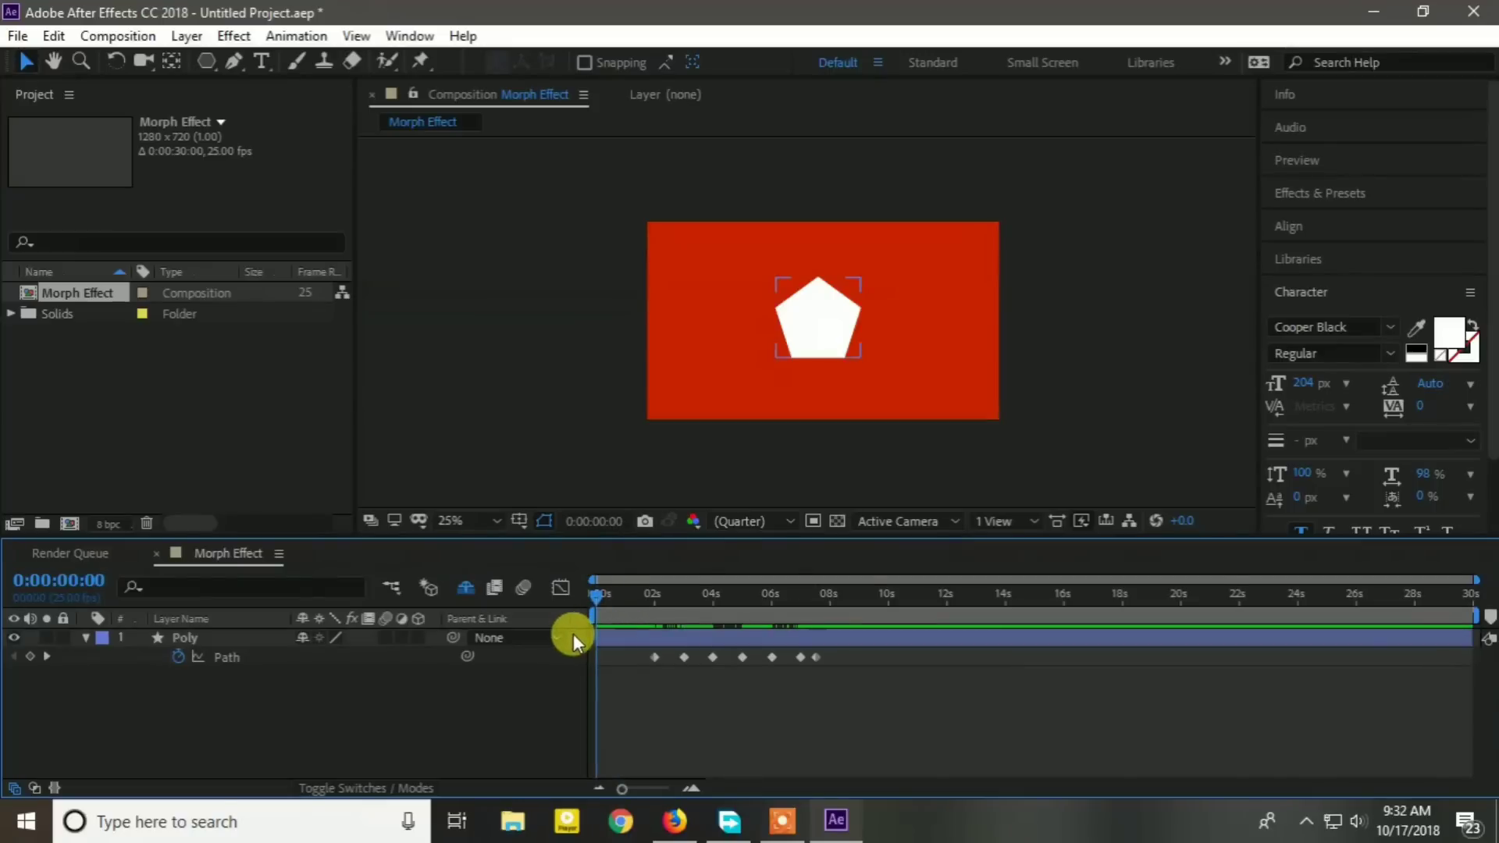
left_click(719, 499)
key("space")
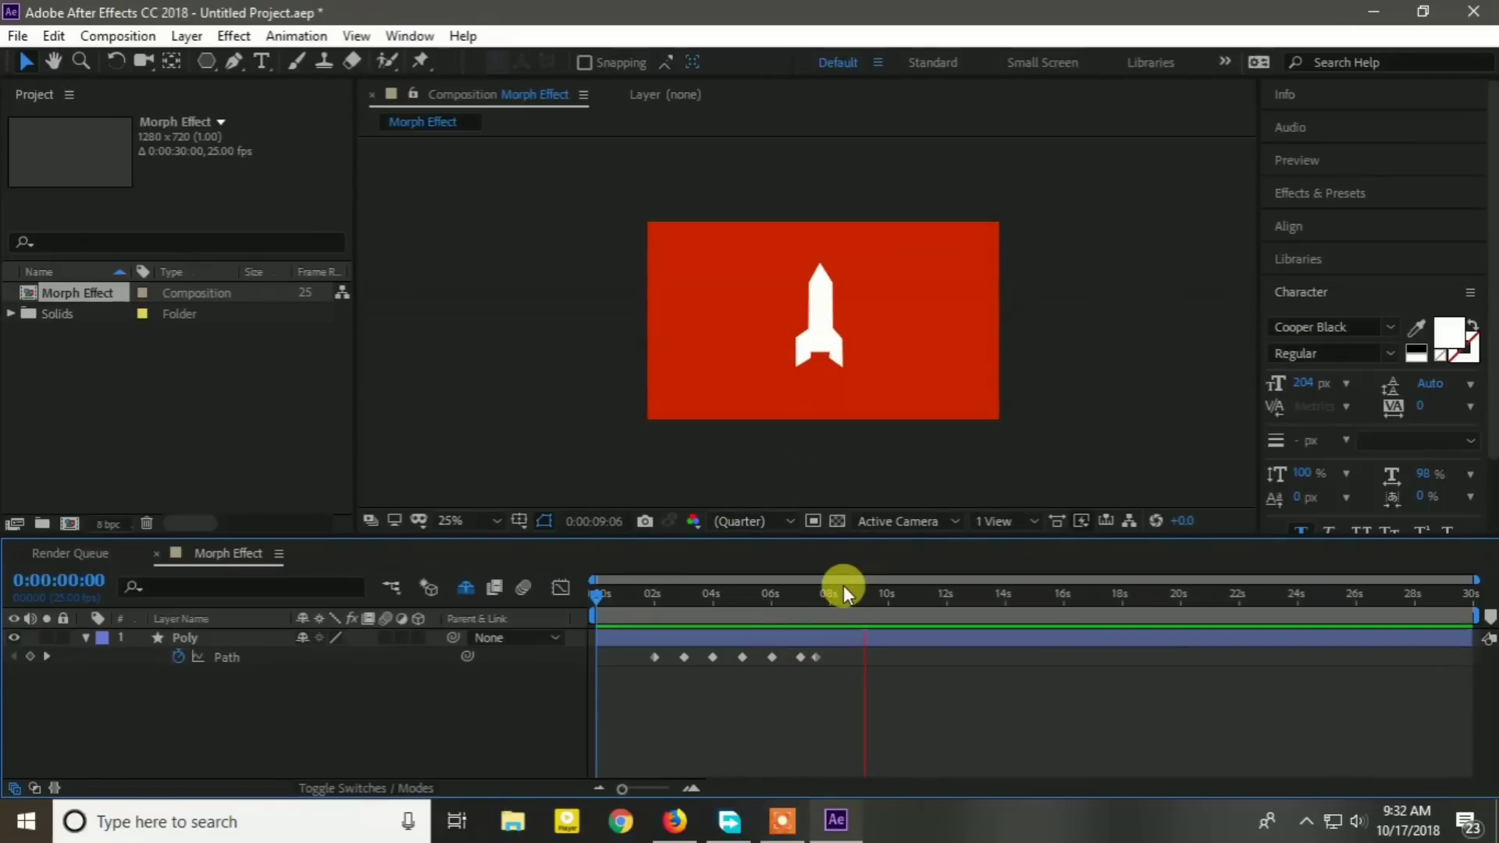
key("space")
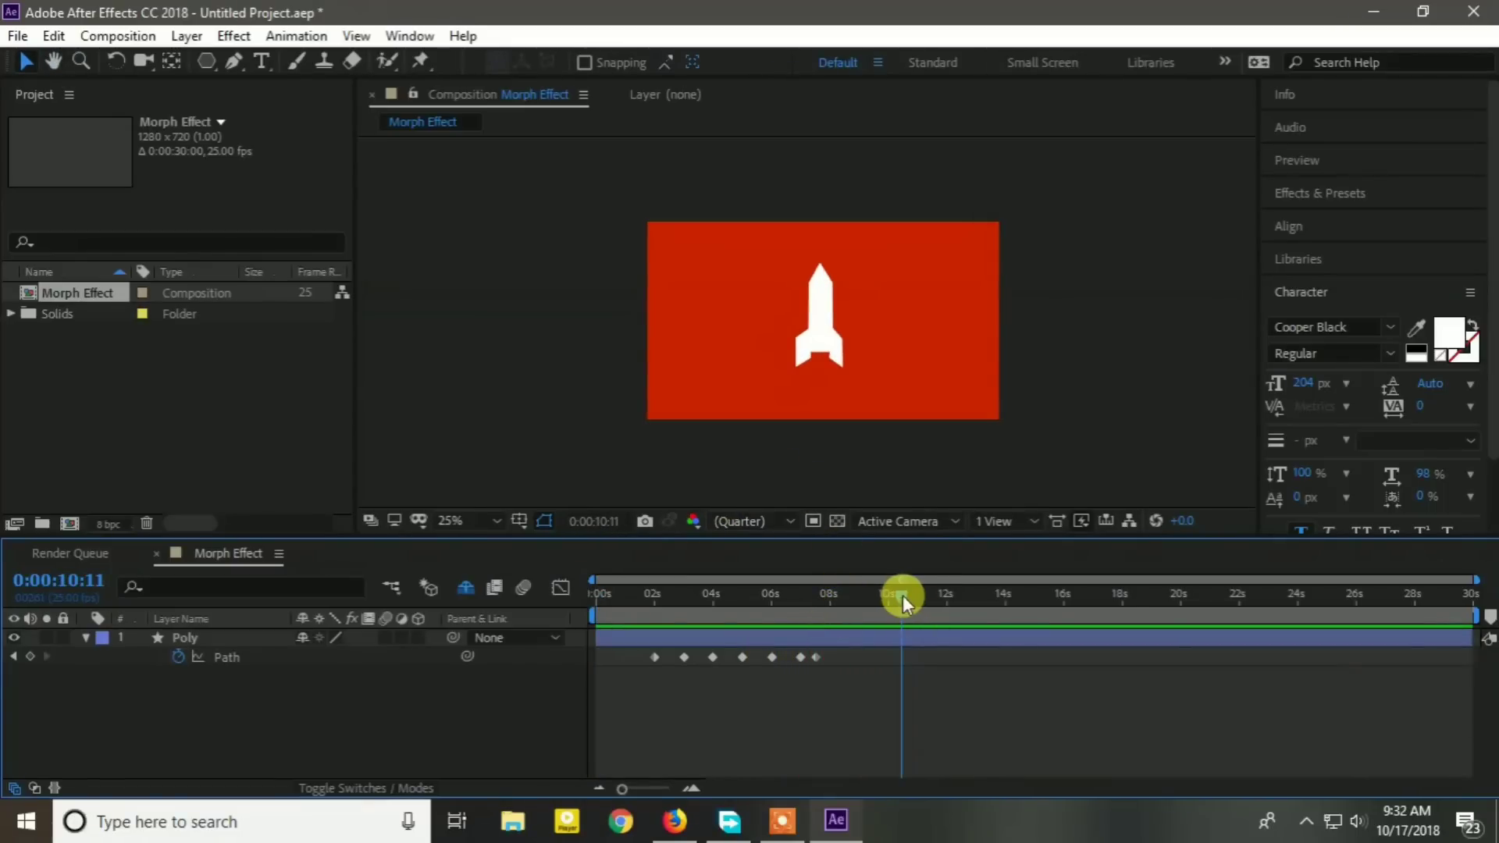
Set the Scale in the Poly layer's Polystar 1 transform to 160% at 2 seconds.
left_click_drag(903, 595, 652, 634)
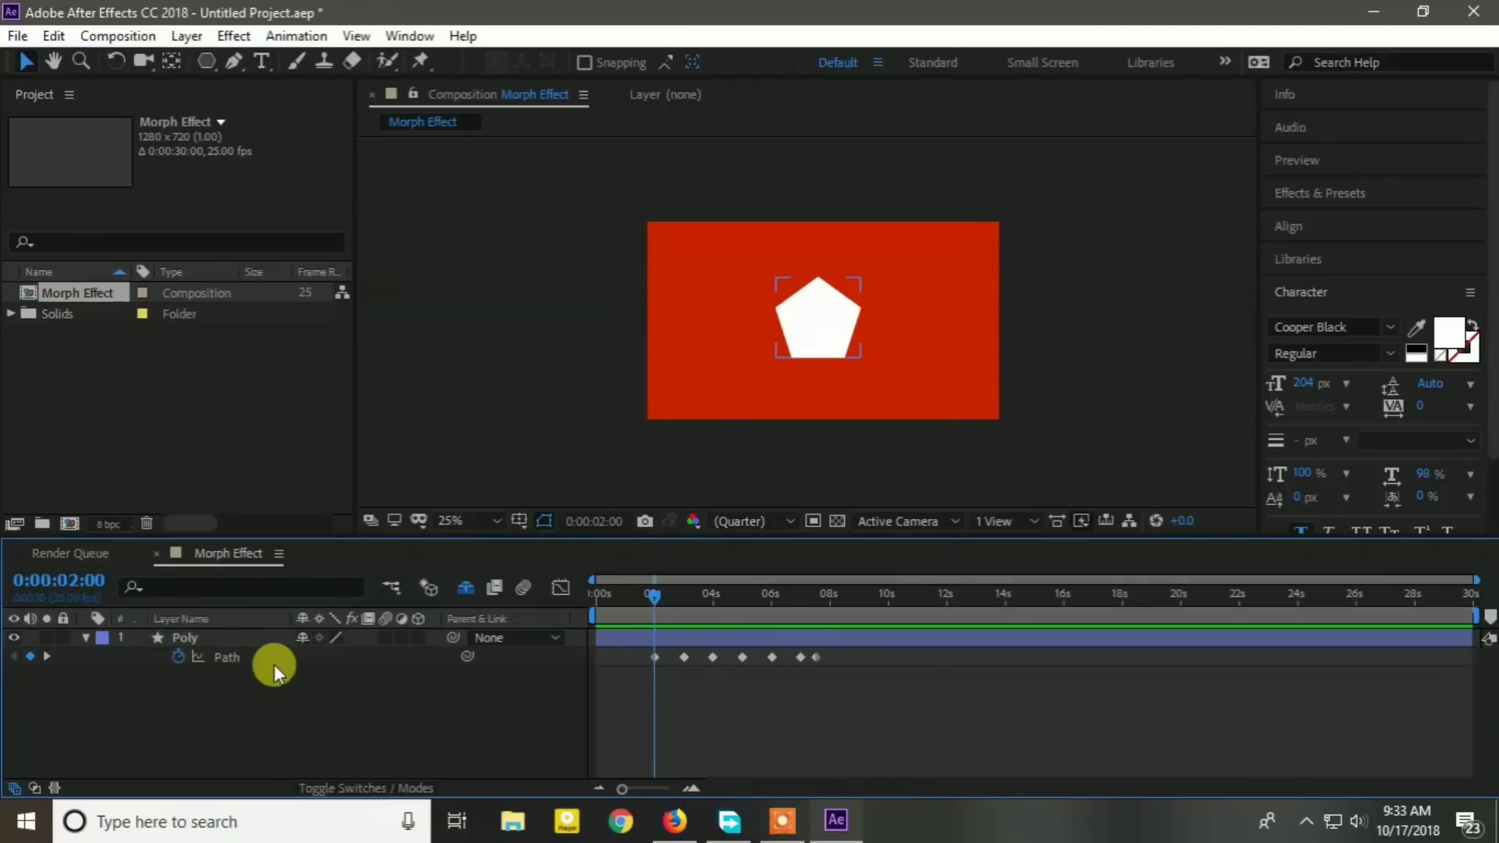
left_click(230, 636)
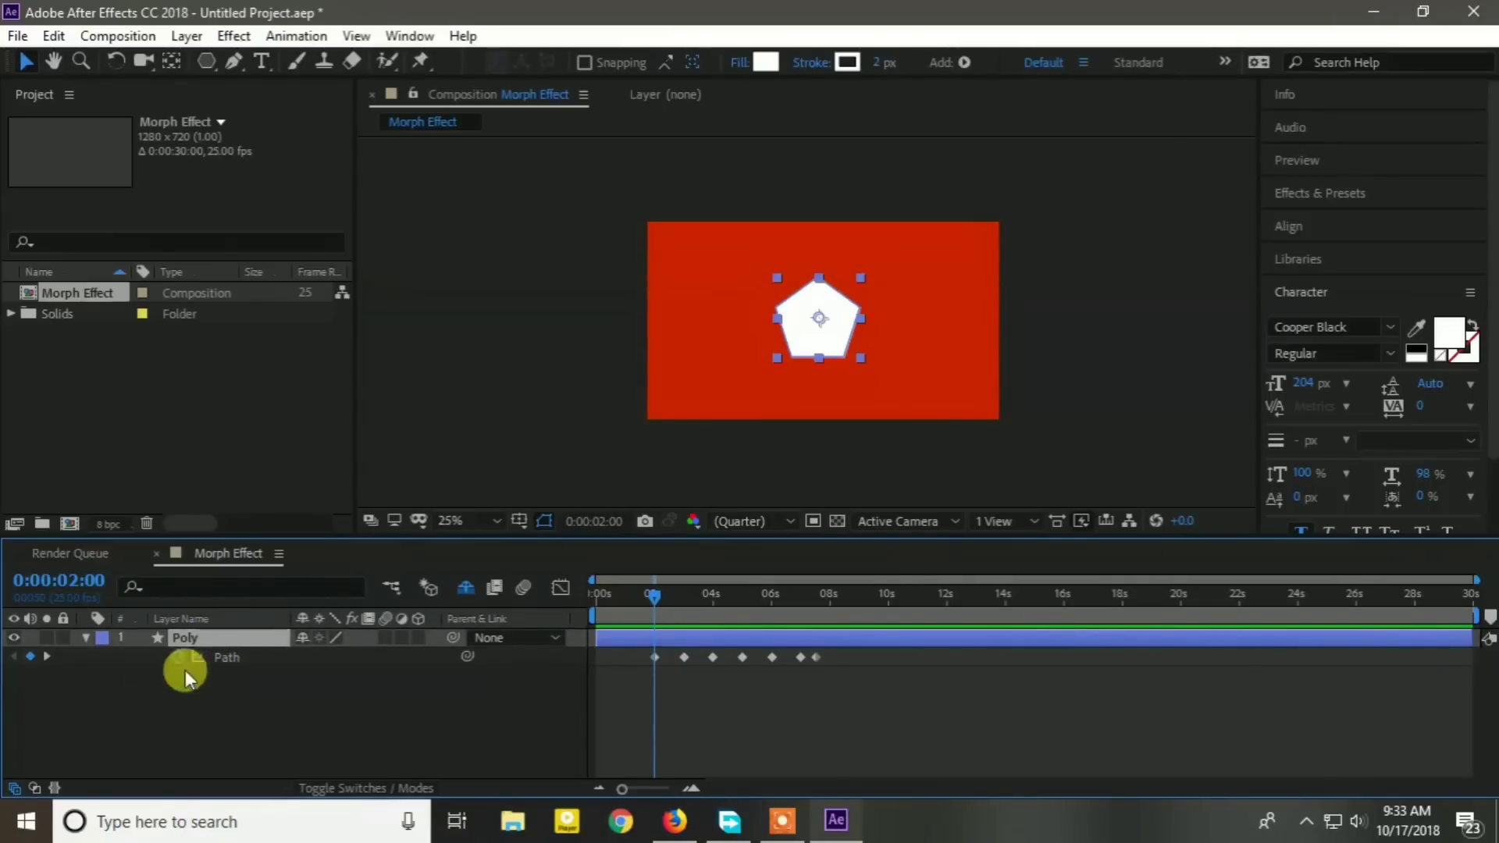
left_click(85, 637)
left_click(86, 637)
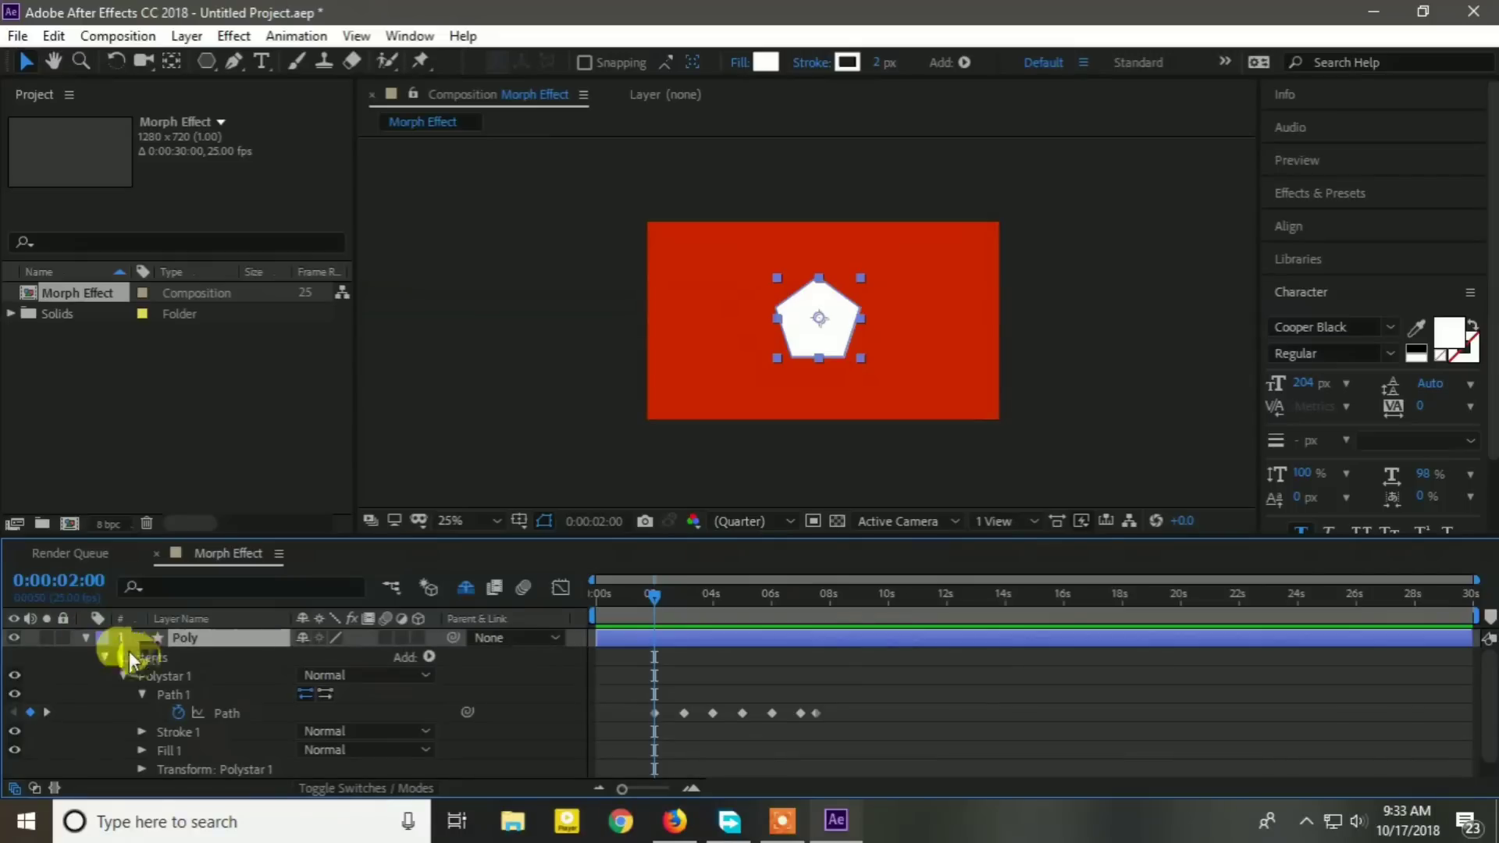
scroll(203, 718, "down", 1)
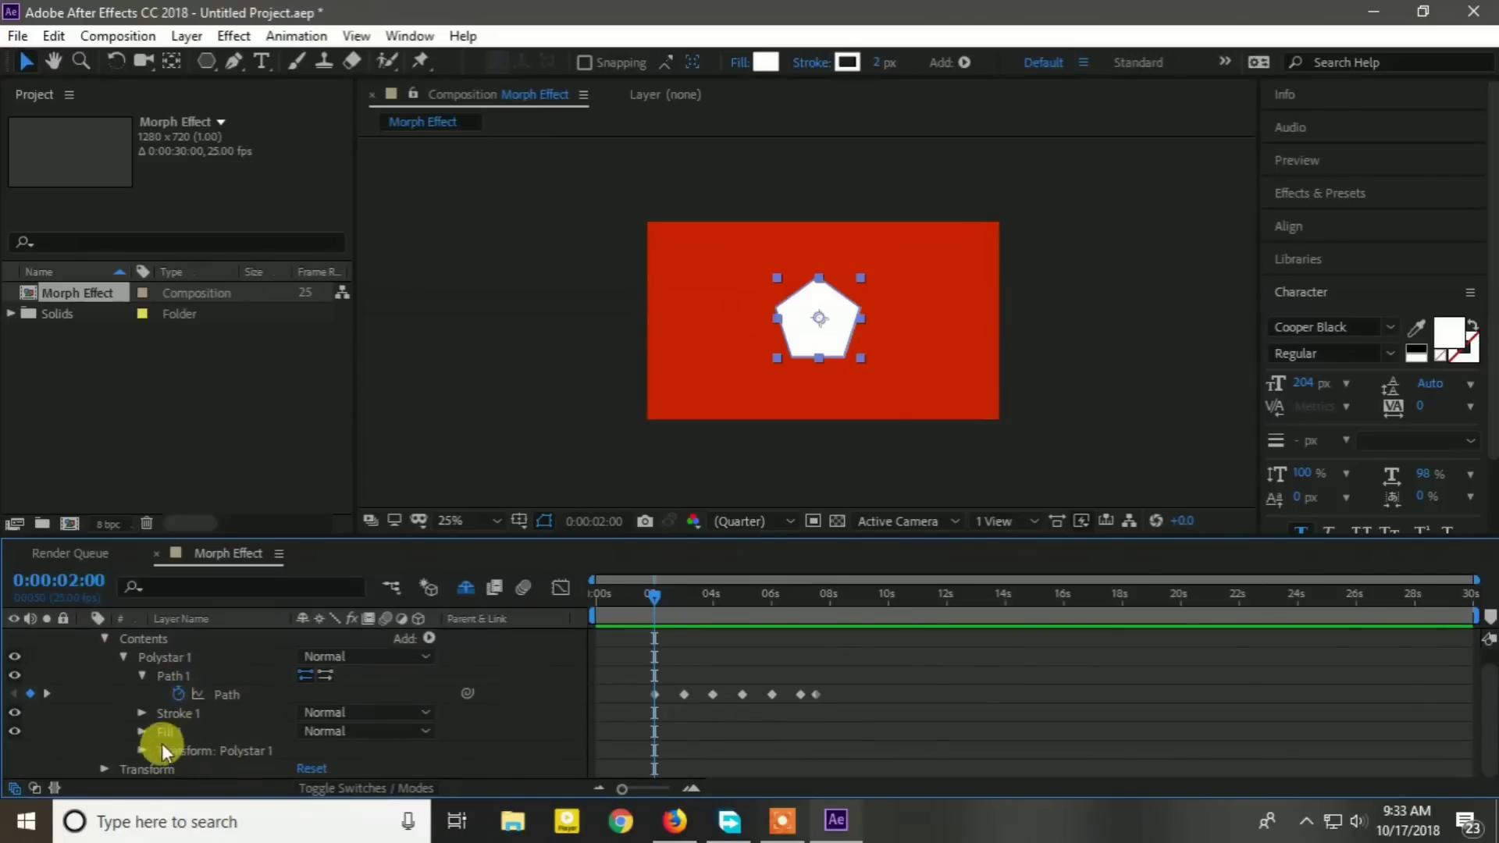
left_click(141, 750)
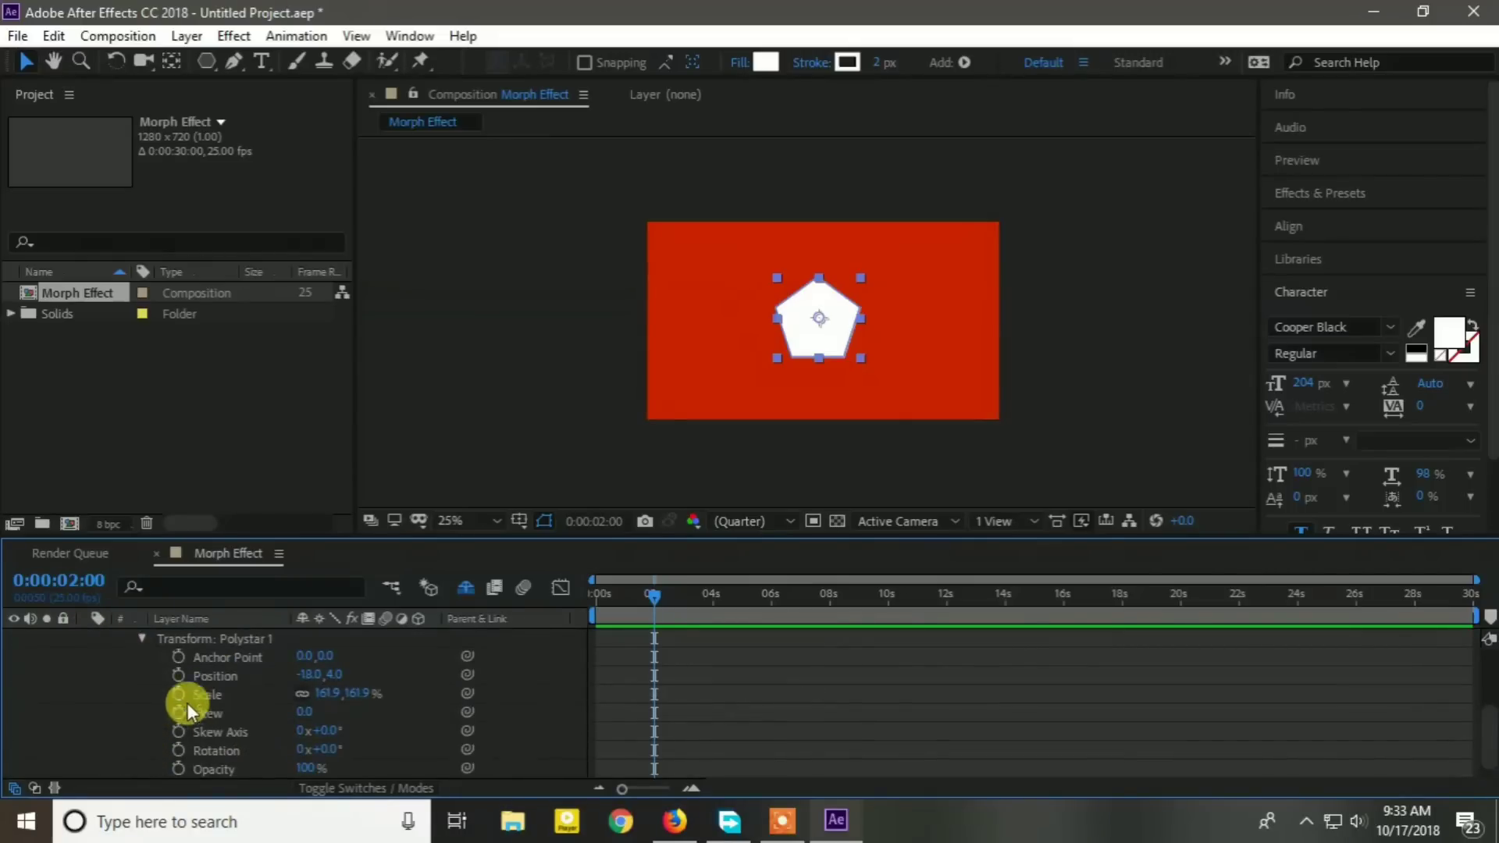
left_click(223, 676)
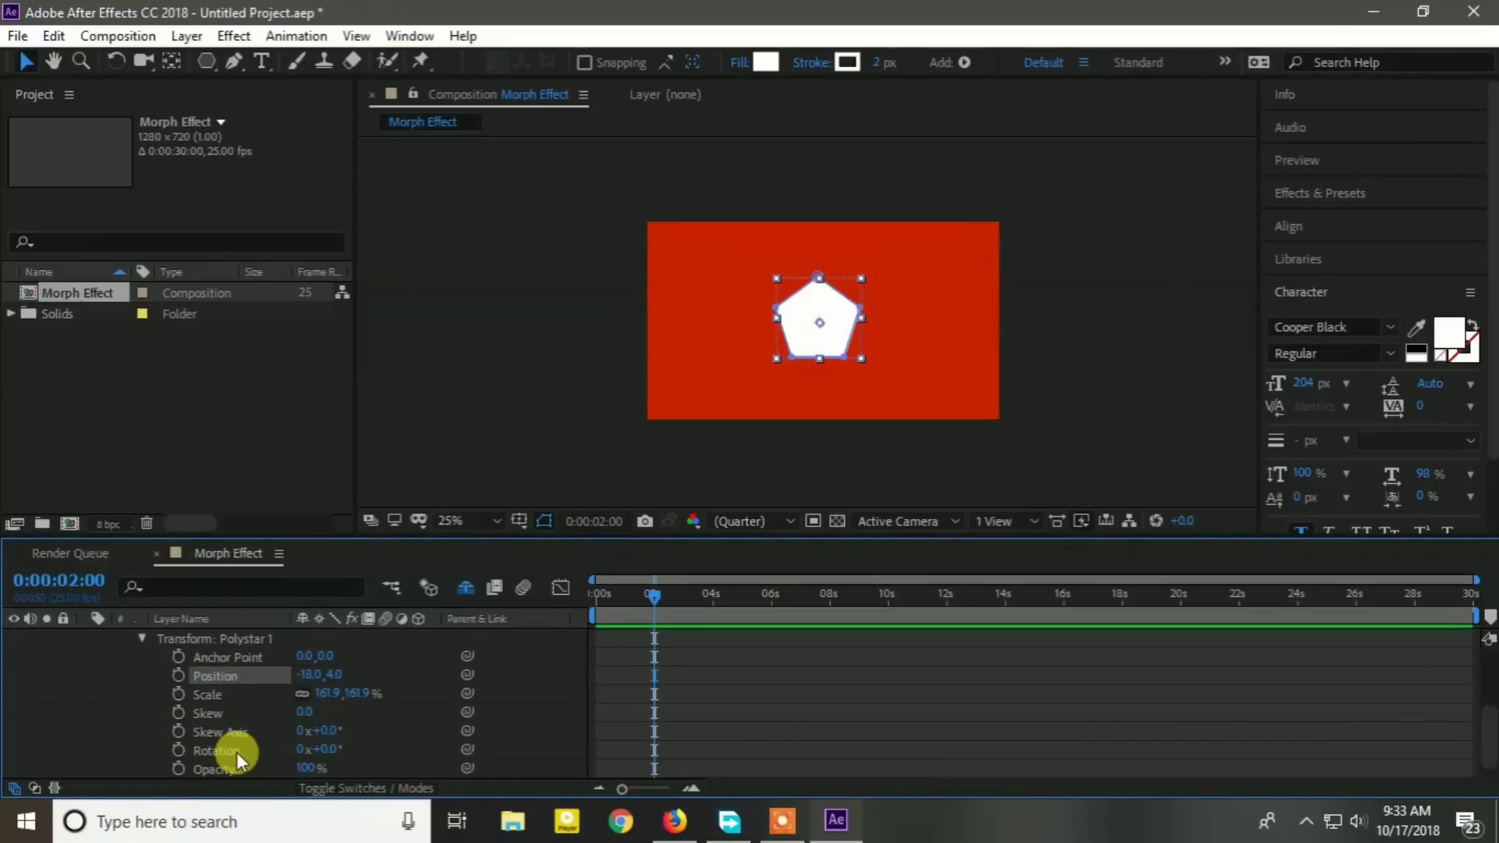
left_click(217, 695)
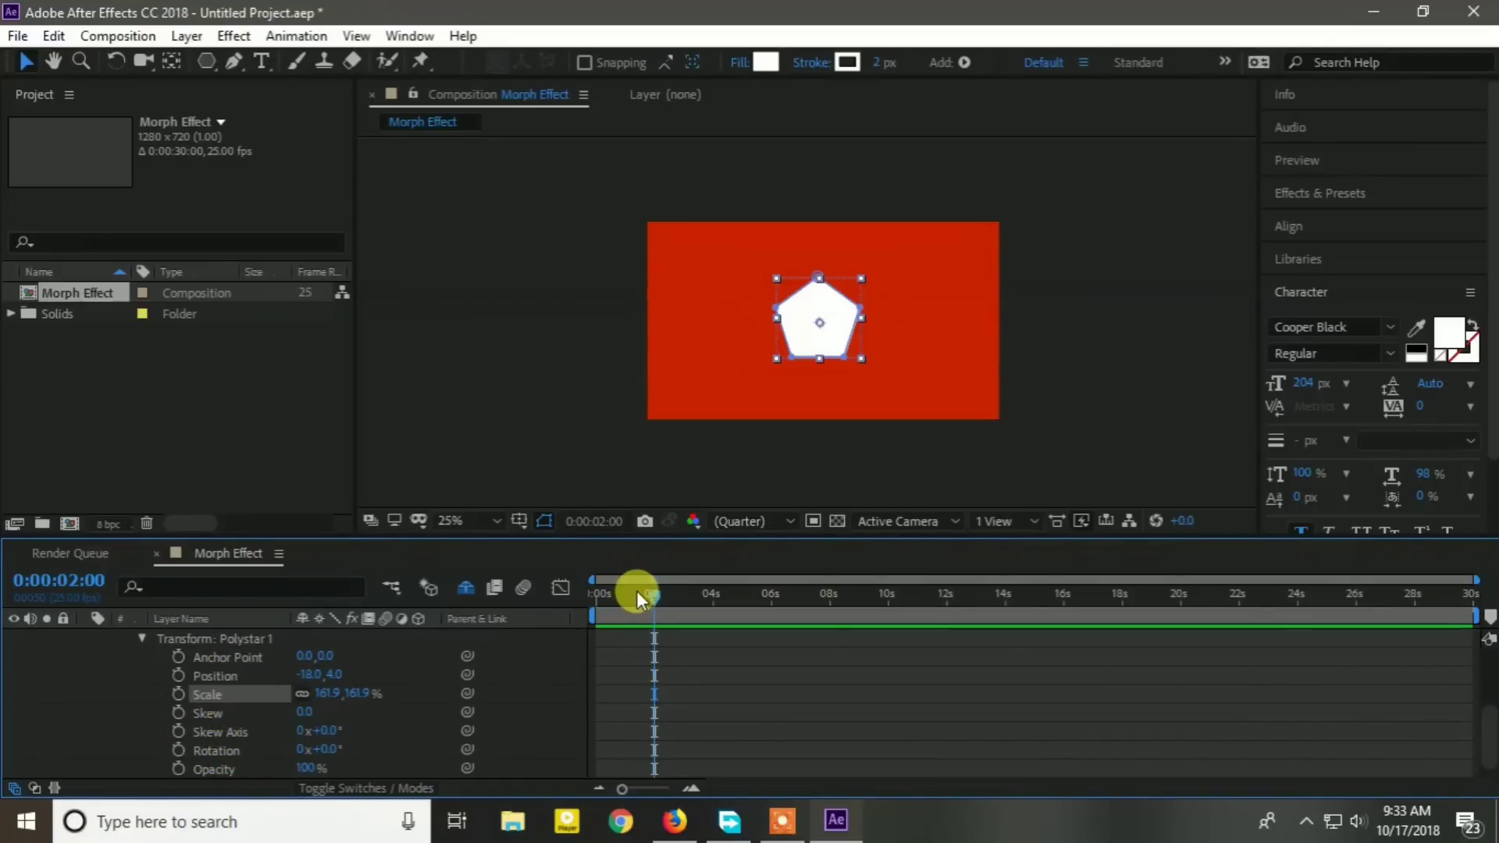
left_click(326, 695)
type("160")
key("Return")
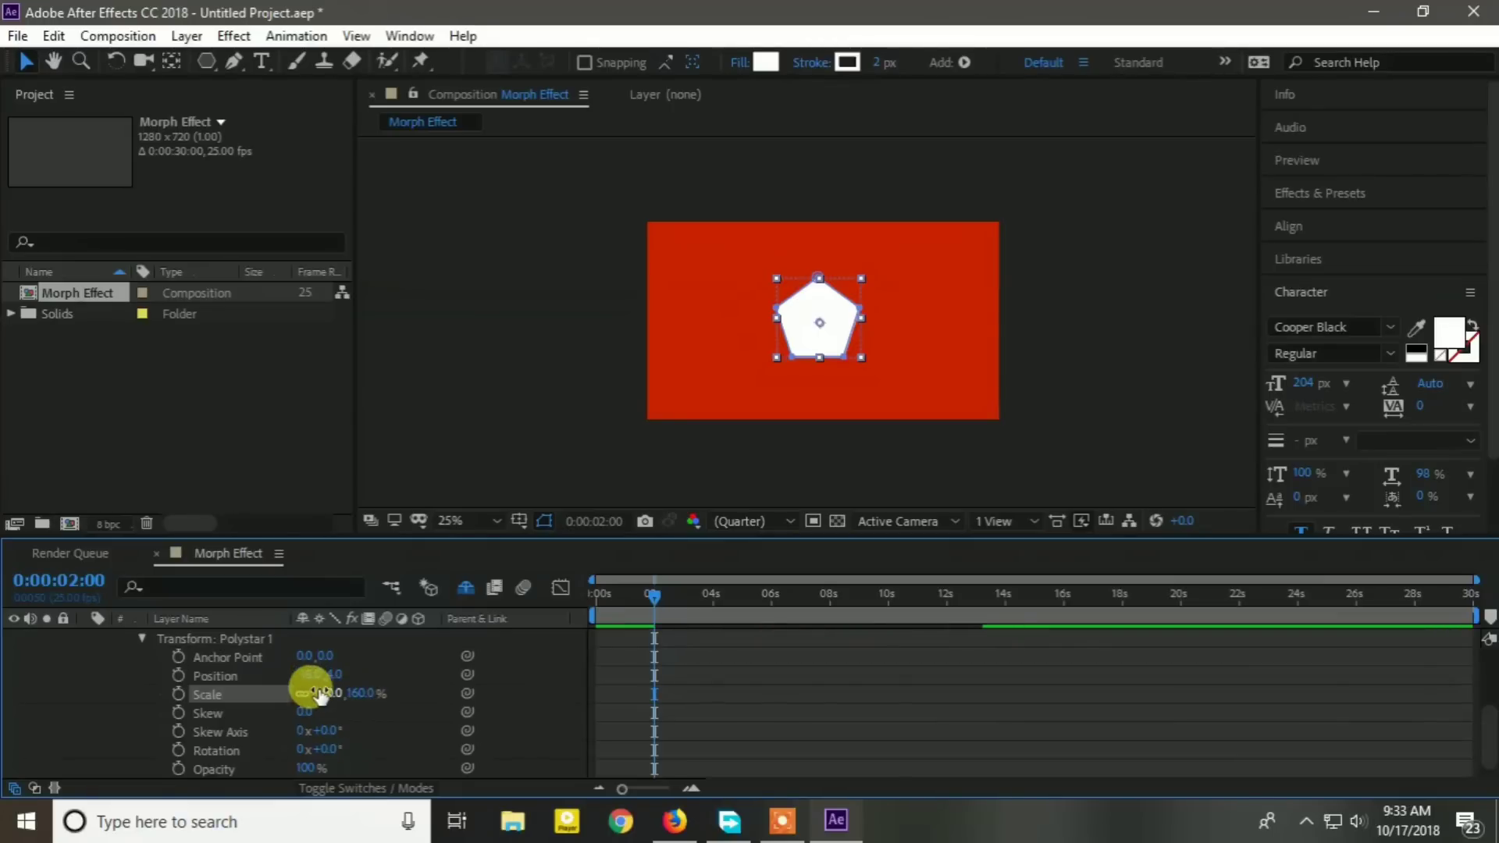
Start animating Polystar 1's Scale with a keyframe at 2 seconds, aligned with the first Path keyframe.
left_click(320, 693)
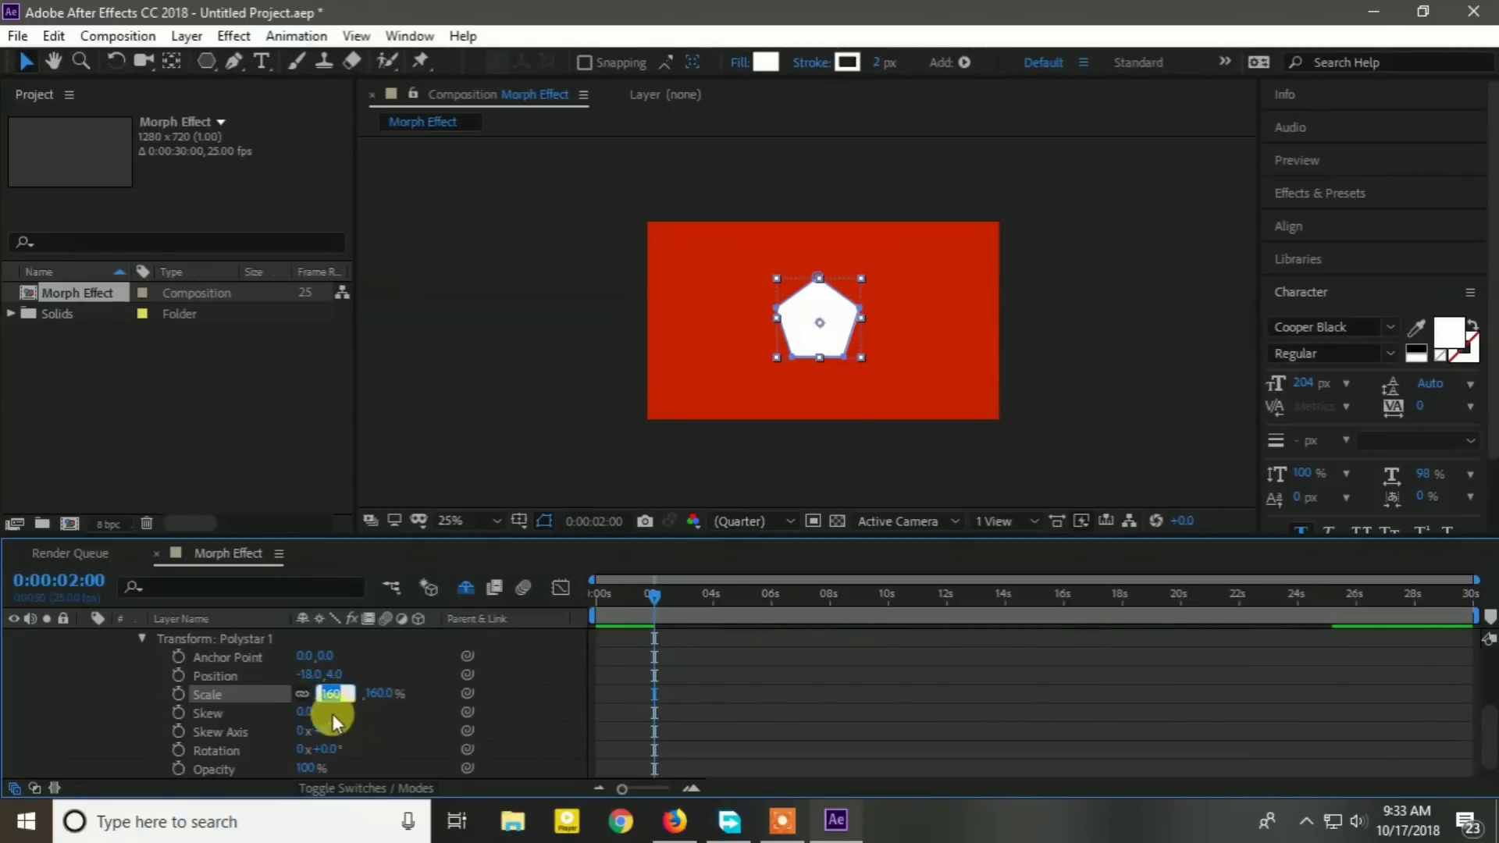
left_click_drag(654, 596, 697, 594)
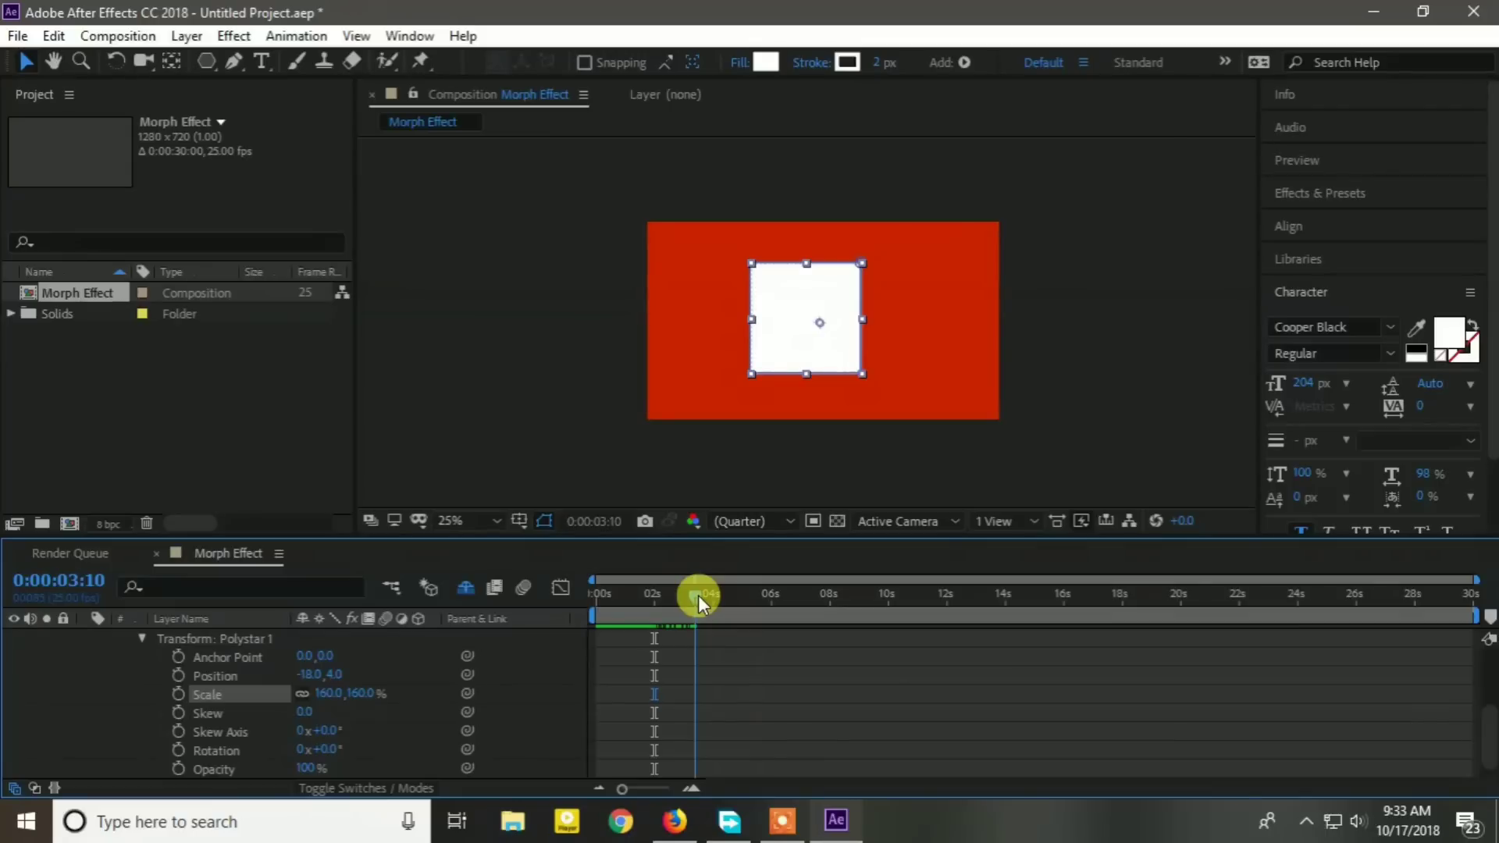
scroll(348, 693, "up", 2)
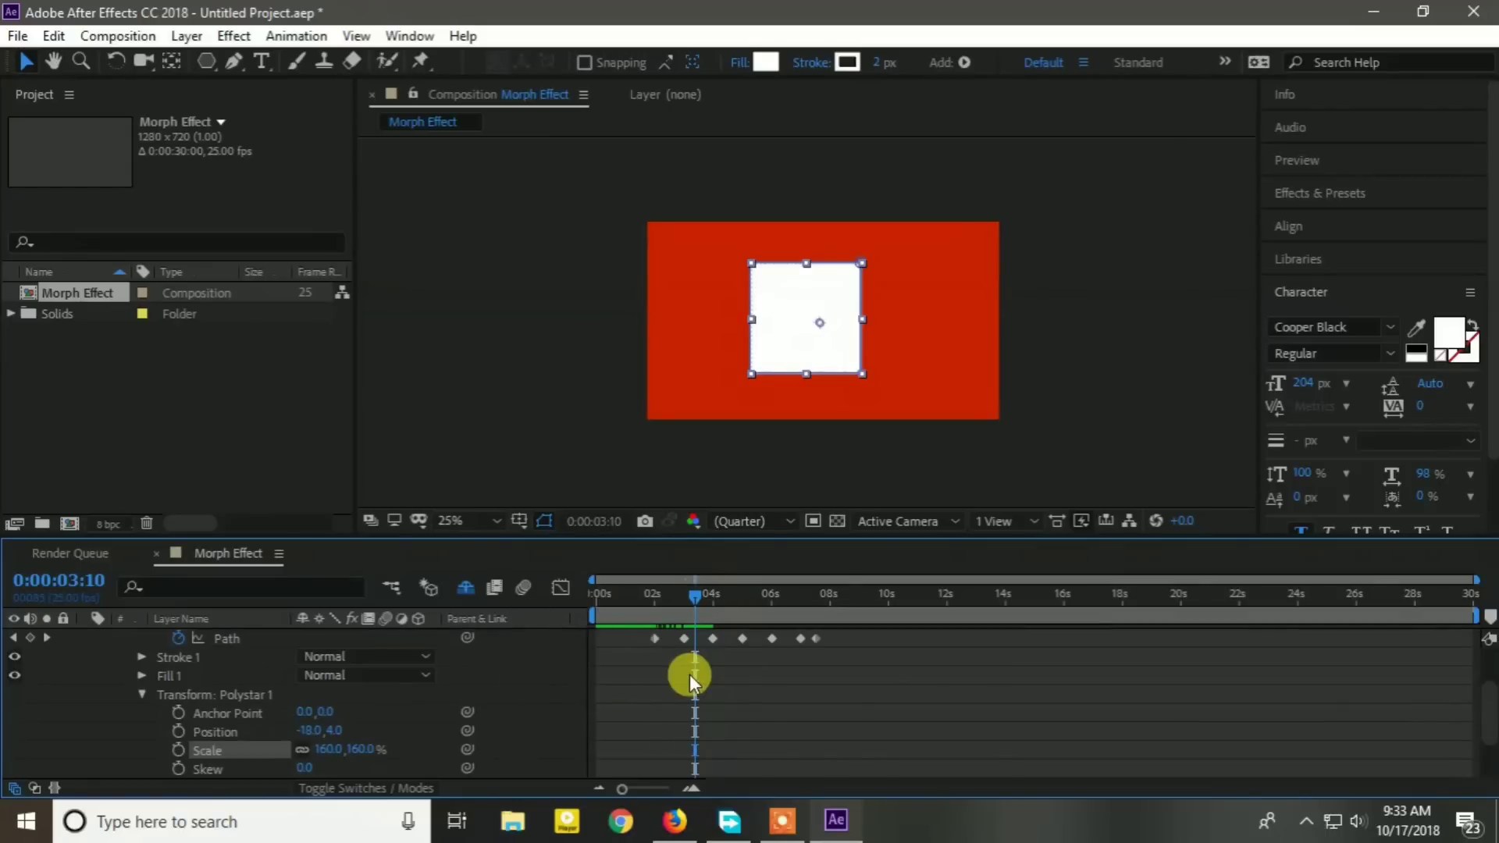
scroll(690, 673, "up", 2)
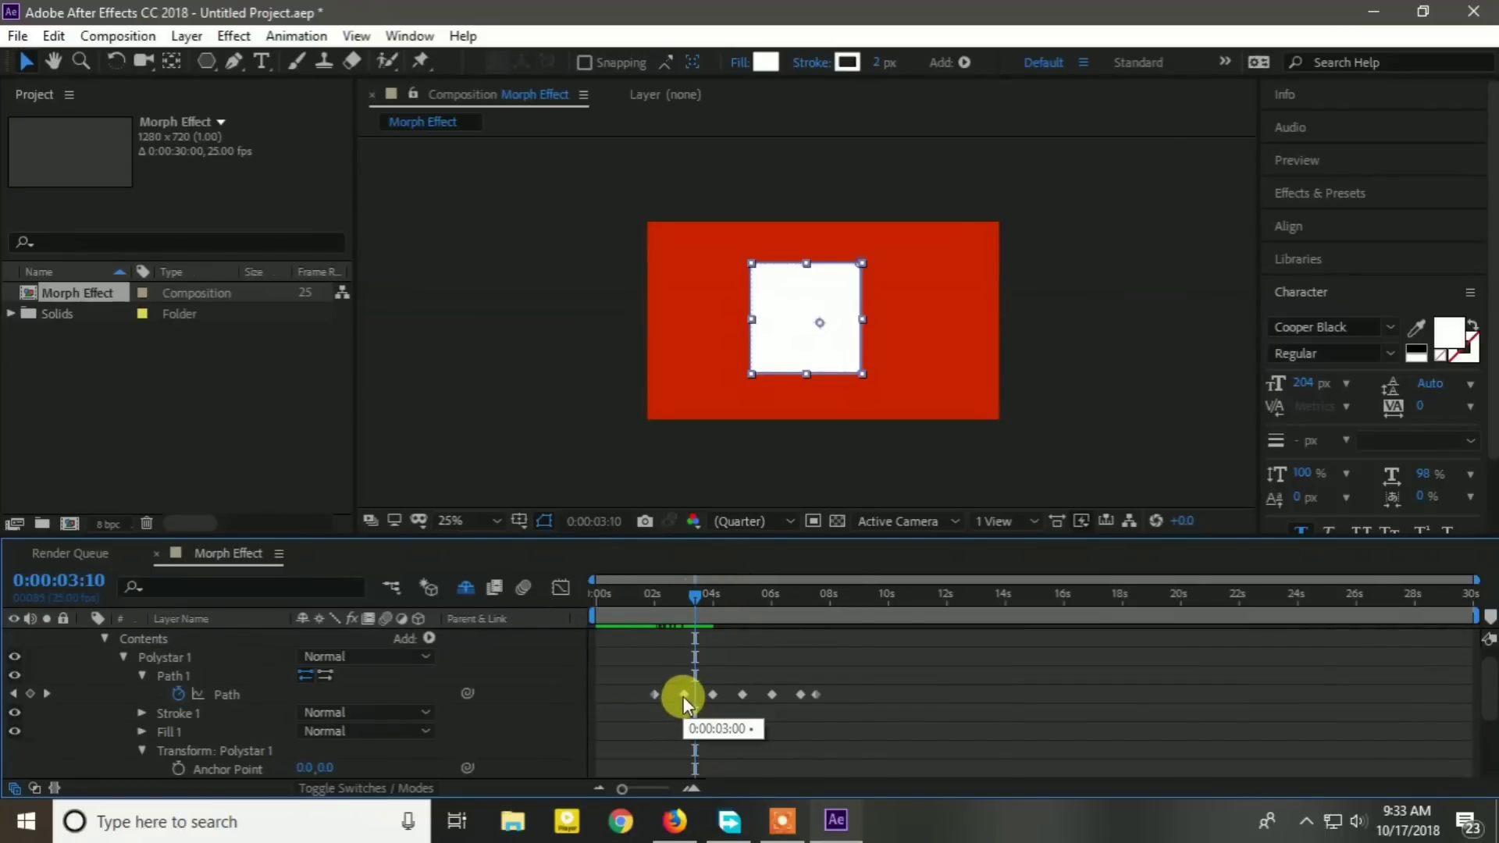
left_click_drag(694, 597, 653, 611)
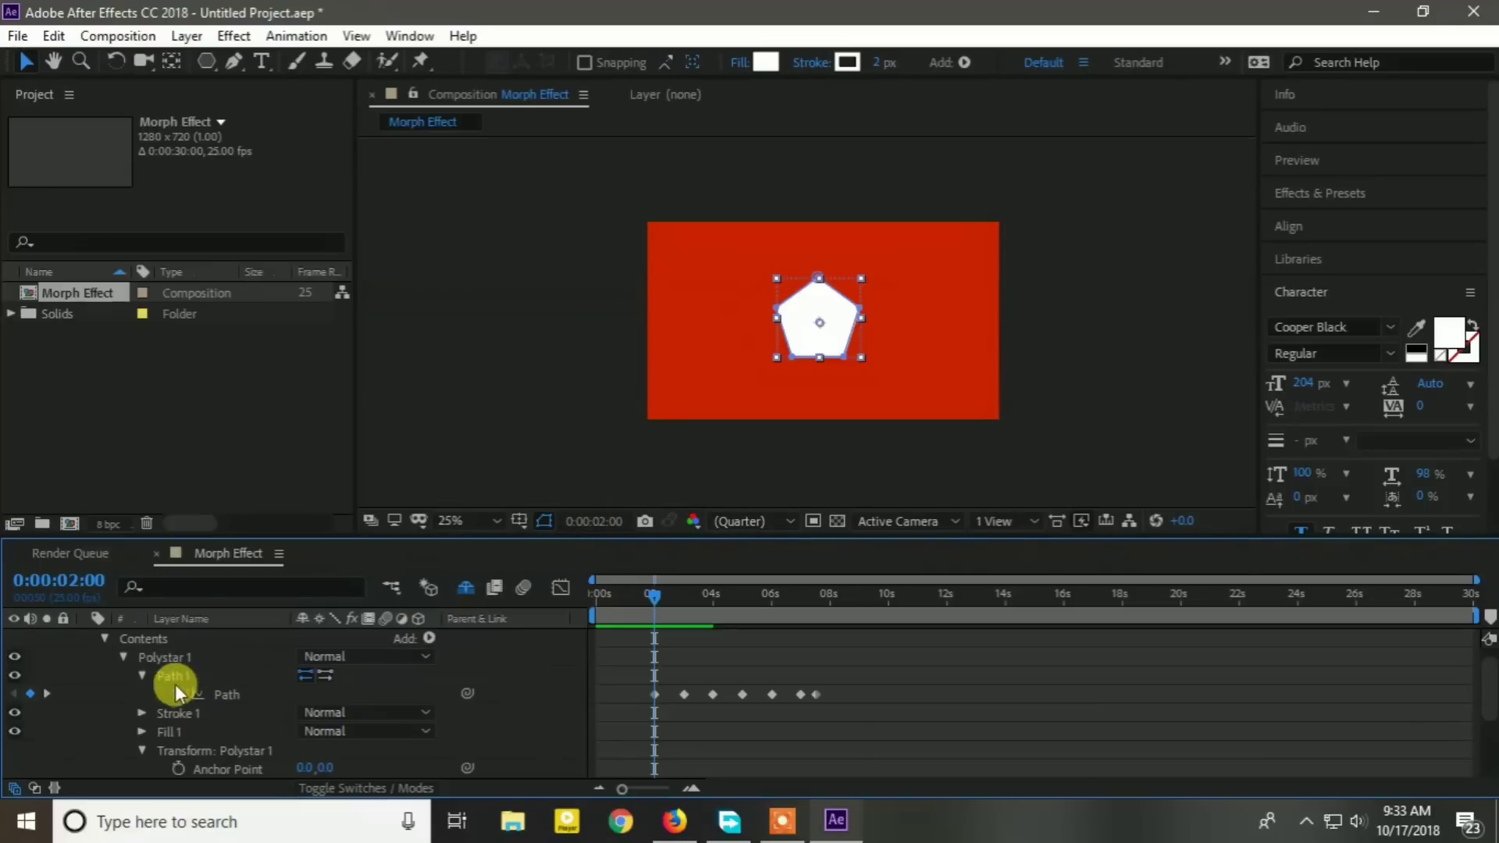
scroll(178, 733, "down", 1)
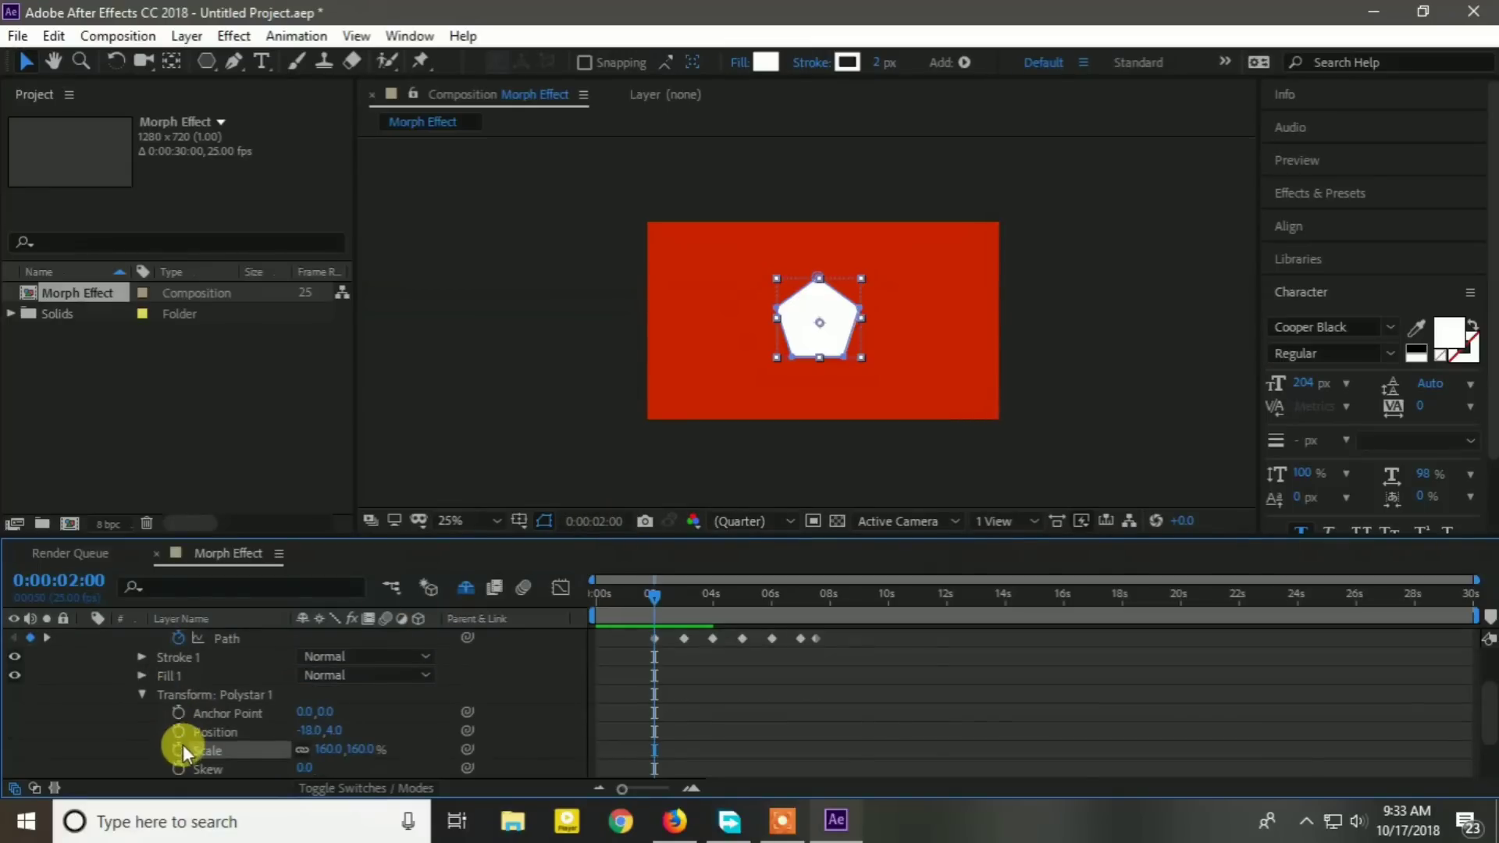
left_click(179, 751)
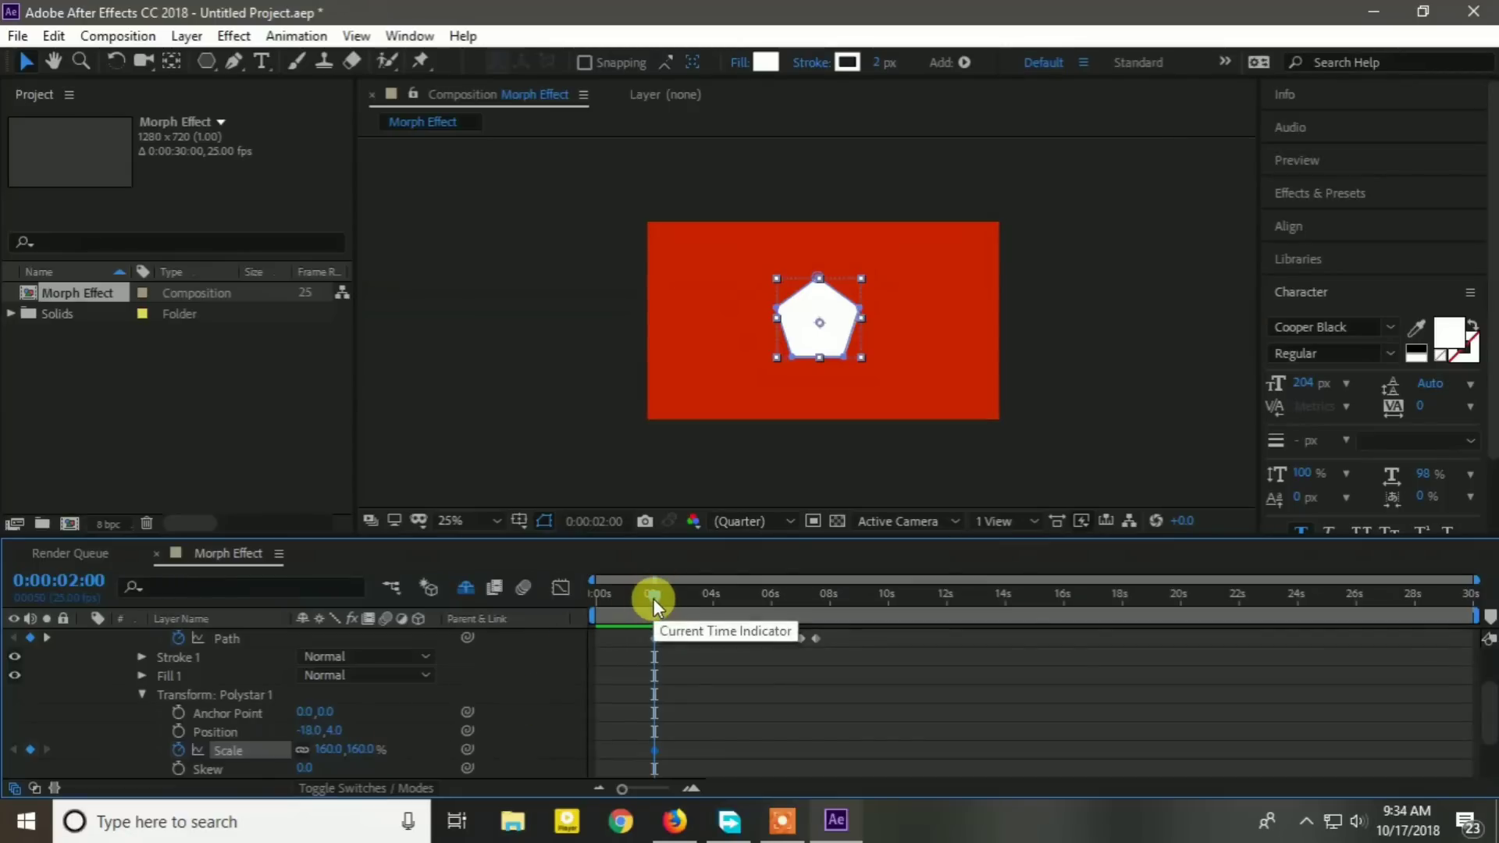
Try to enlarge the triangle at 5 seconds by resizing the Poly layer directly in the composition view.
left_click_drag(653, 598, 682, 601)
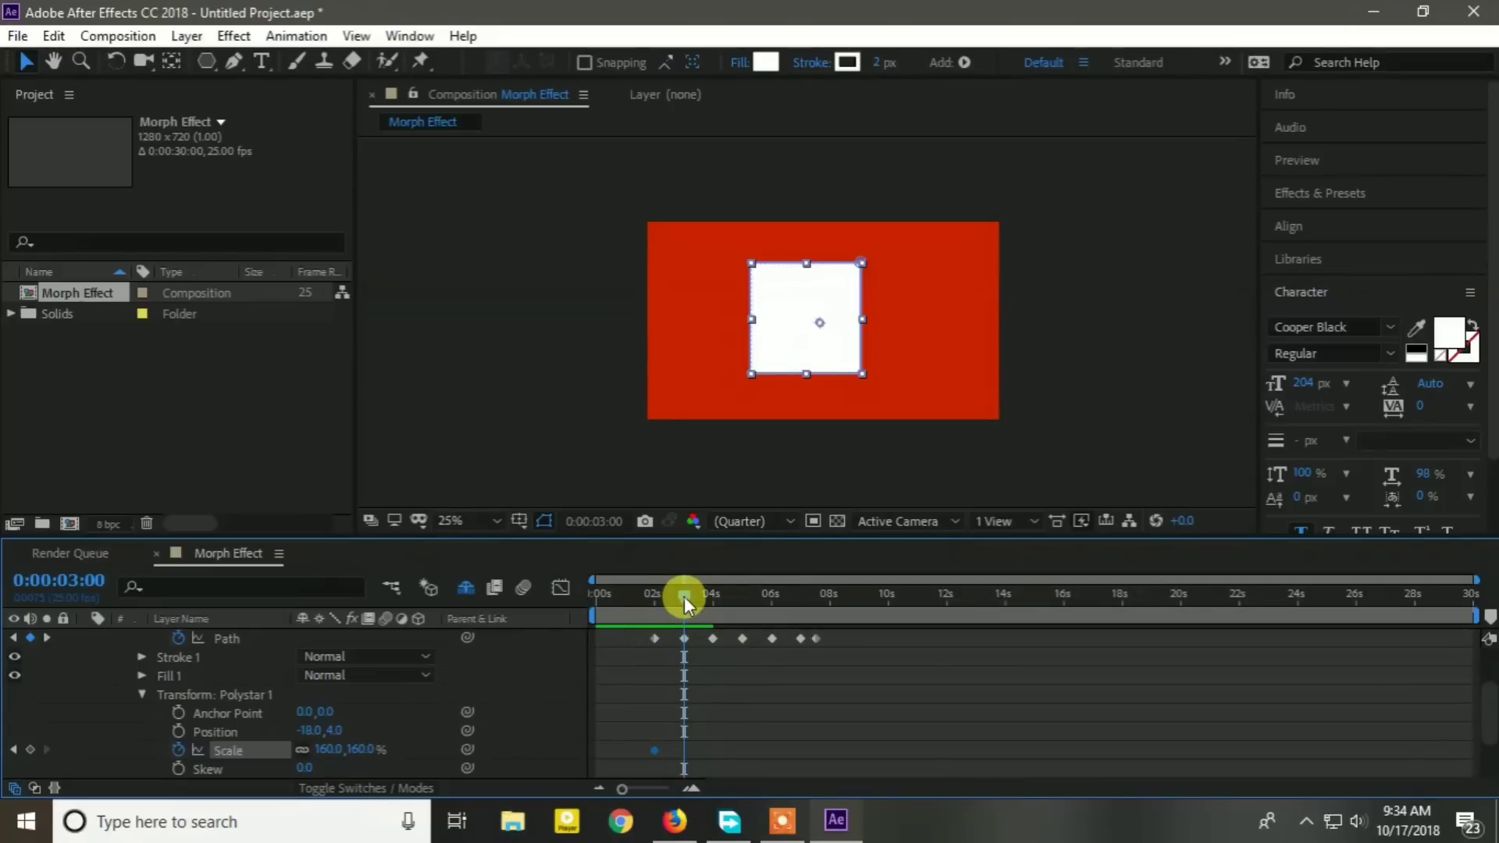
left_click_drag(684, 596, 742, 597)
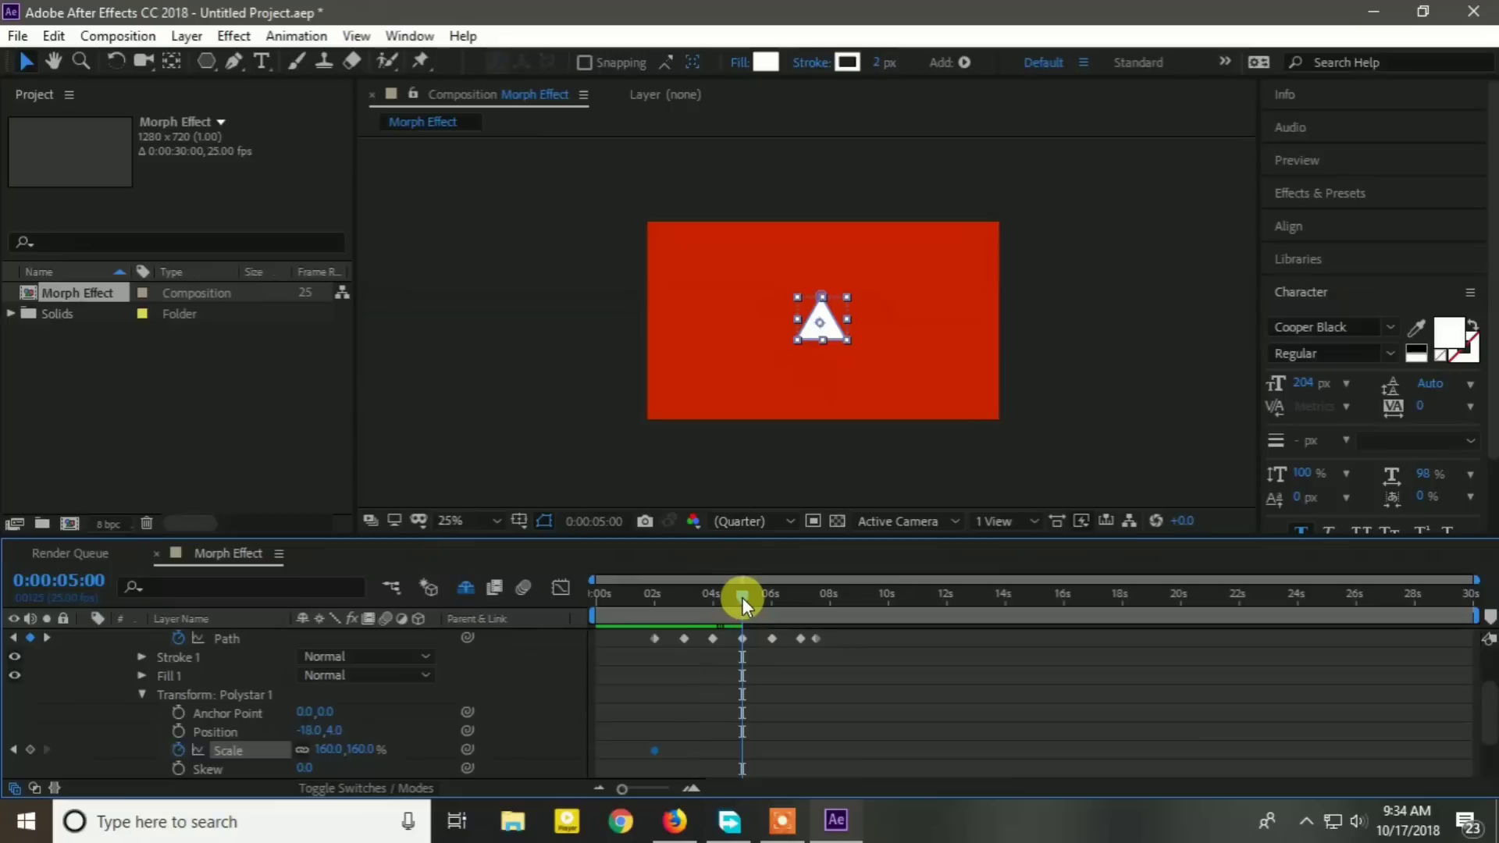
left_click(329, 749)
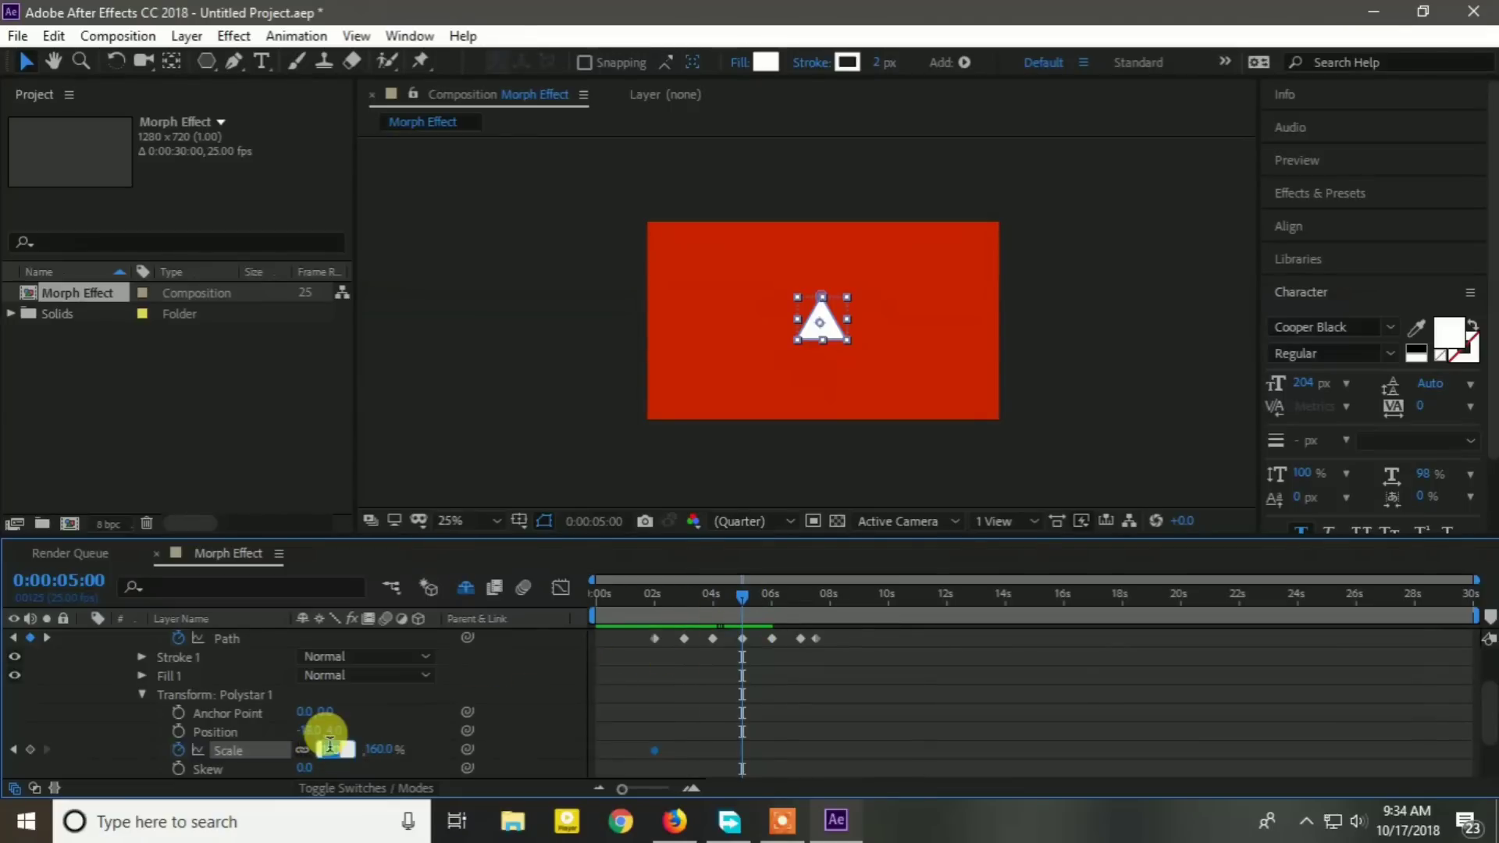
left_click(396, 749)
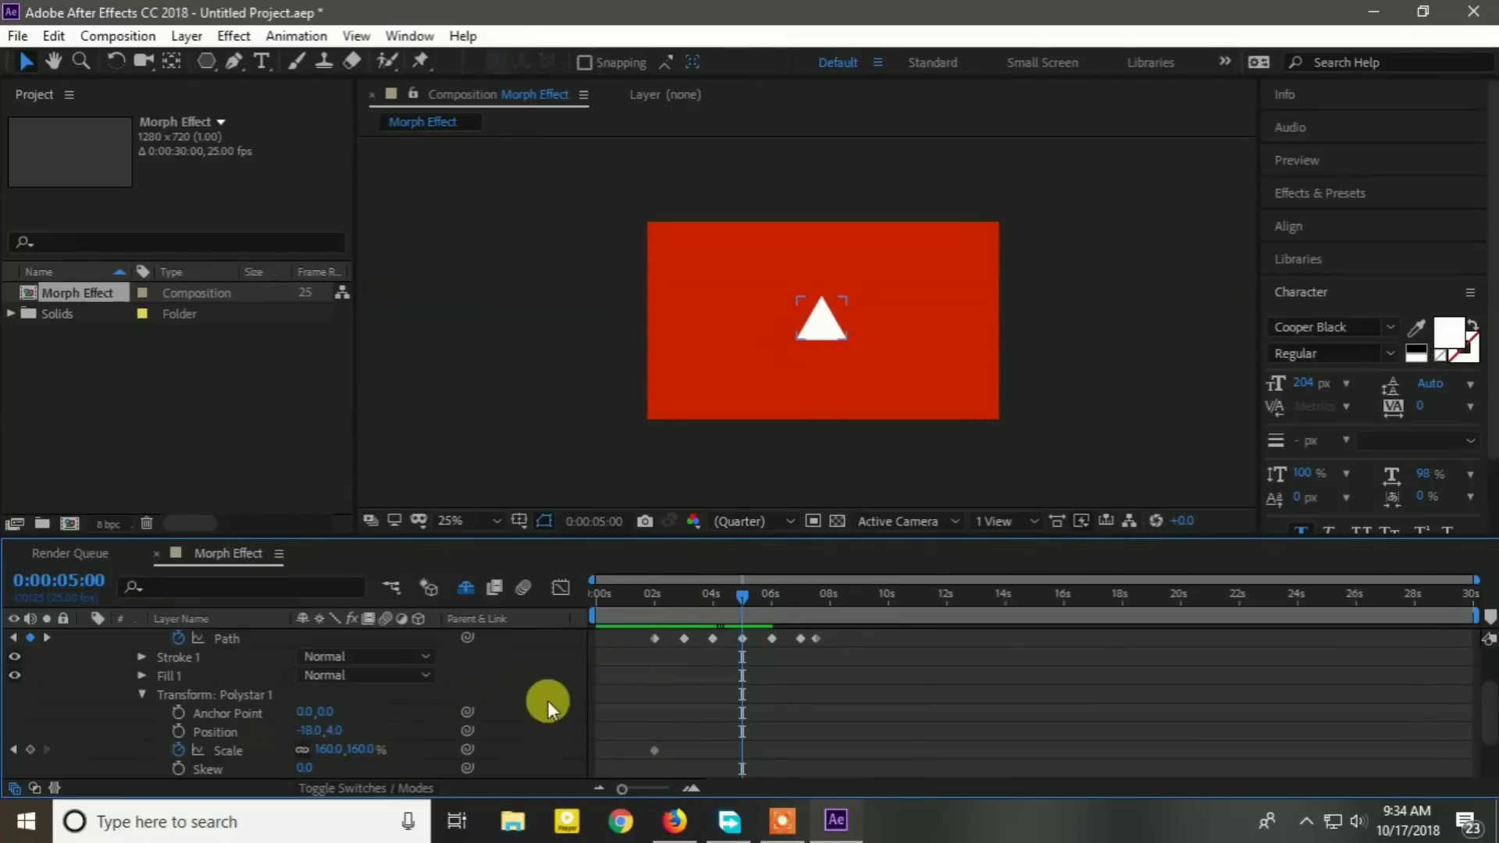
left_click(819, 325)
left_click_drag(849, 339, 871, 355)
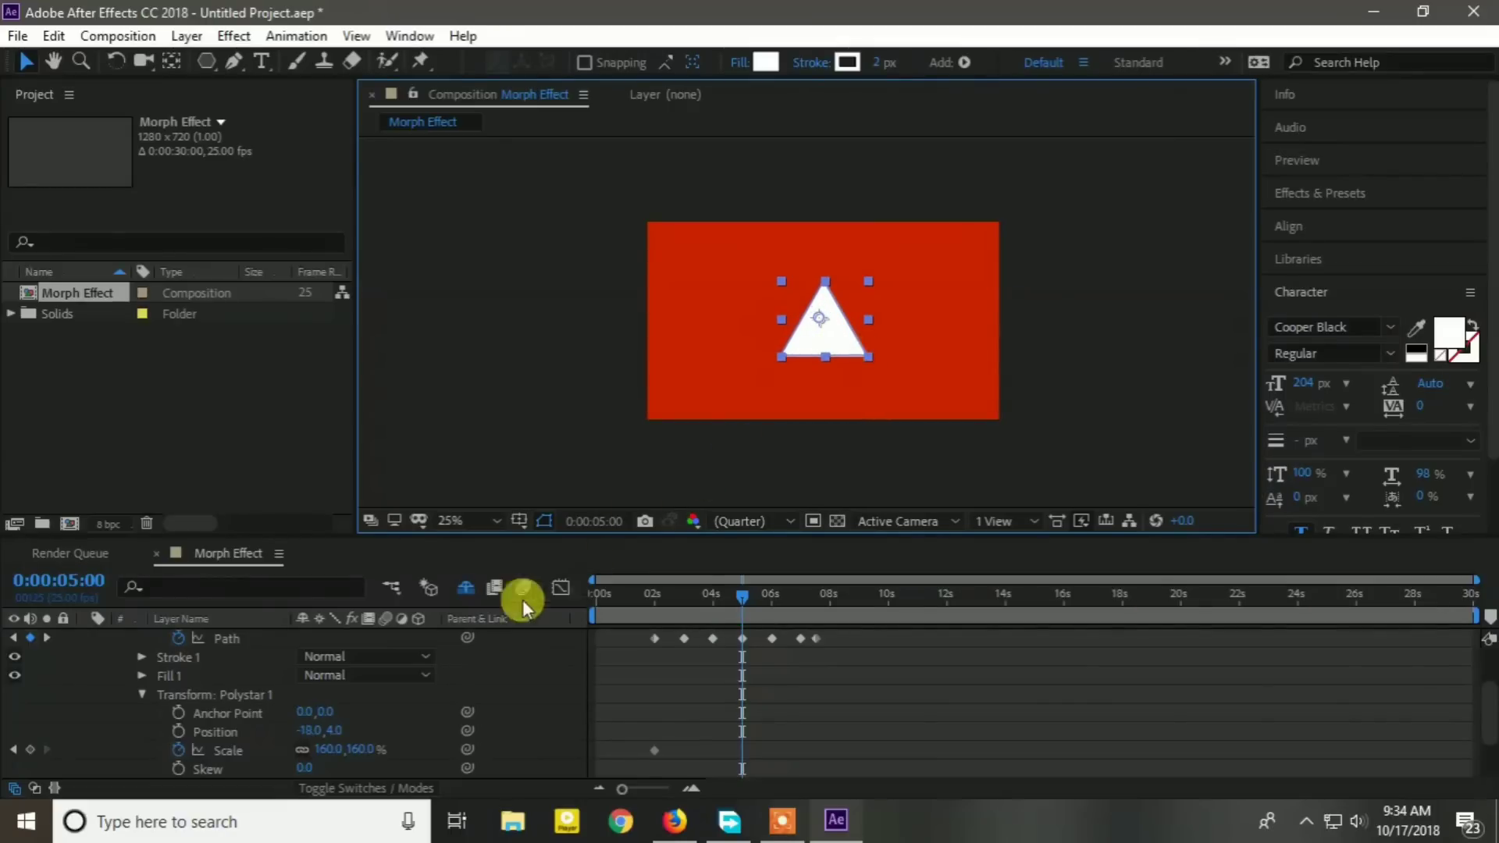
Check the square's size at 4 seconds against the enlarged triangle and undo the enlargement.
scroll(742, 742, "down", 3)
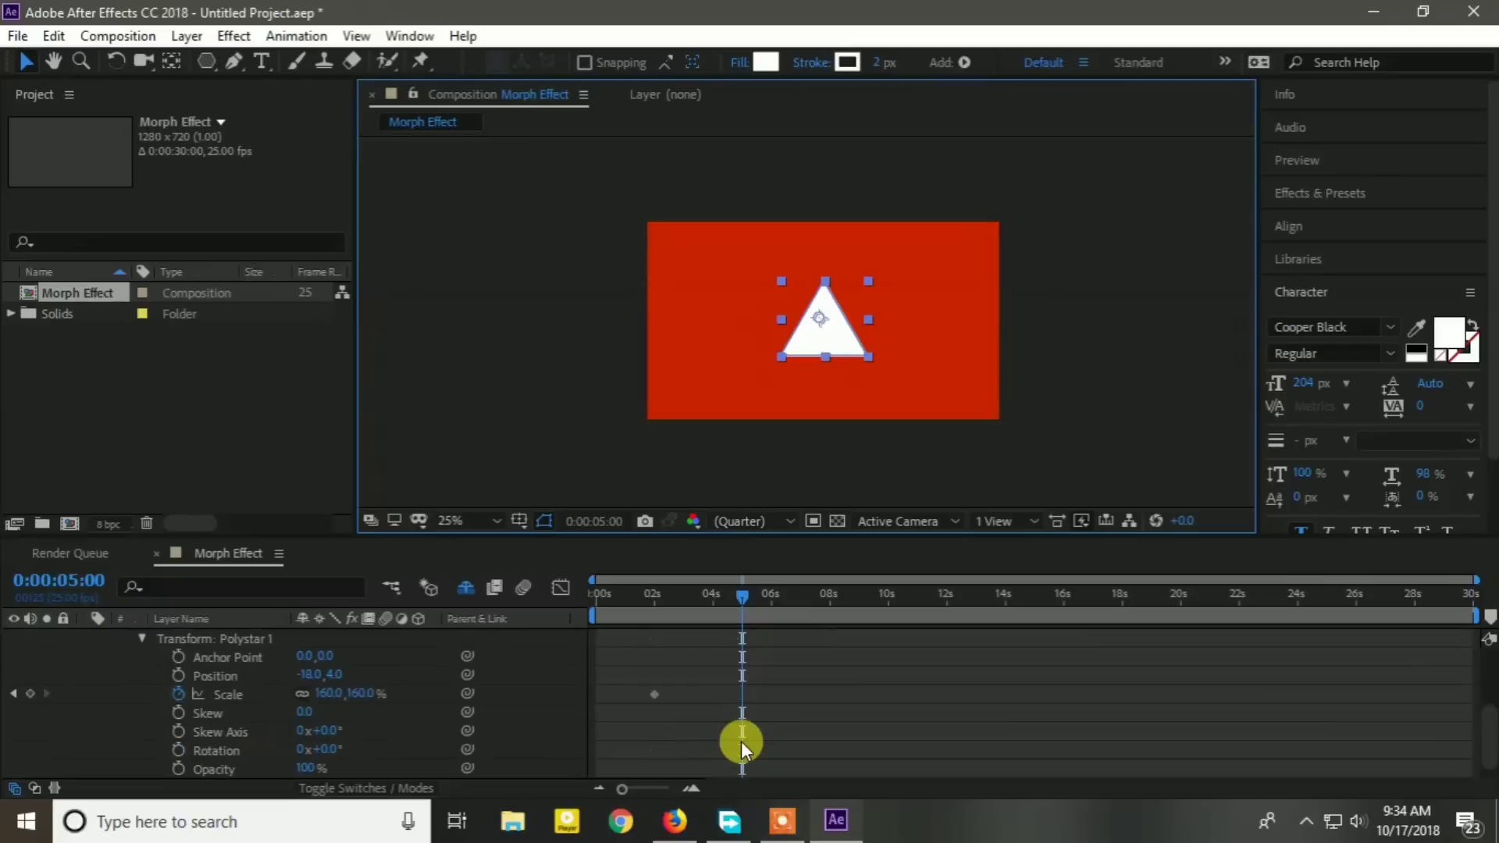
scroll(676, 723, "up", 3)
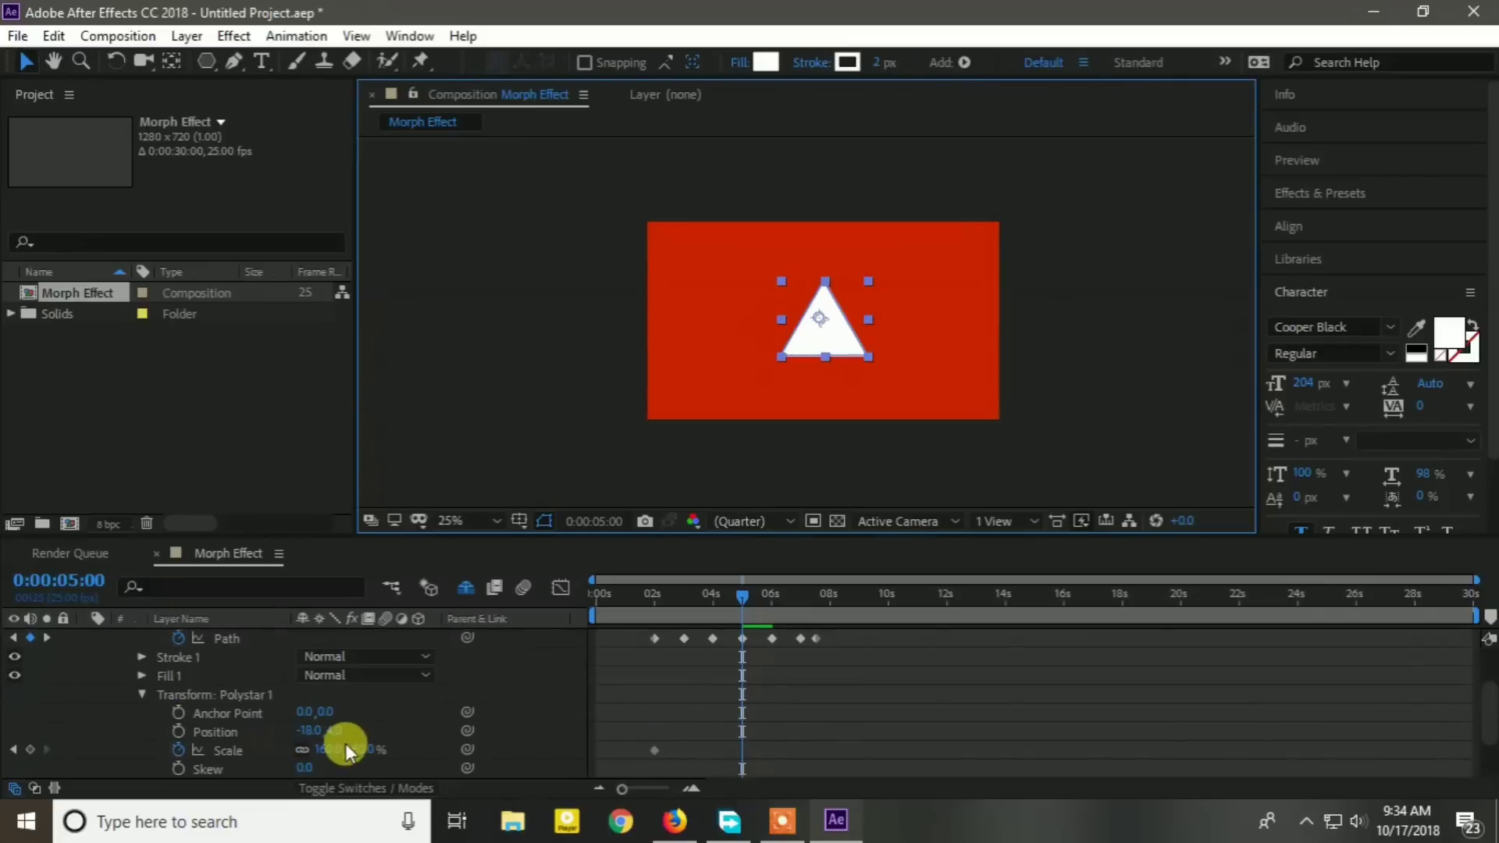
left_click(366, 749)
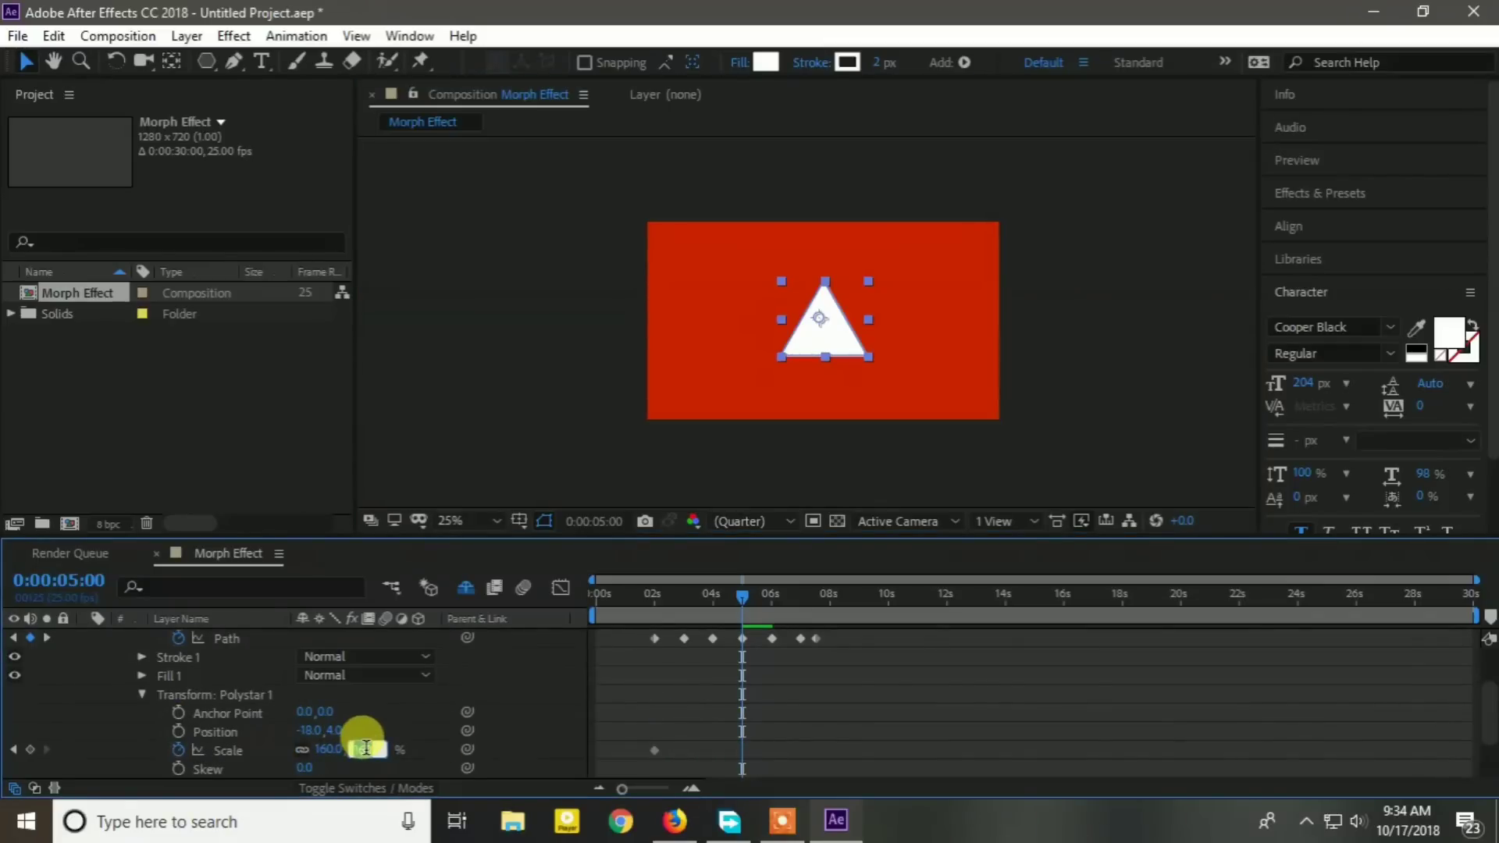
left_click(365, 749)
left_click(321, 749)
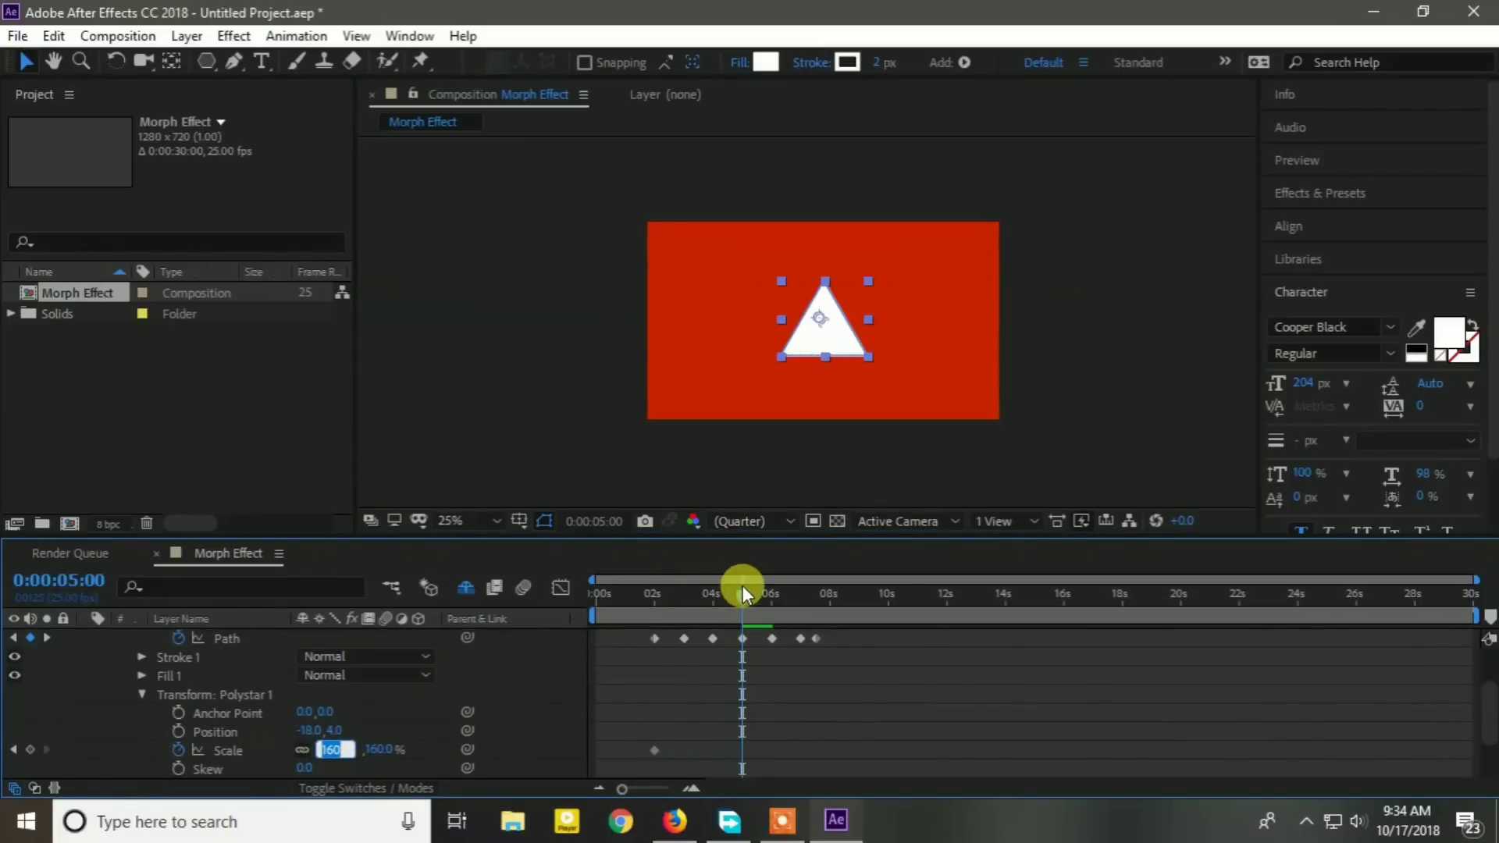
left_click_drag(741, 596, 714, 602)
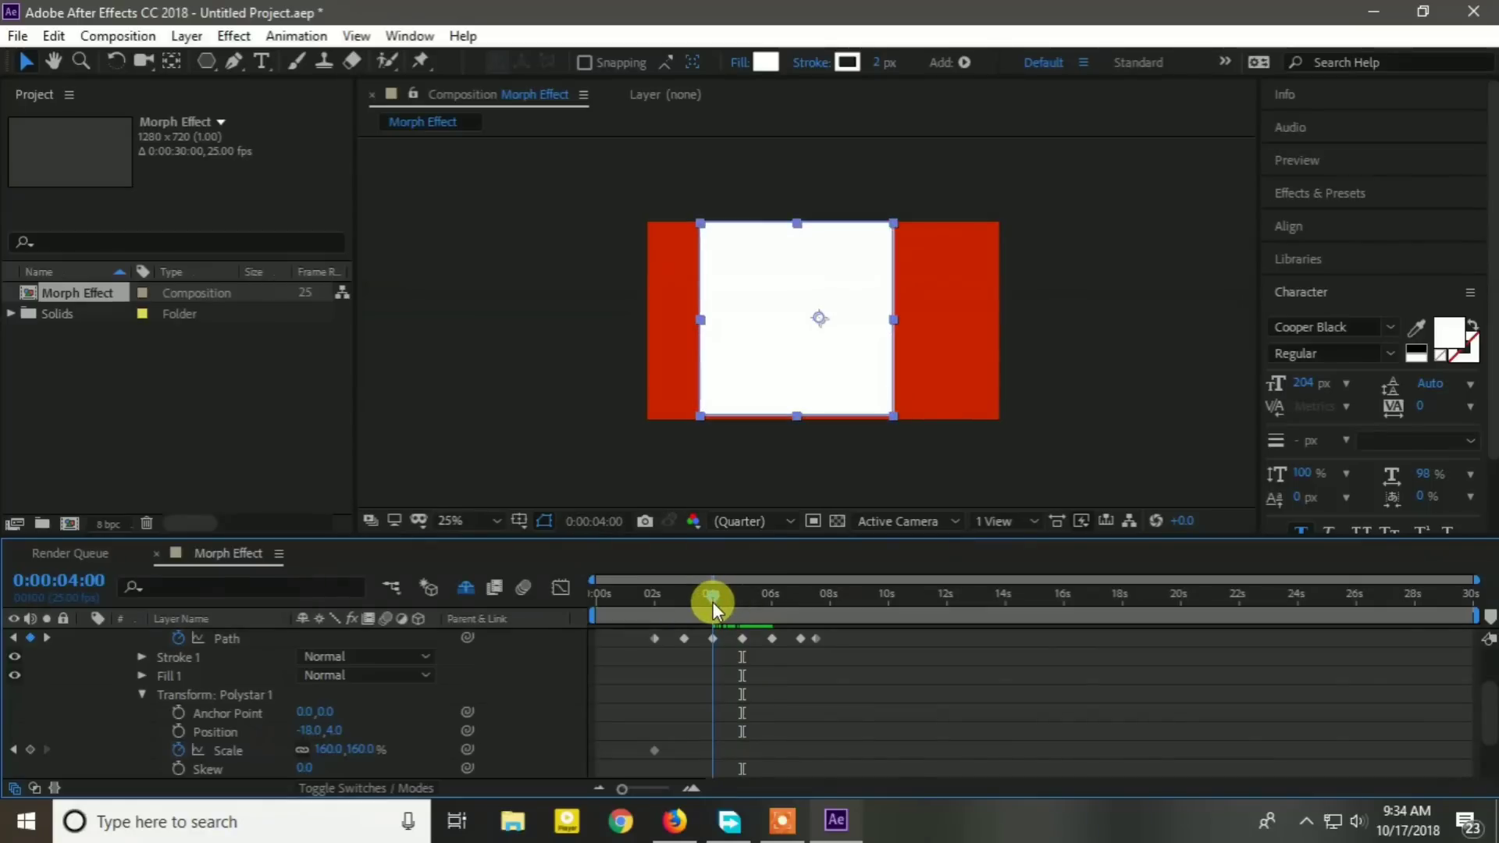
key("k")
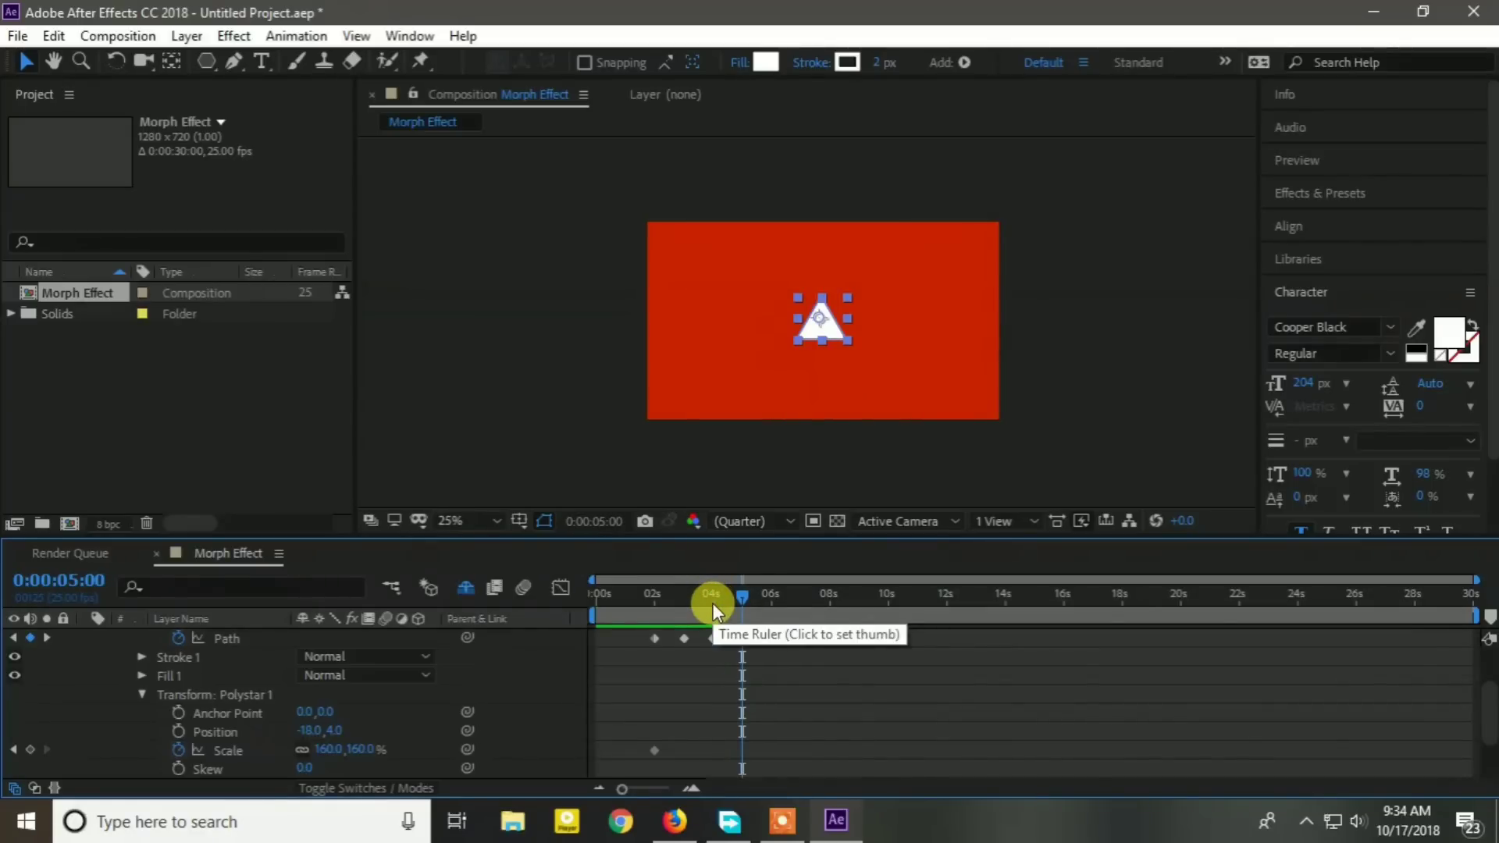
Examine the Poly layer's Path keyframes and Polystar 1 transform properties at 0:00:07:13, and move the current time to 0:00:10:01.
left_click_drag(740, 594, 813, 649)
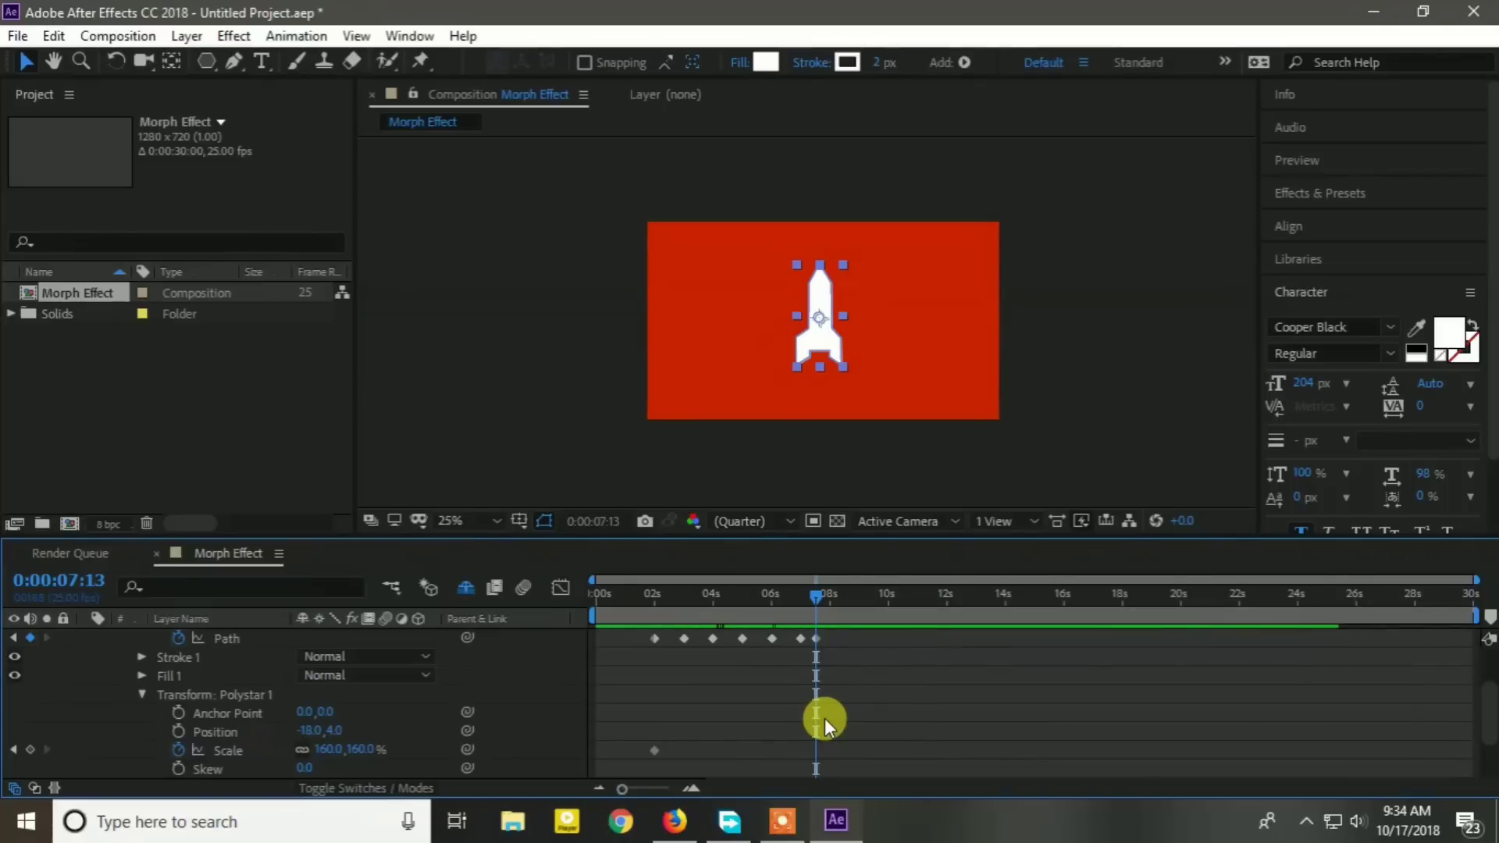
scroll(824, 718, "up", 3)
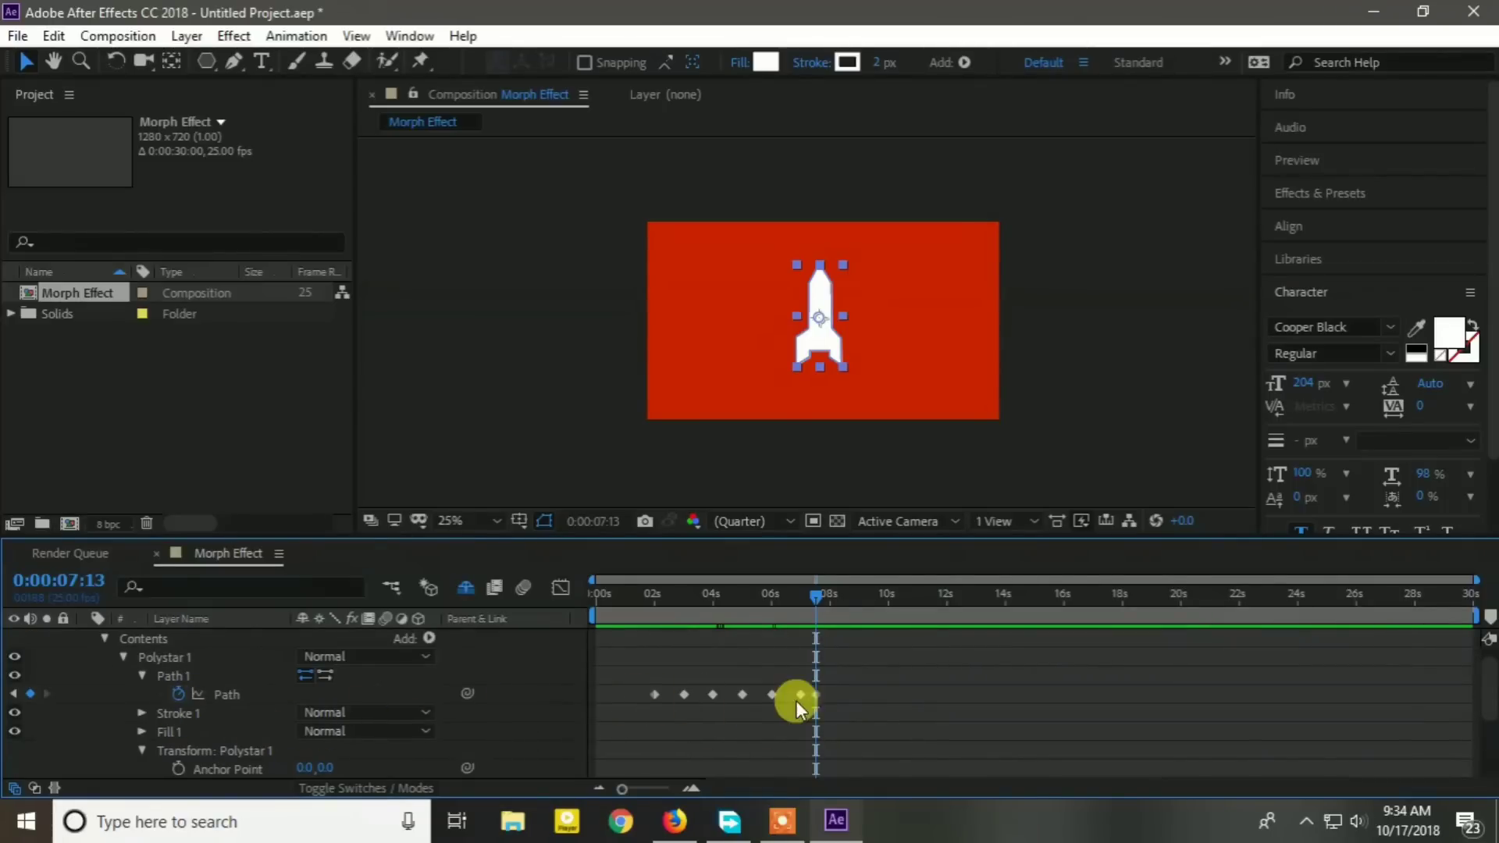
left_click(817, 694)
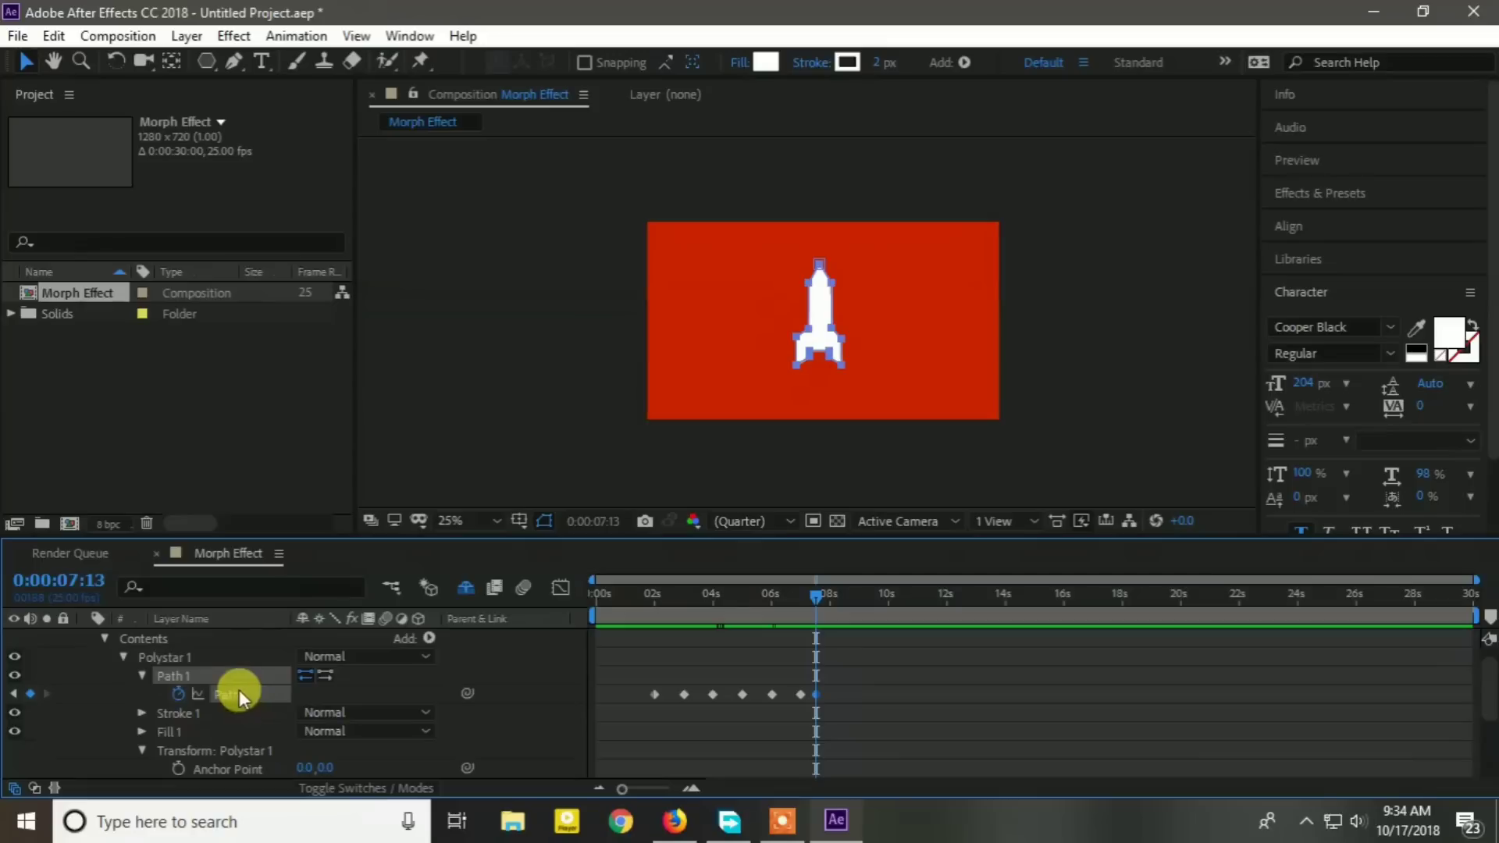
scroll(242, 708, "down", 3)
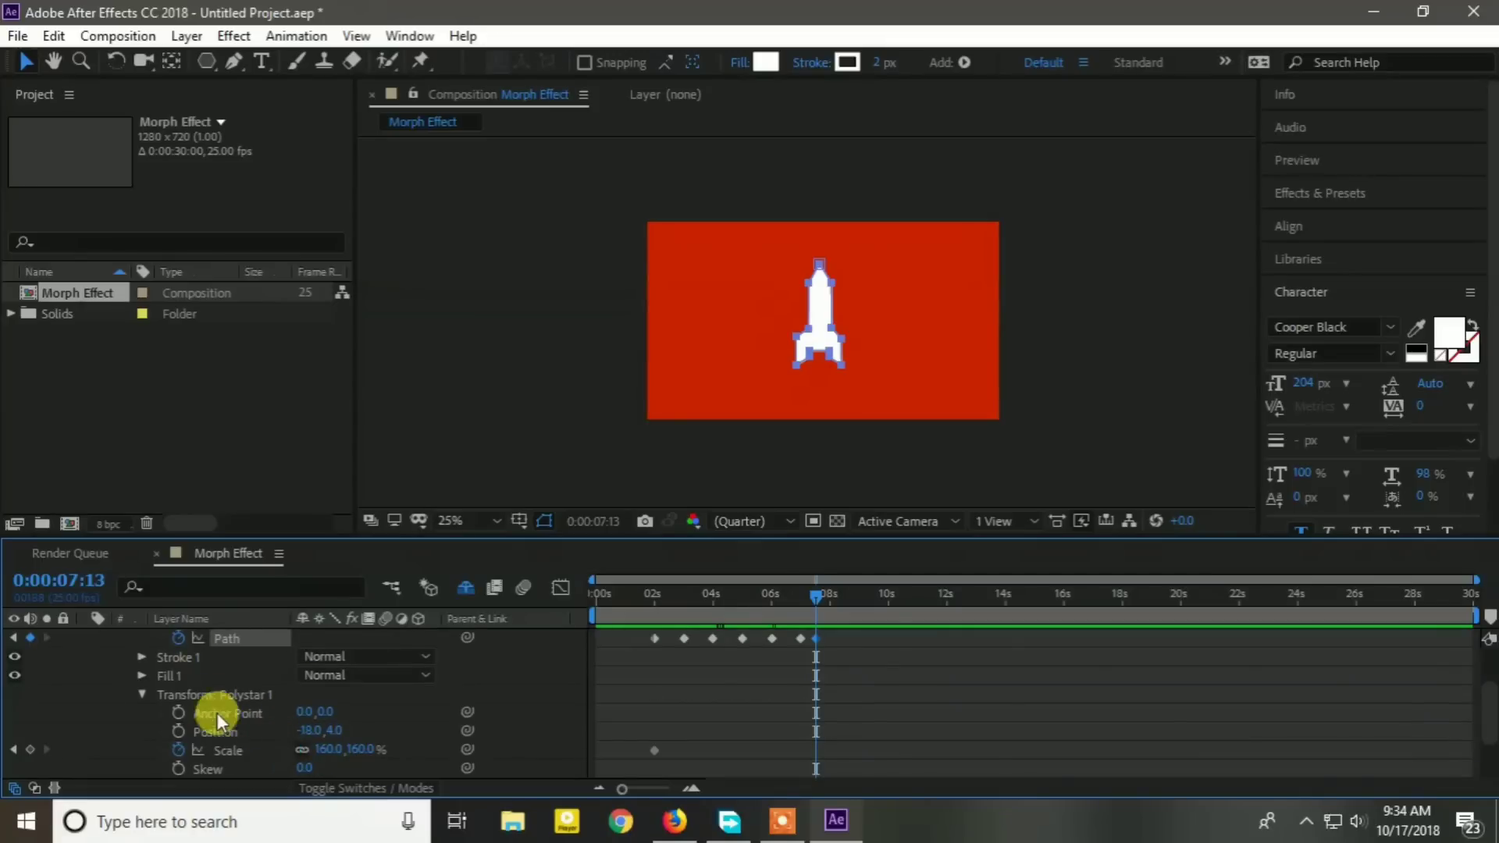
scroll(216, 709, "up", 3)
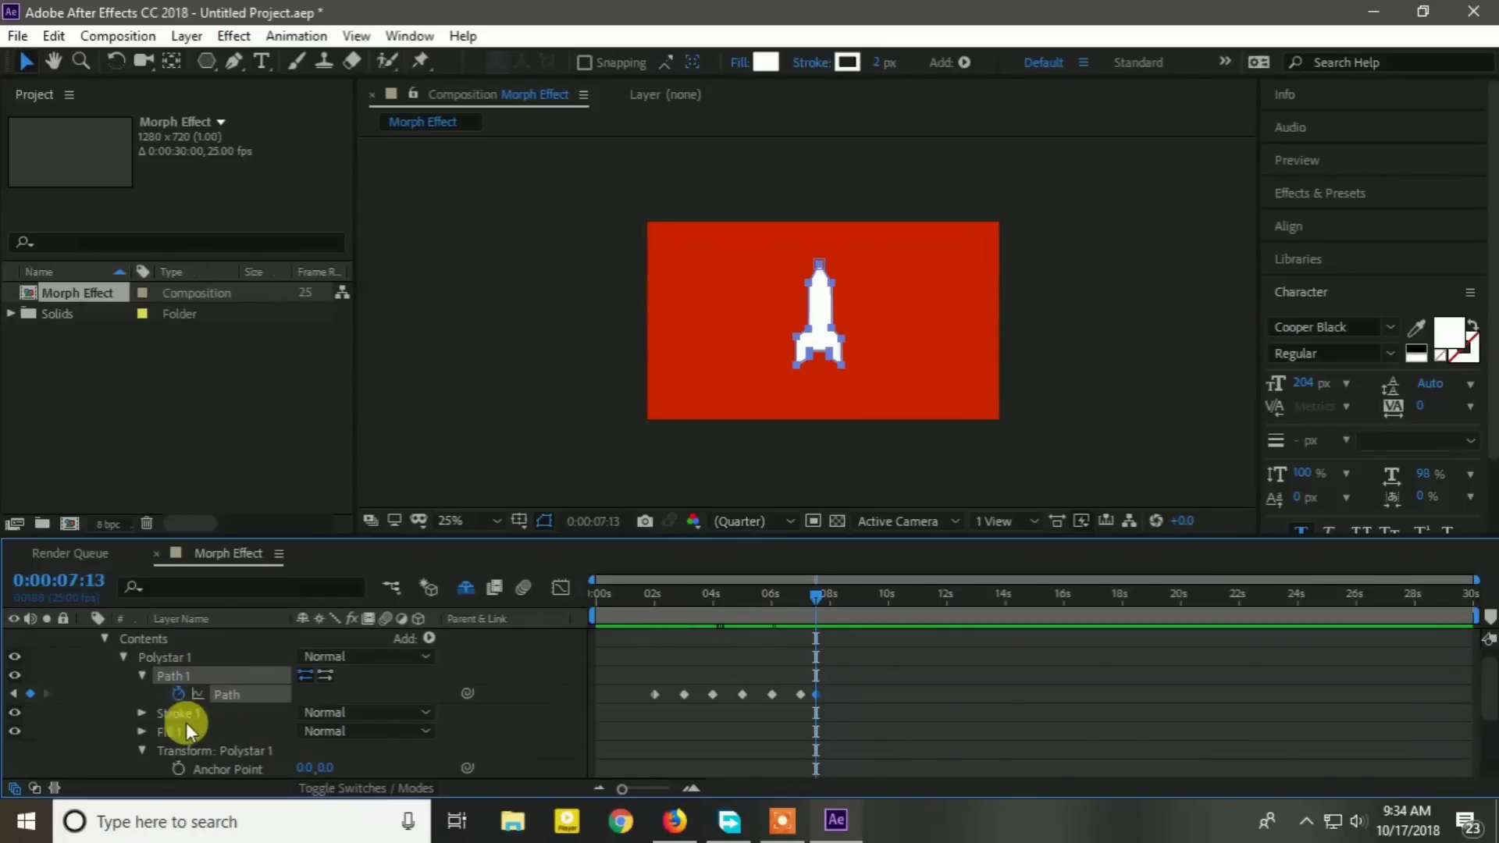
scroll(169, 757, "down", 6)
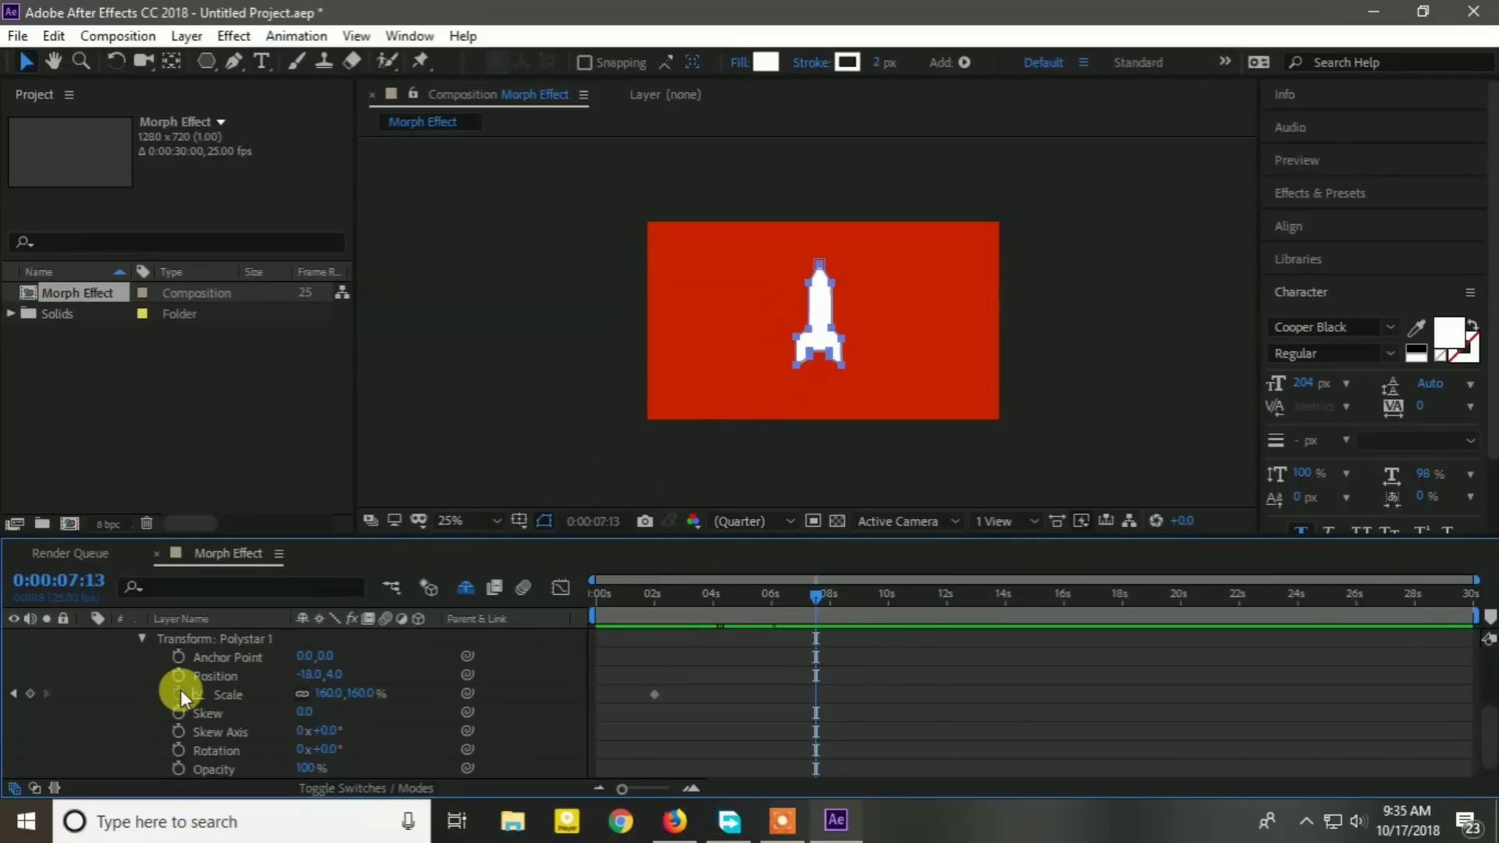
scroll(758, 686, "up", 6)
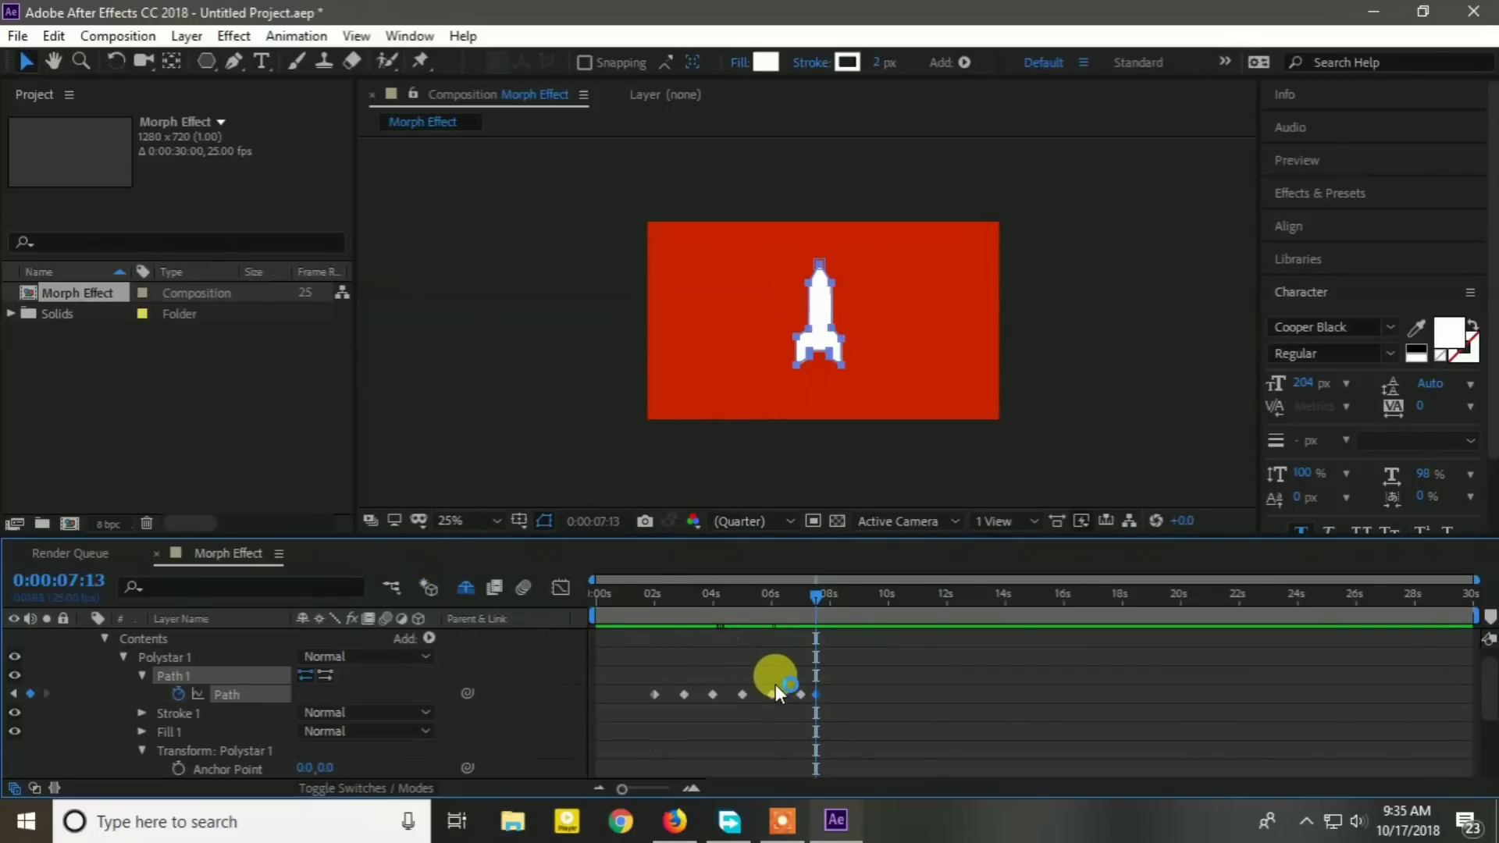
scroll(282, 728, "down", 3)
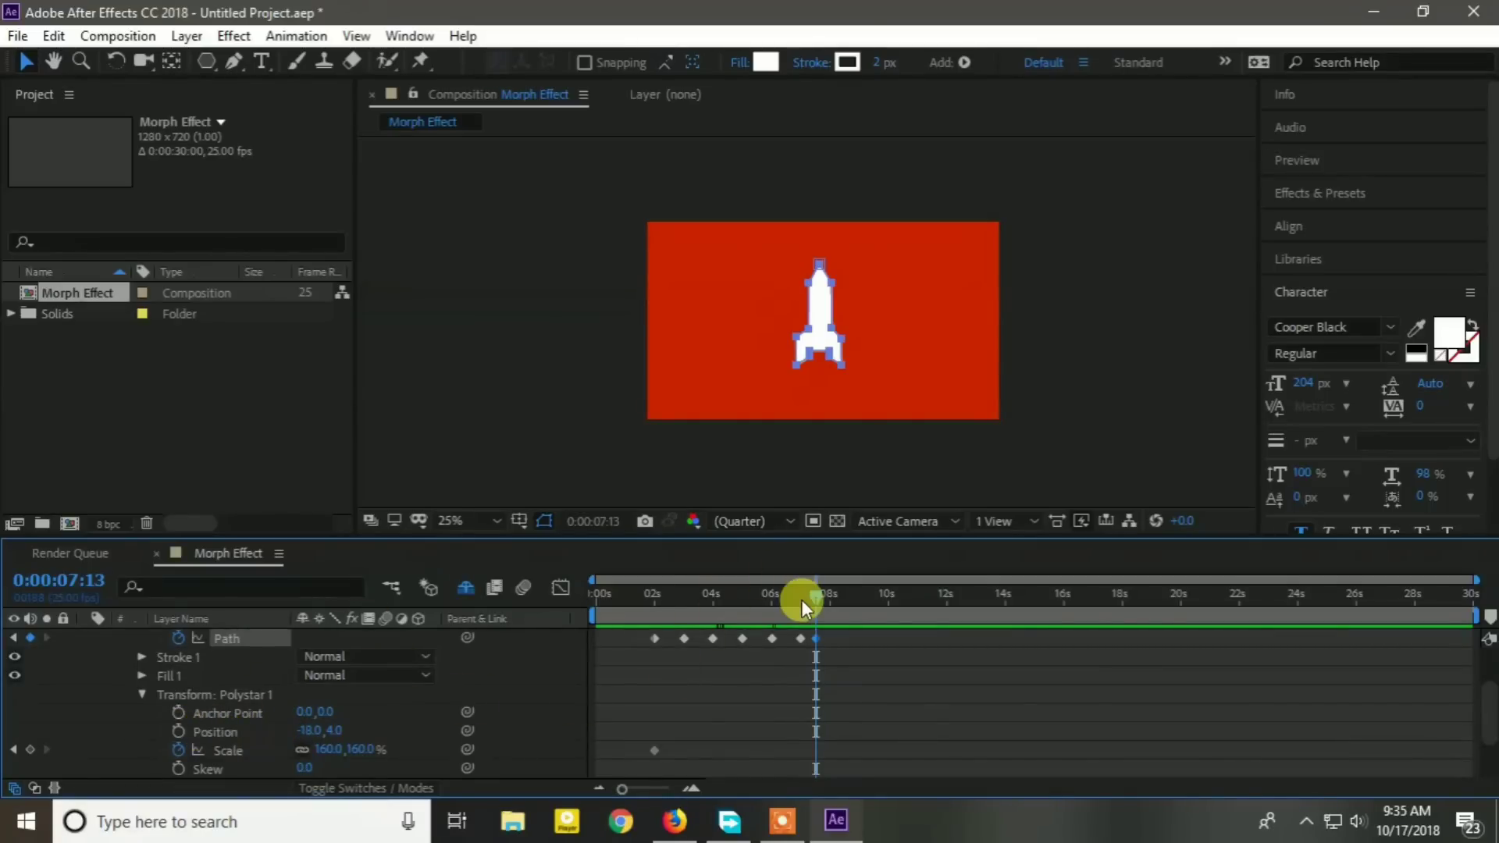
left_click_drag(822, 597, 891, 613)
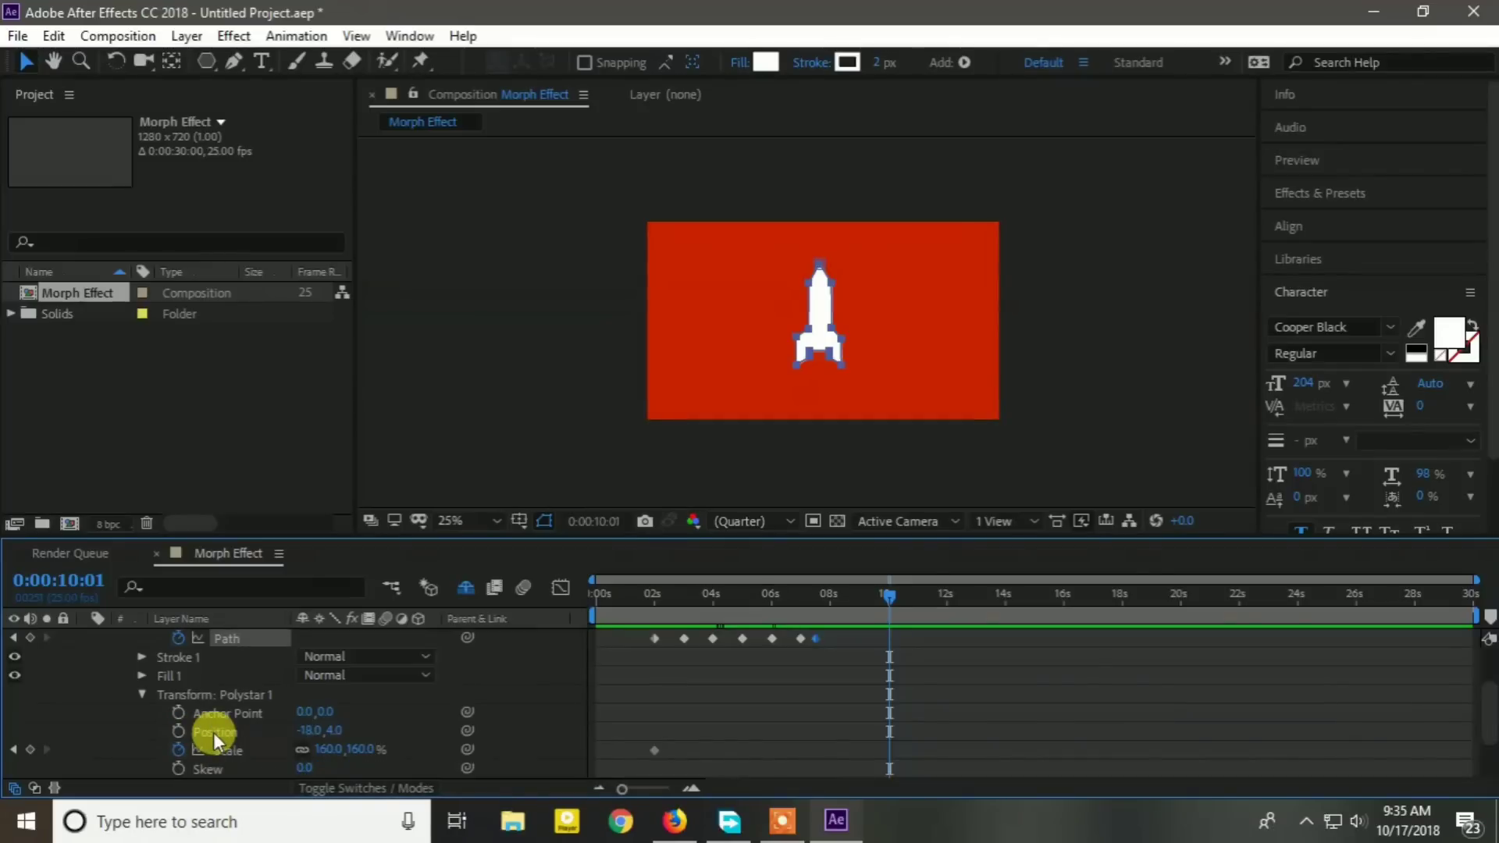
Animate Polystar 1's Position from a keyframe at 0:00:07:13 to about 970, -236, outside the frame's right edge, at 10 seconds.
left_click_drag(887, 604, 818, 607)
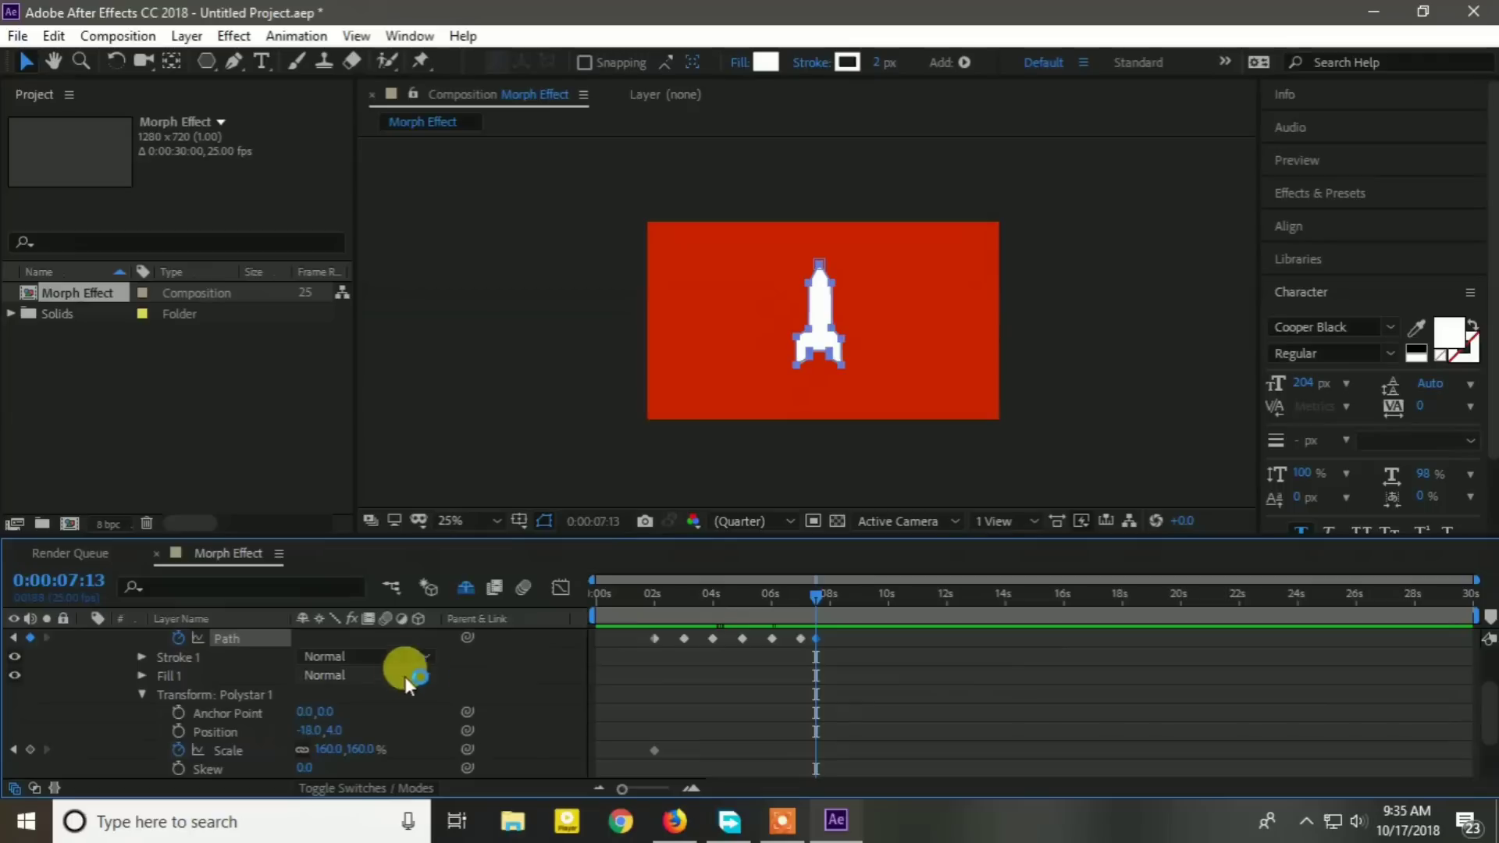
left_click(177, 732)
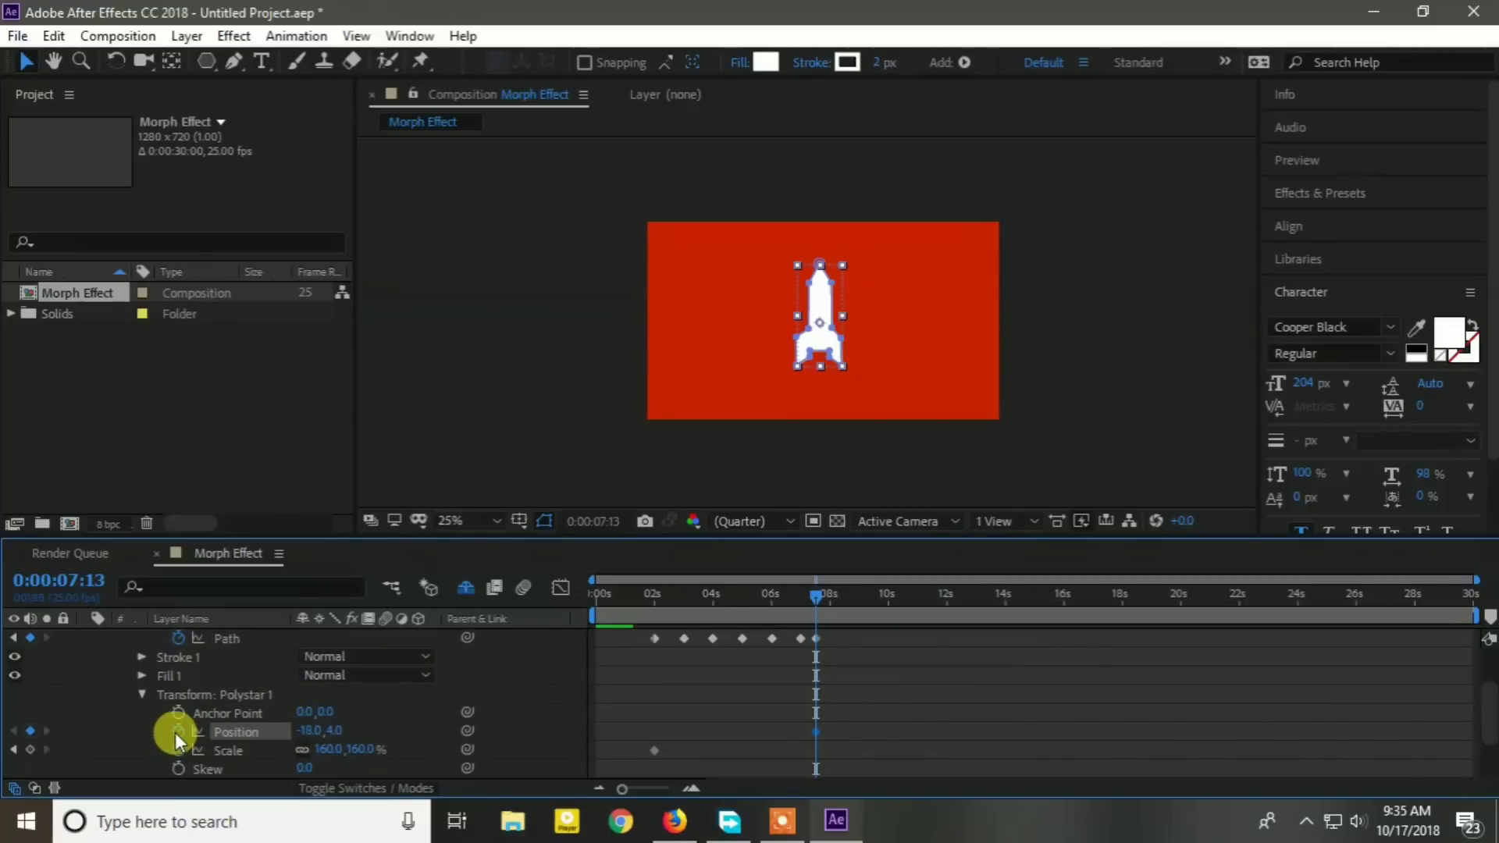
left_click_drag(818, 594, 890, 612)
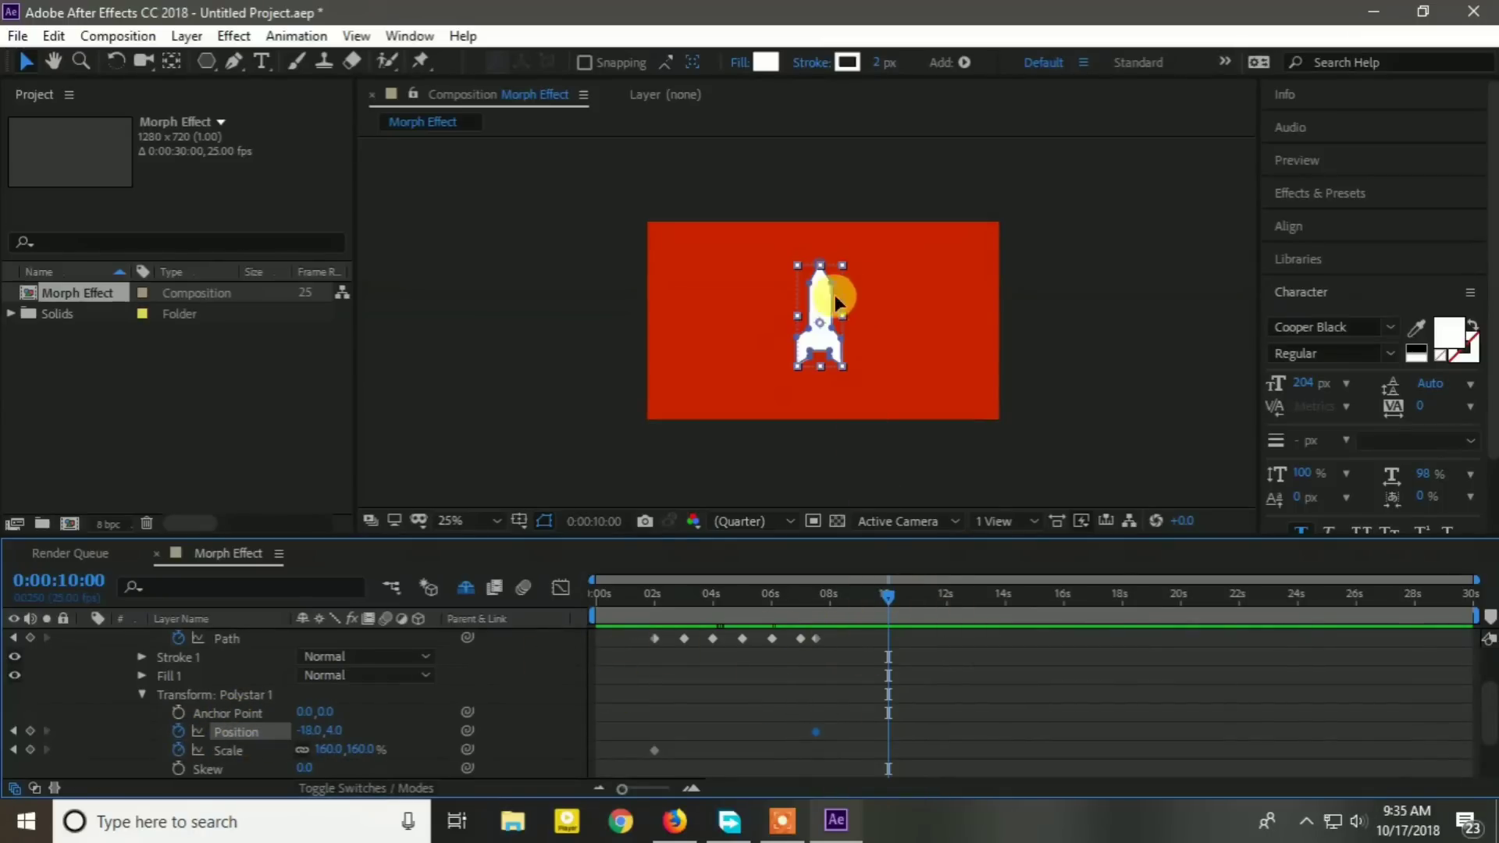
left_click_drag(820, 305, 1090, 235)
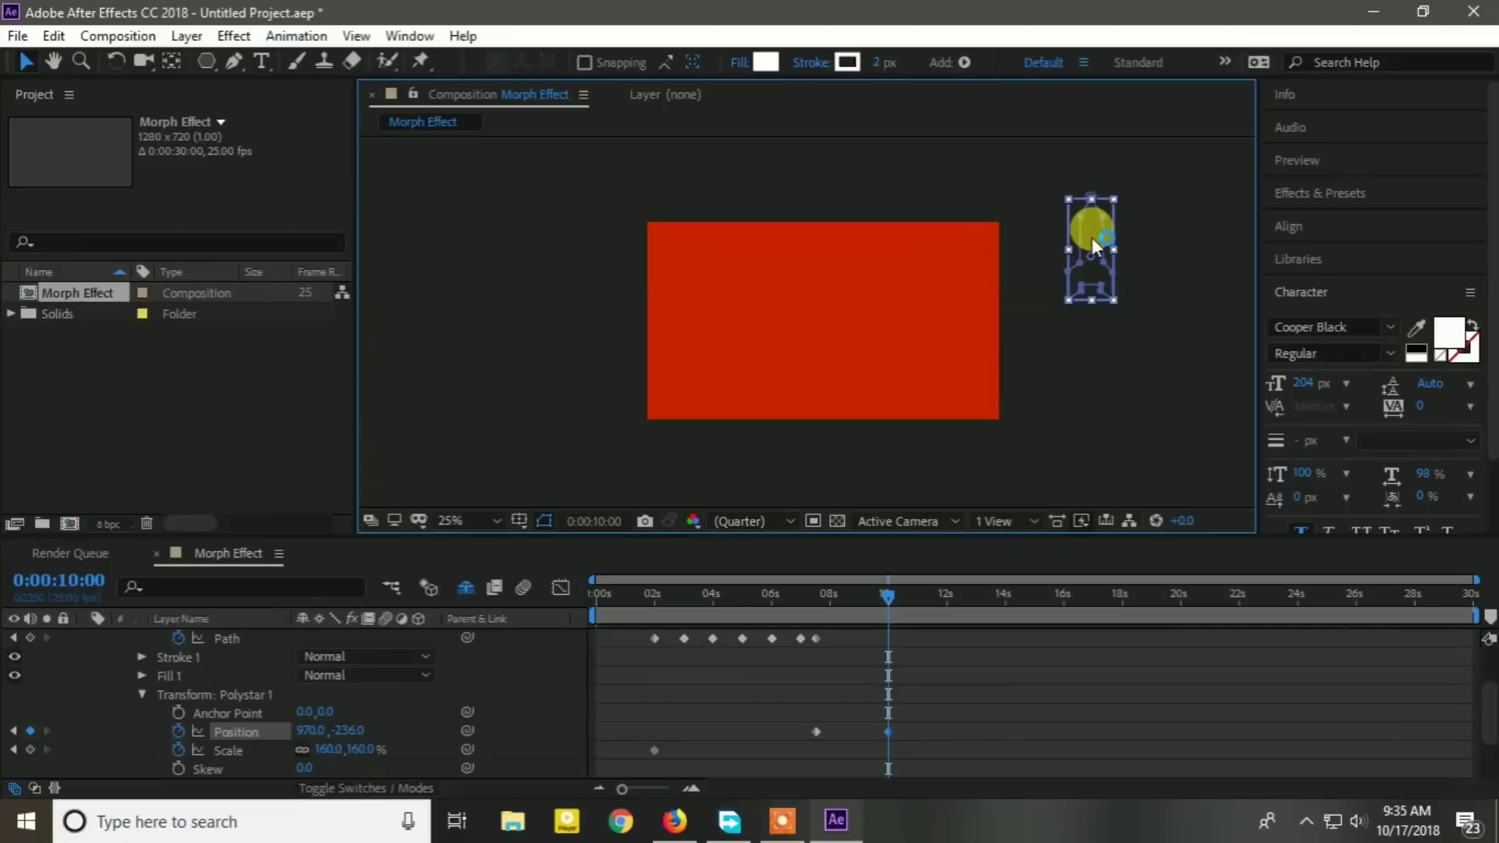
Preview the rocket's flight and raise the rocket at 8 seconds to a Position of about 189, -214.
key("space")
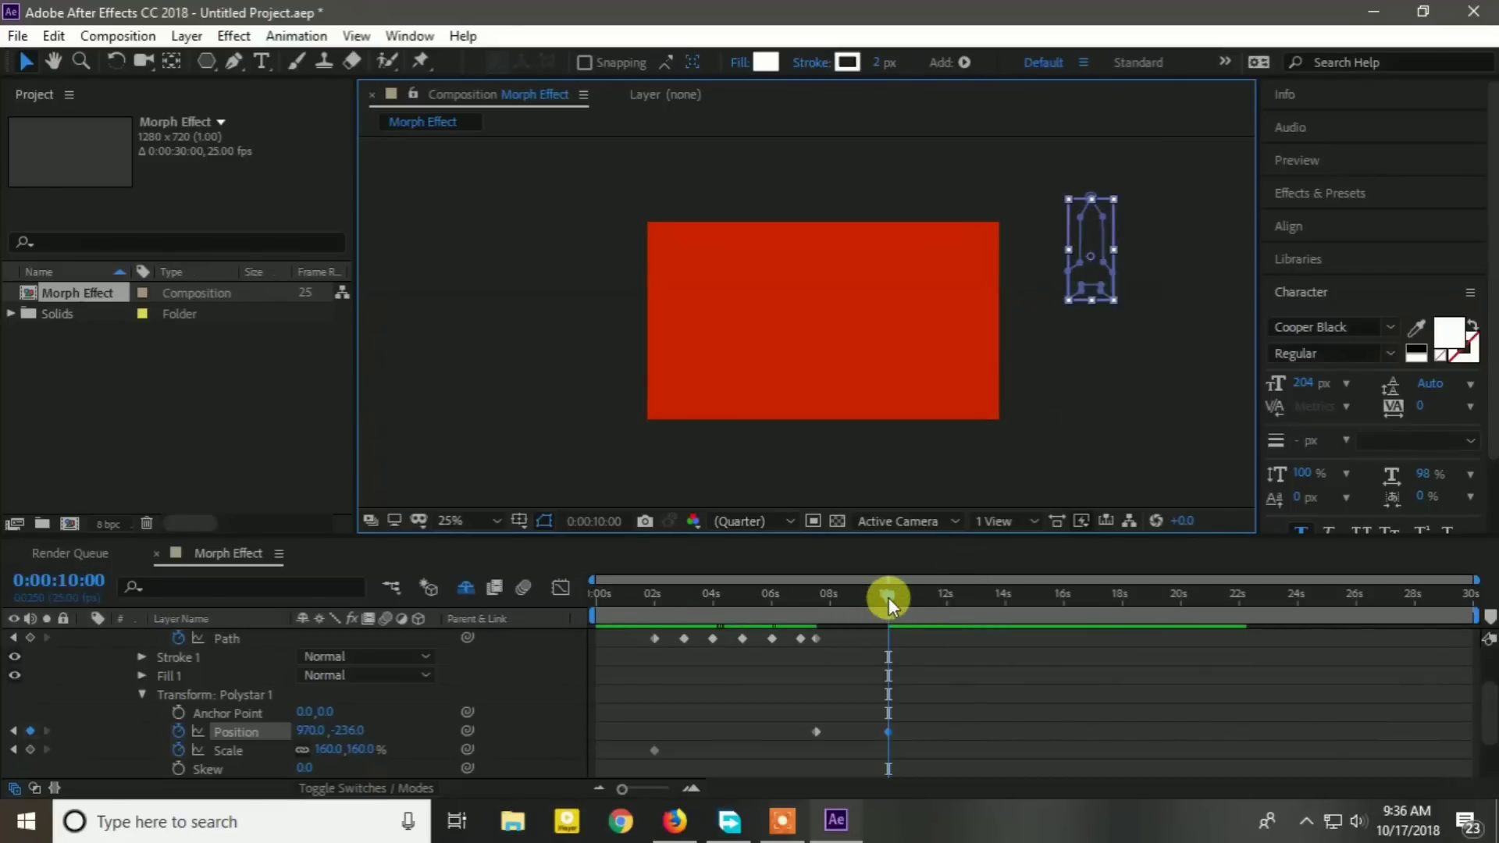
left_click_drag(888, 597, 830, 705)
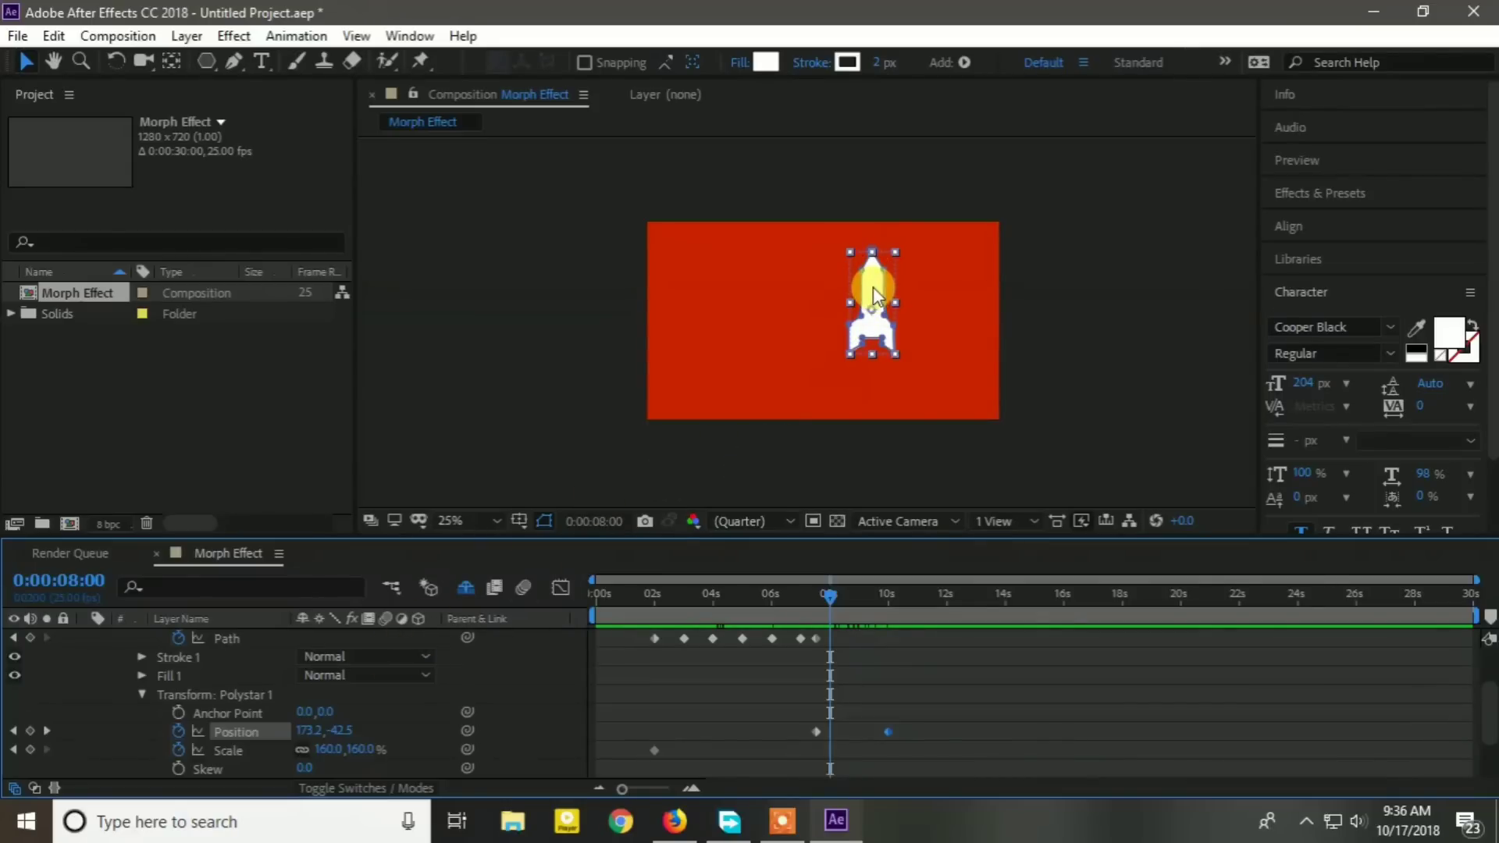
left_click_drag(873, 287, 876, 238)
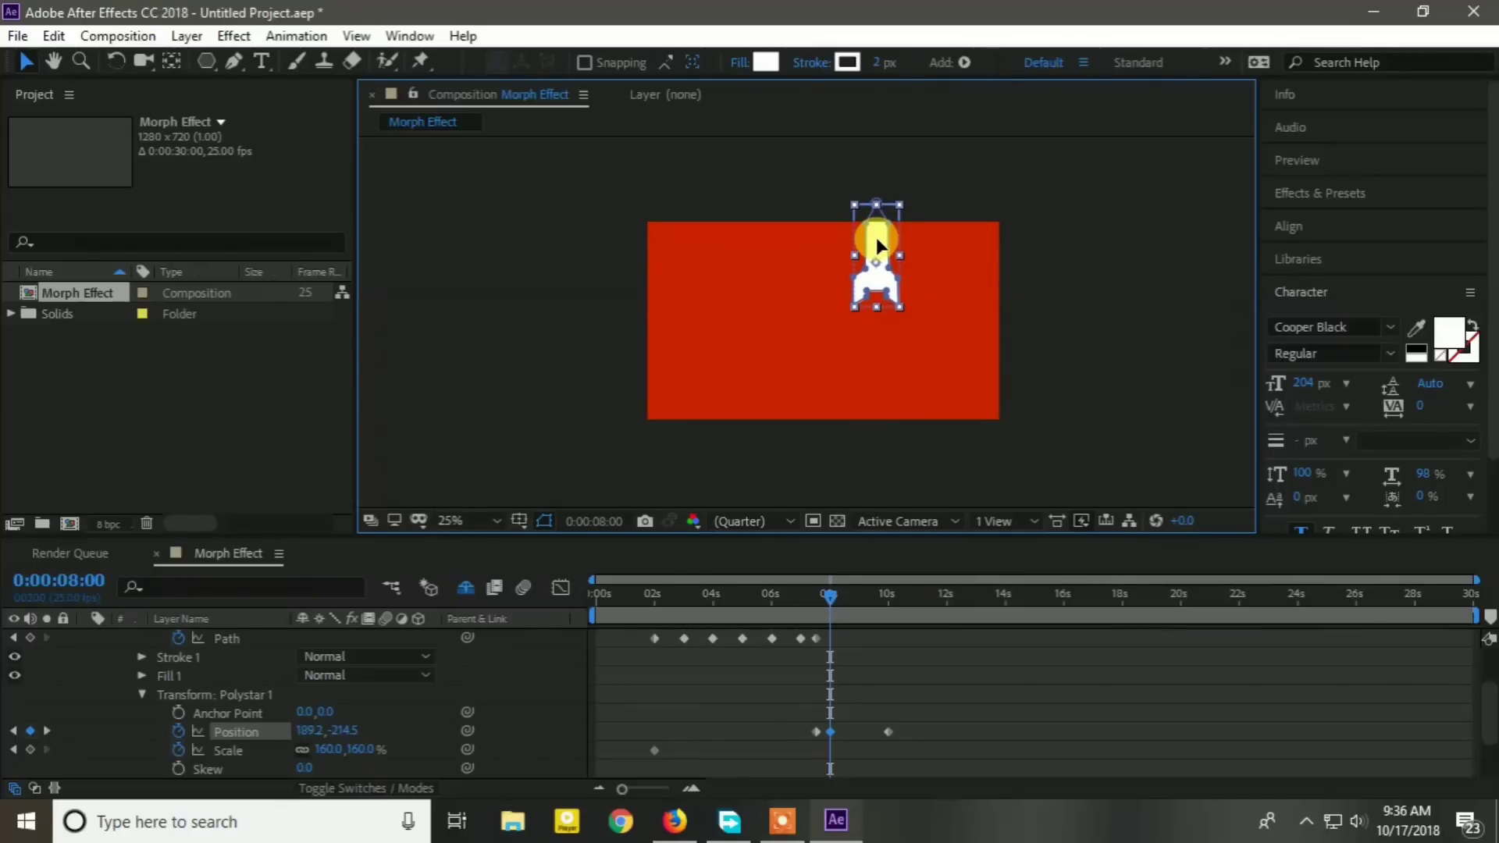
Start animating Polystar 1's Rotation with a keyframe at 0:00:07:13, aligned with the first Position keyframe.
left_click(832, 598)
left_click_drag(832, 598, 818, 598)
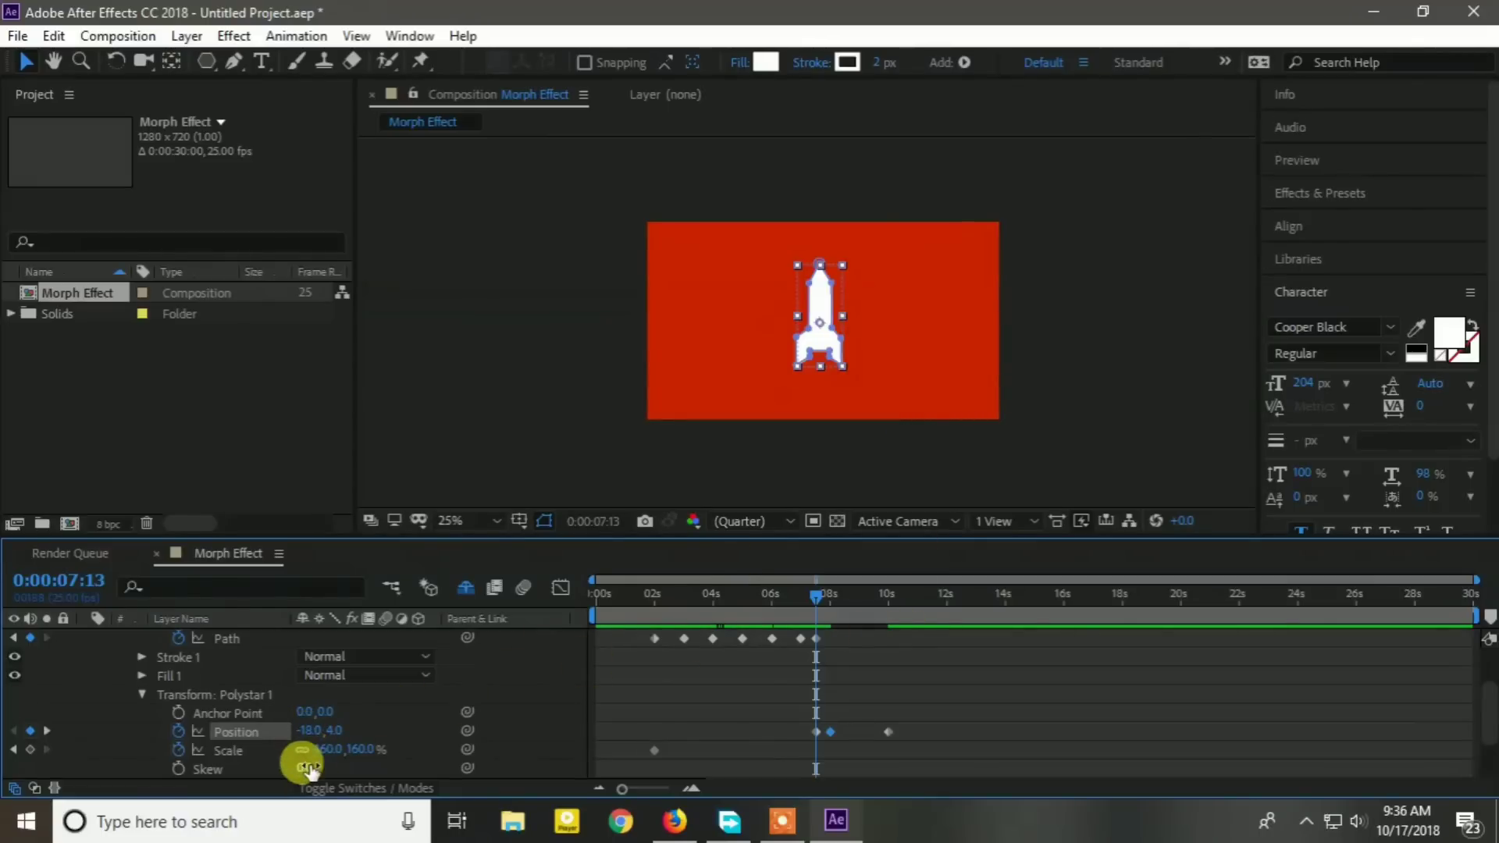
scroll(308, 765, "down", 3)
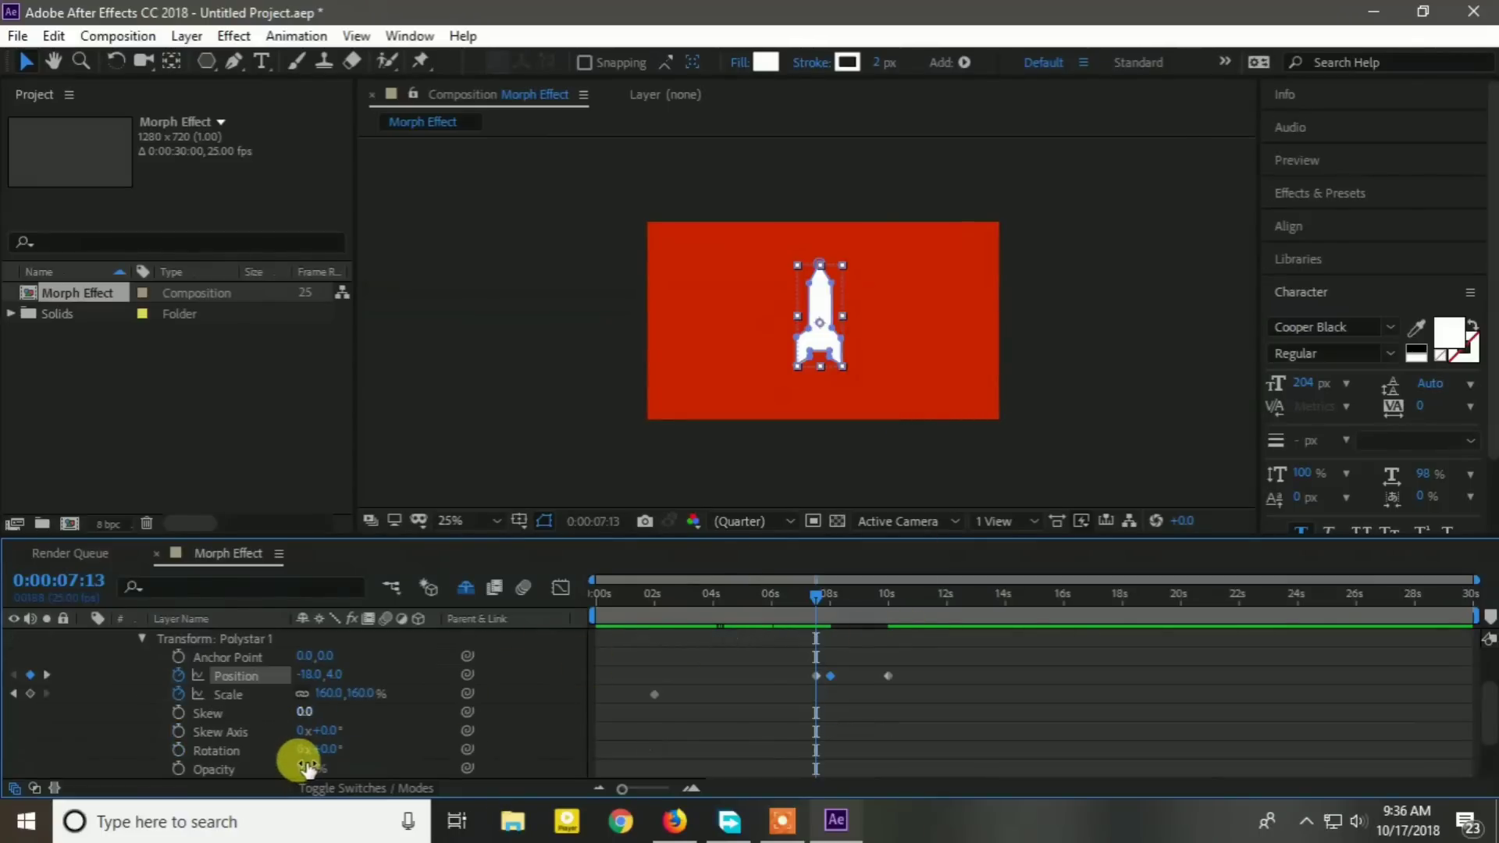
left_click(180, 750)
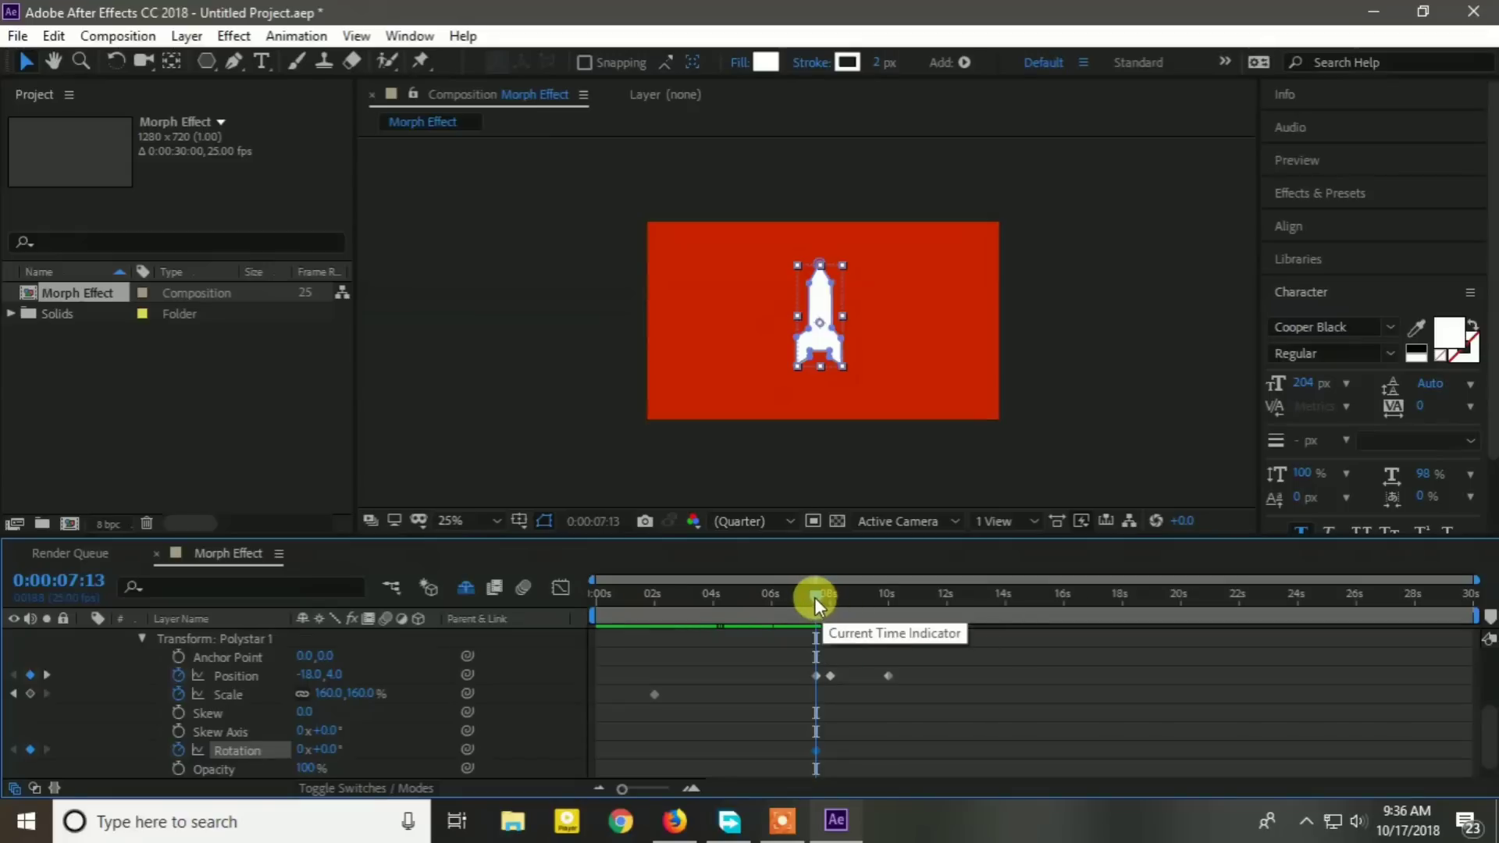
Rotate the rocket clockwise to about 51° at 8 seconds, aligned with the second Position keyframe.
left_click_drag(816, 594, 829, 595)
left_click(832, 676)
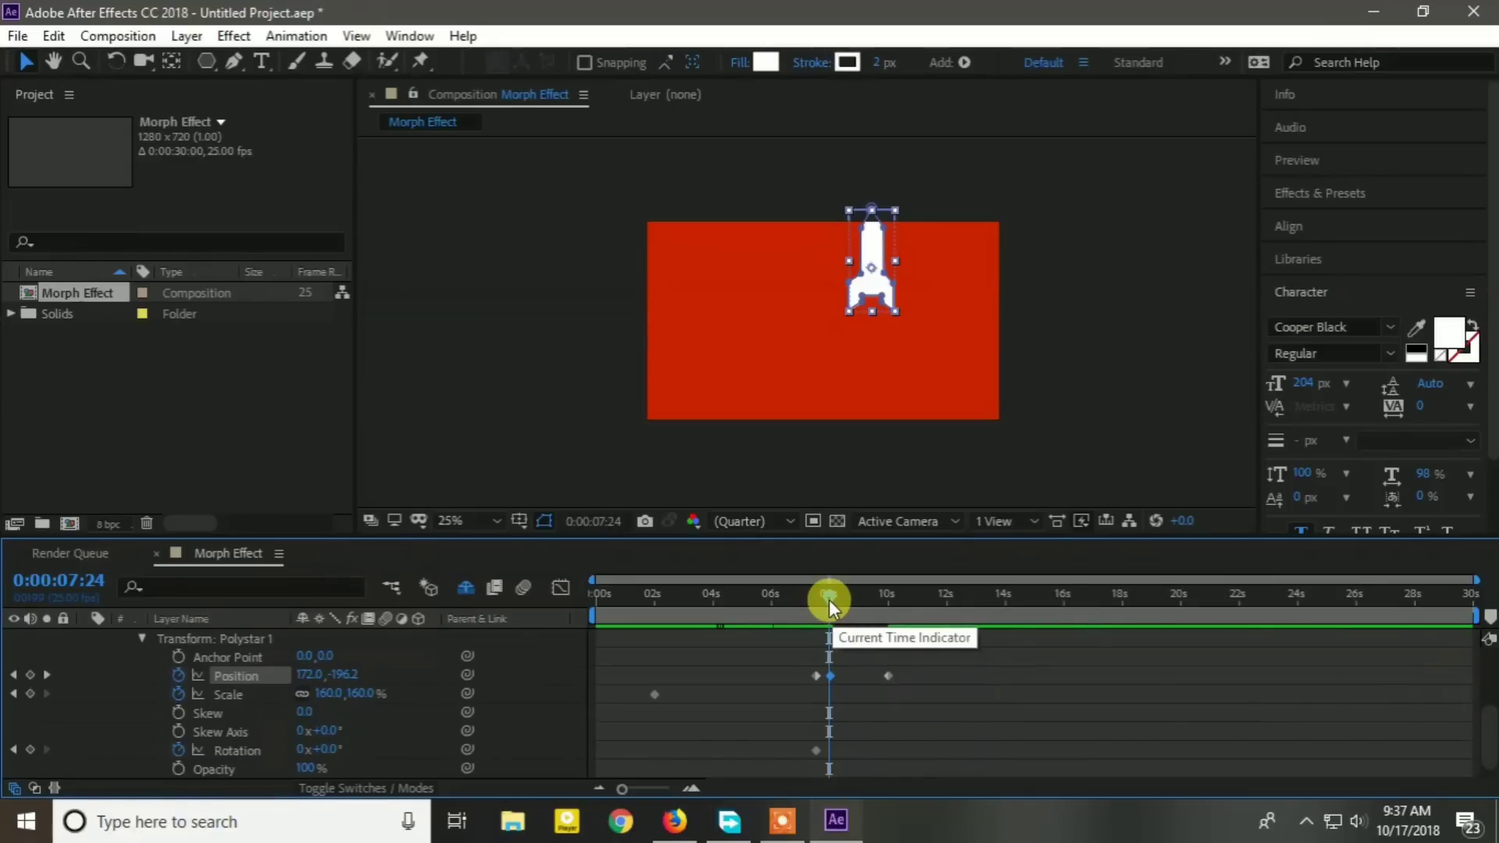
left_click_drag(828, 599, 829, 600)
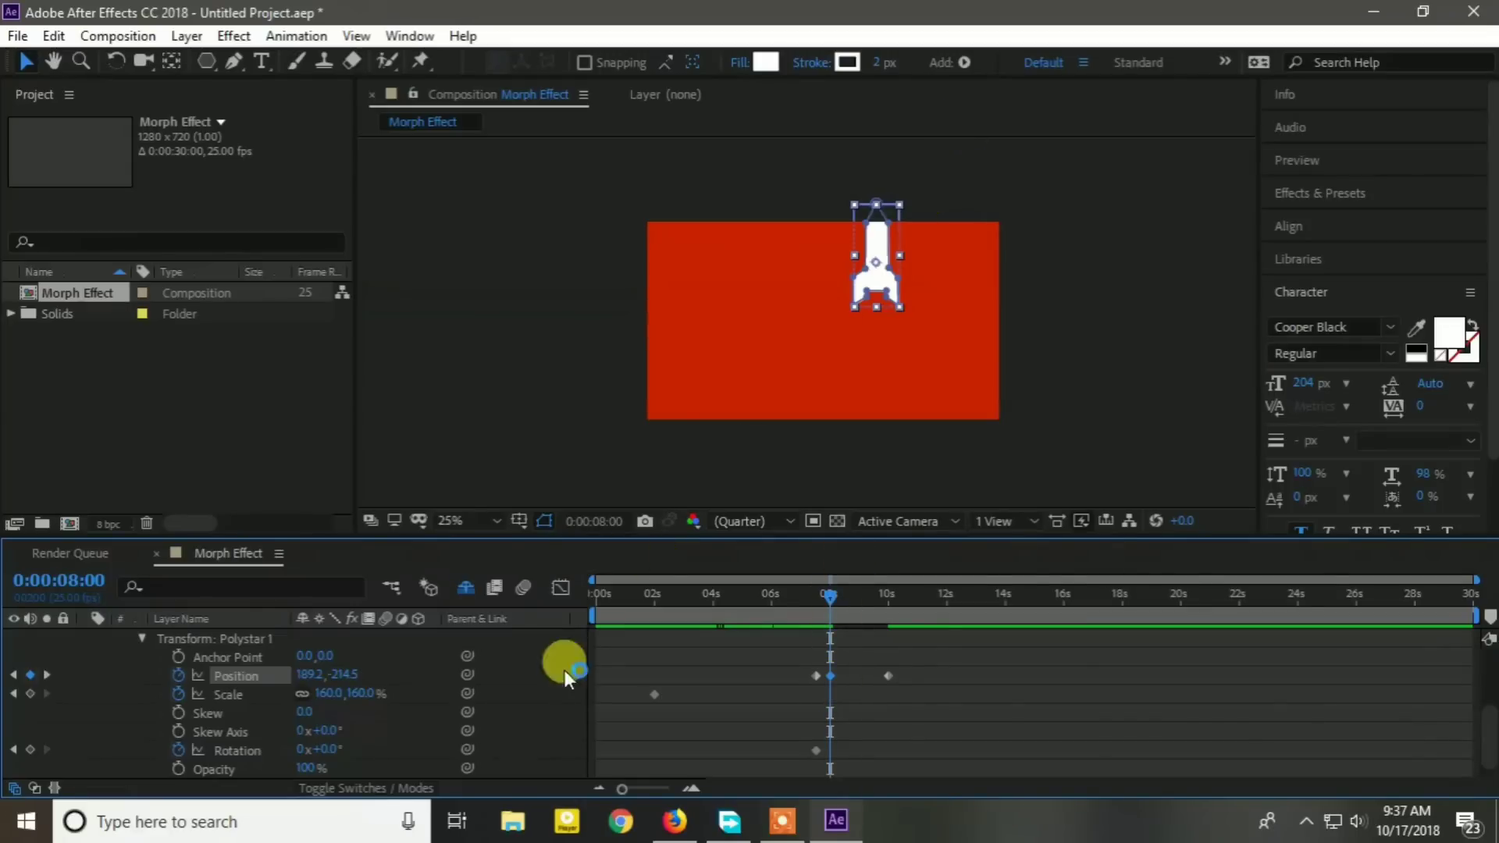
left_click_drag(897, 201, 959, 241)
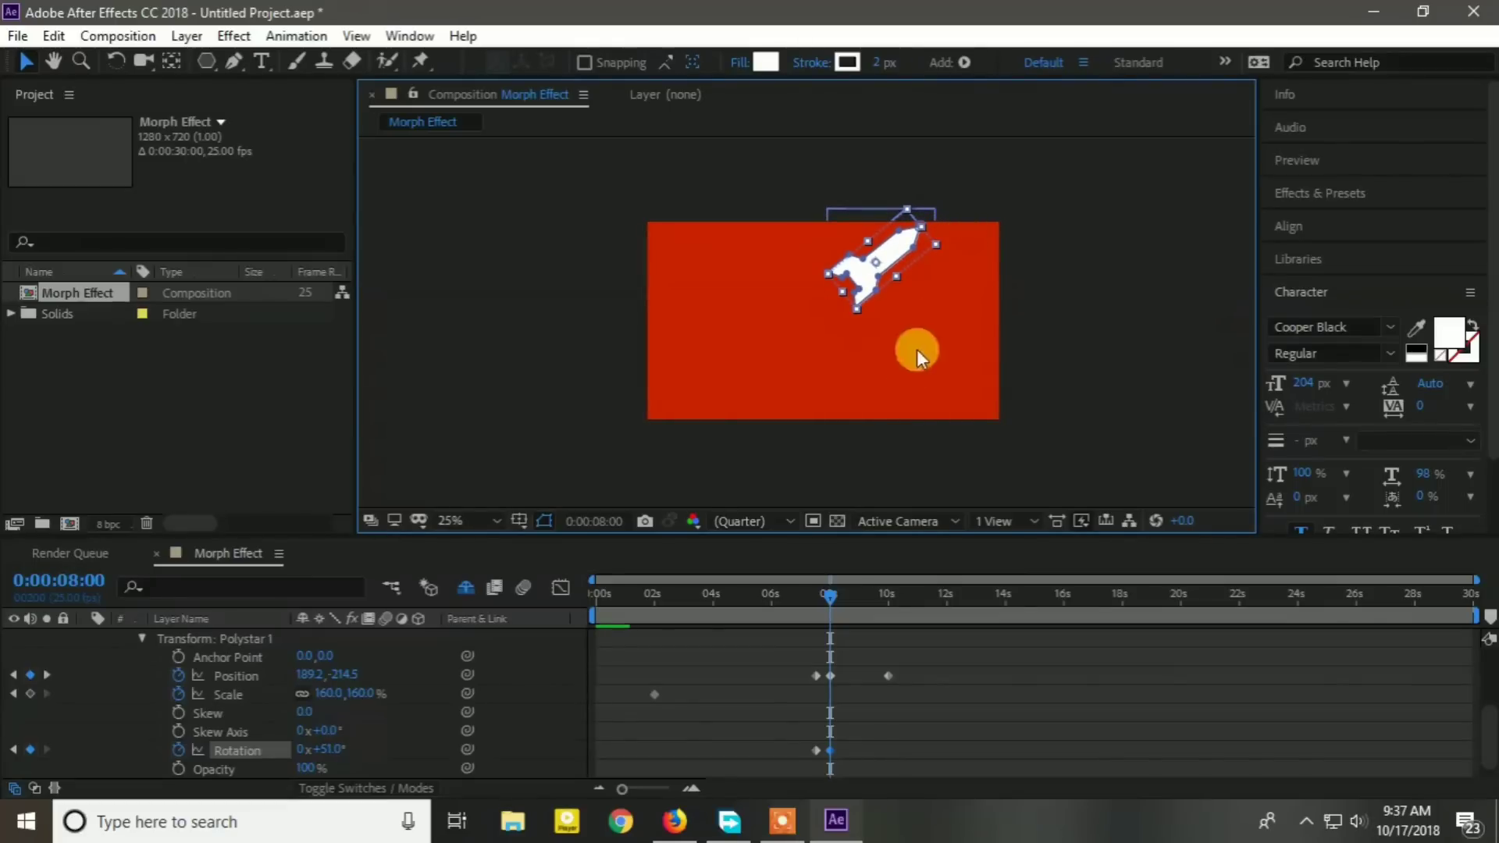
At 0:00:08:15, rotate the rocket to about 82° and raise it to a Position of about 423, -281.
left_click(826, 602)
mouse_move(824, 601)
left_mouse_down()
mouse_move(809, 606)
mouse_move(843, 587)
left_mouse_up()
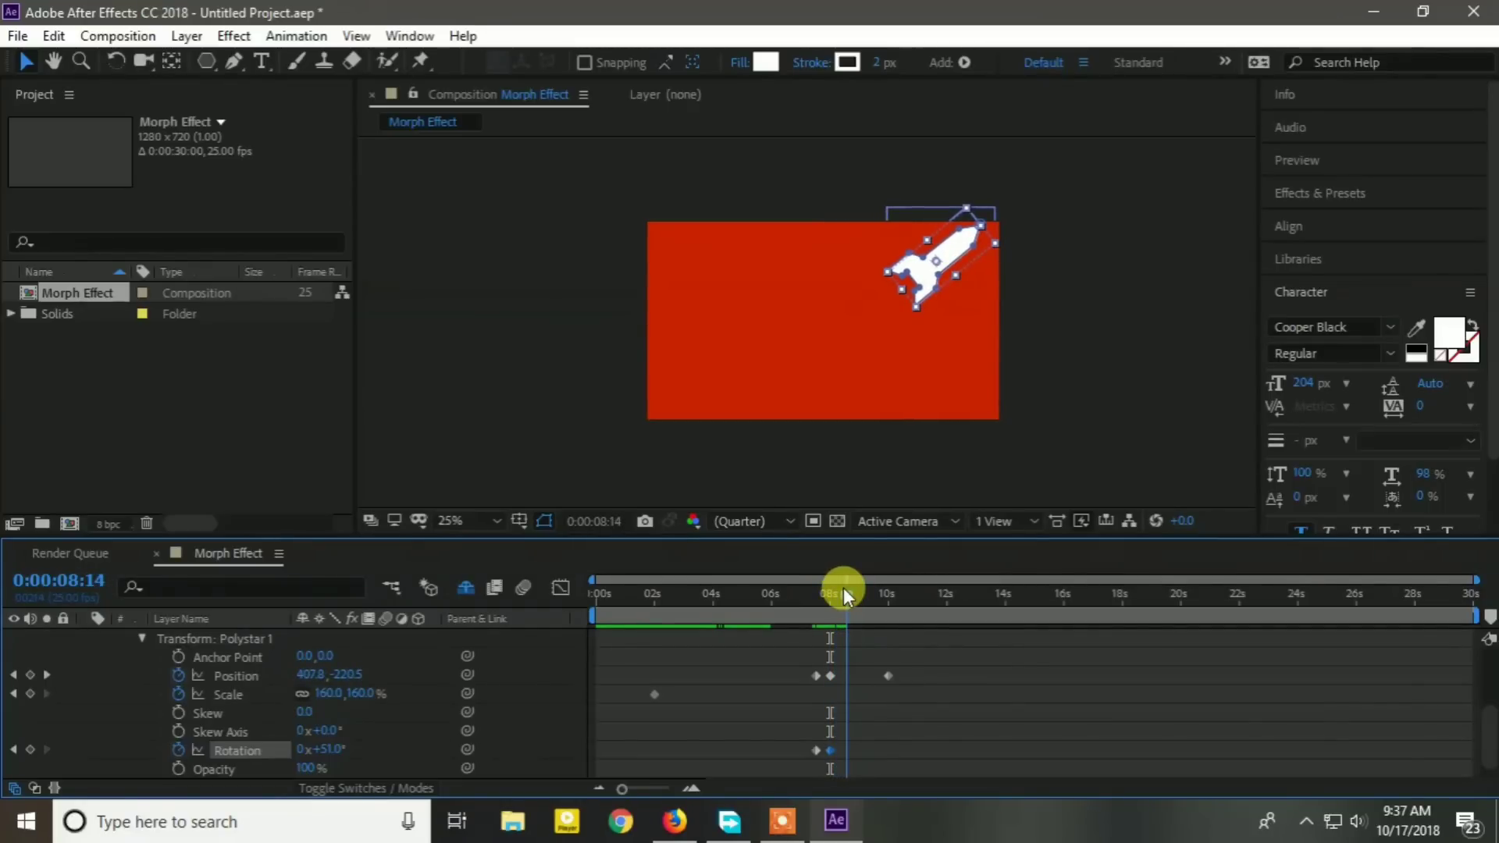
left_click_drag(843, 587, 844, 587)
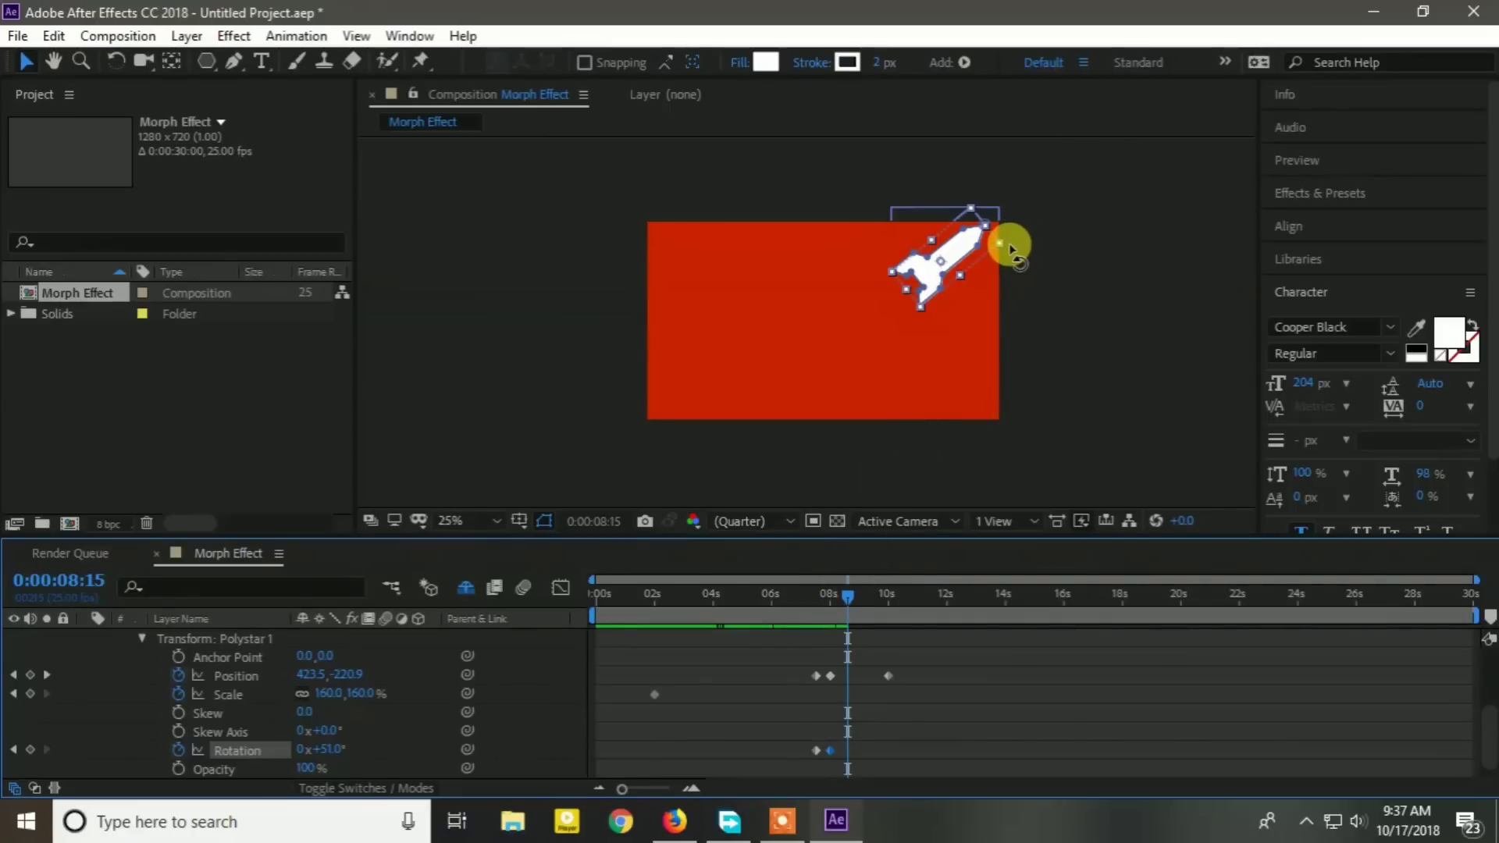
left_click_drag(1007, 244, 1012, 289)
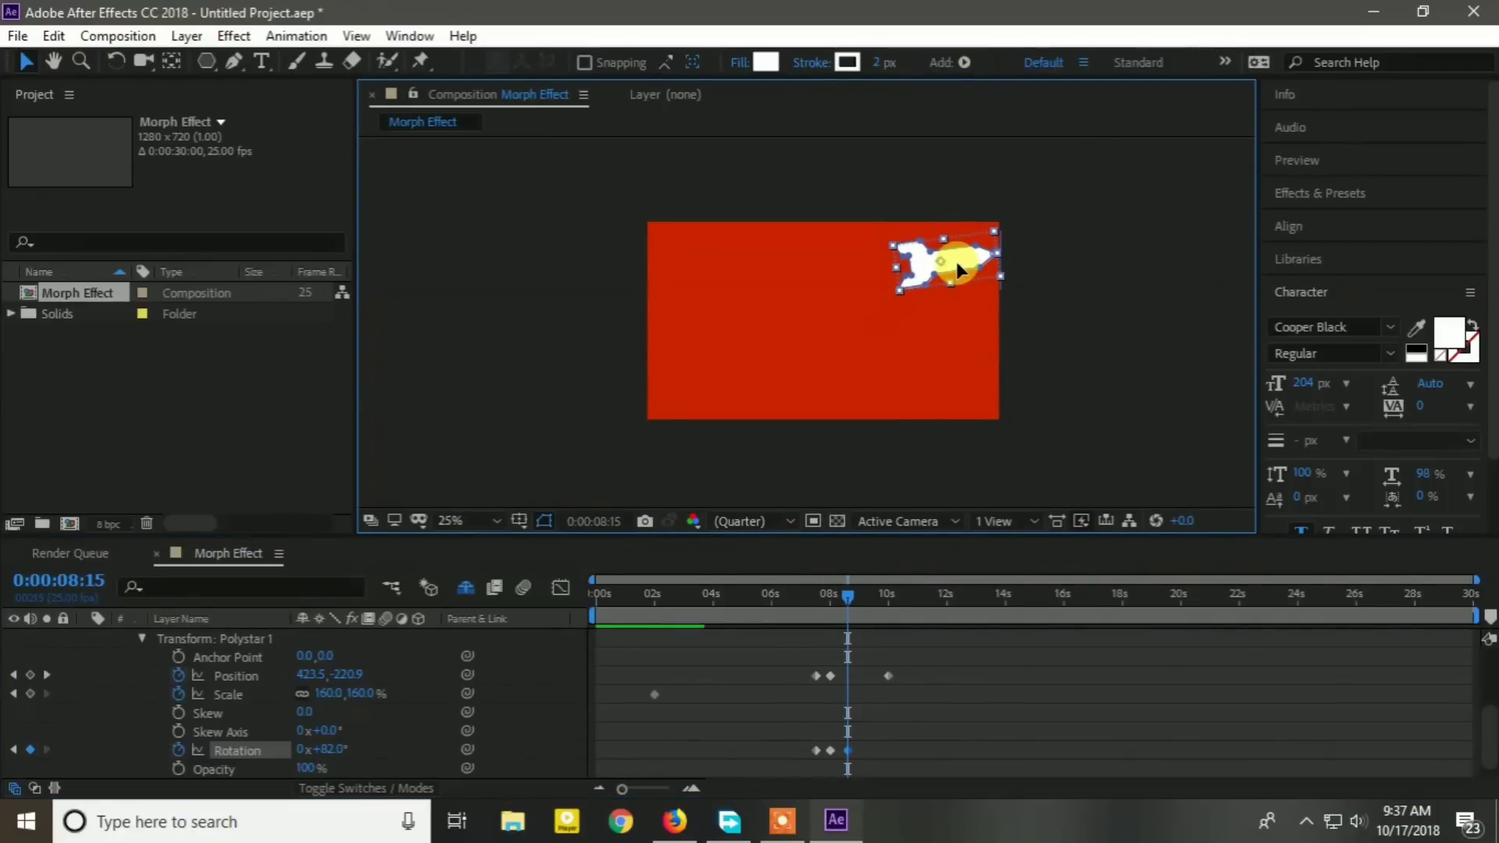
left_click_drag(957, 271, 953, 244)
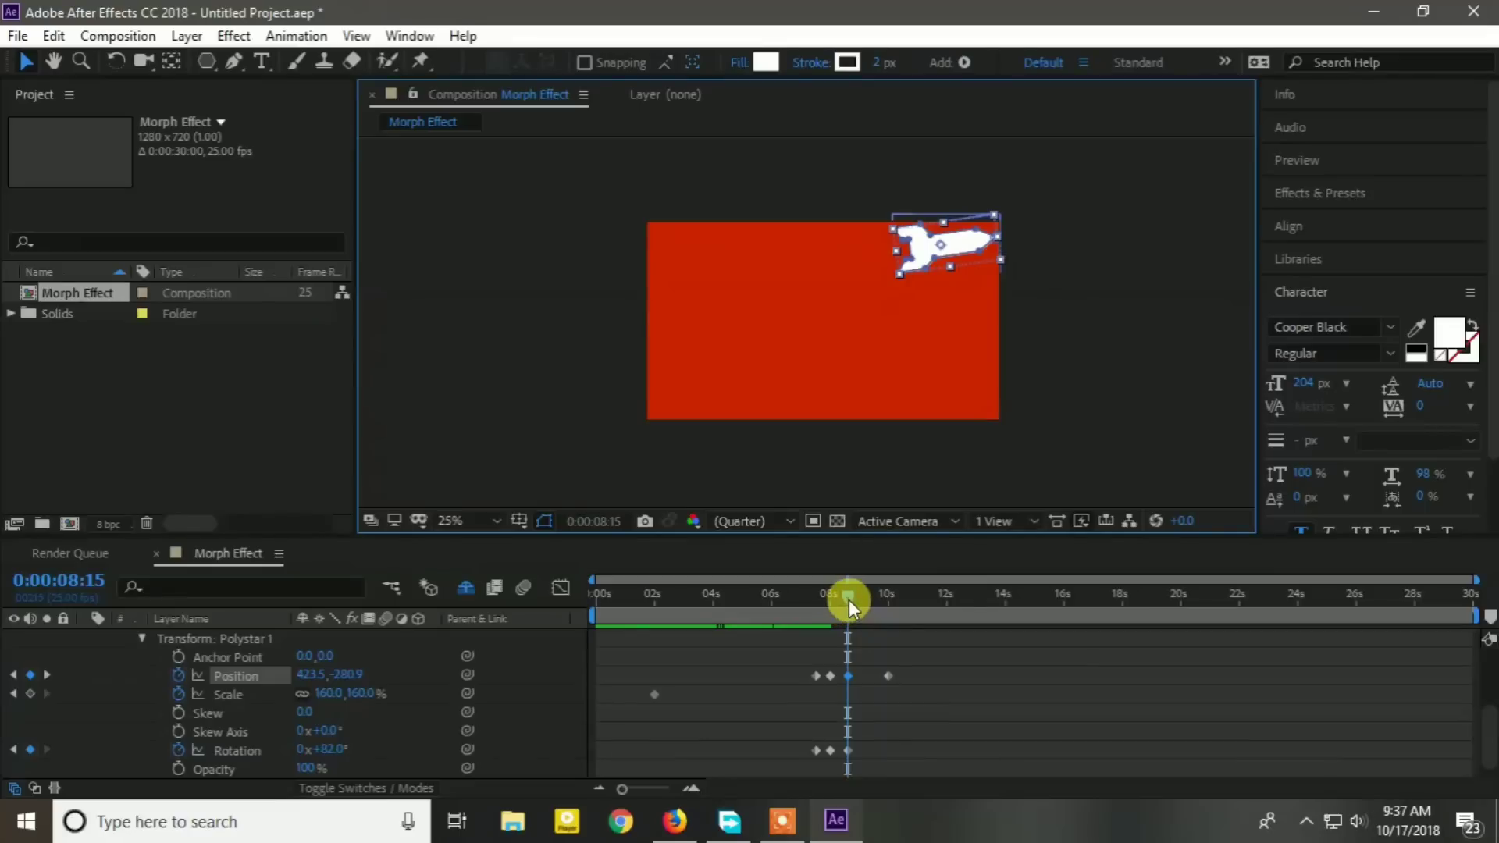
Rotate the rocket to about 90.6° at 0:00:09:03 so it points horizontally, and preview the motion.
left_click_drag(848, 596, 863, 596)
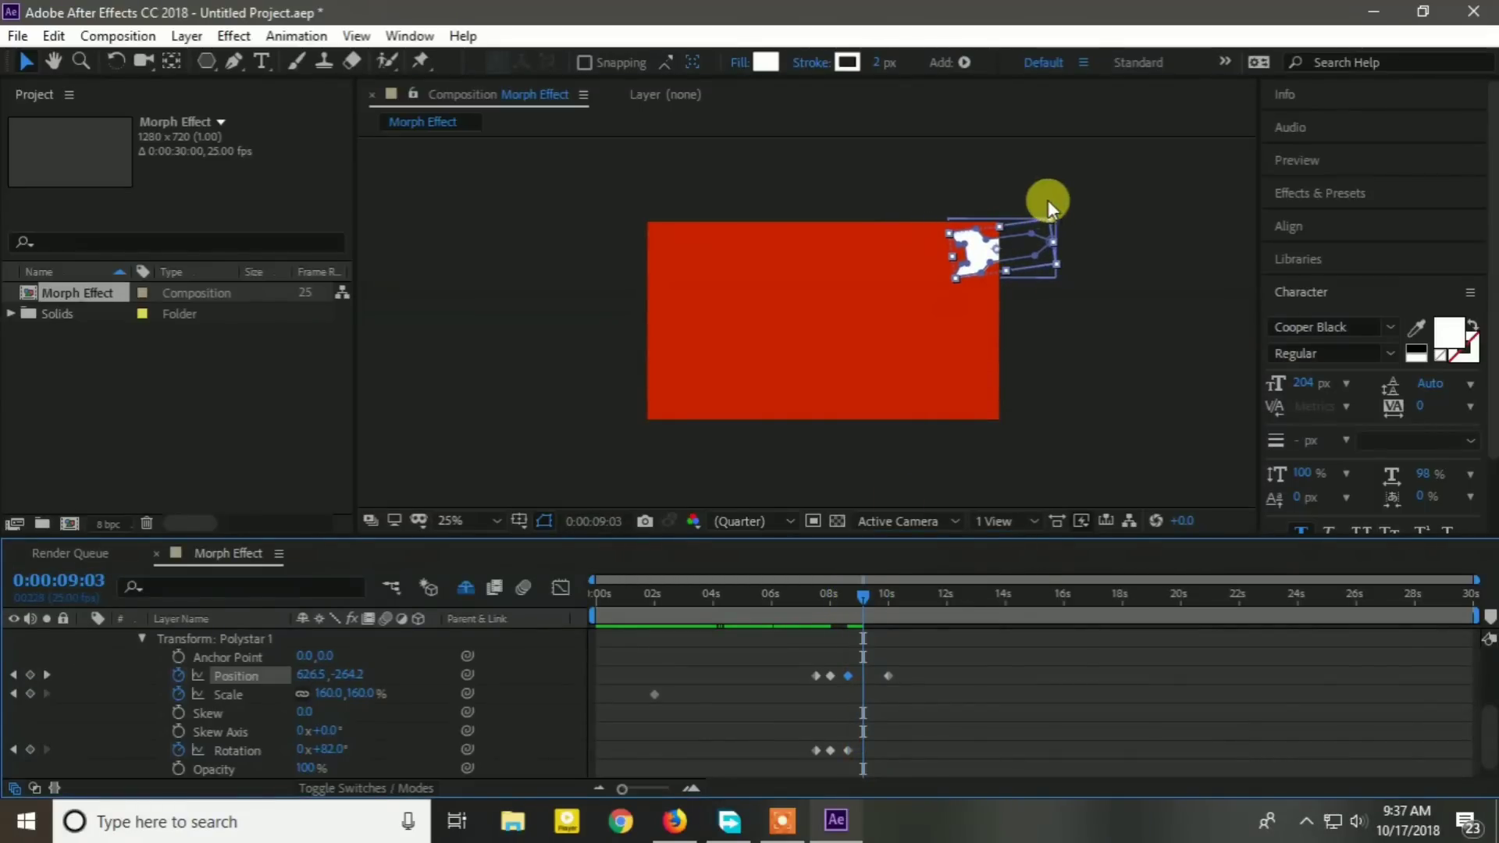
left_click_drag(1050, 214, 1072, 219)
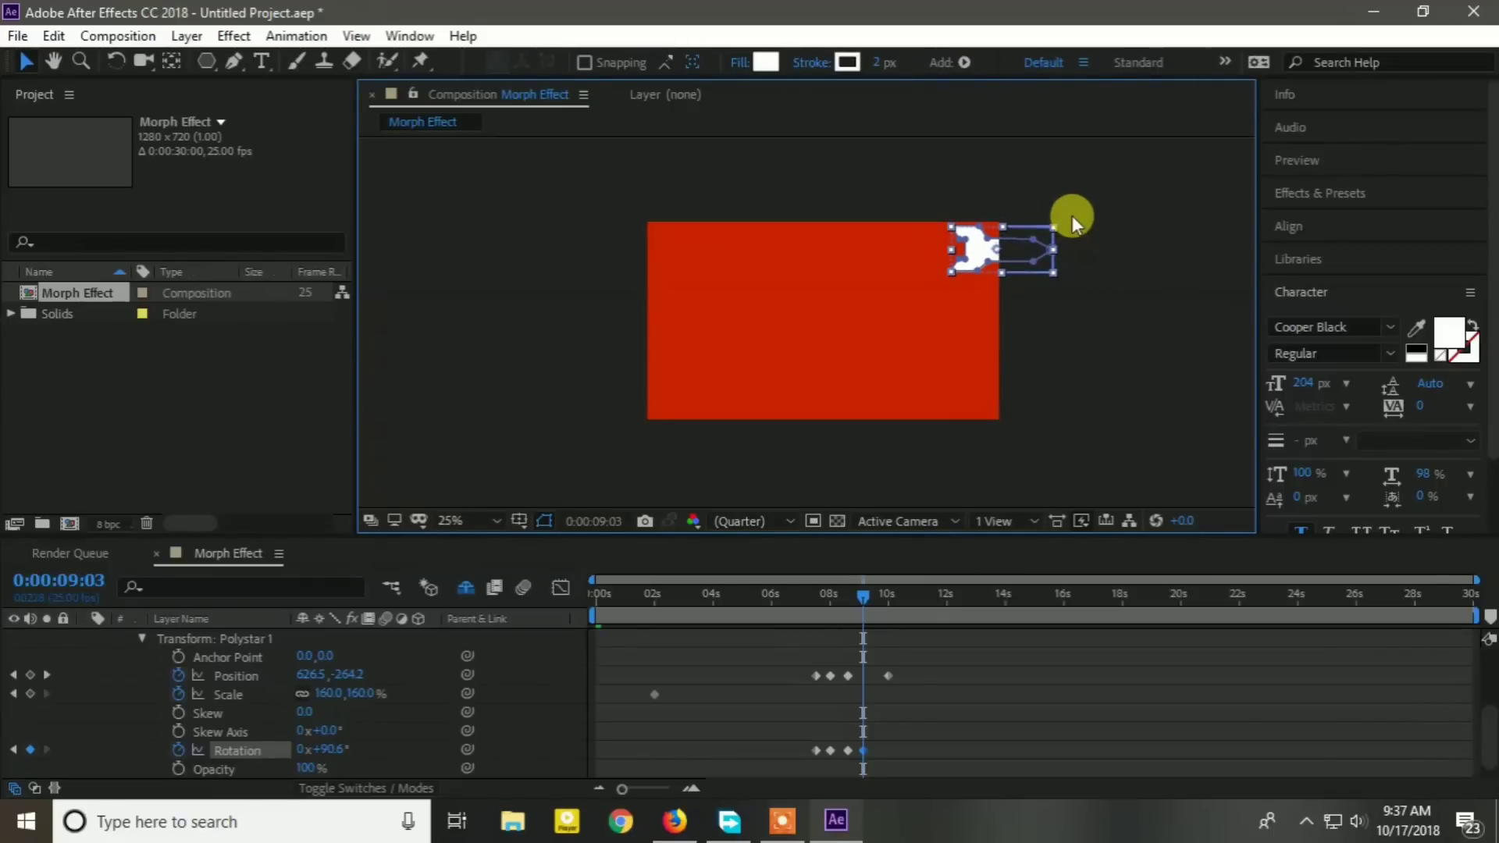
key("space")
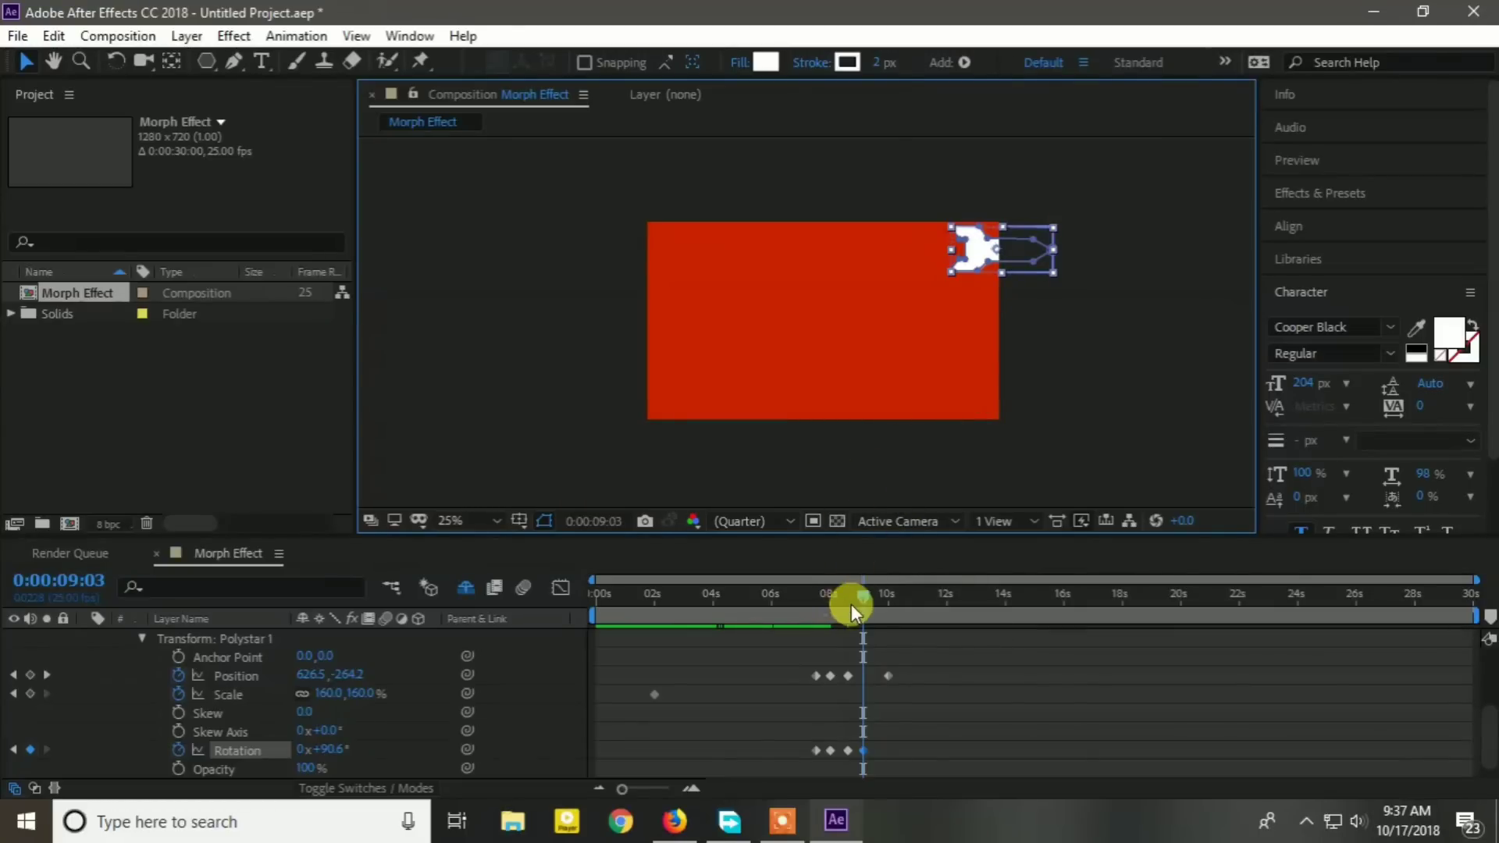
Play the whole morph and rocket flight from the start of the composition and stop after the rocket leaves the frame.
left_click_drag(864, 599, 527, 697)
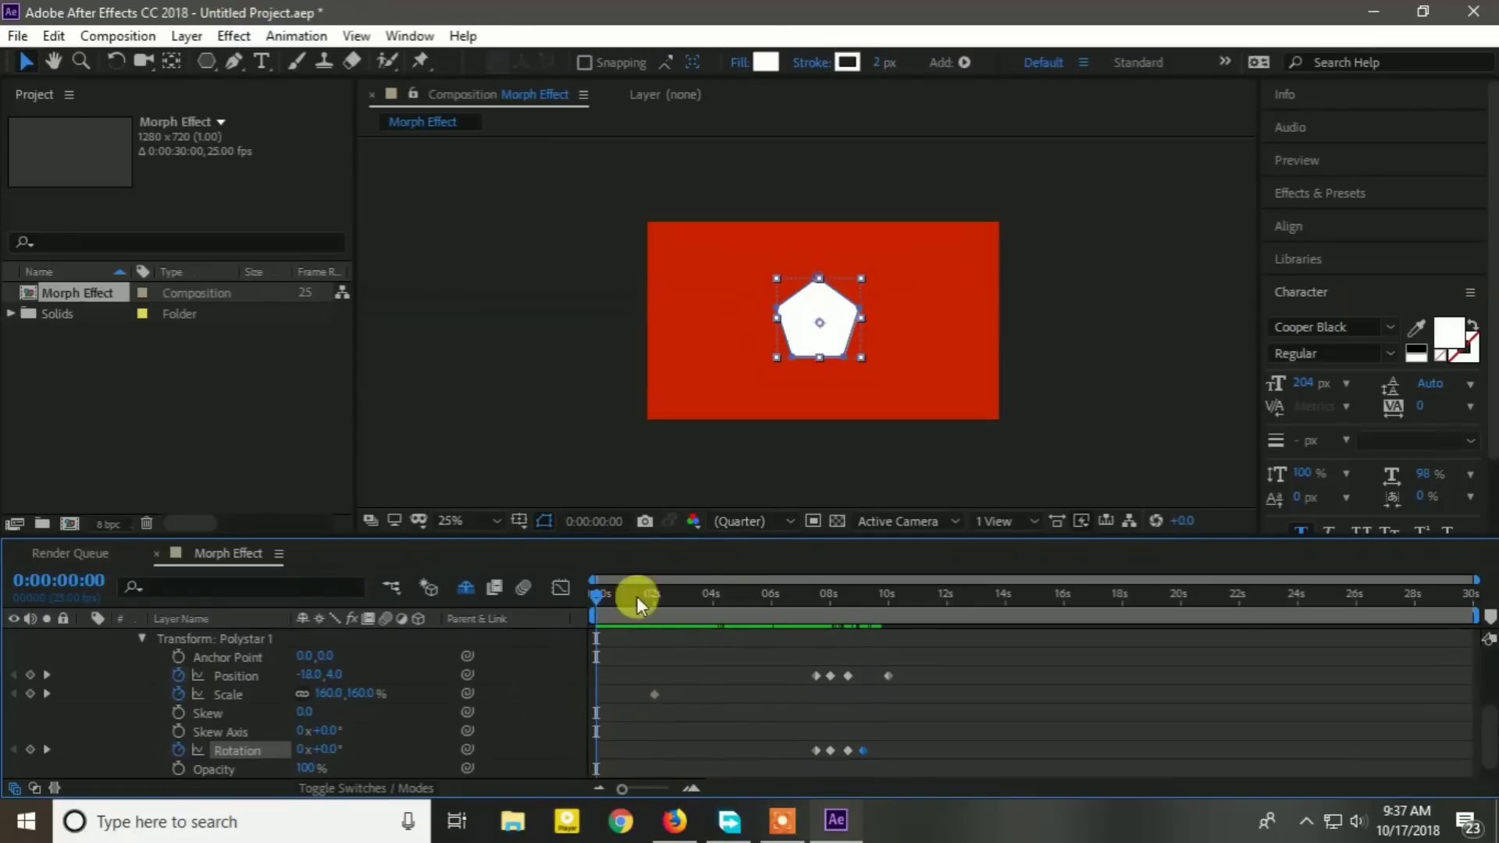
left_click(727, 480)
key("space")
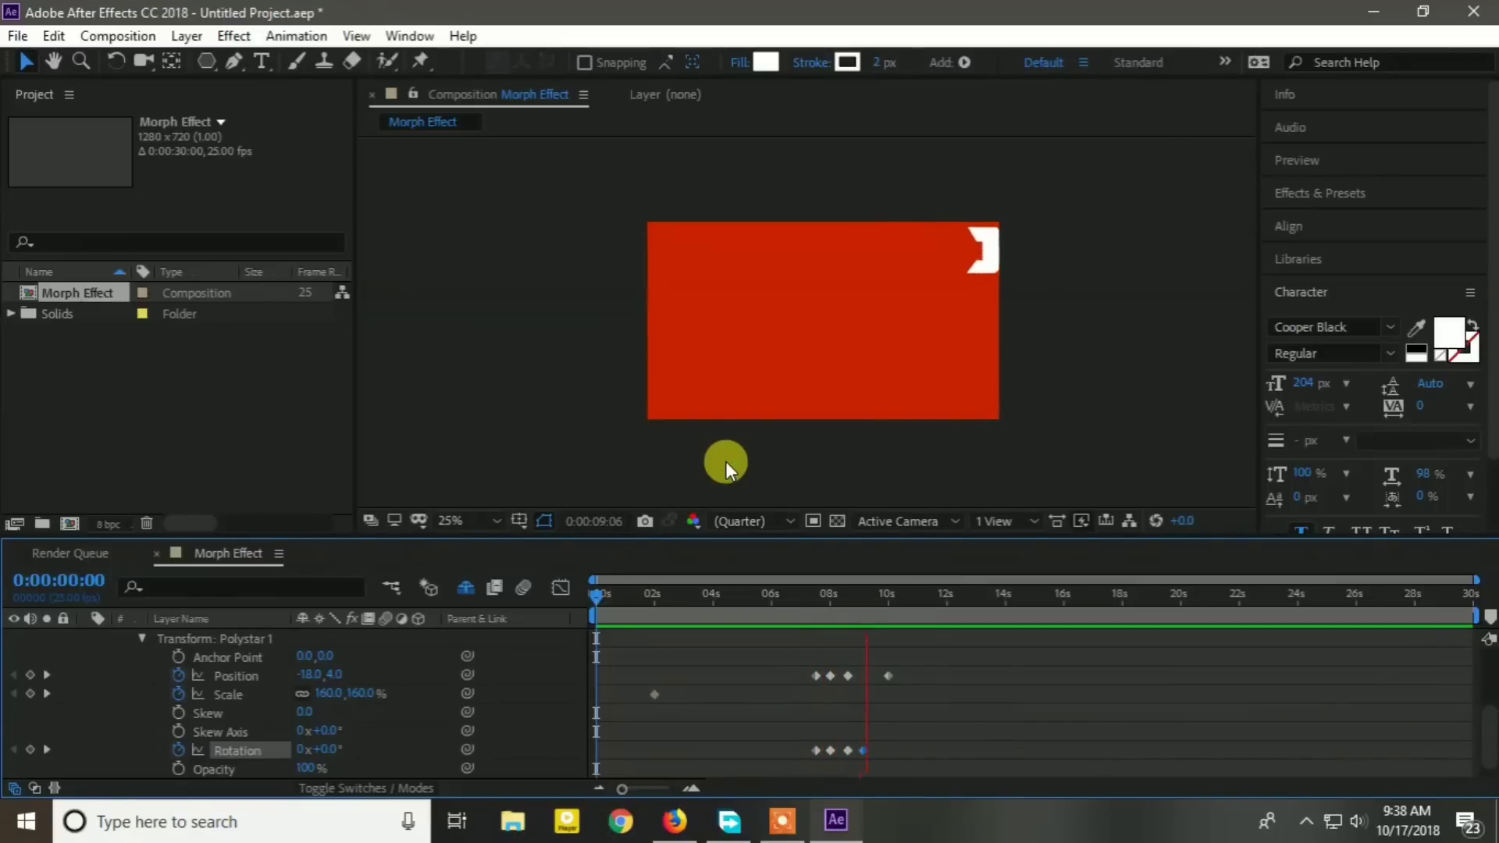
key("space")
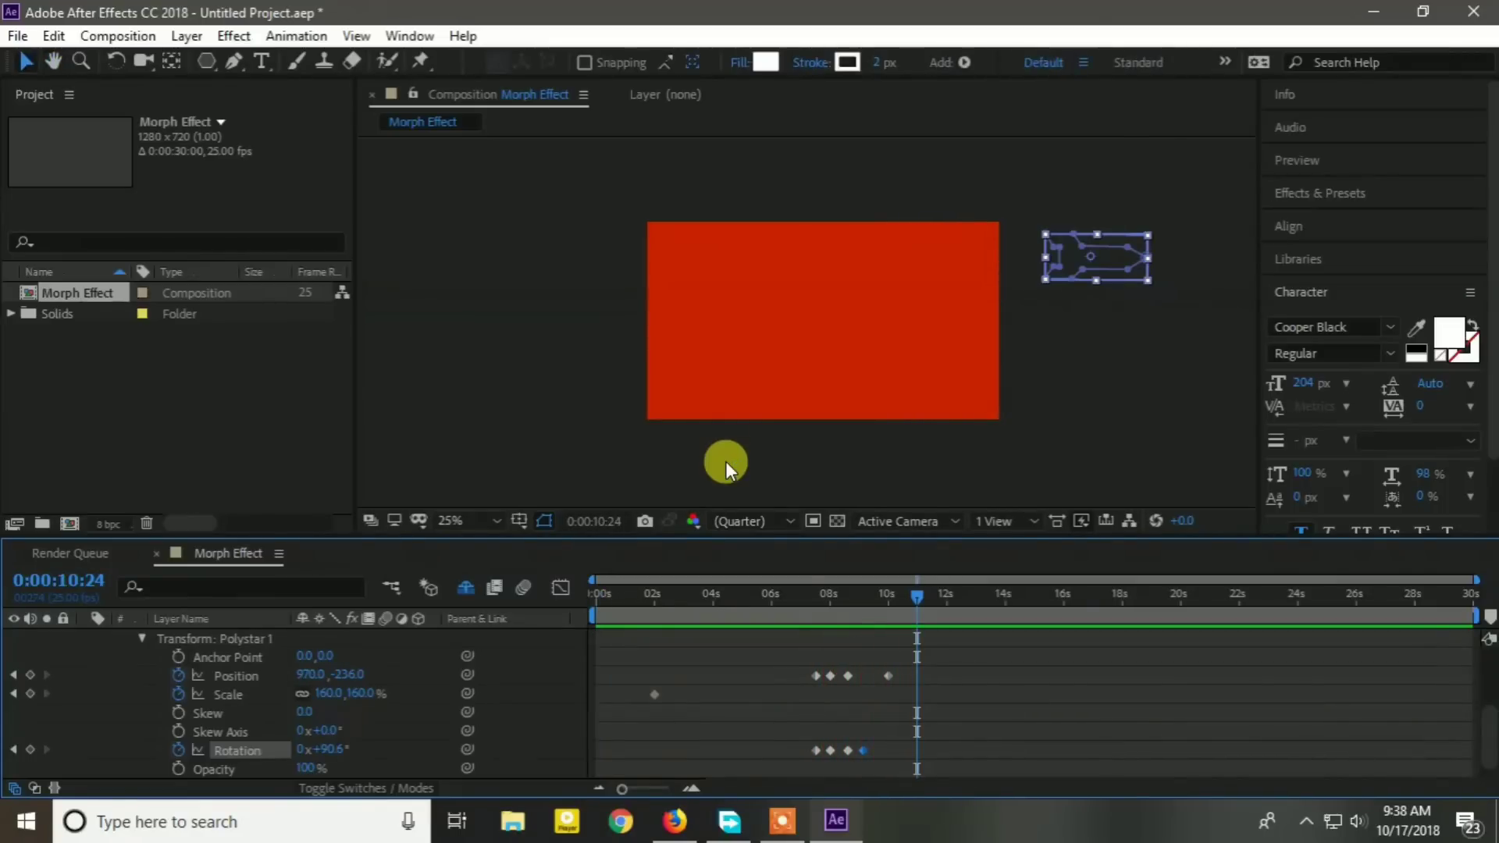